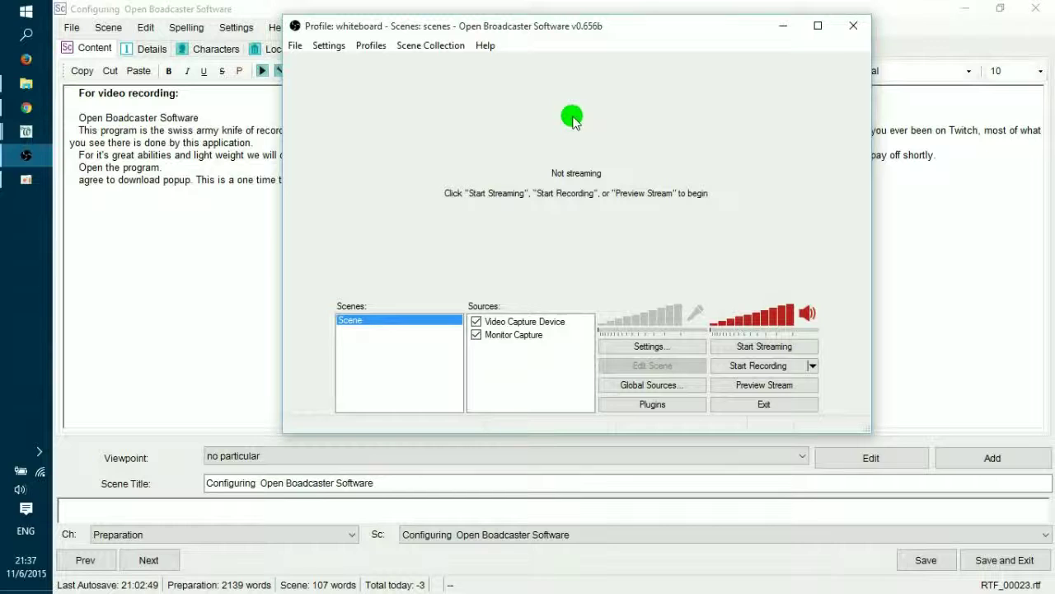
click(174, 254)
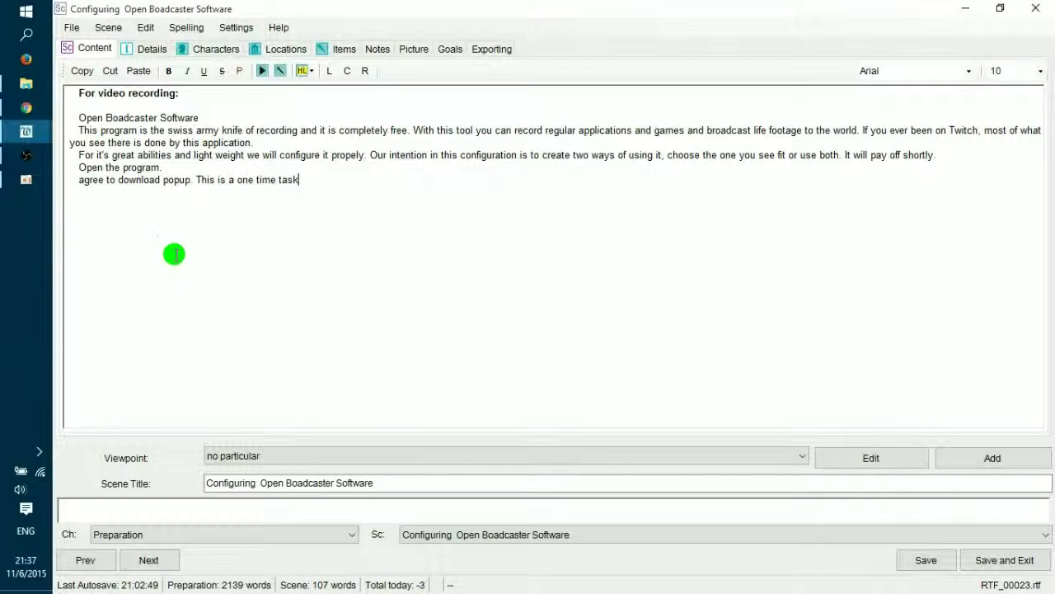
click(26, 155)
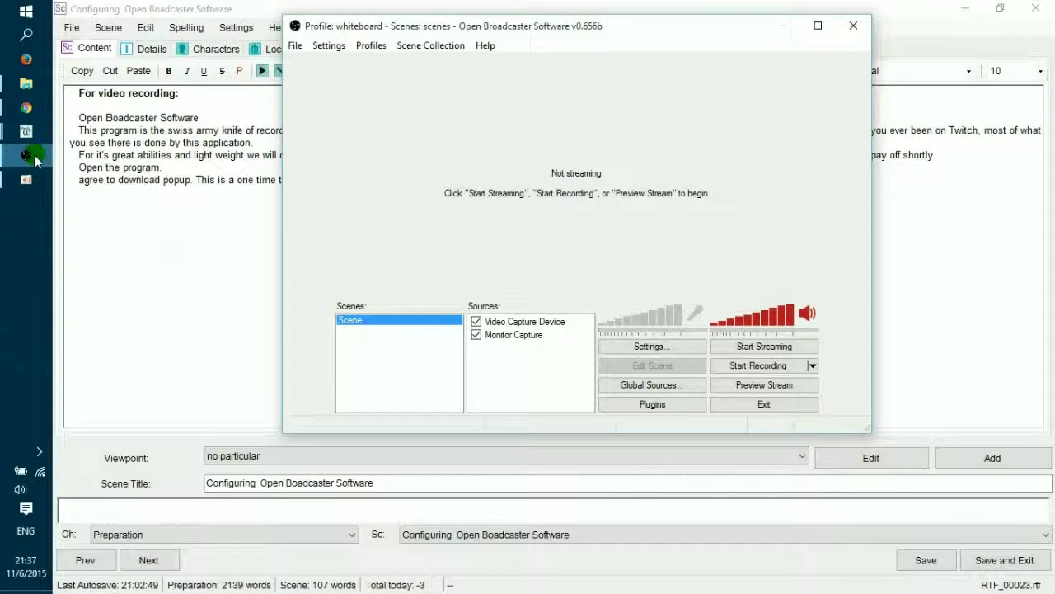
click(27, 155)
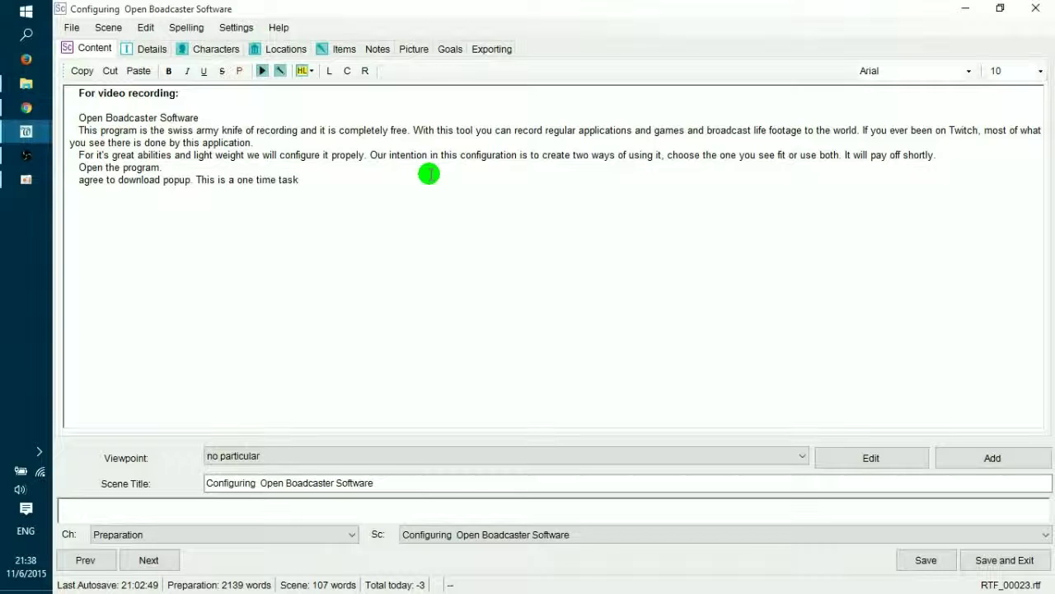
End the line "This is a one time task" with a period and start a new line below it.
click(325, 191)
click(315, 180)
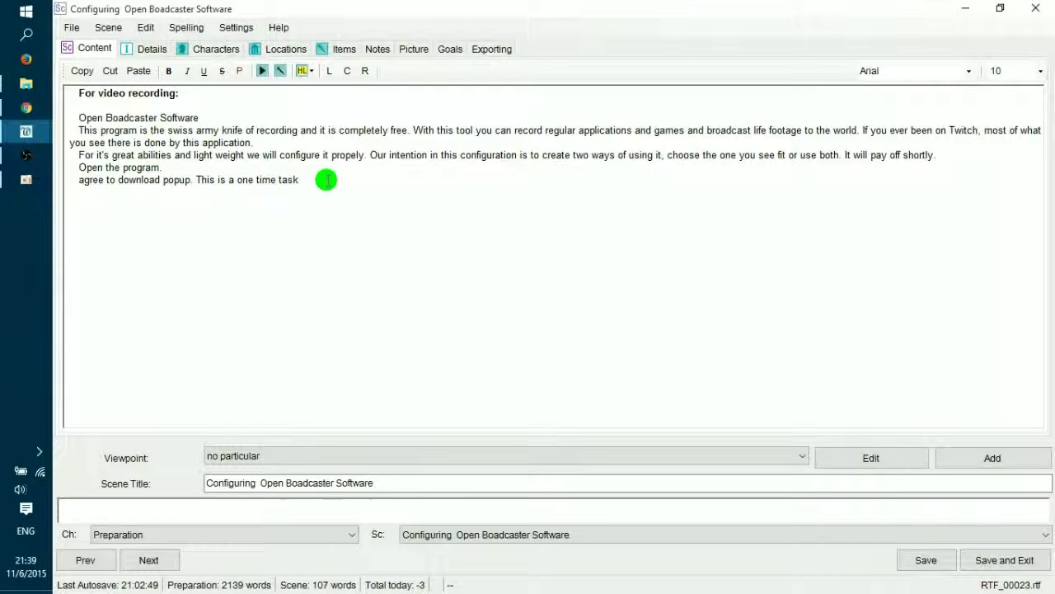
text(.)
key(Return)
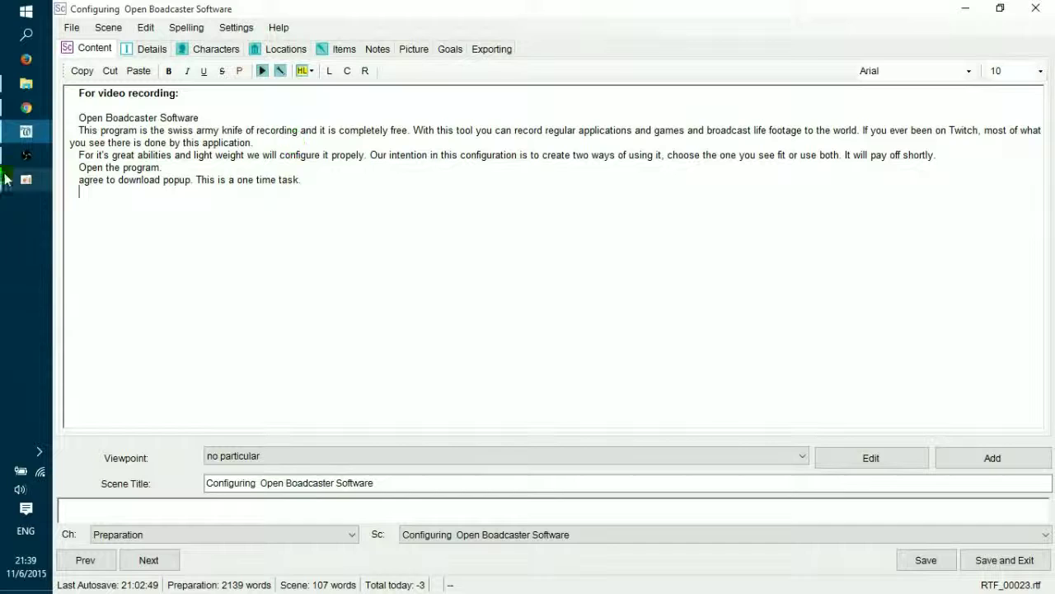
Write "Most likely the software is already preconfigured the way you want it" on the new line of the scene text.
click(26, 155)
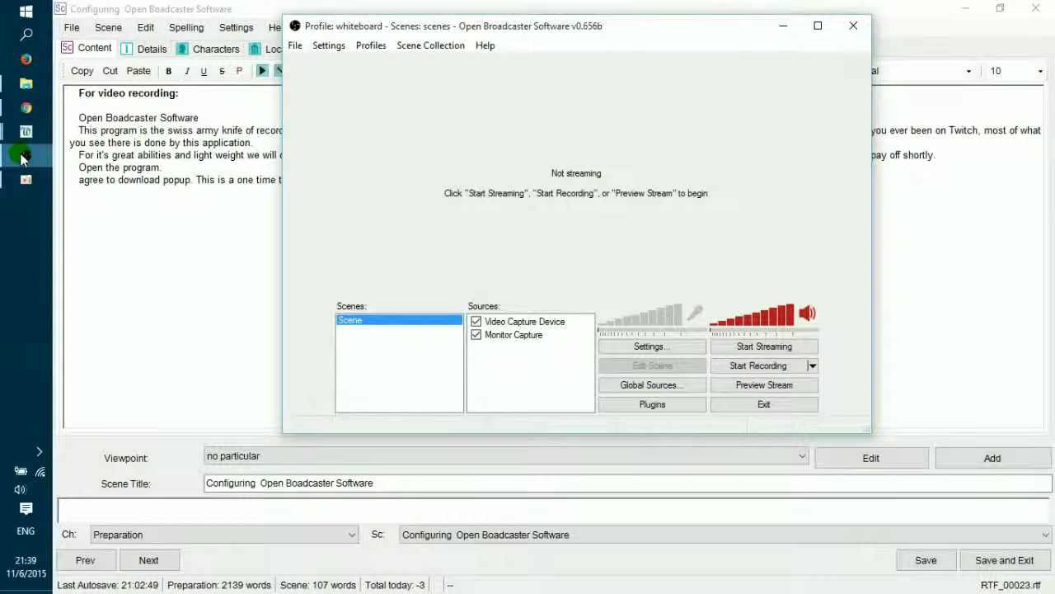
click(32, 157)
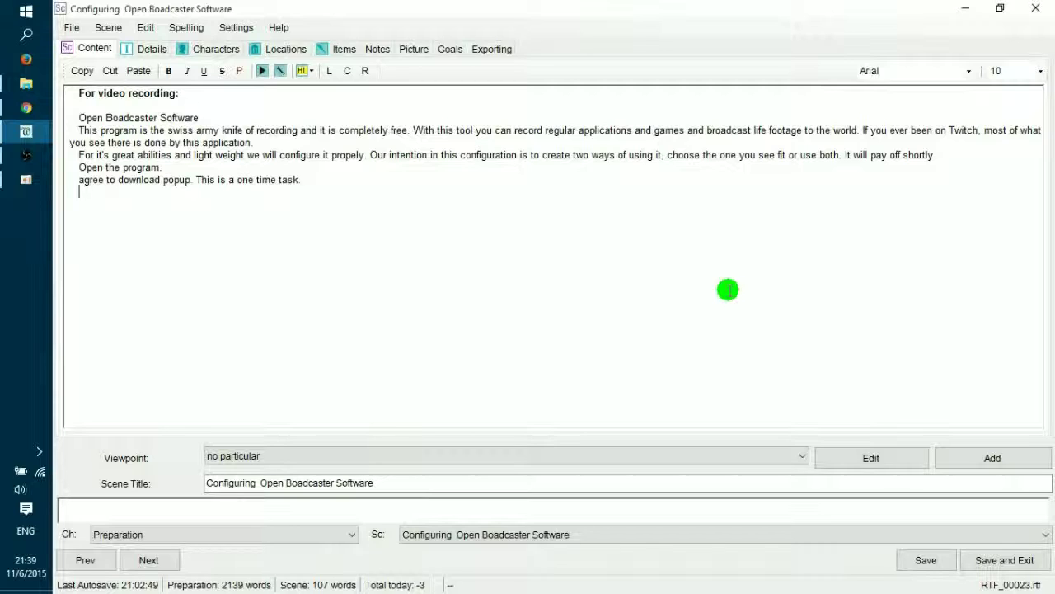
text(Most likely t)
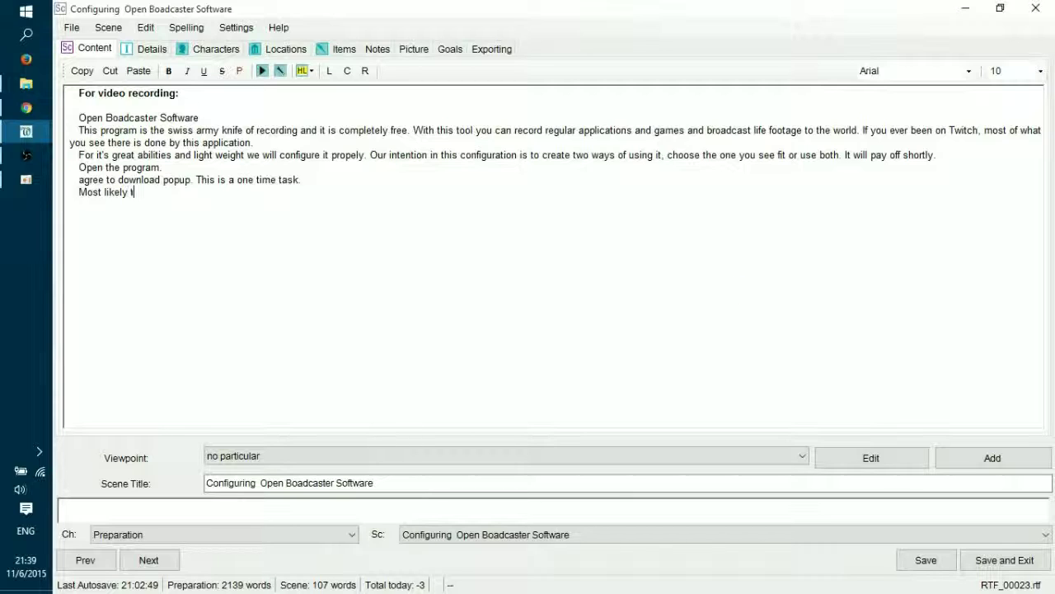
text(he software is alreay)
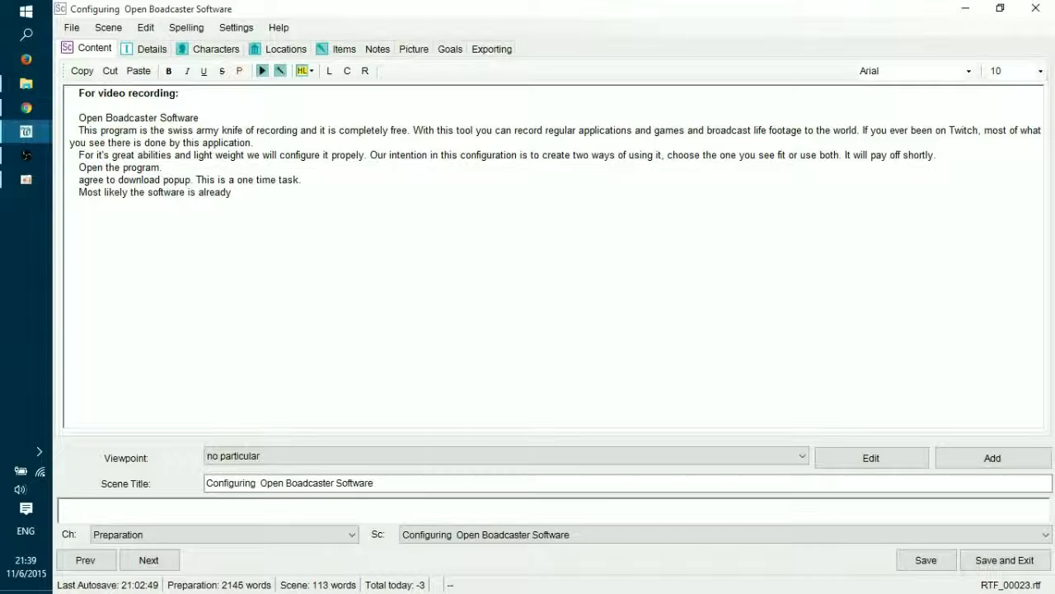
text(preconfigured)
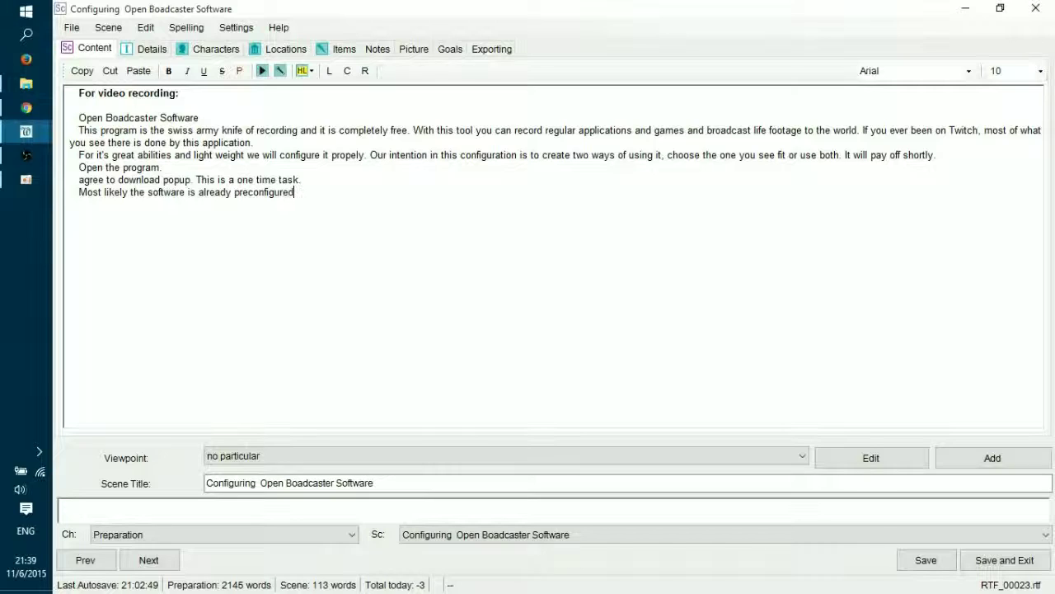
text( the way you want it)
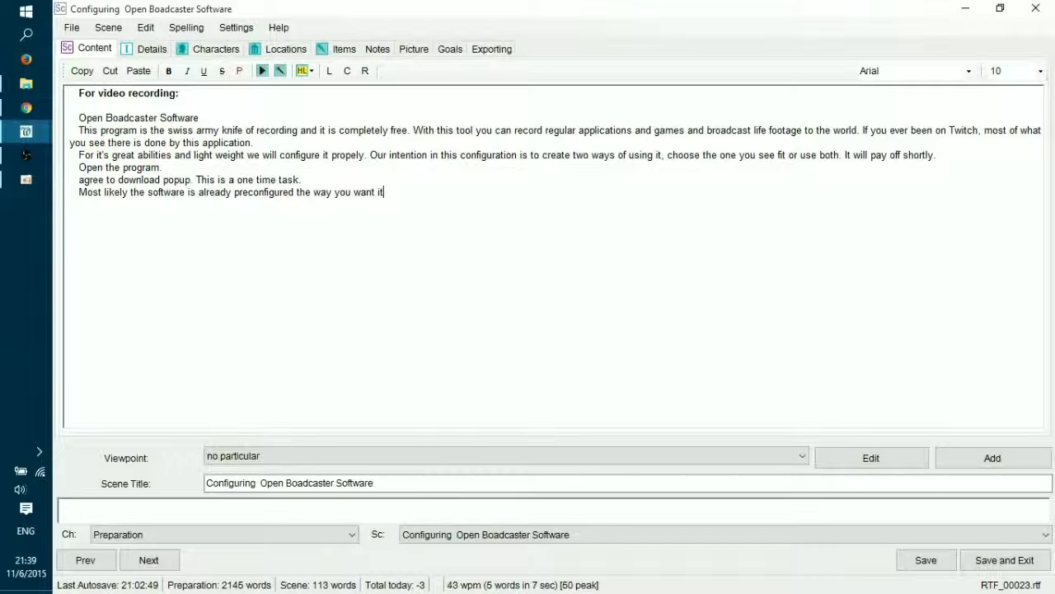
Add a line reading "Press the preccview stream button." below the preconfiguration sentence.
text(Press the)
click(25, 155)
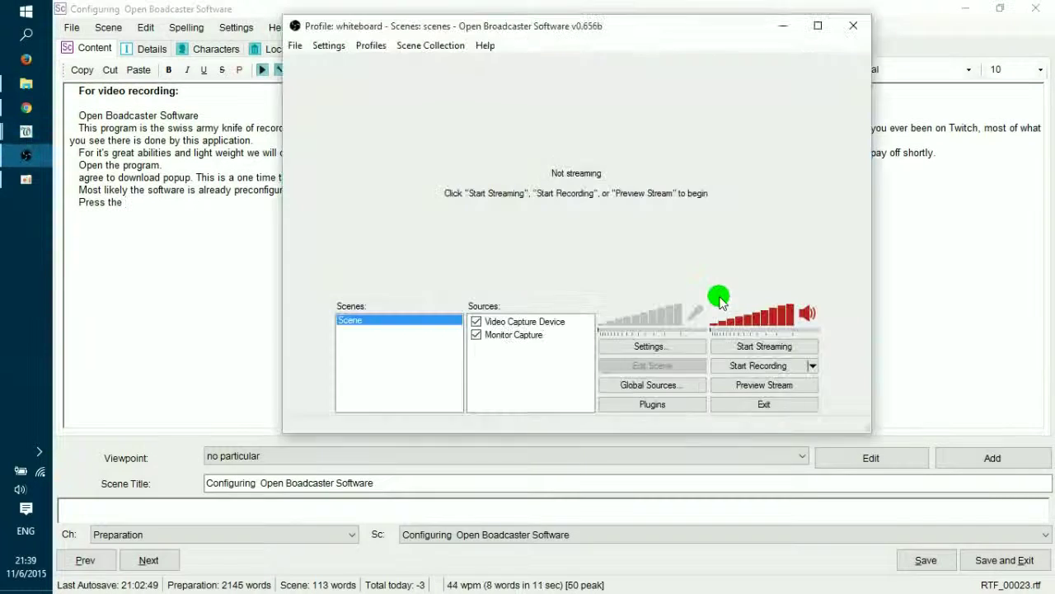
key(alt+Tab)
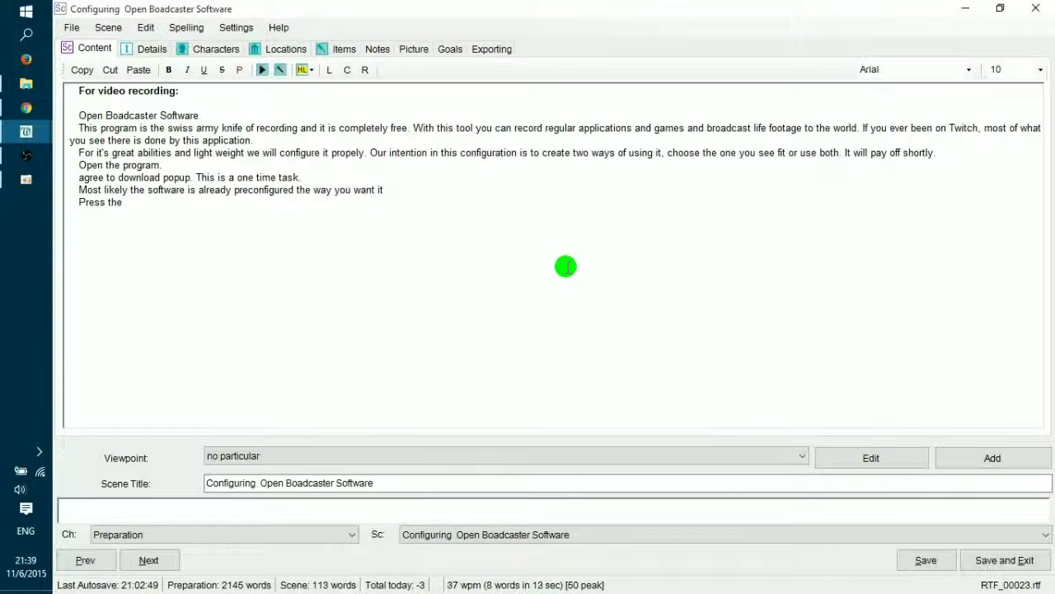
text(preccview stream button)
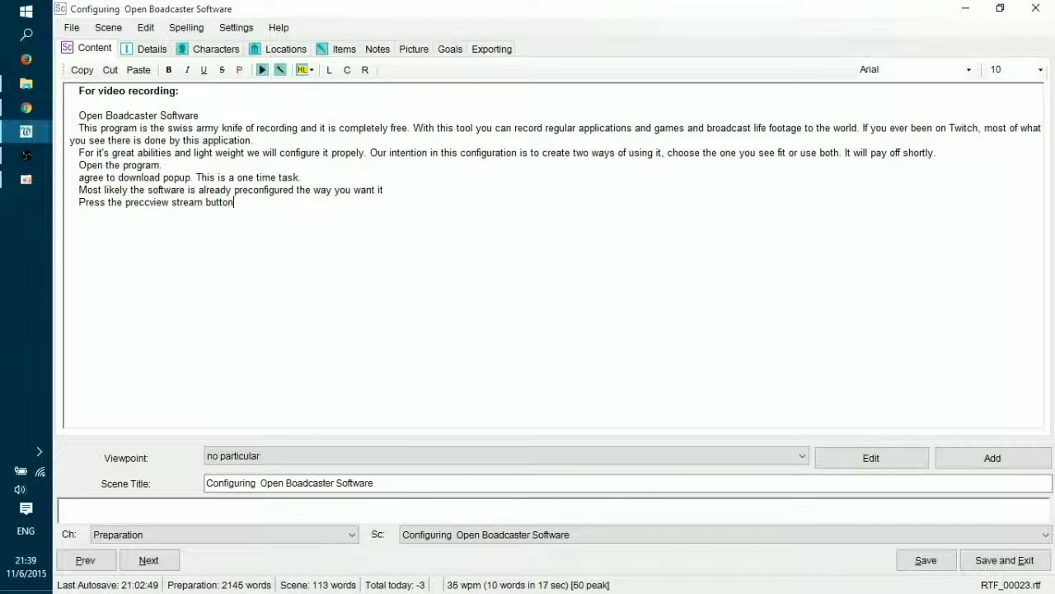
text(.)
Switch to Open Broadcaster Software, capture its window into the Greenshot image editor, and delete the captured mouse pointer from the screenshot.
key(alt+Tab)
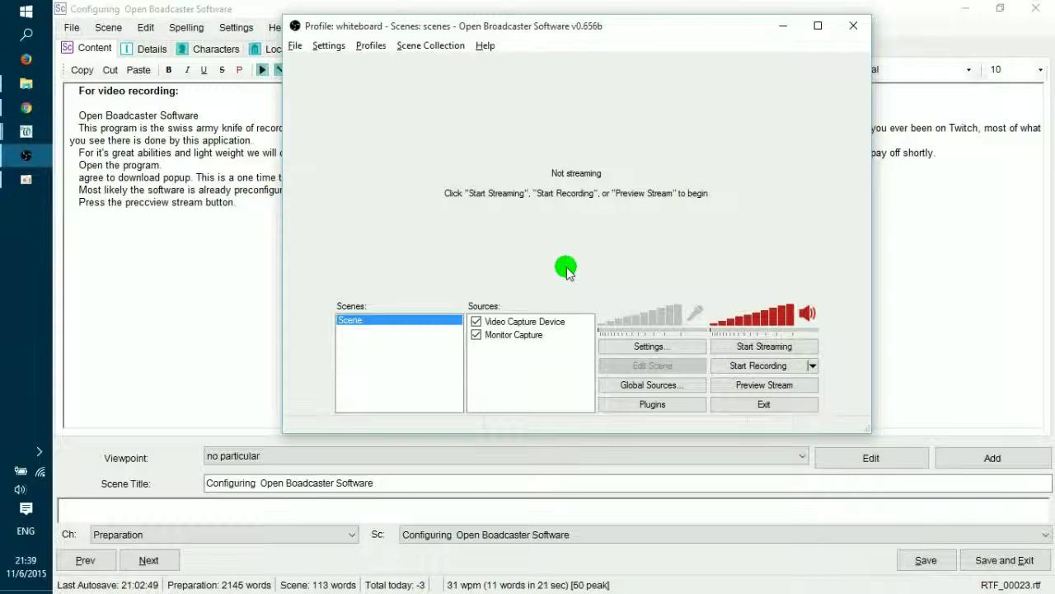
key(Print)
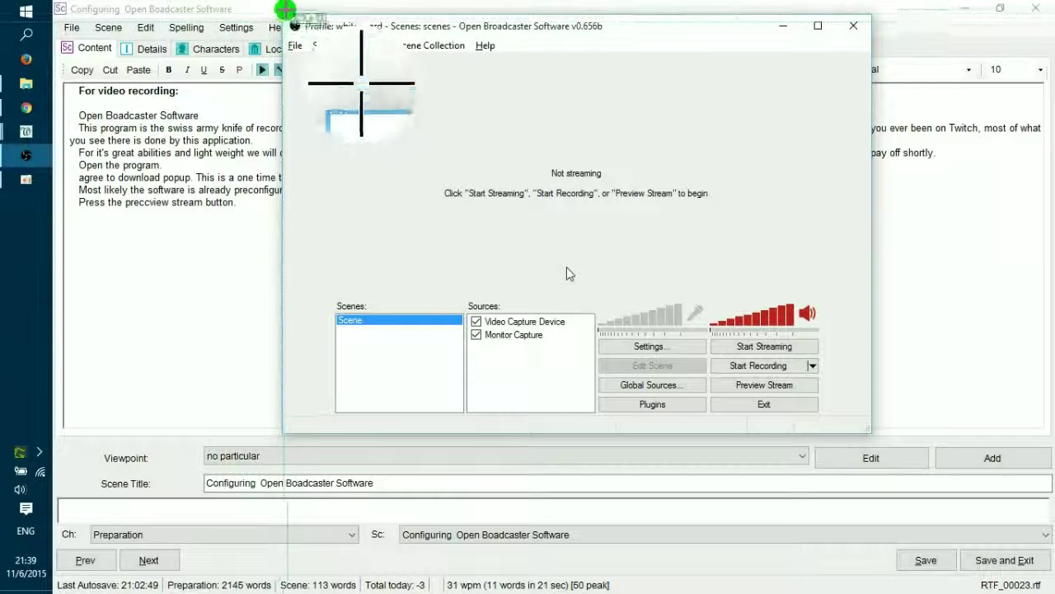
drag(283, 14, 869, 427)
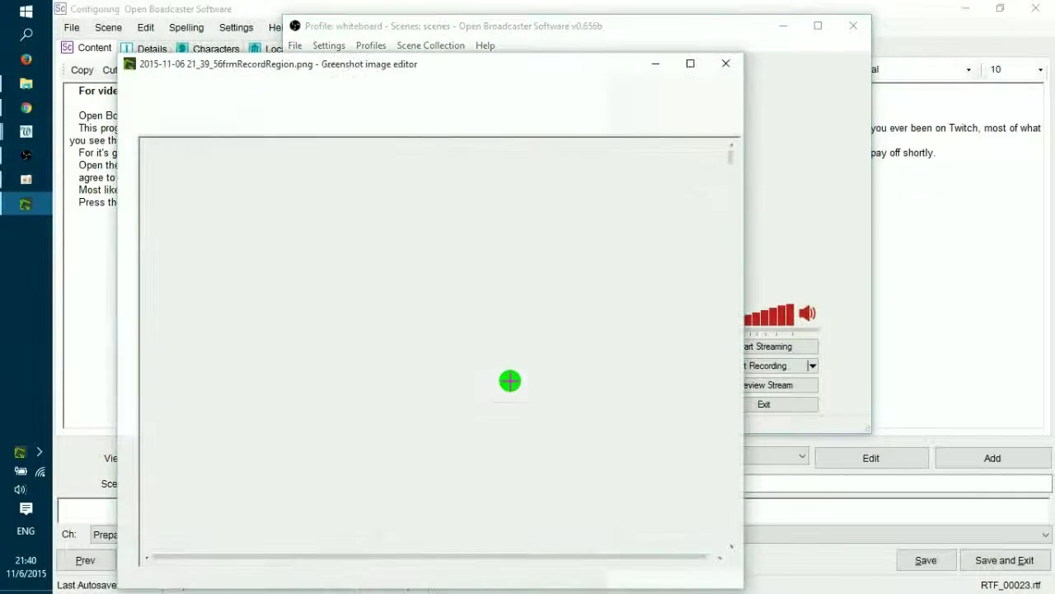
click(126, 348)
click(178, 352)
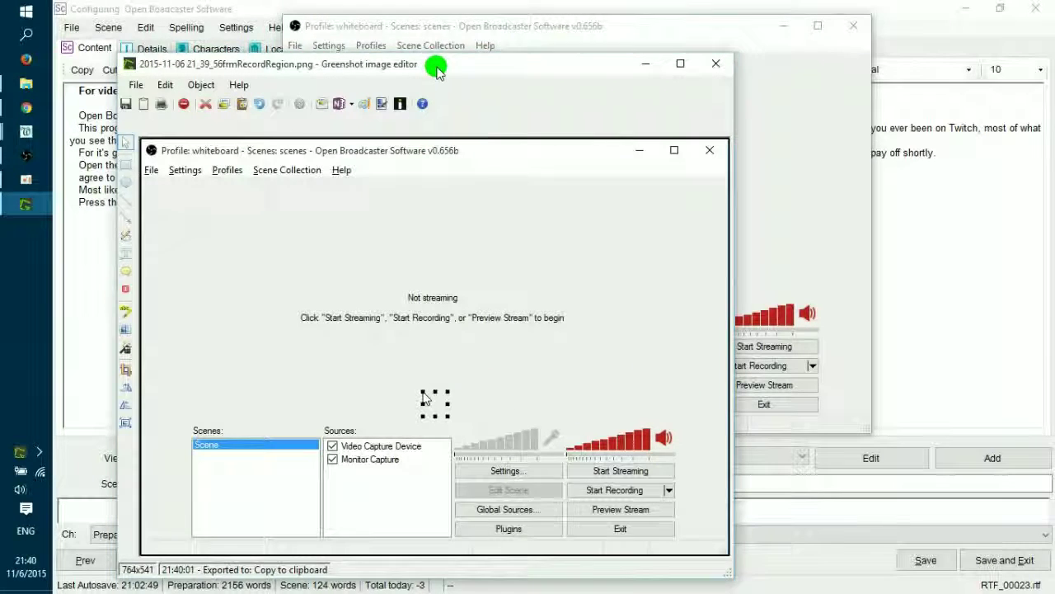
drag(437, 65, 441, 33)
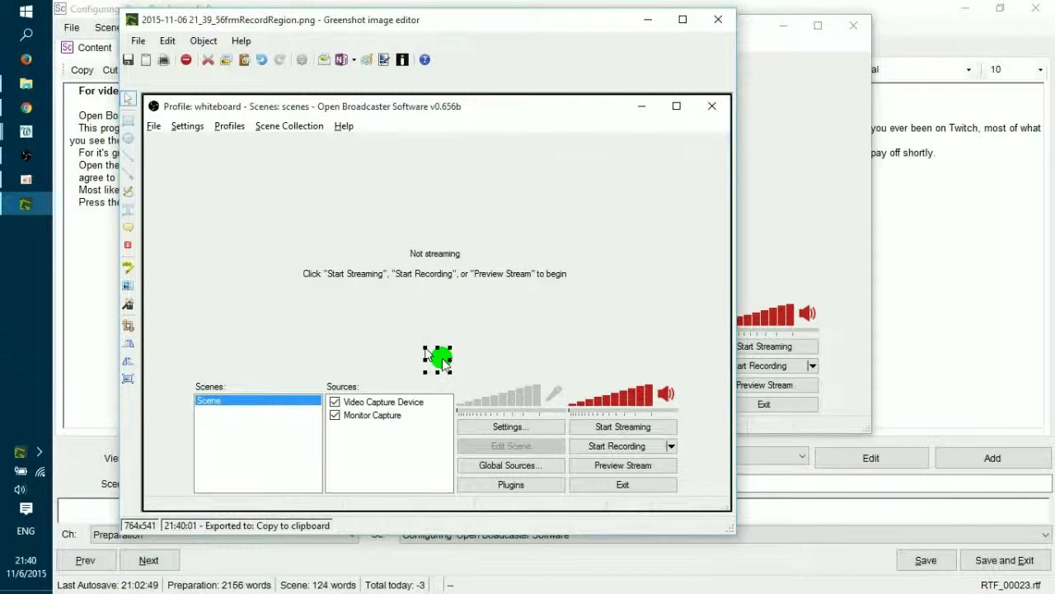
key(Delete)
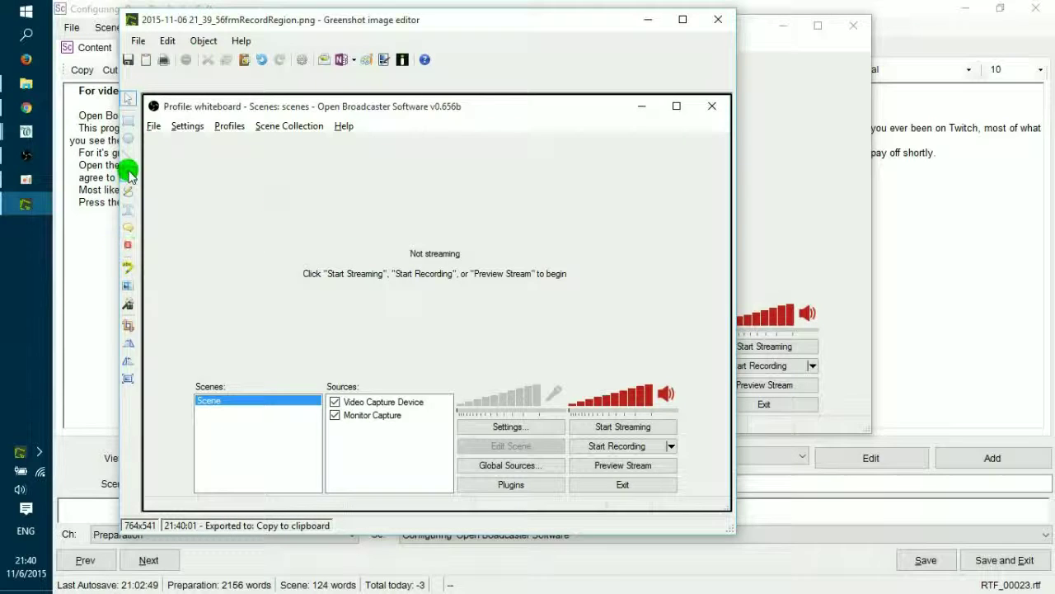
Outline the Preview Stream button with a red rectangle and draw a vertical red arrow pointing down at it.
click(128, 122)
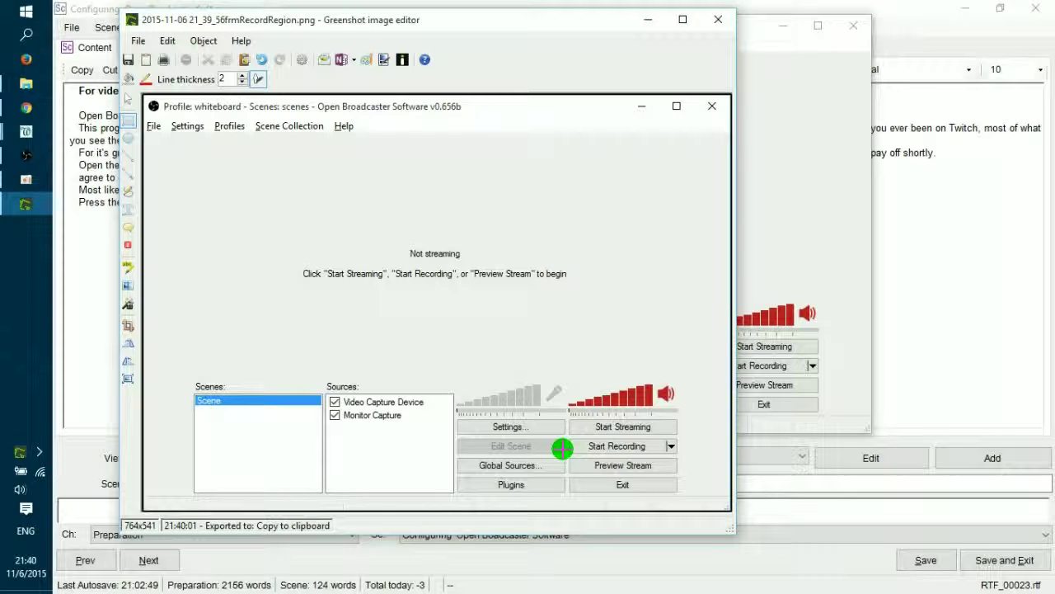
drag(565, 451, 681, 477)
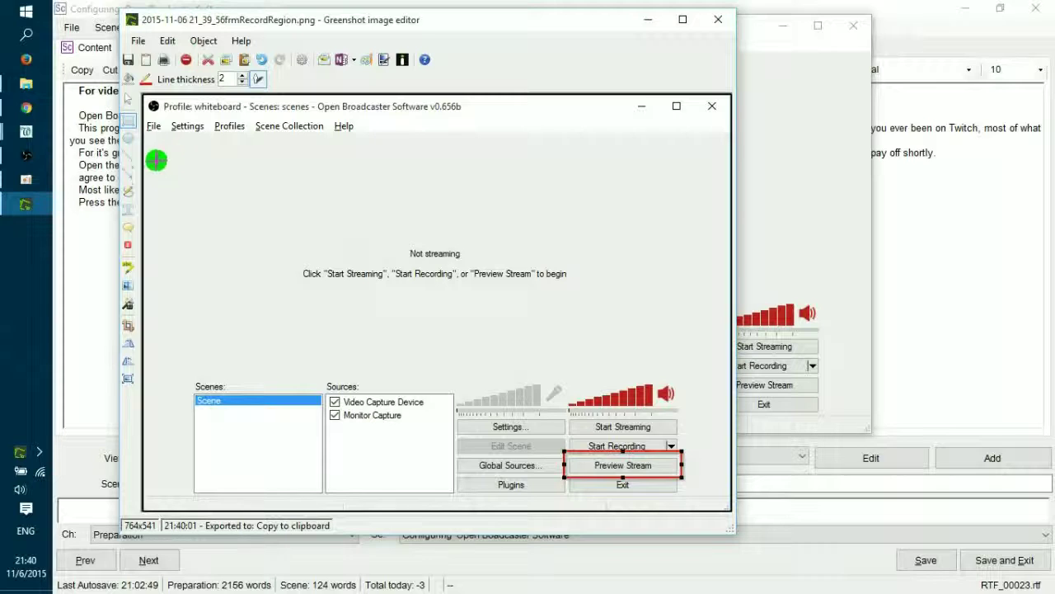
click(129, 174)
drag(695, 183, 660, 445)
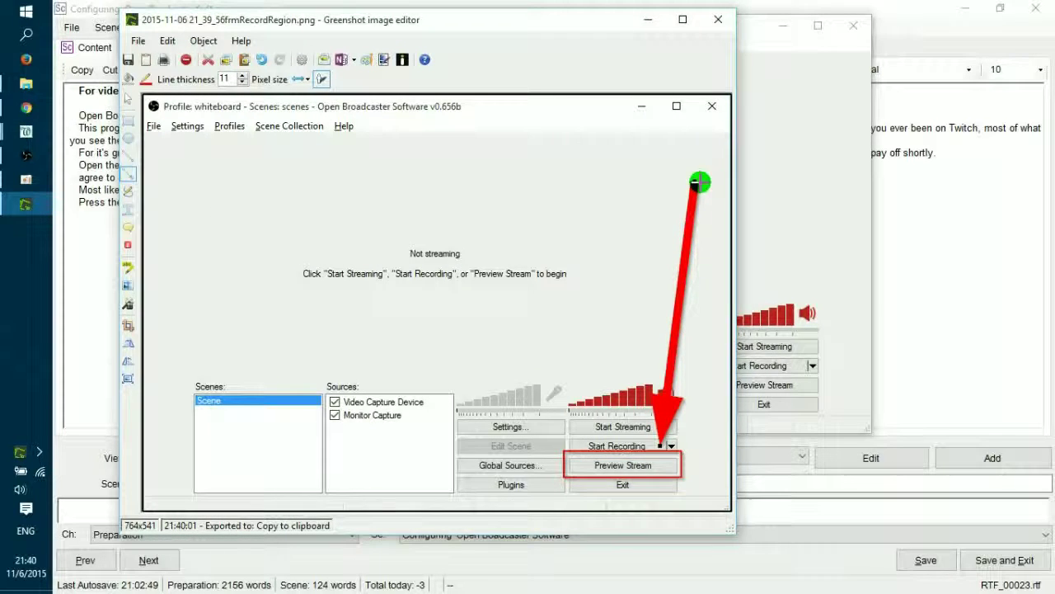
drag(695, 181, 658, 170)
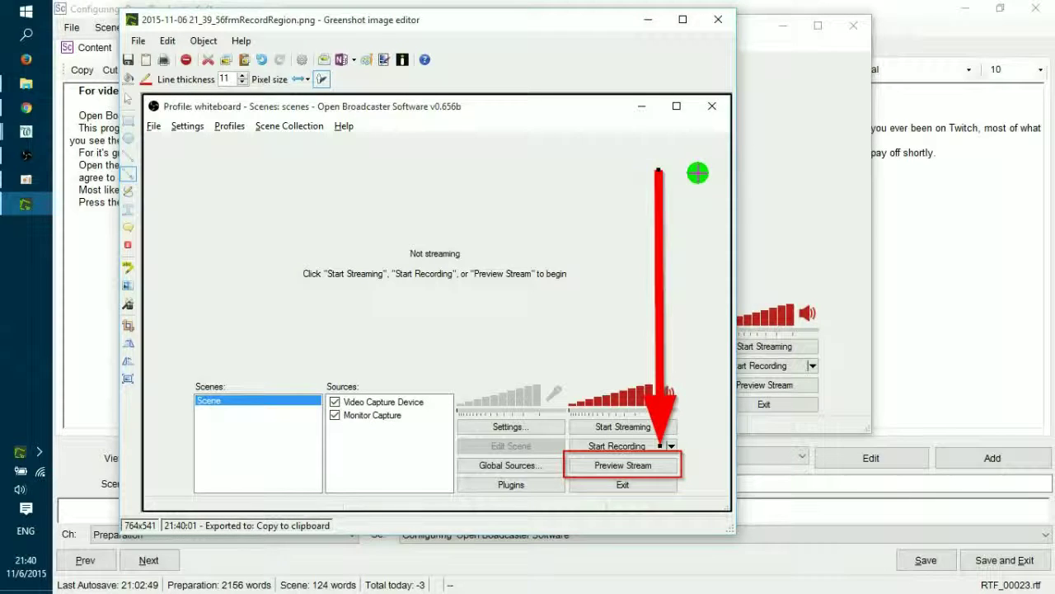
Copy the annotated screenshot, close the image editor, and paste the image into the scene text below the preview stream line.
click(142, 63)
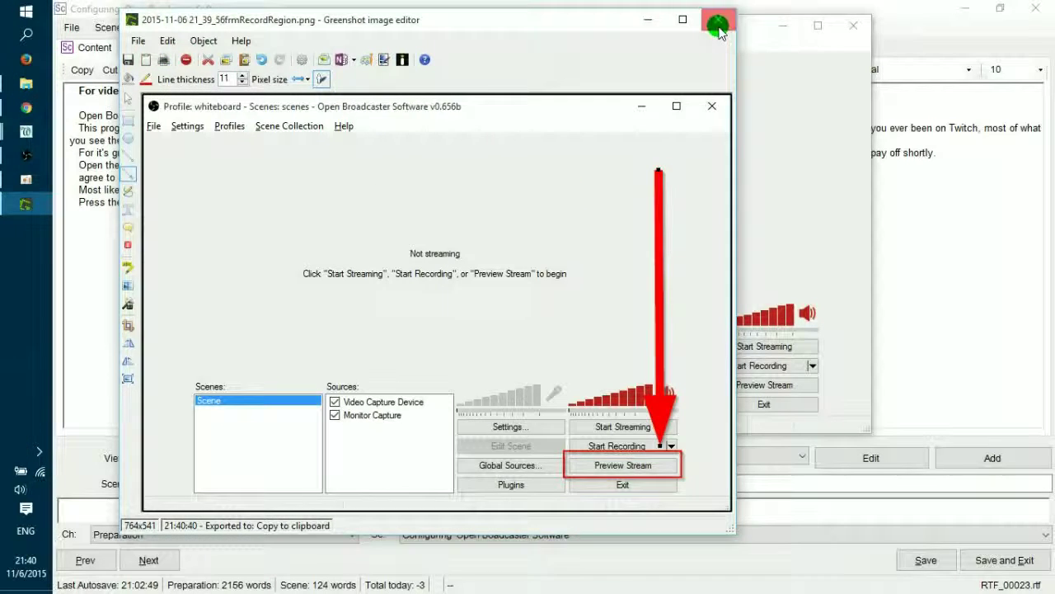
click(718, 24)
click(130, 285)
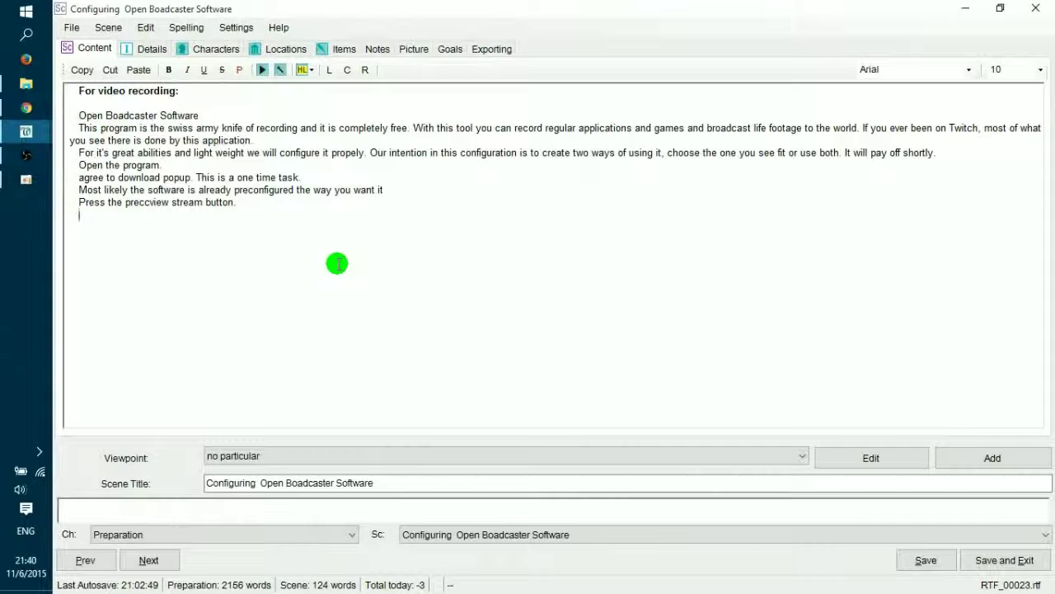
key(ctrl+v)
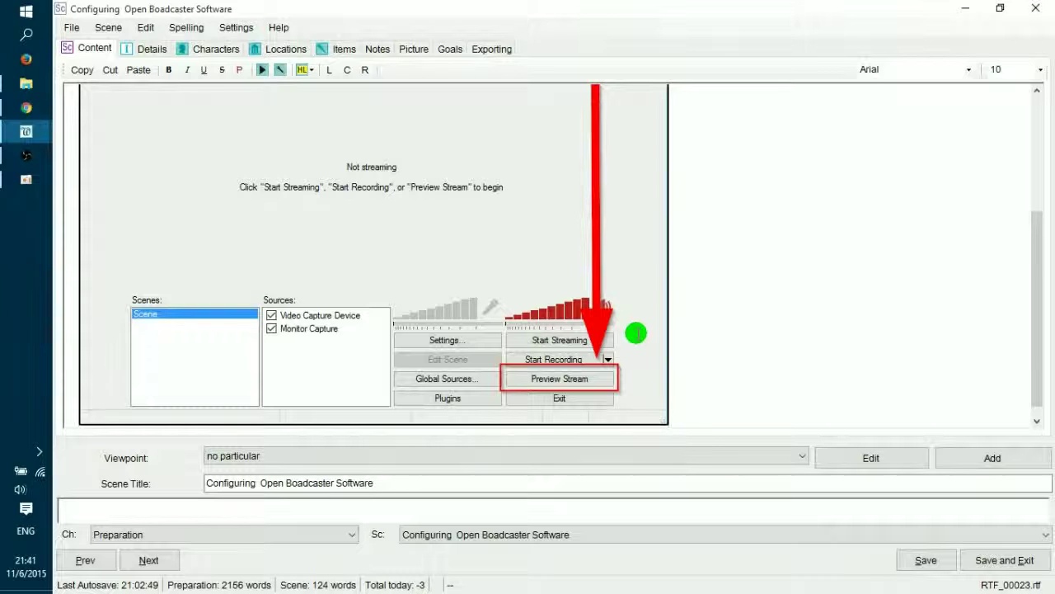
Write "You will see a previw of your current recordign settings" below the pasted screenshot and start a new line.
scroll(714, 370, down, 1)
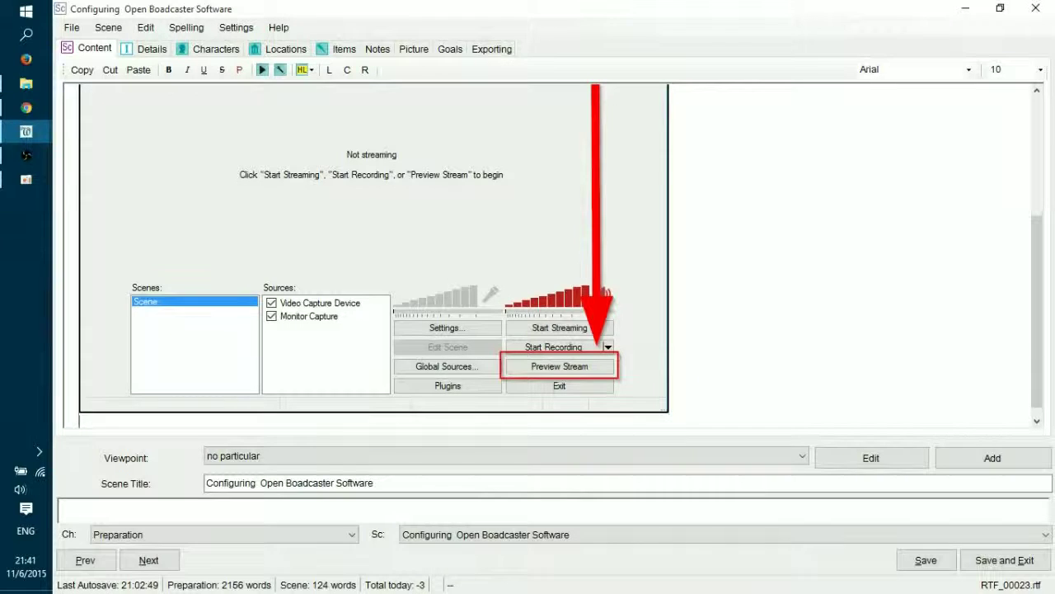
text(ll see something like that)
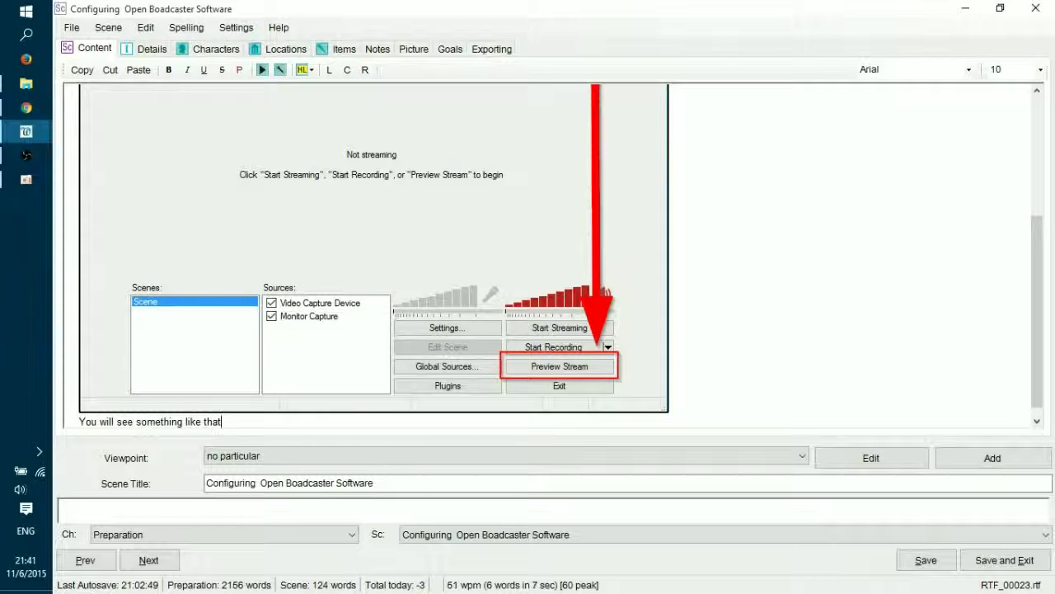
key(BackSpace)
key(BackSpace)
key(BackSpace)
key(BackSpace)
key(BackSpace)
key(BackSpace)
key(BackSpace)
key(BackSpace)
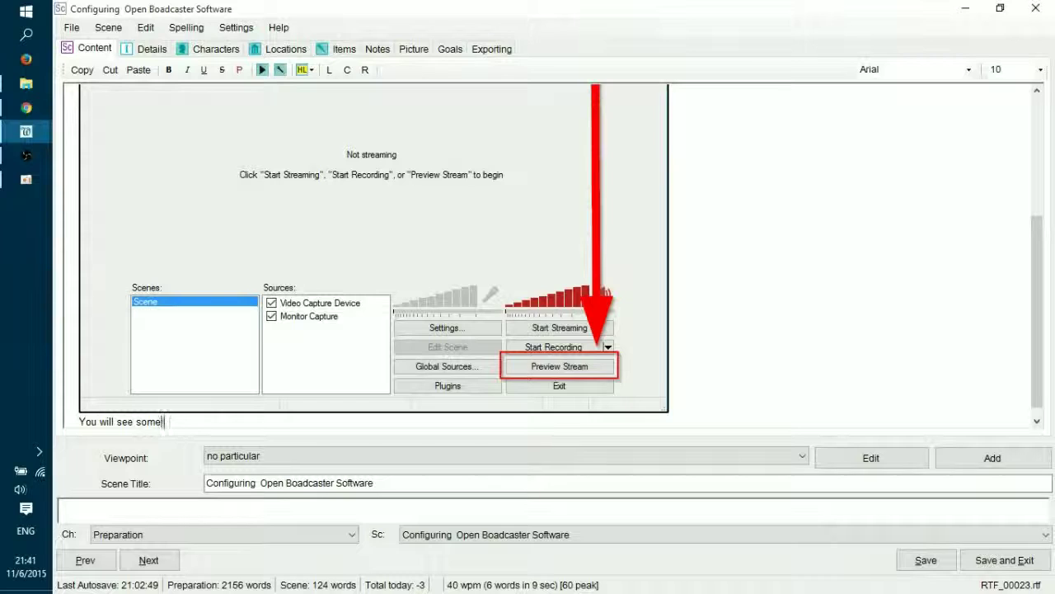
text(a previw of your current reco)
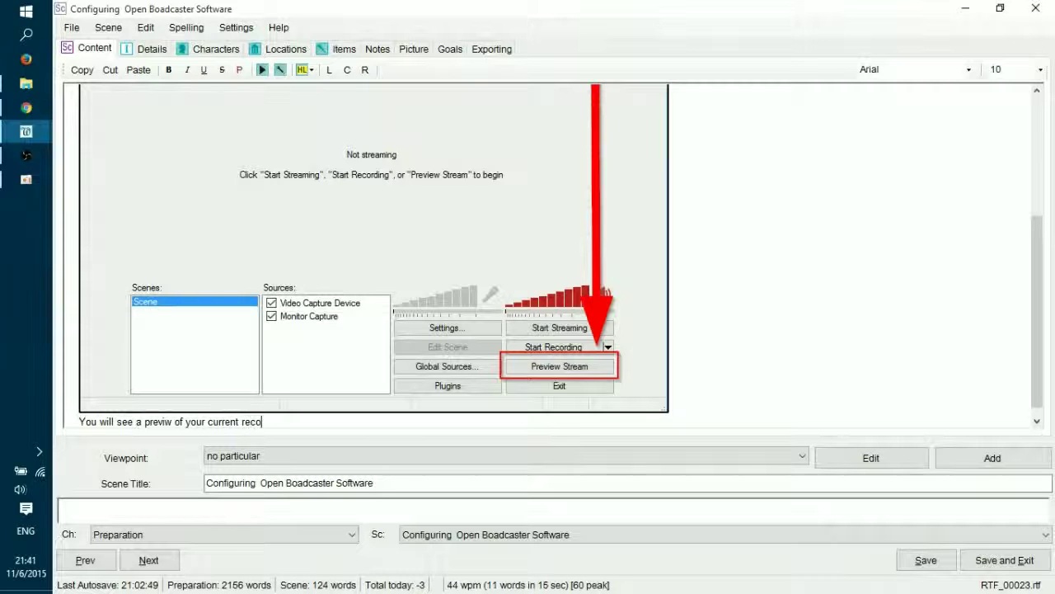
text(rdign settings)
key(Return)
Switch to Open Broadcaster Software, capture its window with the stream preview running into the Greenshot image editor, and stop the preview.
key(alt+Tab)
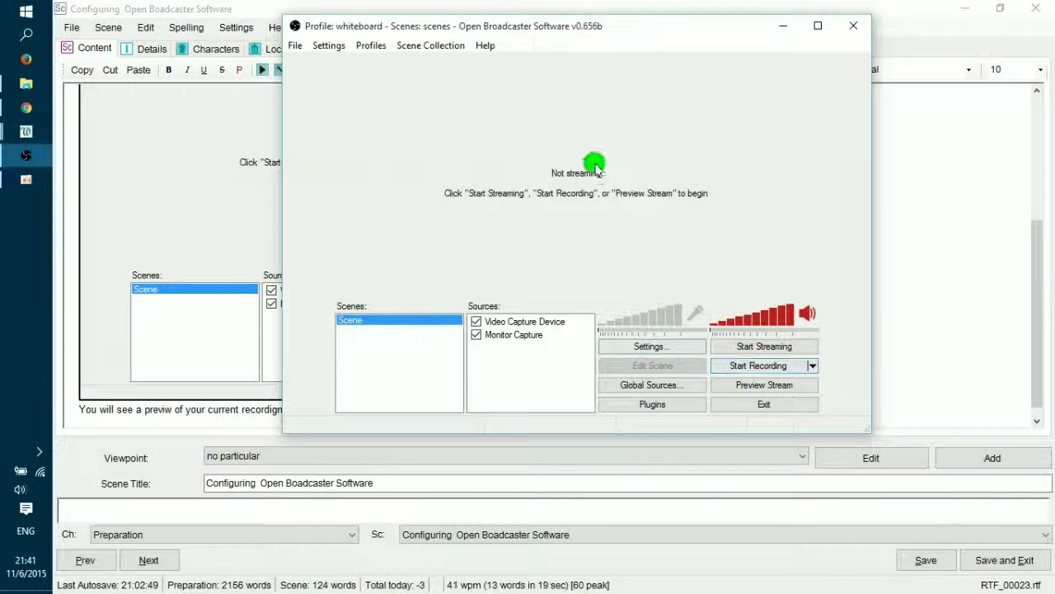
click(750, 386)
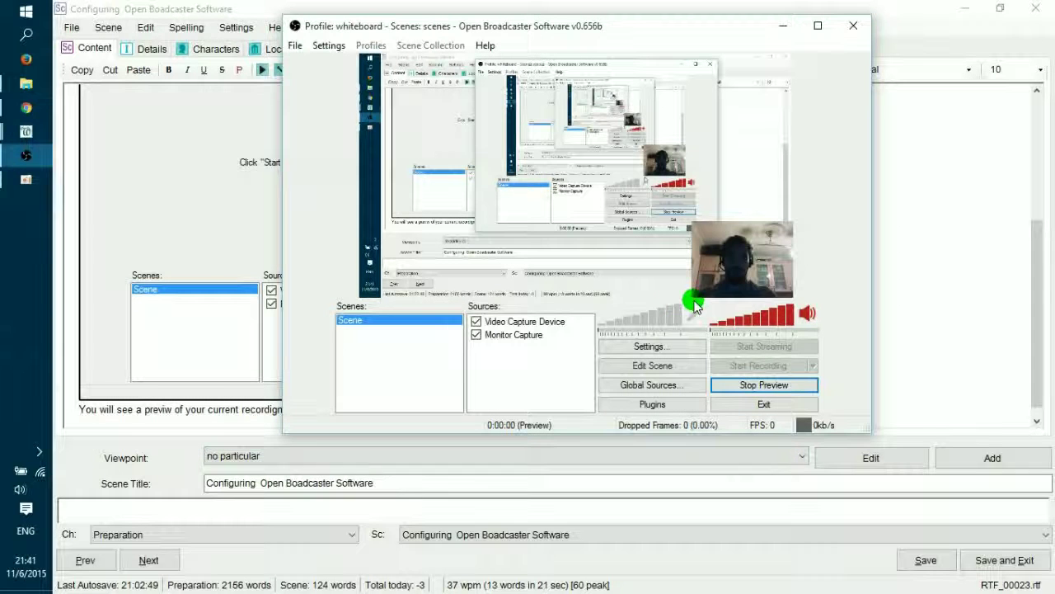
key(Print)
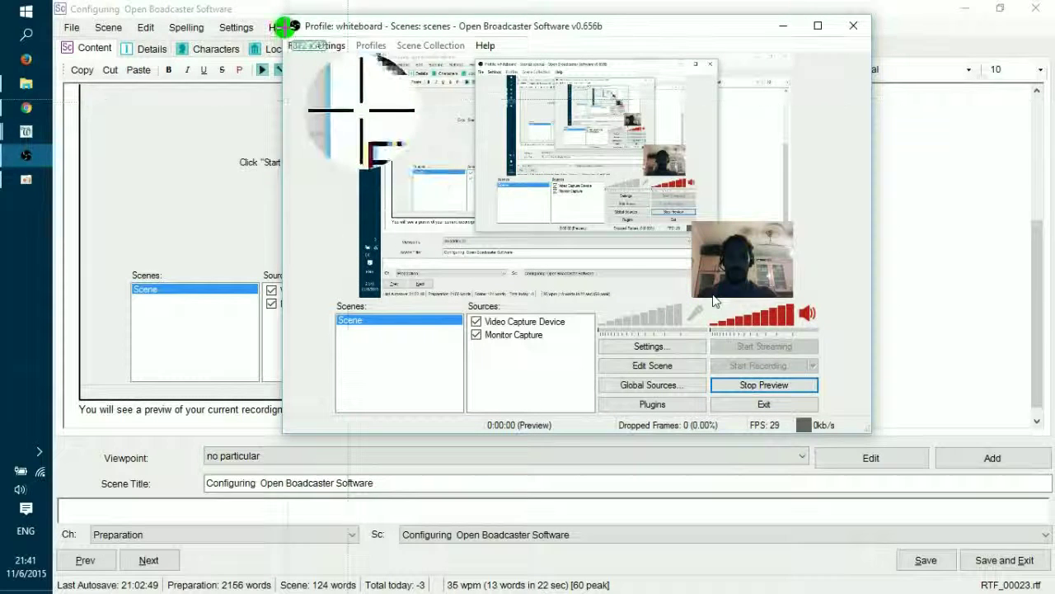
drag(283, 16, 873, 428)
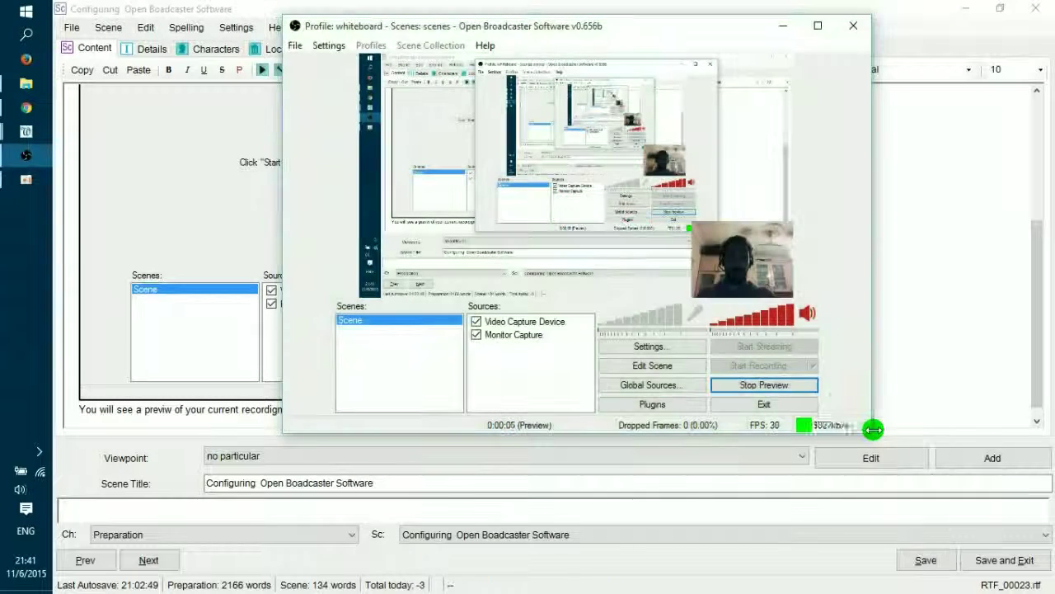
click(775, 383)
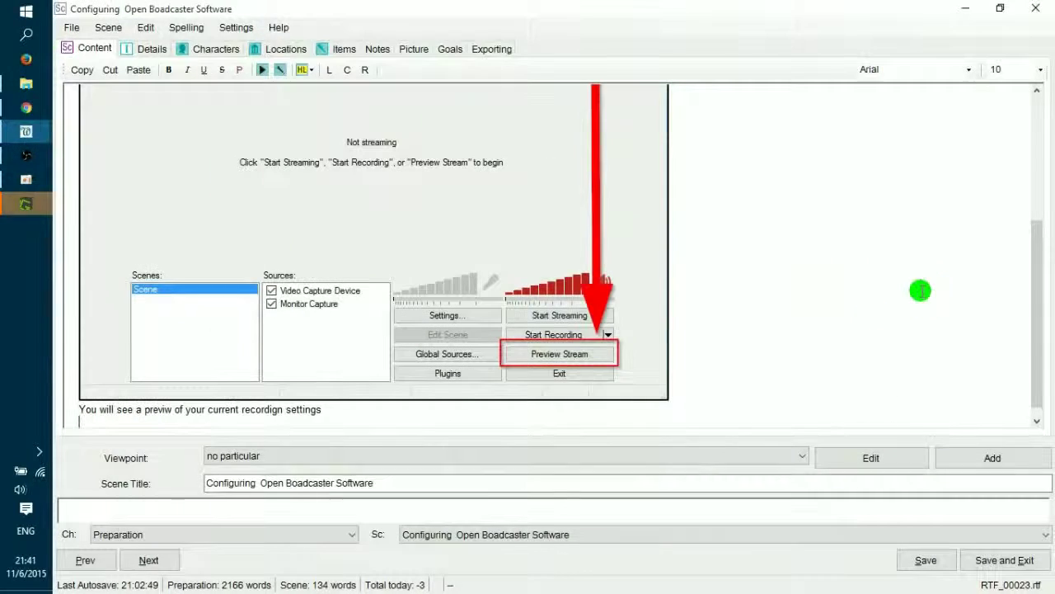
scroll(797, 352, up, 1)
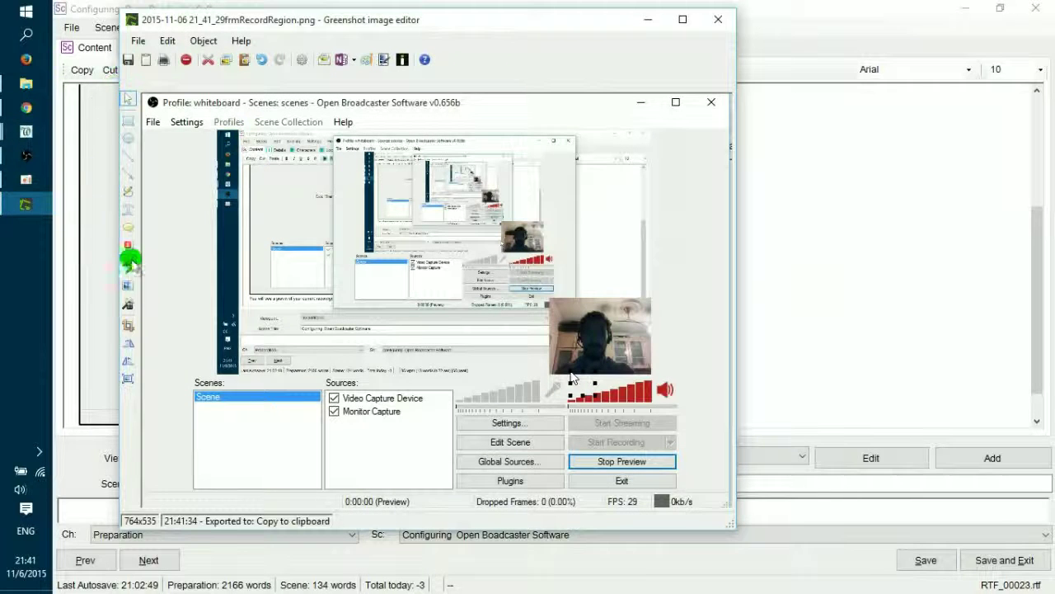
Add a border around the screenshot and outline the preview area and the Stop Preview button with red rectangles.
click(127, 304)
click(182, 305)
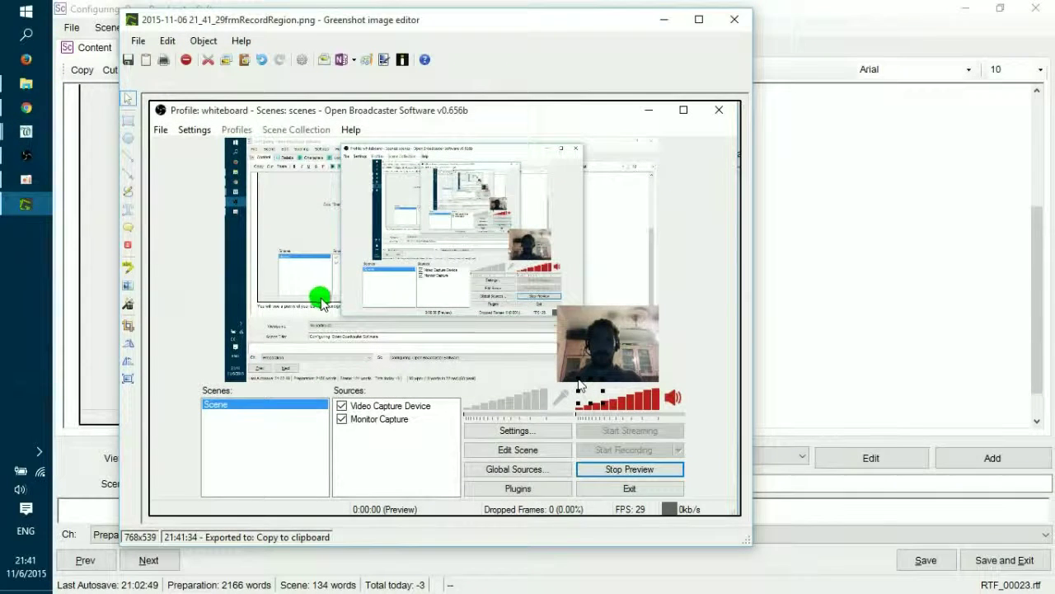
click(128, 120)
mouse_move(223, 137)
mouse_down()
mouse_move(569, 321)
mouse_move(683, 401)
mouse_move(673, 403)
mouse_move(664, 381)
mouse_up()
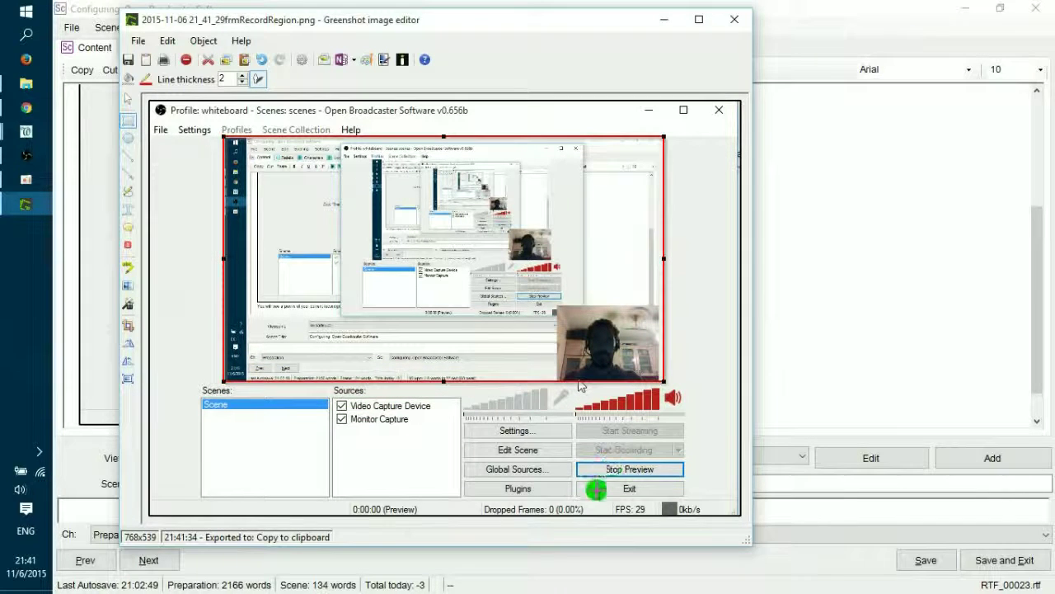
mouse_move(576, 456)
mouse_down()
mouse_move(636, 487)
mouse_move(689, 479)
mouse_up()
Place counter 1 beside the preview area and counter 2 beside the Stop Preview button, and close the editor with the annotated image copied.
click(130, 245)
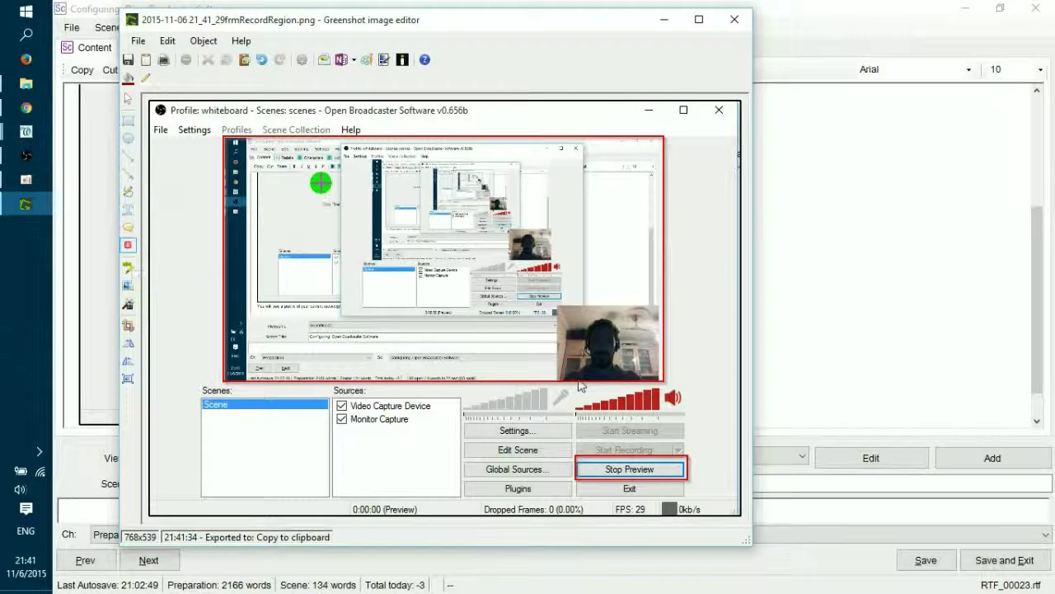
click(208, 149)
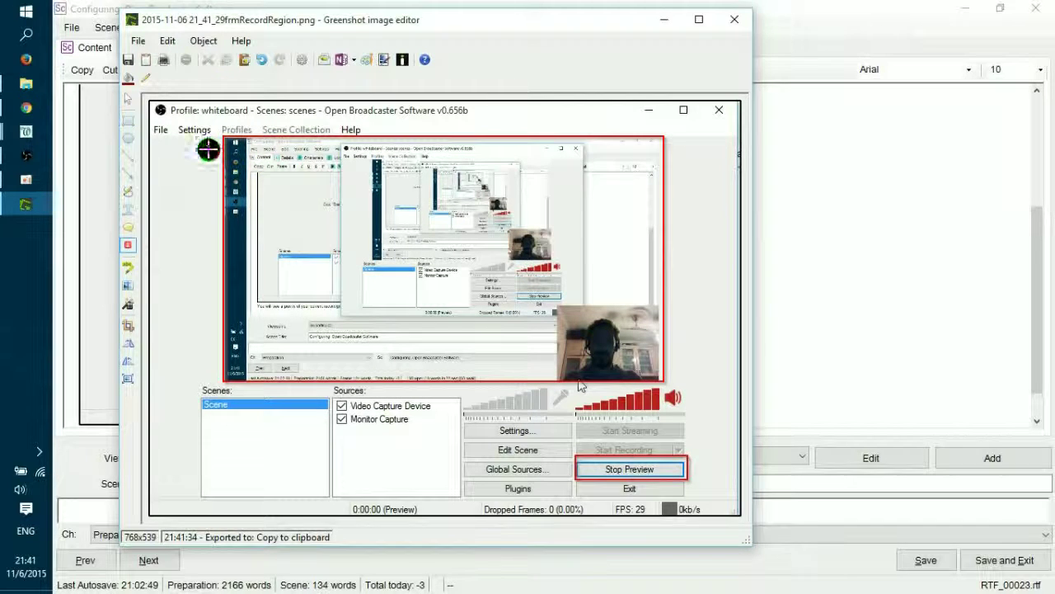
click(703, 463)
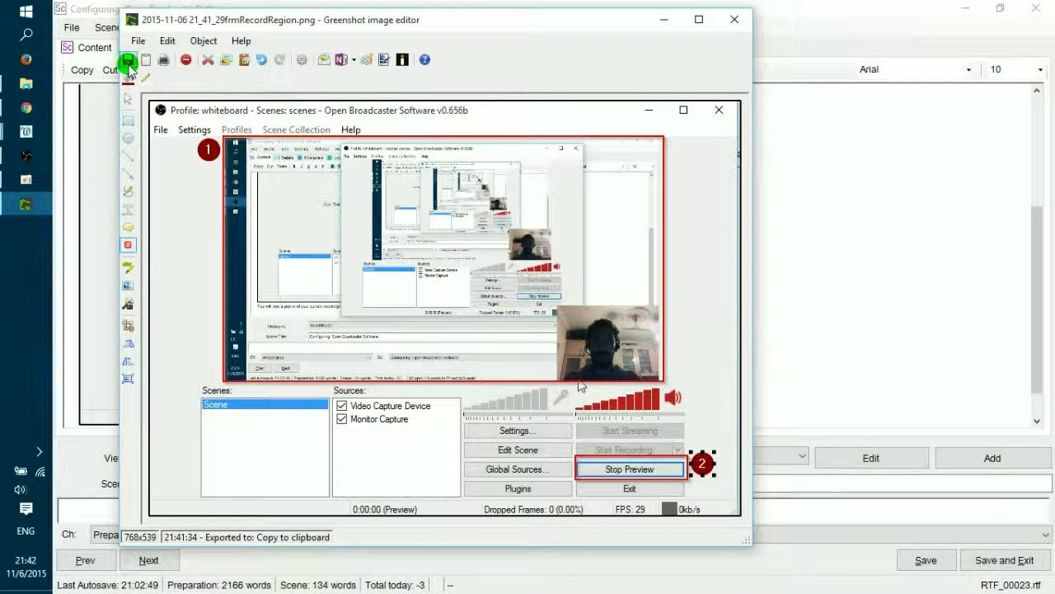
click(734, 18)
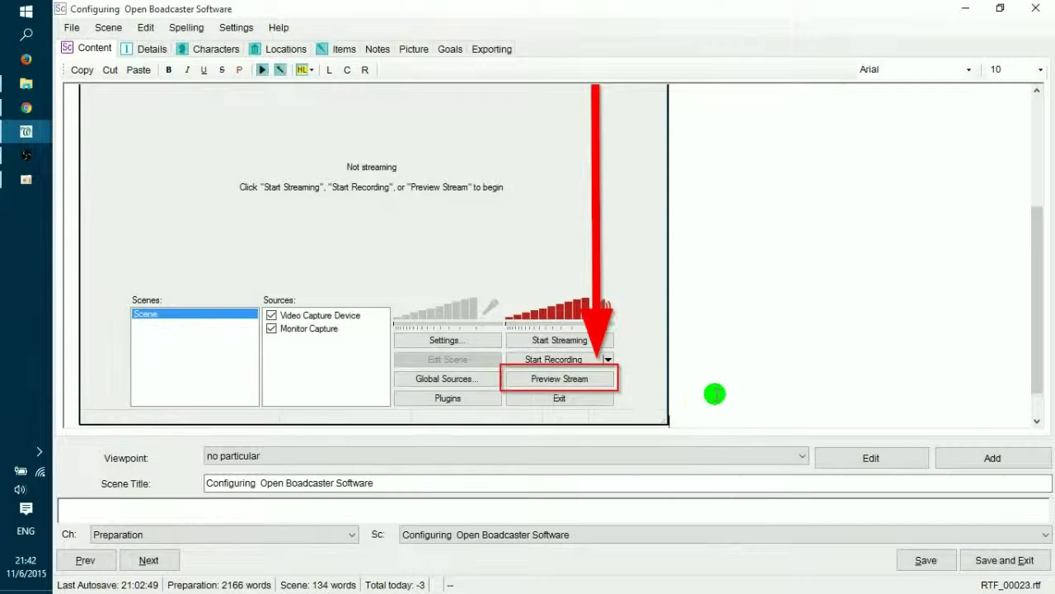
Append "If the preview is matching your expectations continue to step {step}" to the preview text and paste the annotated screenshot on a new line below.
text(You will see a previw of your current recordign settings)
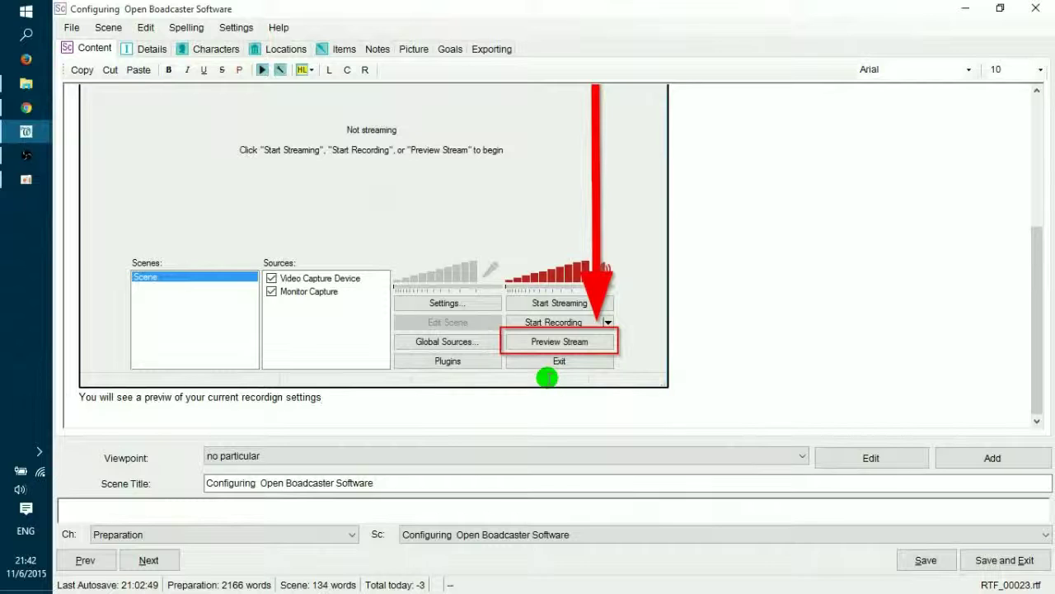
text(. If)
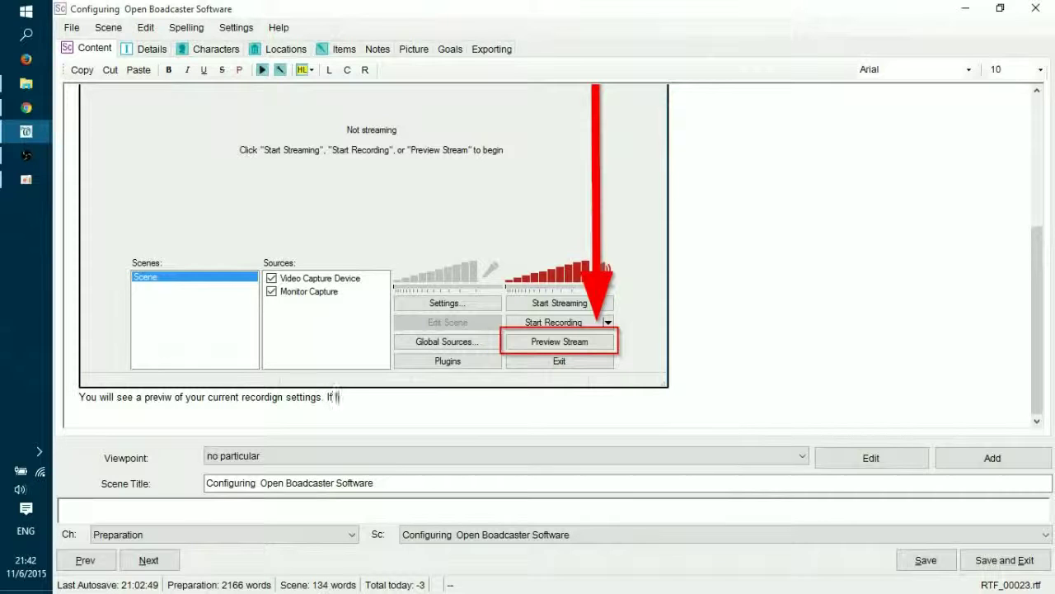
text( the preview is e)
text(xa)
key(BackSpace)
key(BackSpace)
key(BackSpace)
text(matching your )
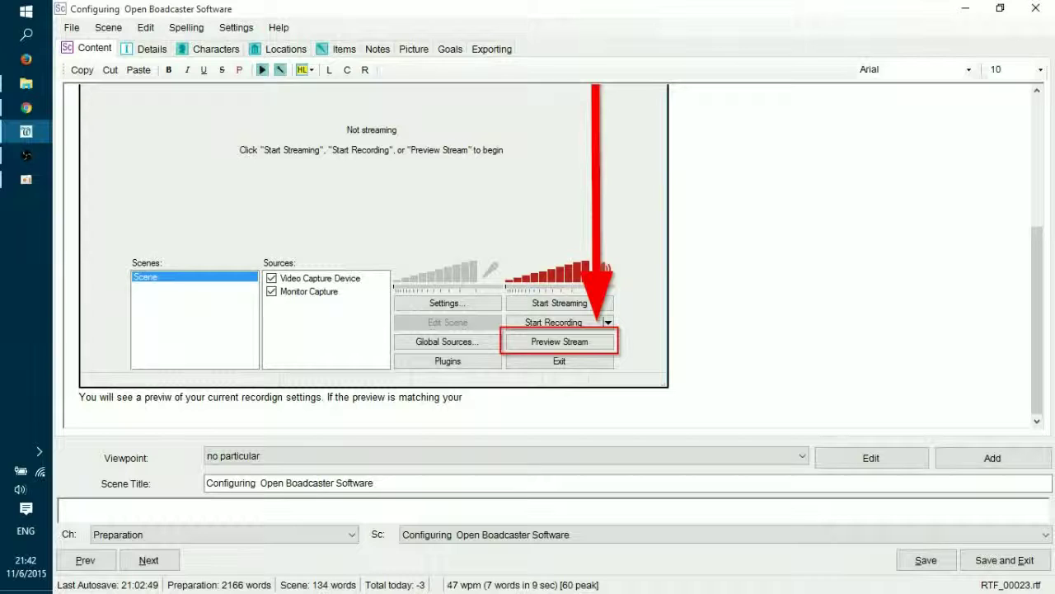
text(expre)
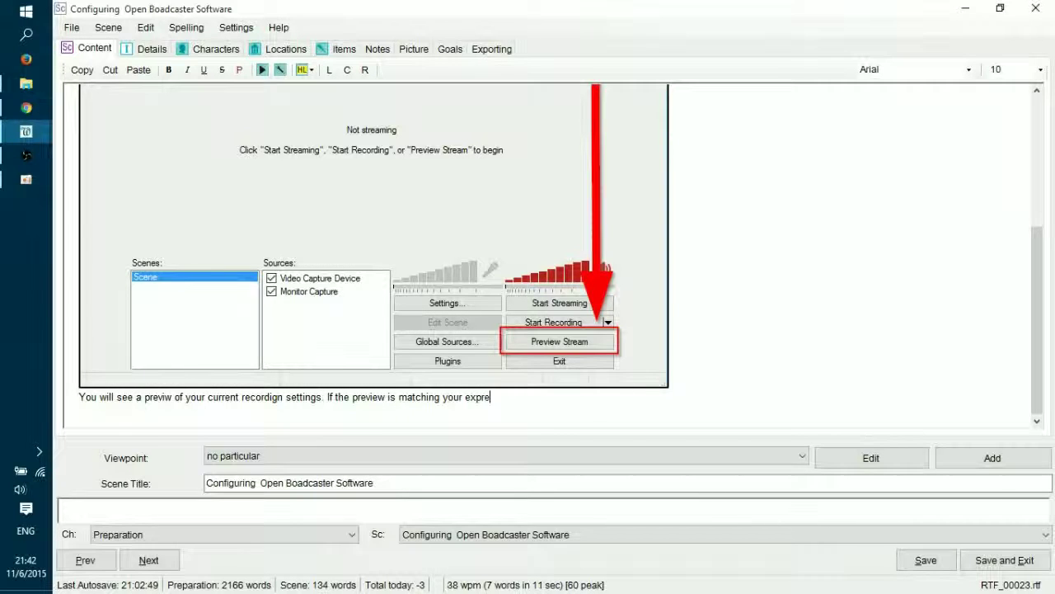
key(BackSpace)
key(BackSpace)
text(ecta)
text(tions continue to step)
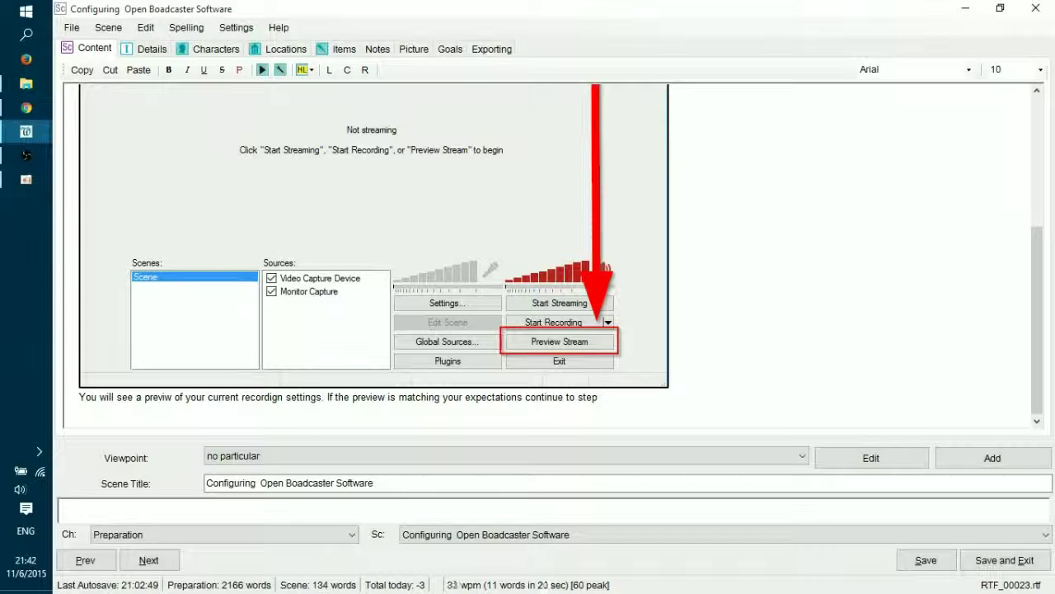
text( {step})
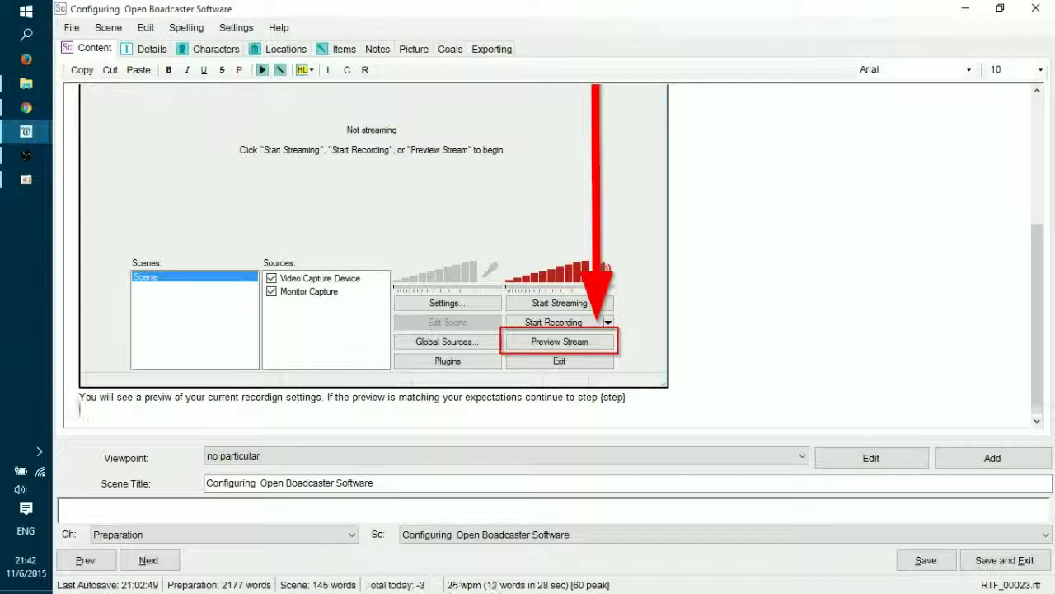
key(Return)
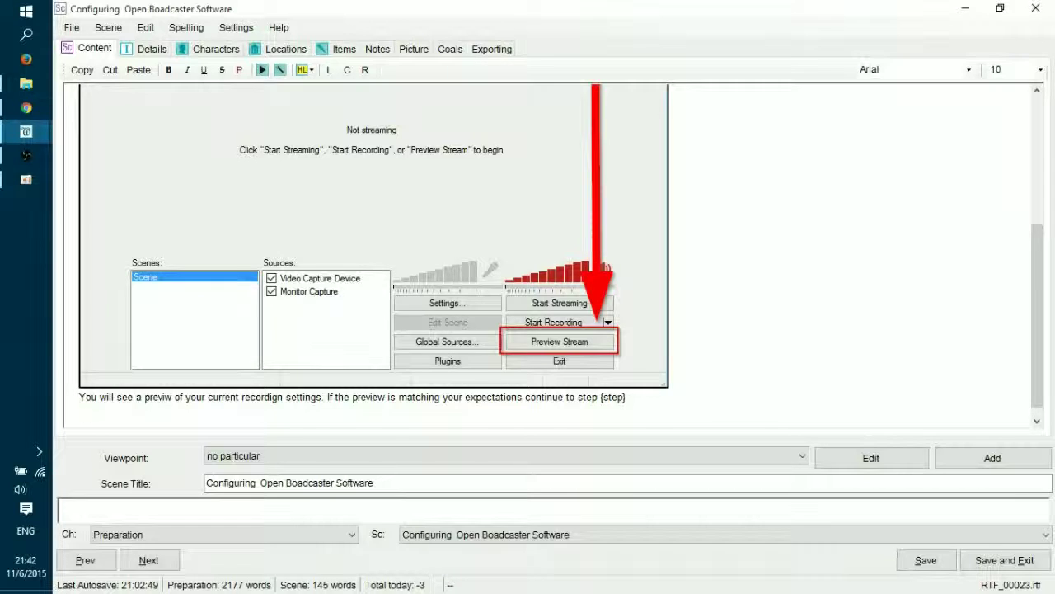
key(ctrl+v)
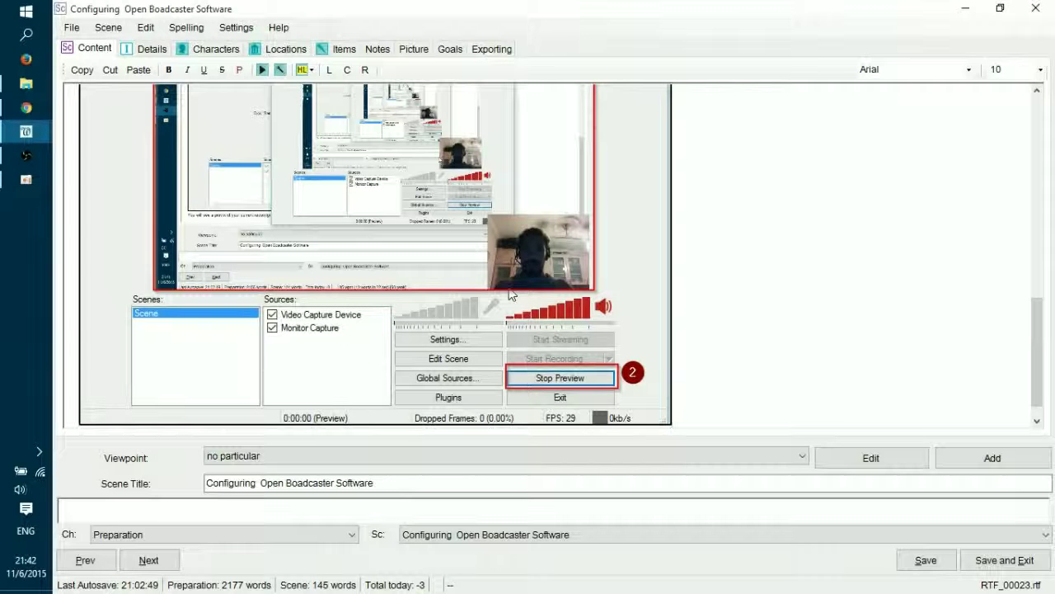
Insert the line "Stop the preview by clicking stop preview button" between the recording settings sentence and the one about matching expectations.
scroll(577, 296, up, 10)
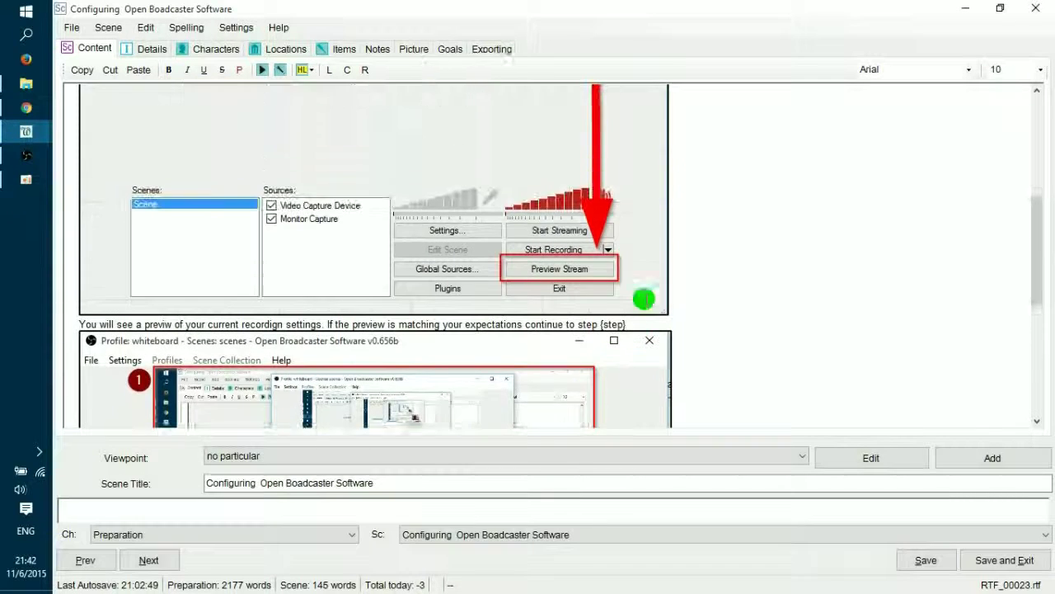
scroll(1002, 266, up, 3)
drag(1030, 167, 1037, 280)
click(983, 199)
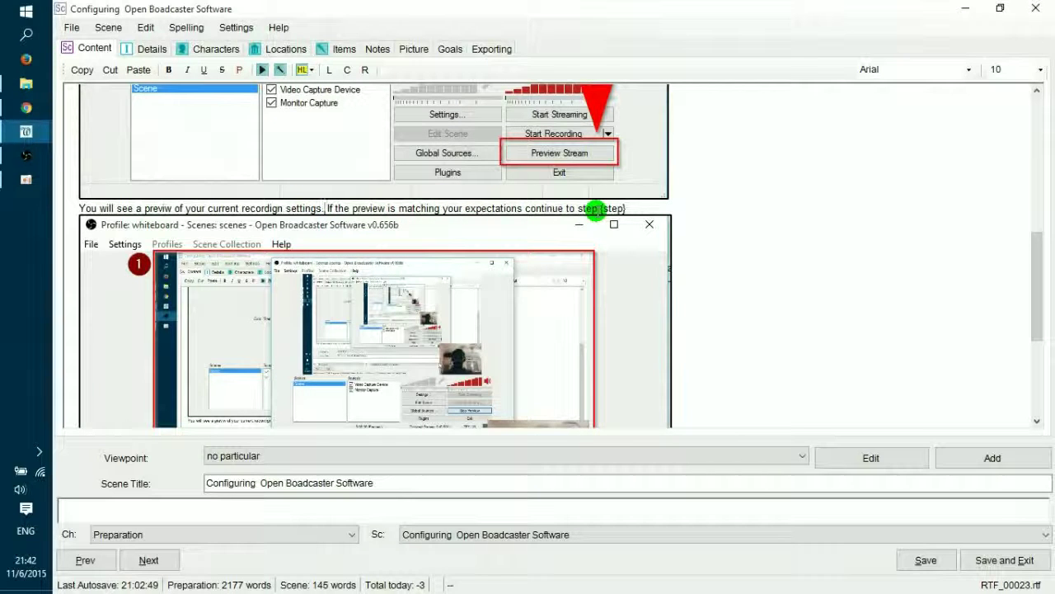
key(Return)
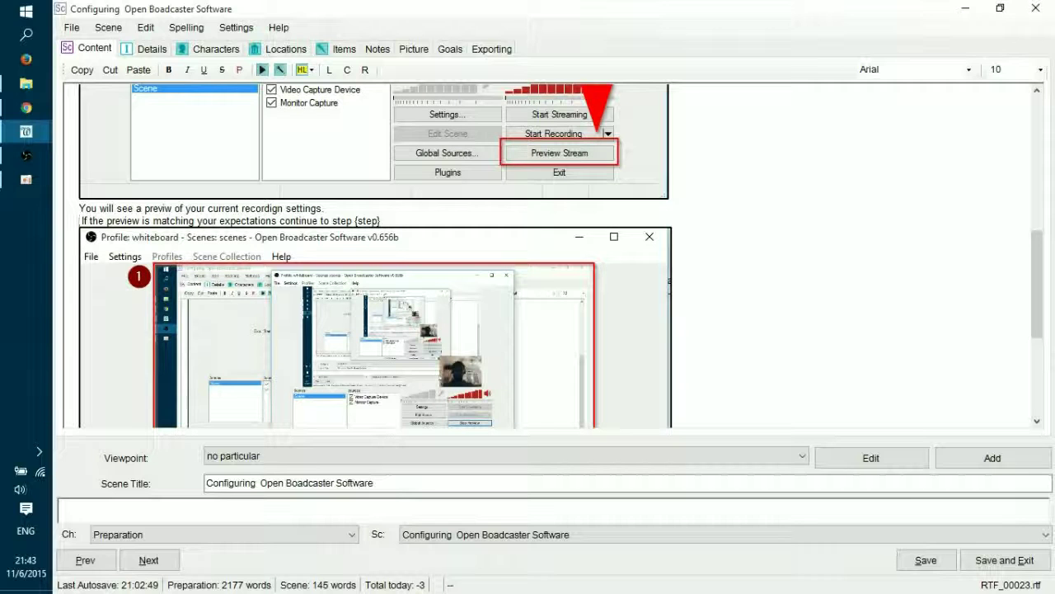
text(Stop the preview by clicking)
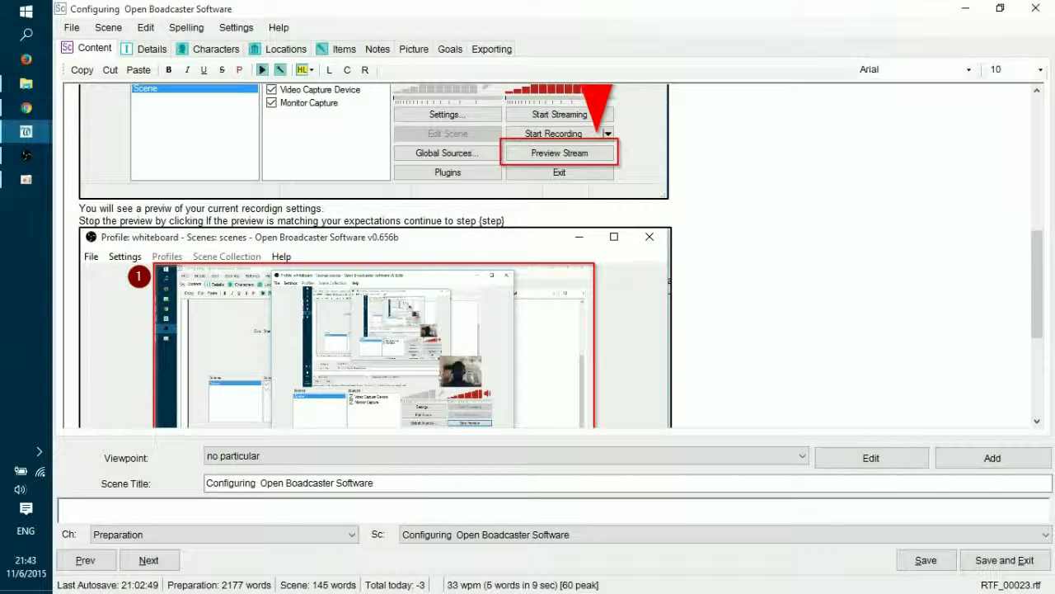
mouse_move(1035, 287)
mouse_down()
mouse_move(1037, 370)
mouse_move(1029, 221)
mouse_move(1036, 277)
mouse_up()
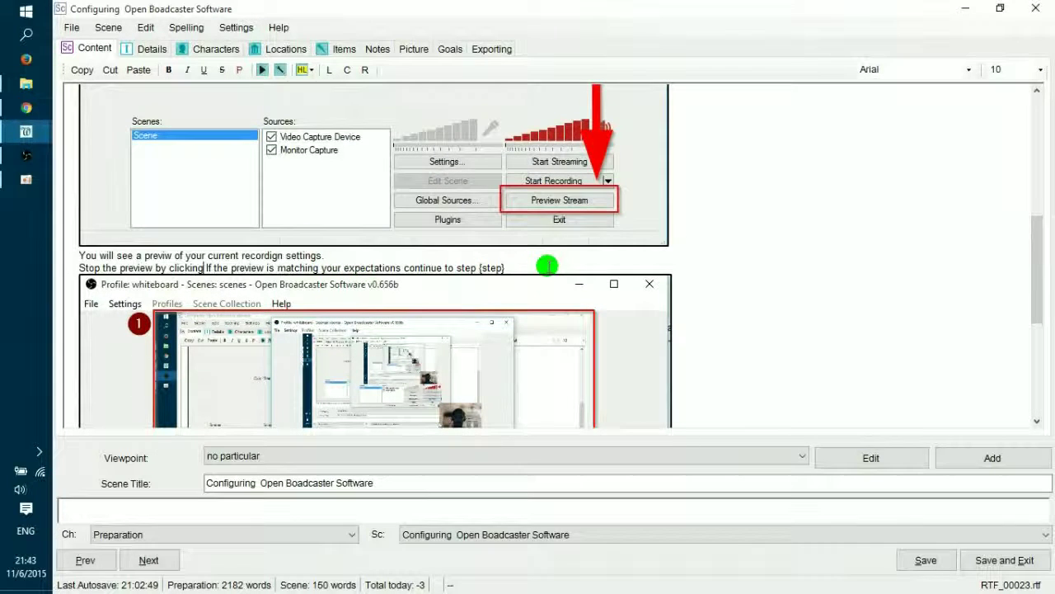
text(stop preview button)
key(Return)
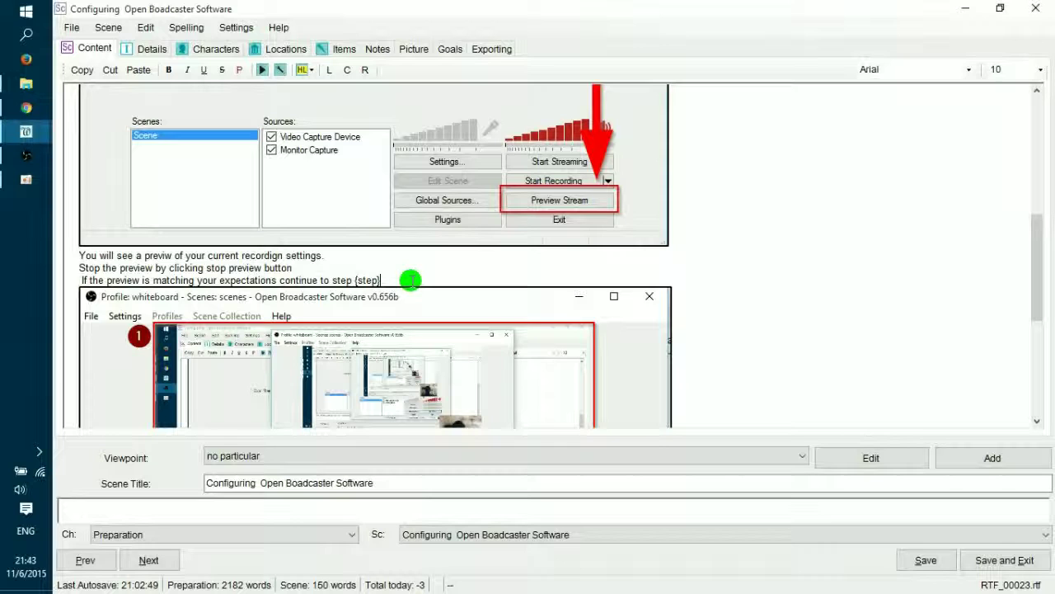
Add the line "If not continue reguralarlyt" between the matching expectations sentence and the numbered screenshot.
key(Return)
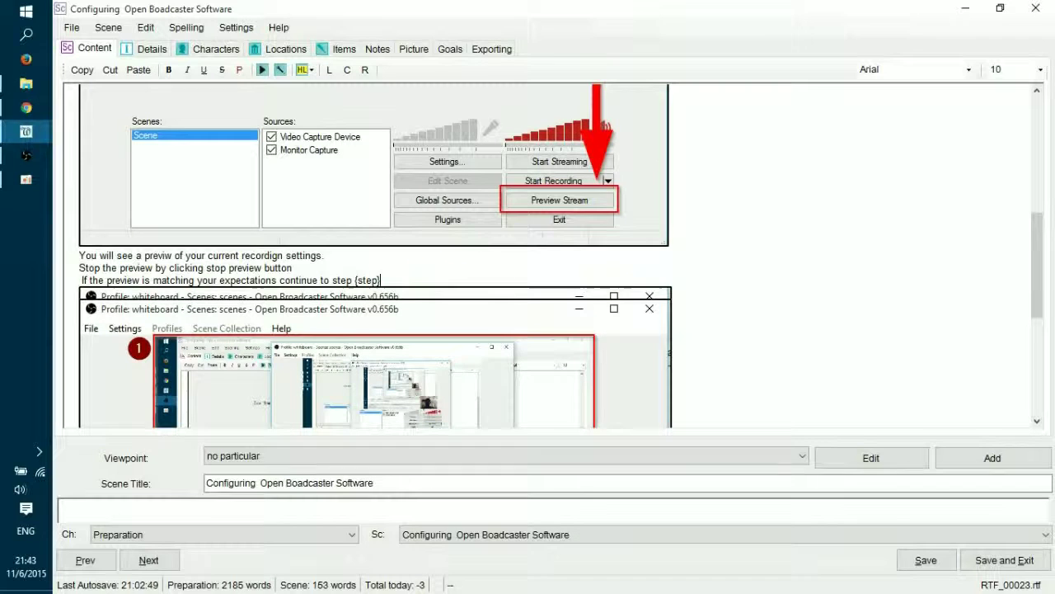
text(If not con)
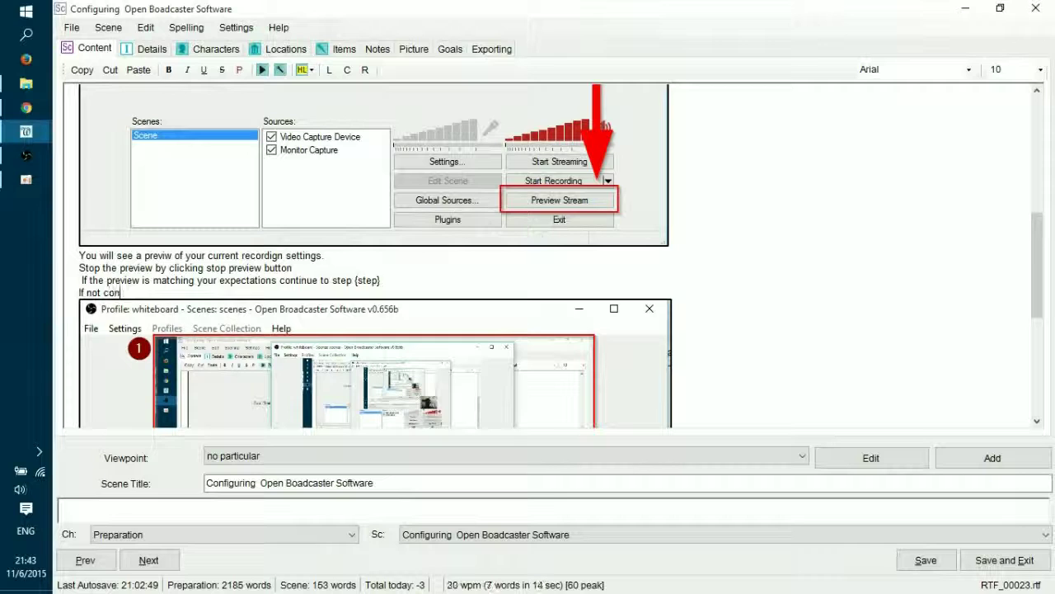
text(tinue reguralarlyt)
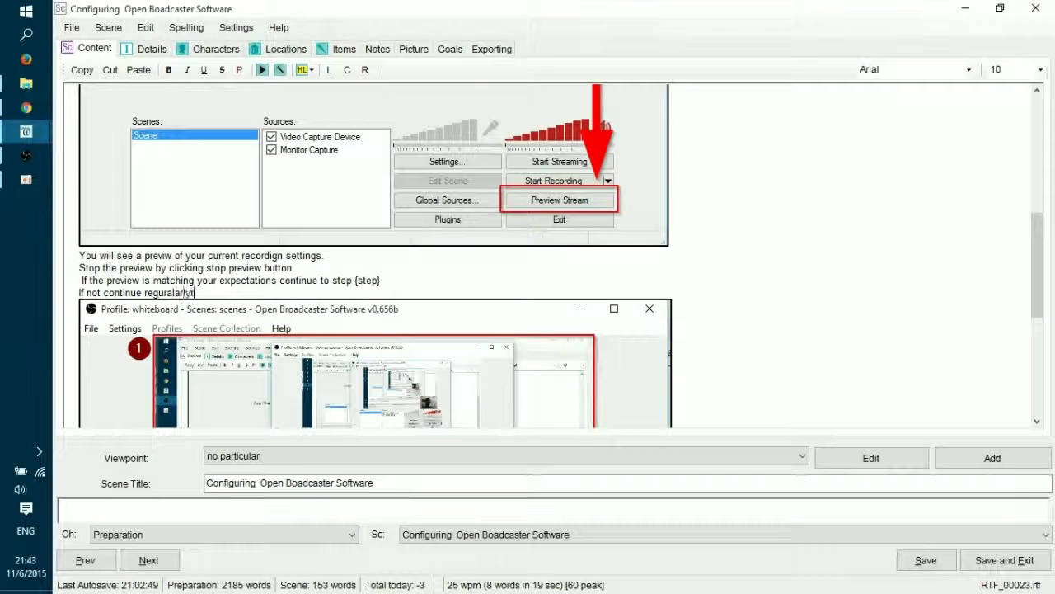
Write "In order to make tihs right we will start from the beginning" below the numbered screenshot and start a new line.
scroll(813, 203, down, 5)
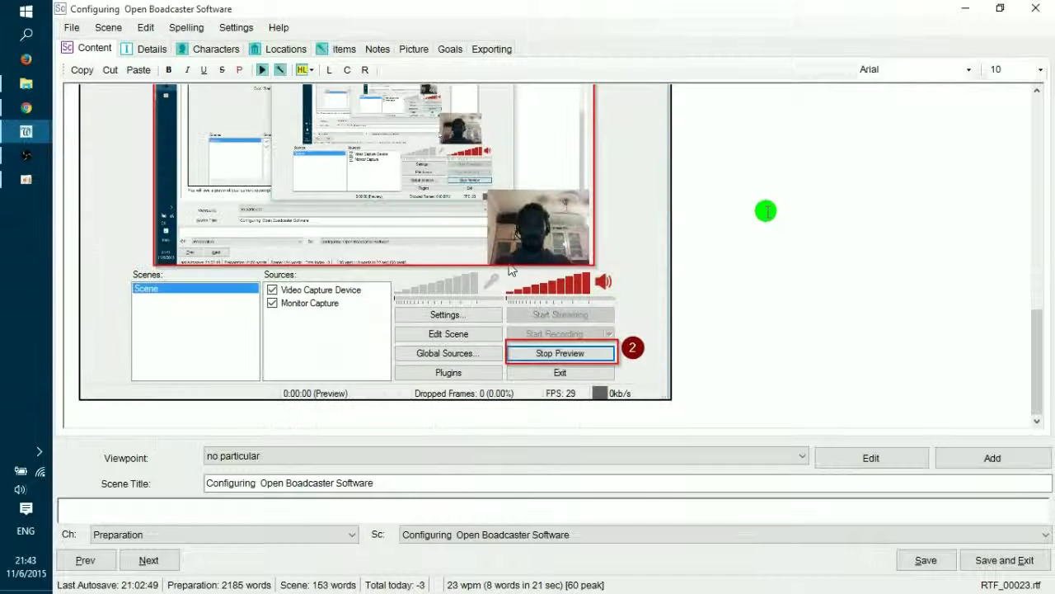
click(84, 412)
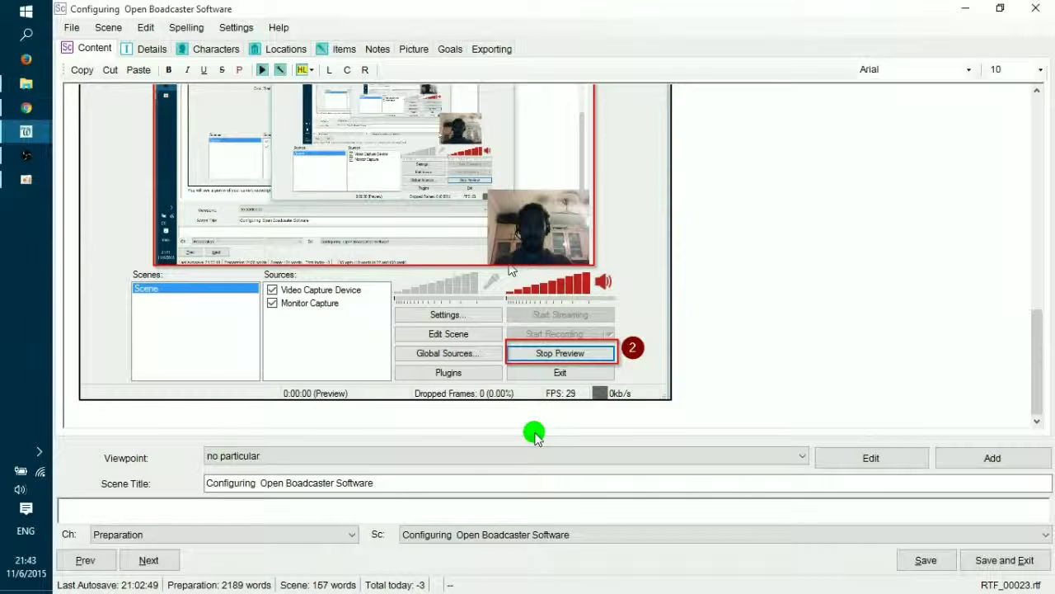
text(In)
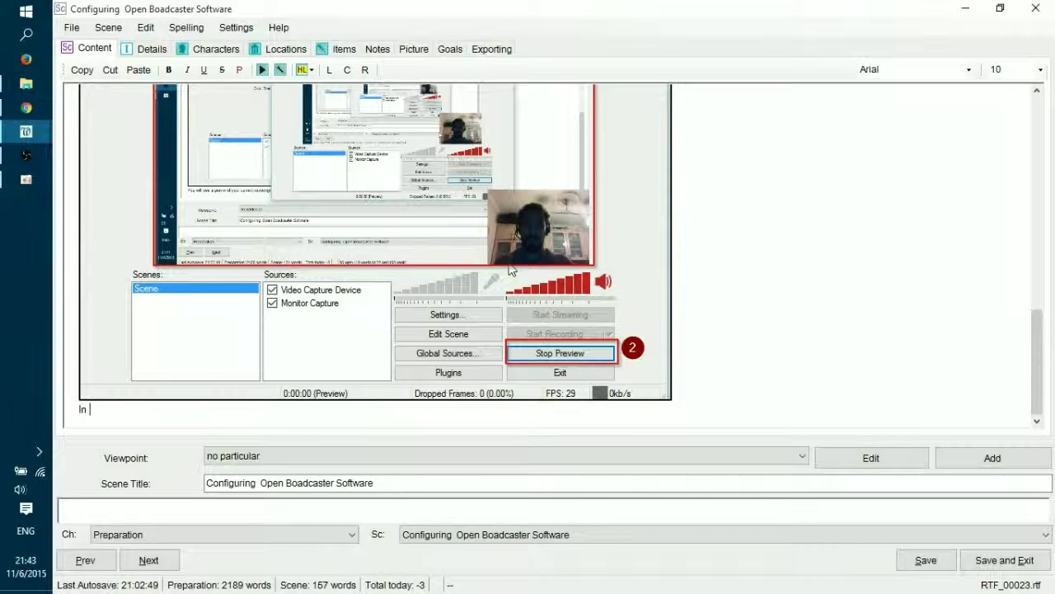
text( order to make tihs right)
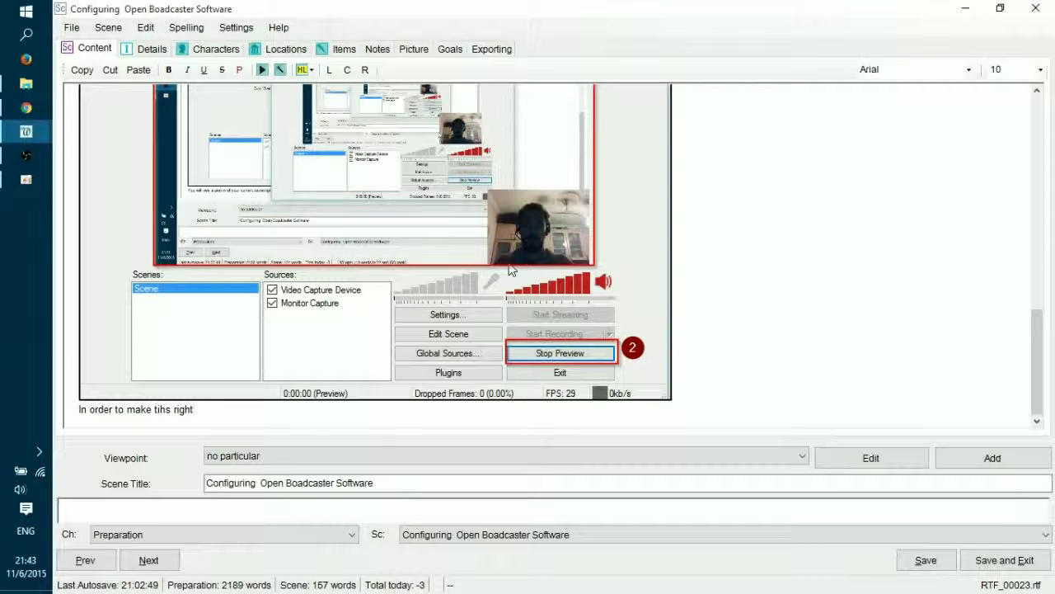
text( we will)
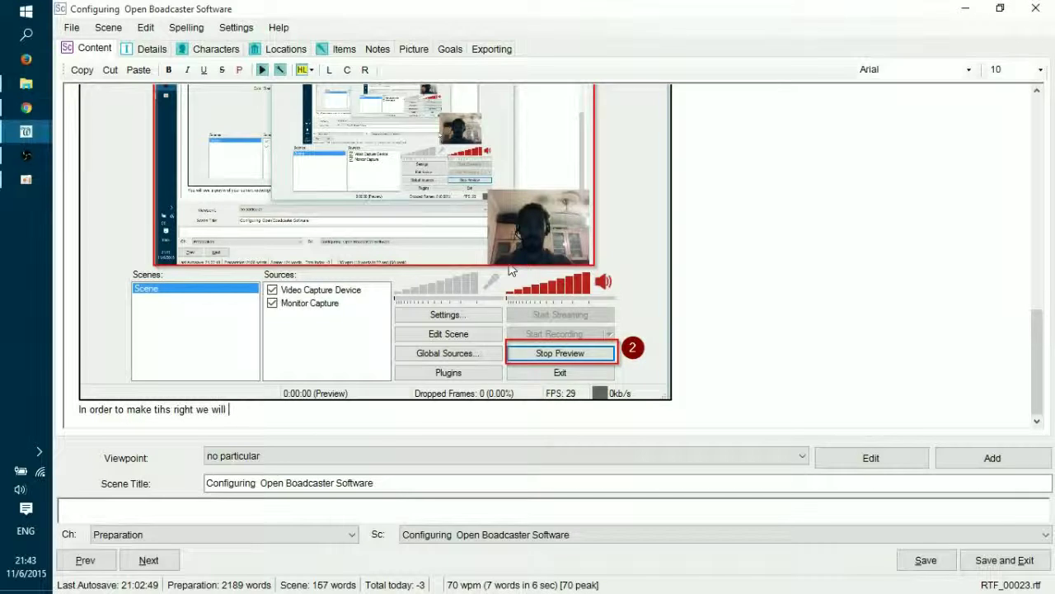
text( starrt from the beginning)
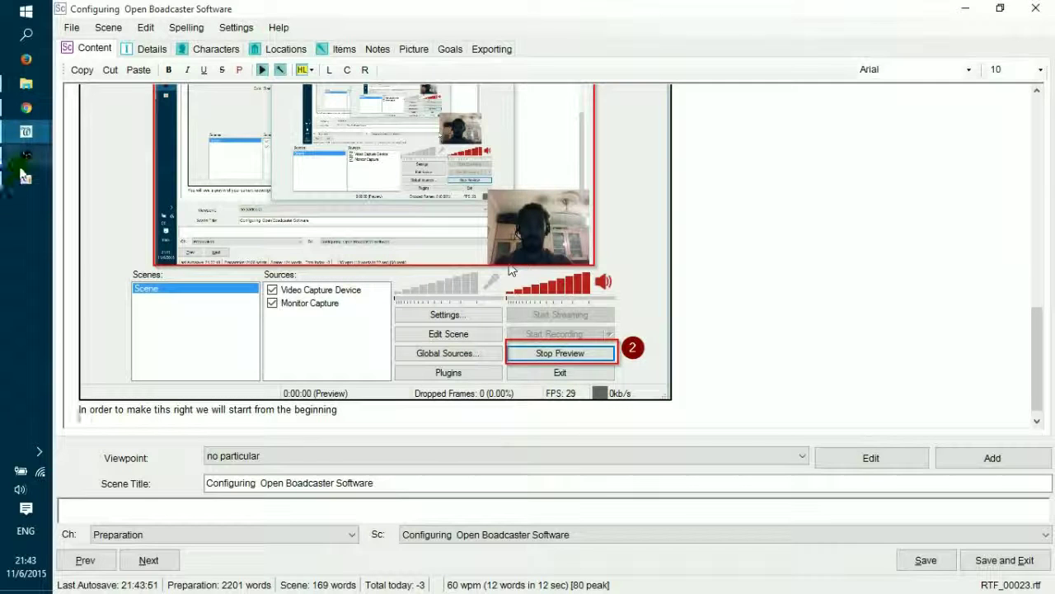
Switch to Open Broadcaster Software, create a new scene collection named "main" and check it in the scene collection list.
mouse_move(35, 147)
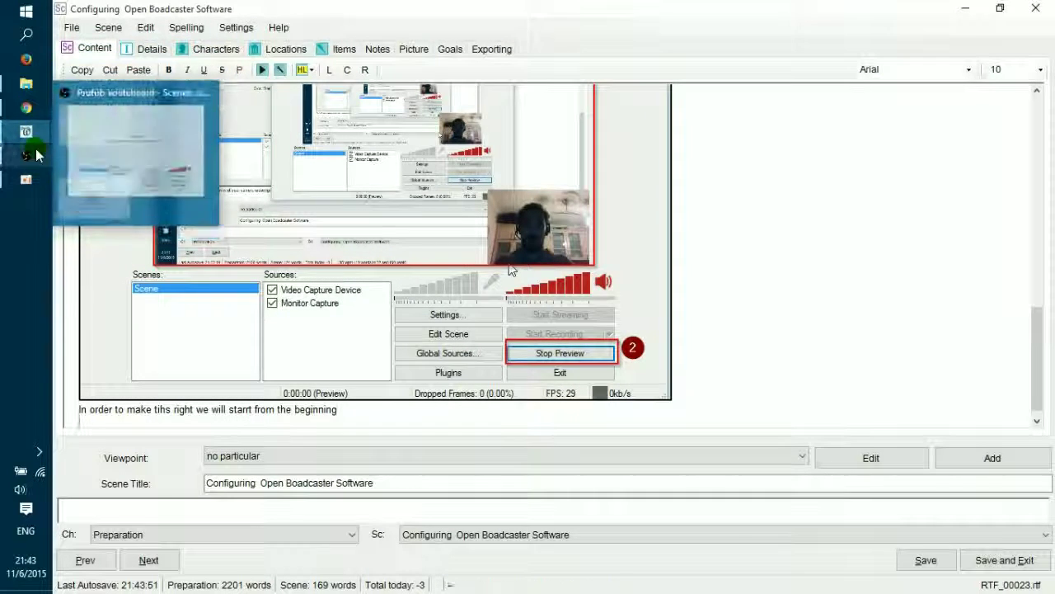
click(25, 155)
click(431, 45)
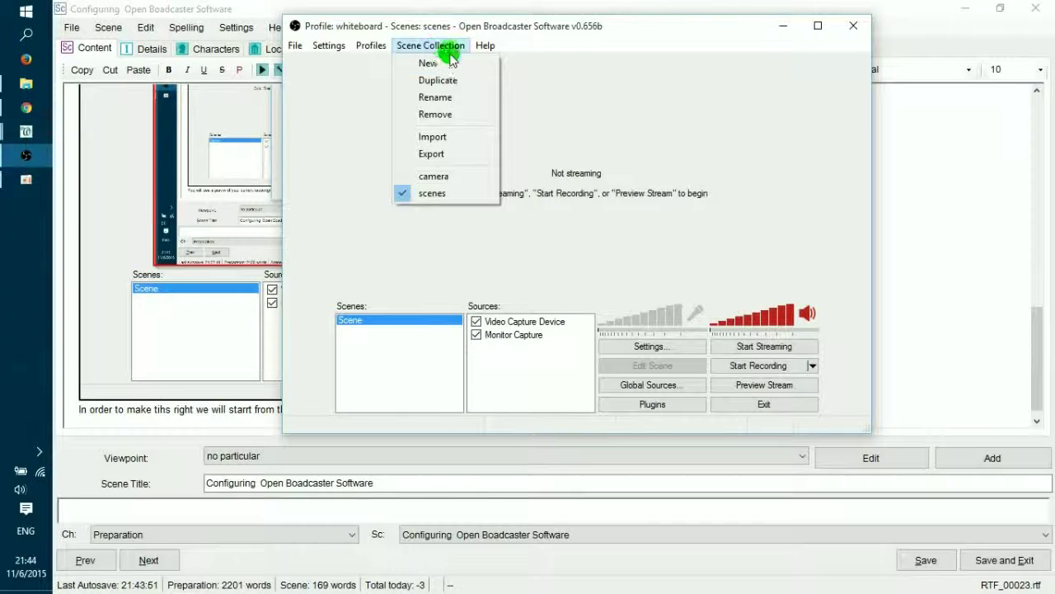
click(446, 64)
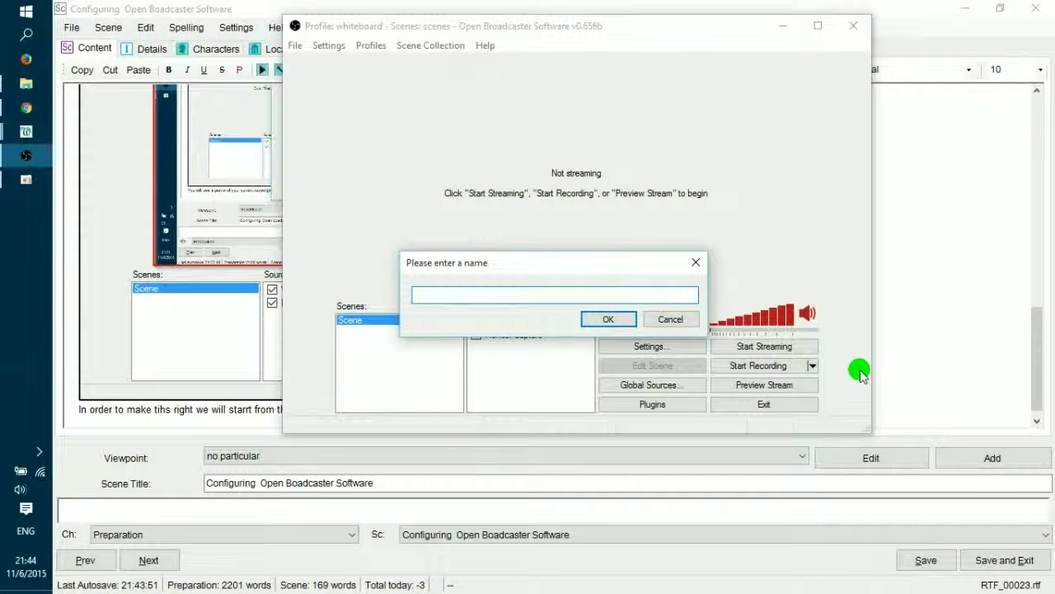
text(ma)
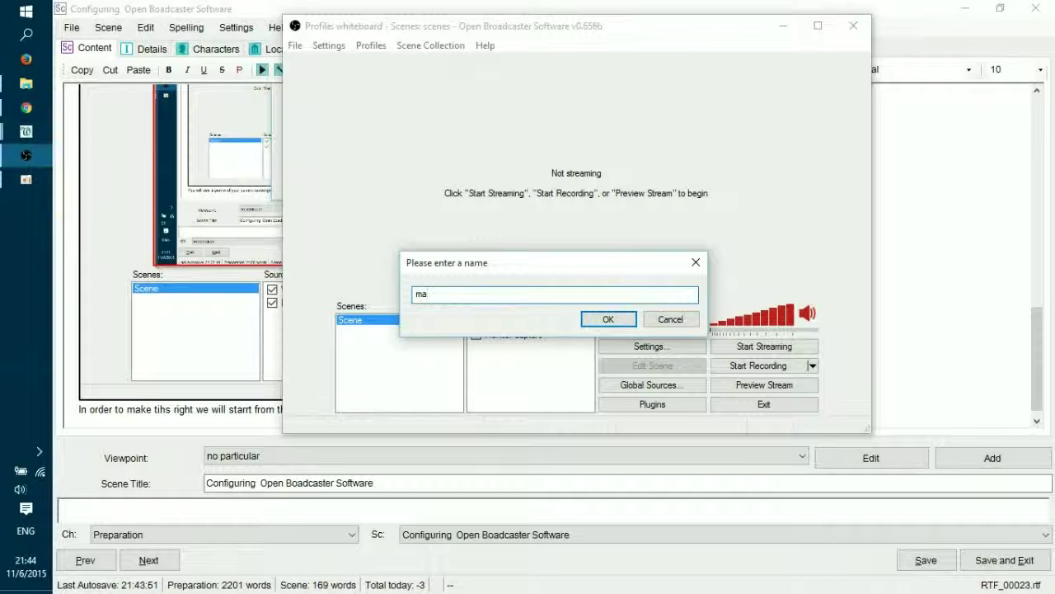
text(oinin)
key(Return)
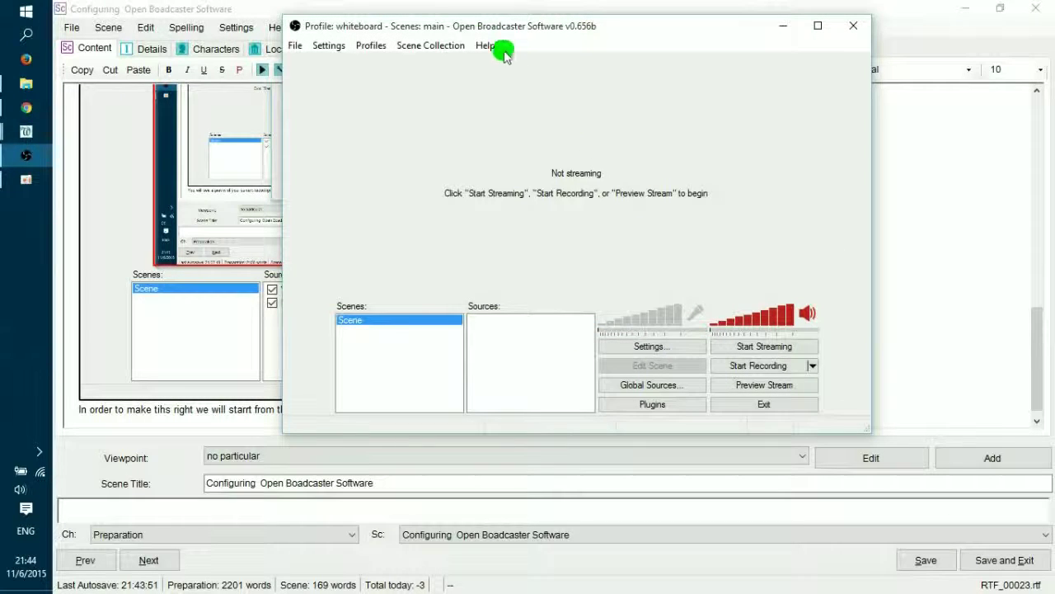
click(427, 45)
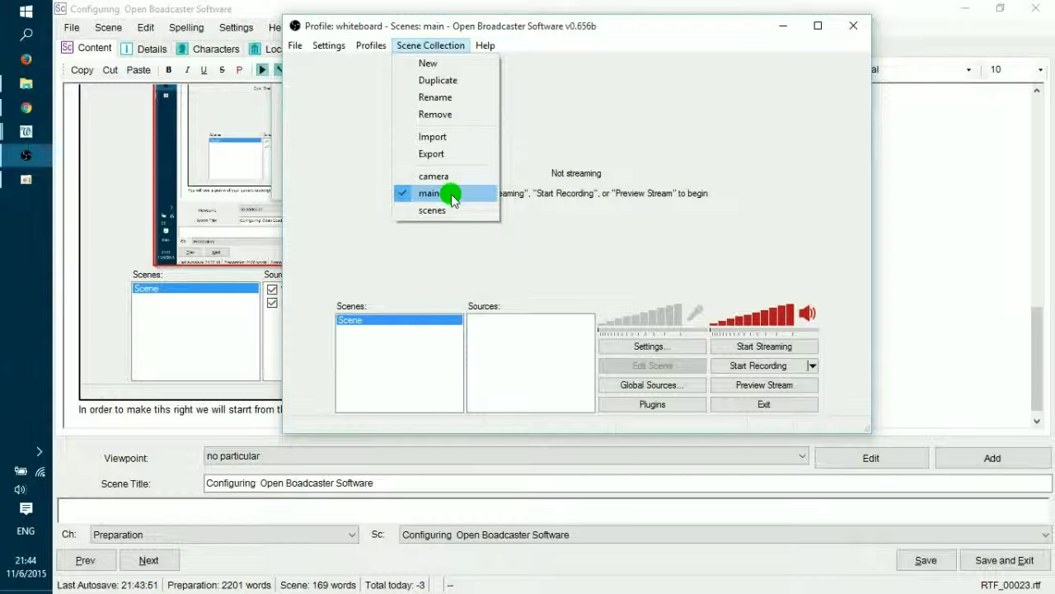
click(625, 111)
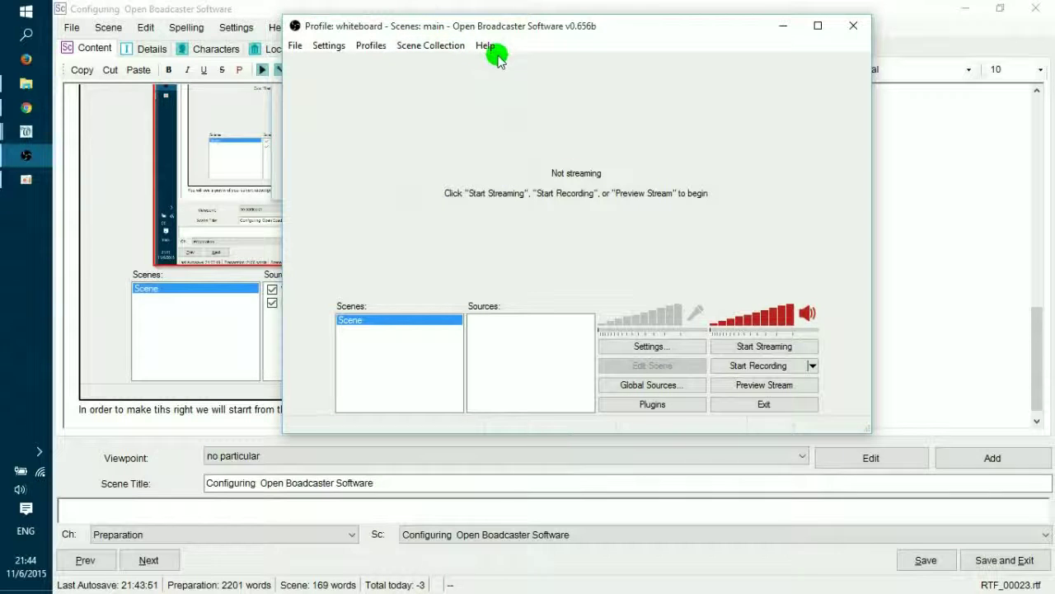
Try to capture a screenshot region of the open Scene Collection menu with the New entry highlighted.
mouse_move(283, 10)
mouse_down()
mouse_move(519, 83)
mouse_move(511, 64)
mouse_move(510, 85)
mouse_up()
click(430, 45)
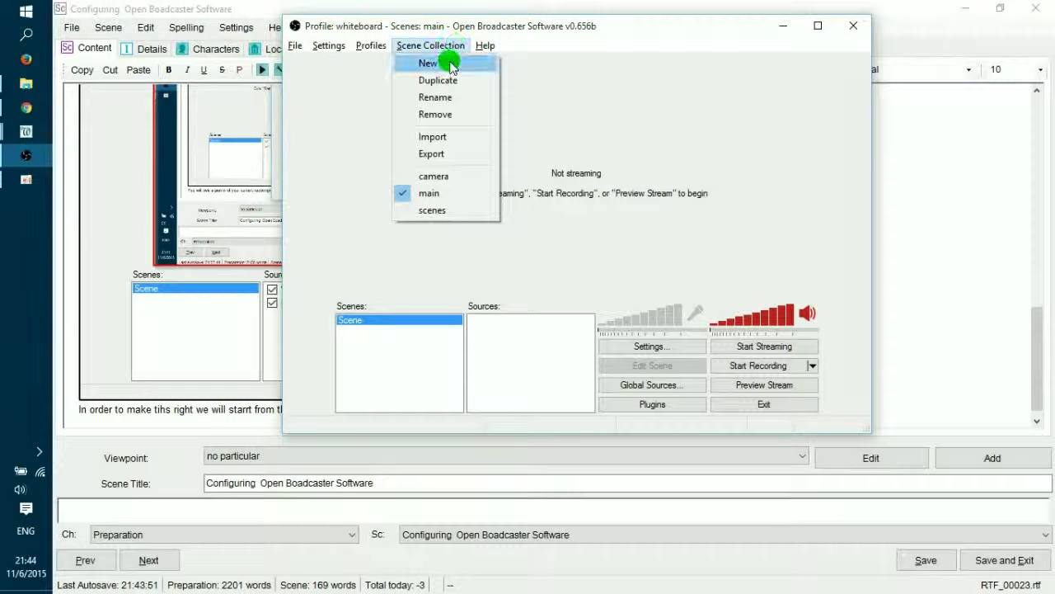
click(451, 66)
click(434, 45)
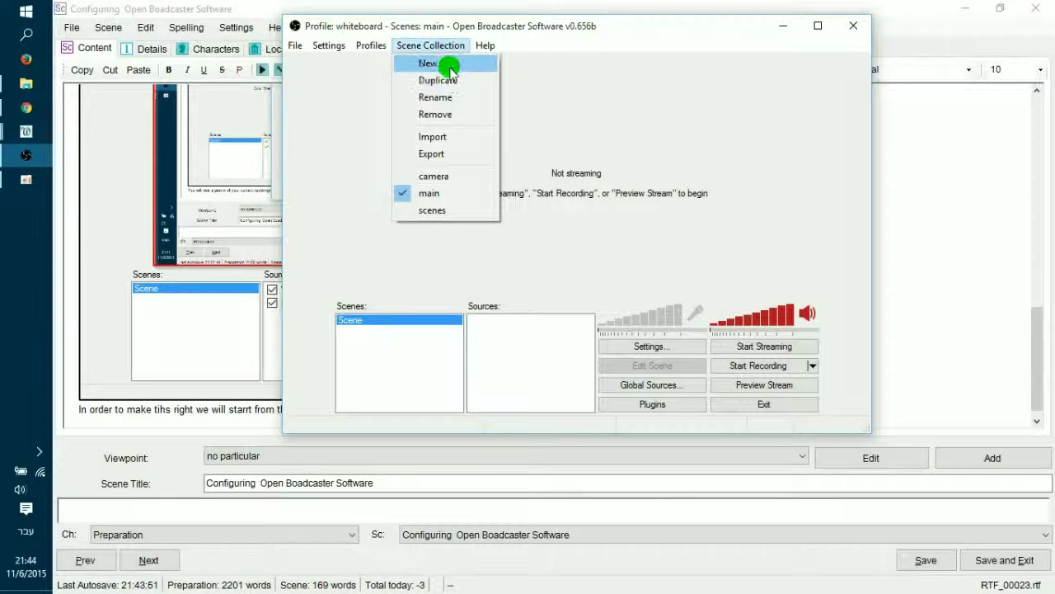
click(449, 68)
click(443, 47)
click(445, 47)
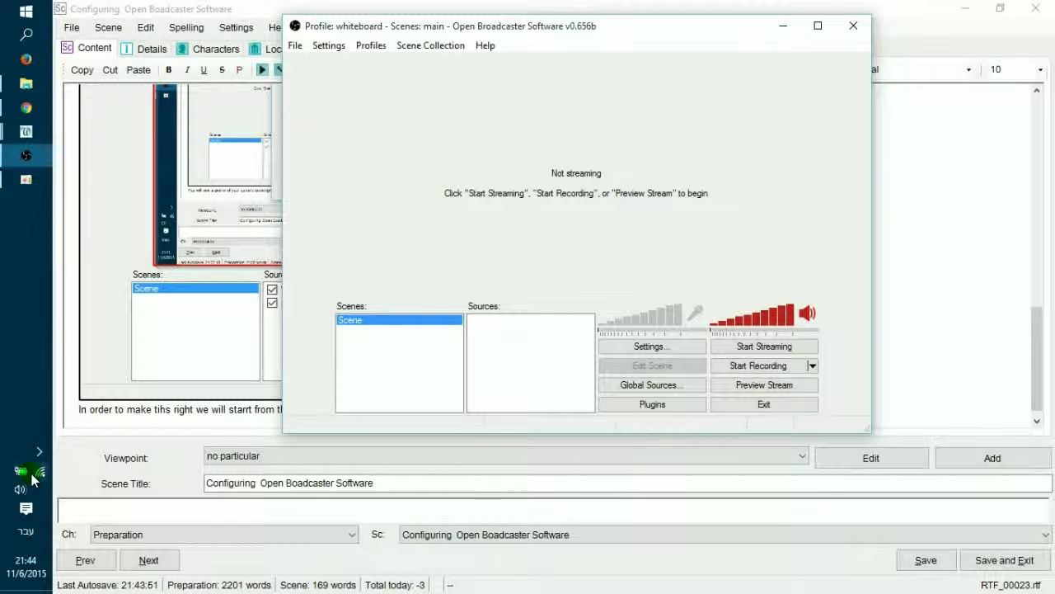
Switch the input language back to English and set Greenshot's capture region hotkey to Print Screen.
click(70, 504)
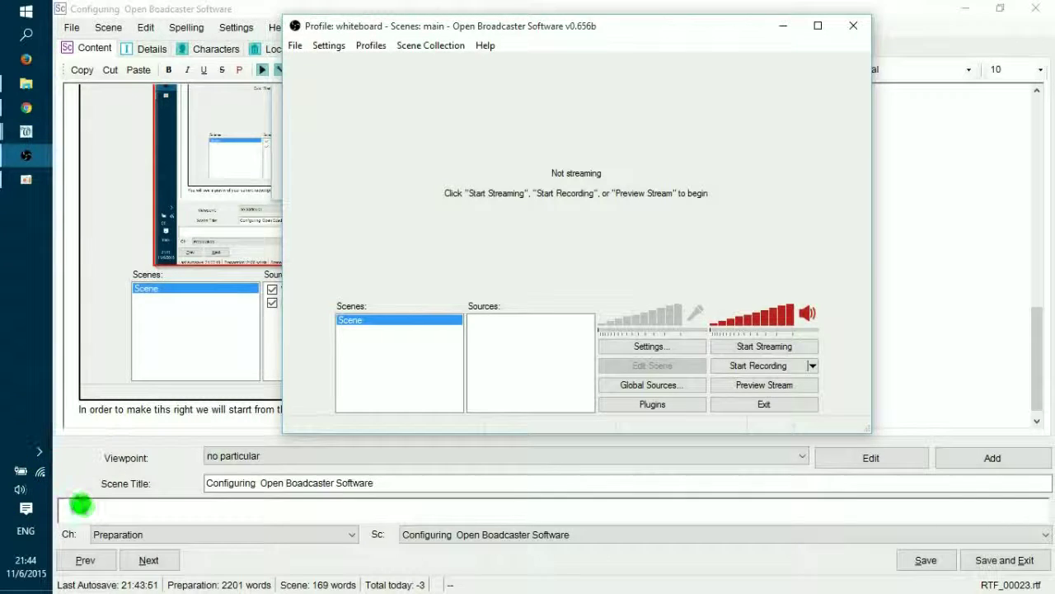
click(39, 451)
right_click(65, 486)
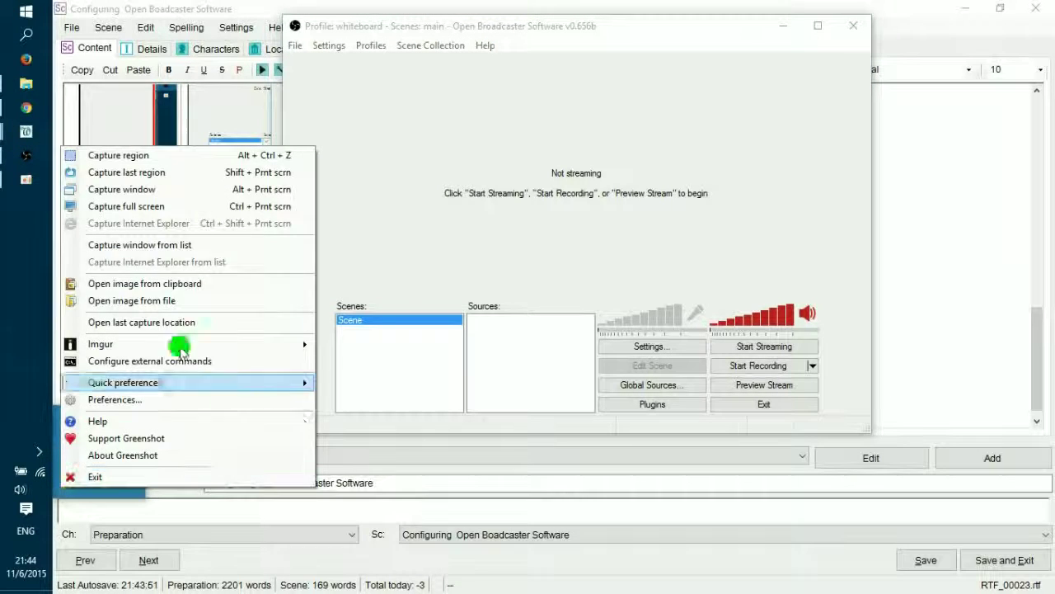
click(169, 399)
click(412, 278)
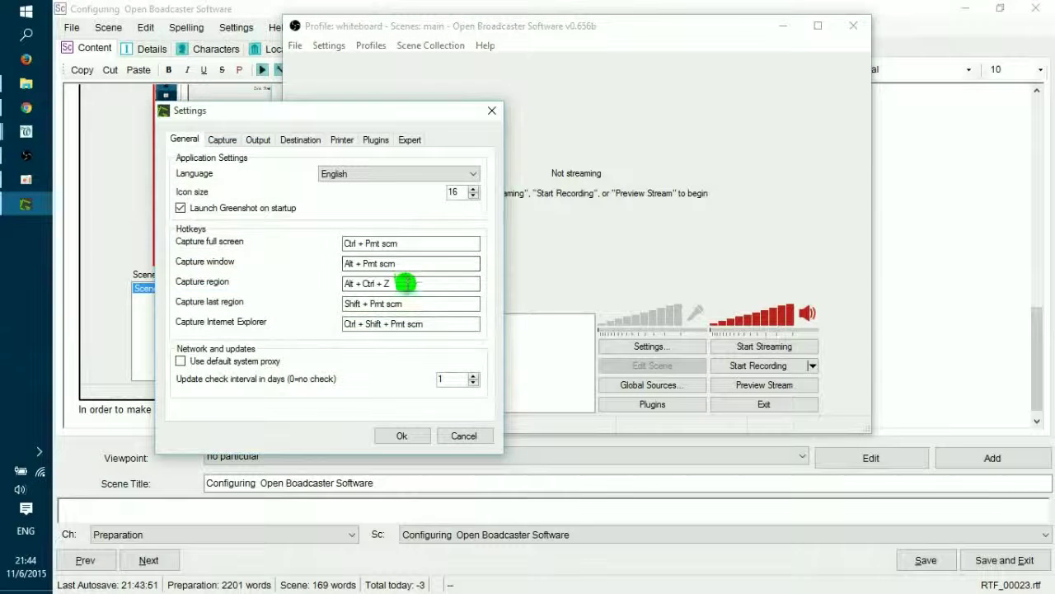
key(Print)
click(404, 435)
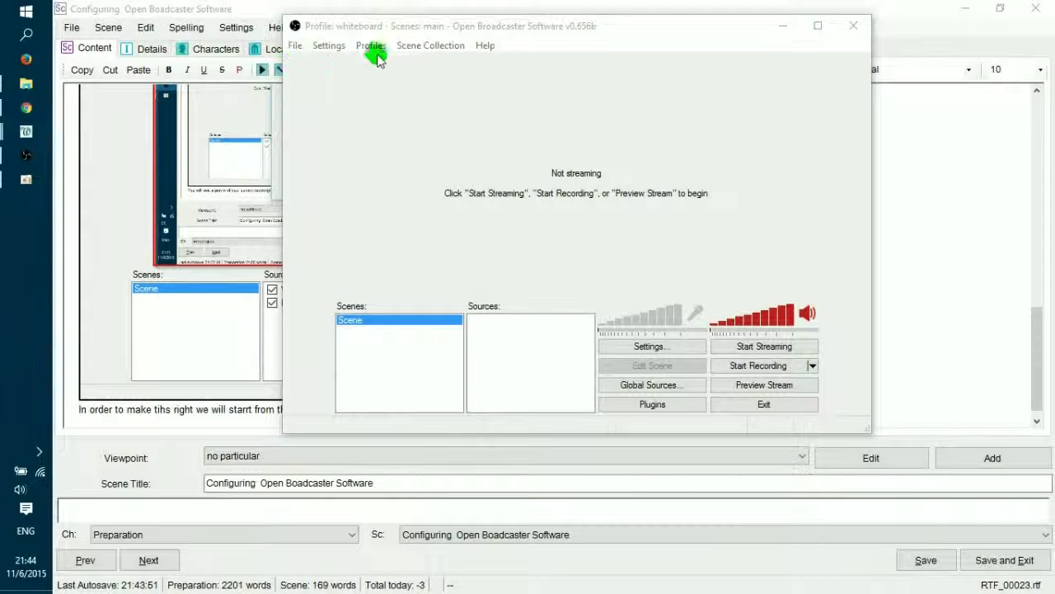
Capture the upper part of the Open Broadcaster Software window with the Scene Collection menu open and New highlighted.
click(417, 46)
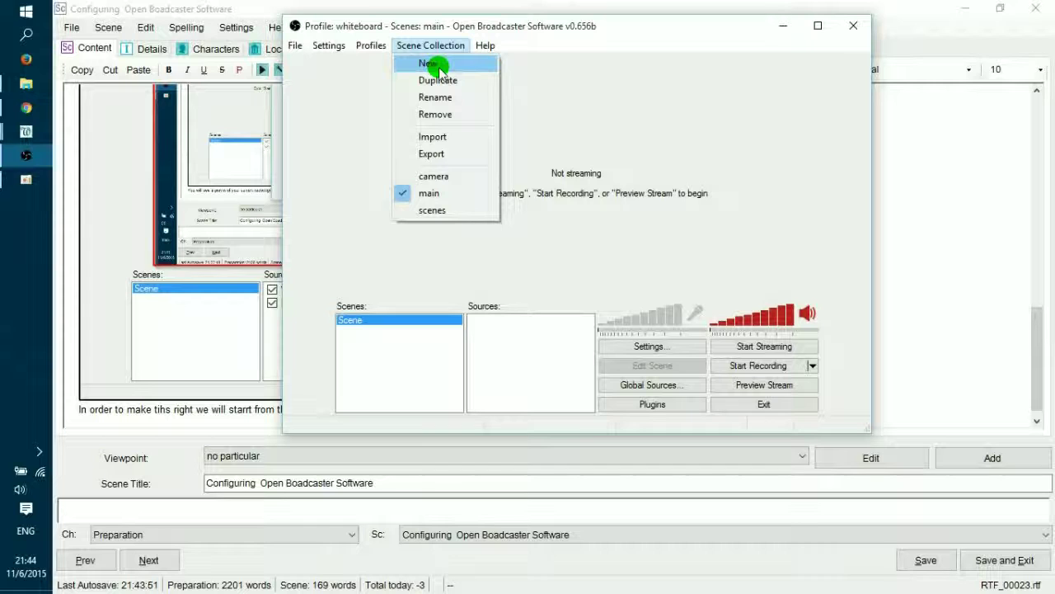
key(Print)
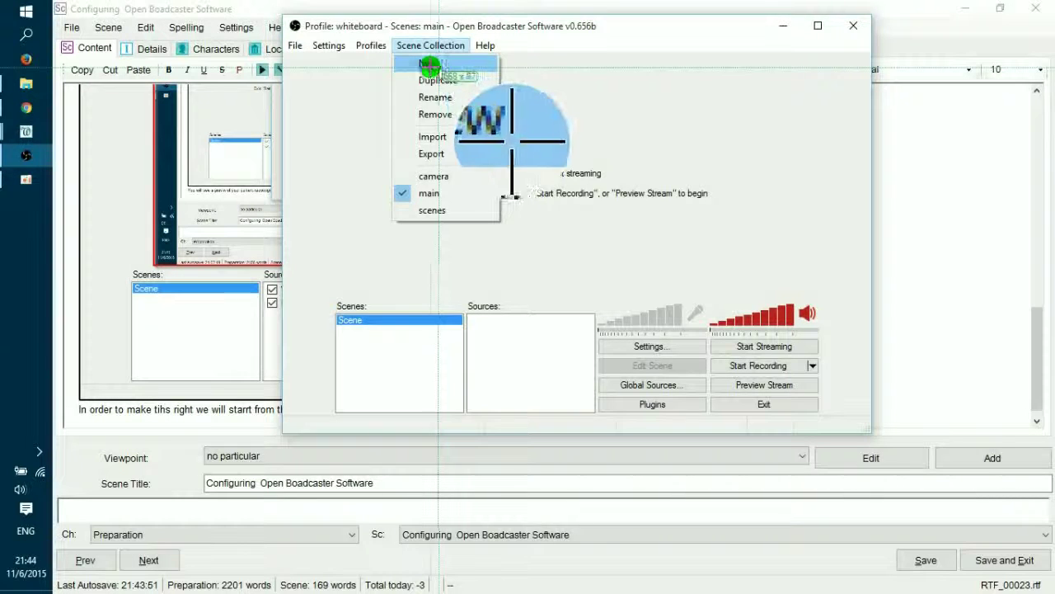
drag(285, 10, 490, 103)
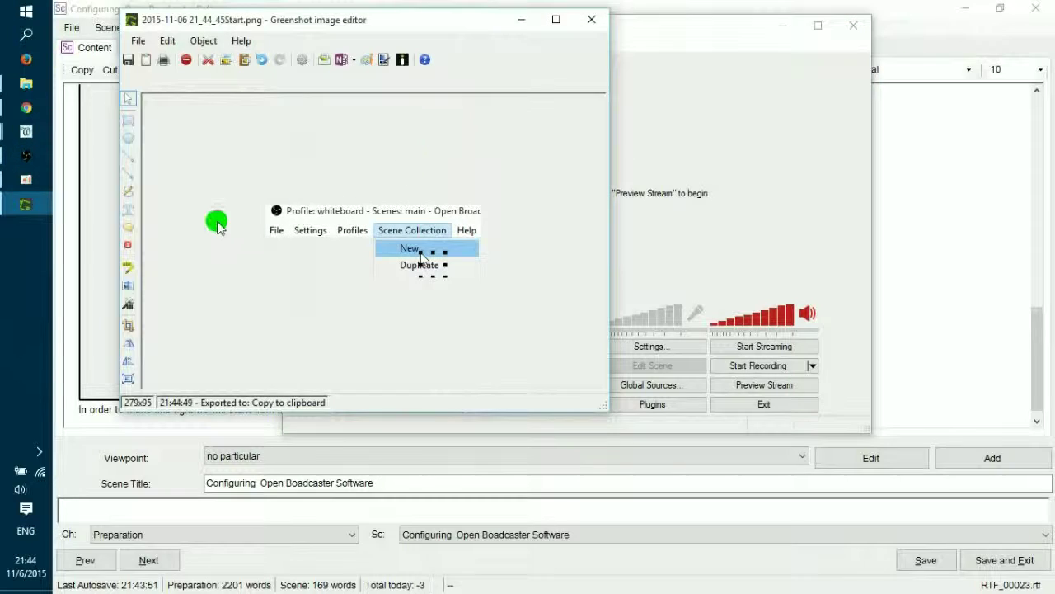
Add a border and a red rectangle around New in the screenshot, copy it to the clipboard, and close the editor and Open Broadcaster Software.
click(130, 302)
click(176, 305)
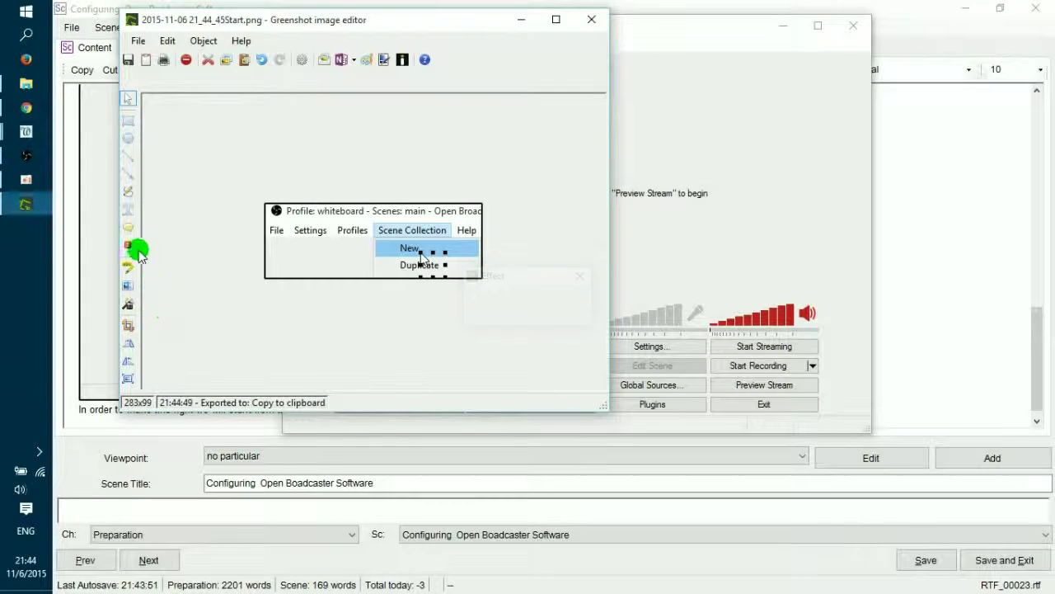
click(128, 120)
drag(373, 236, 479, 258)
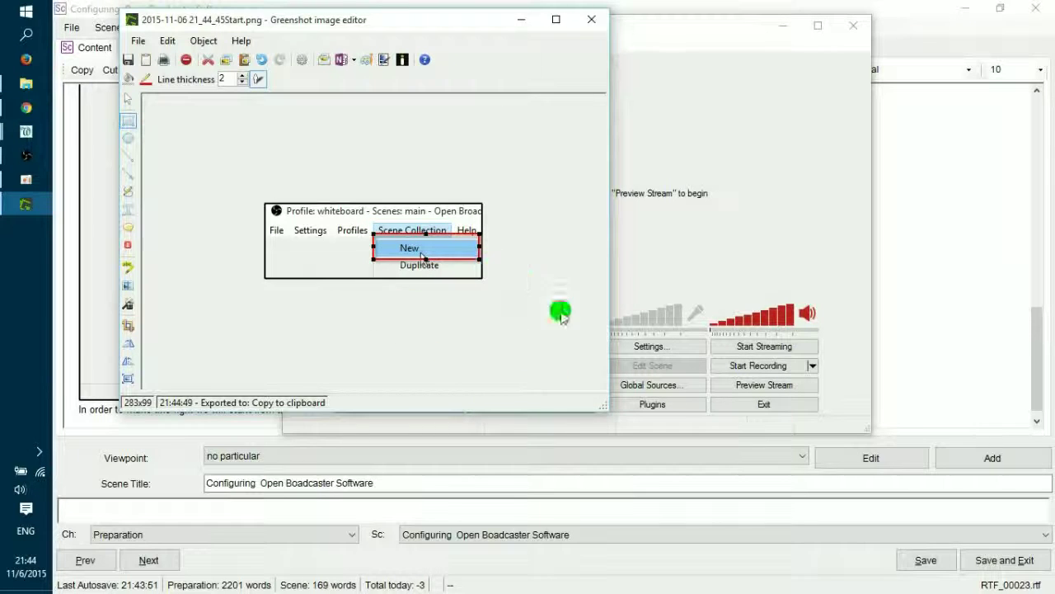
click(146, 59)
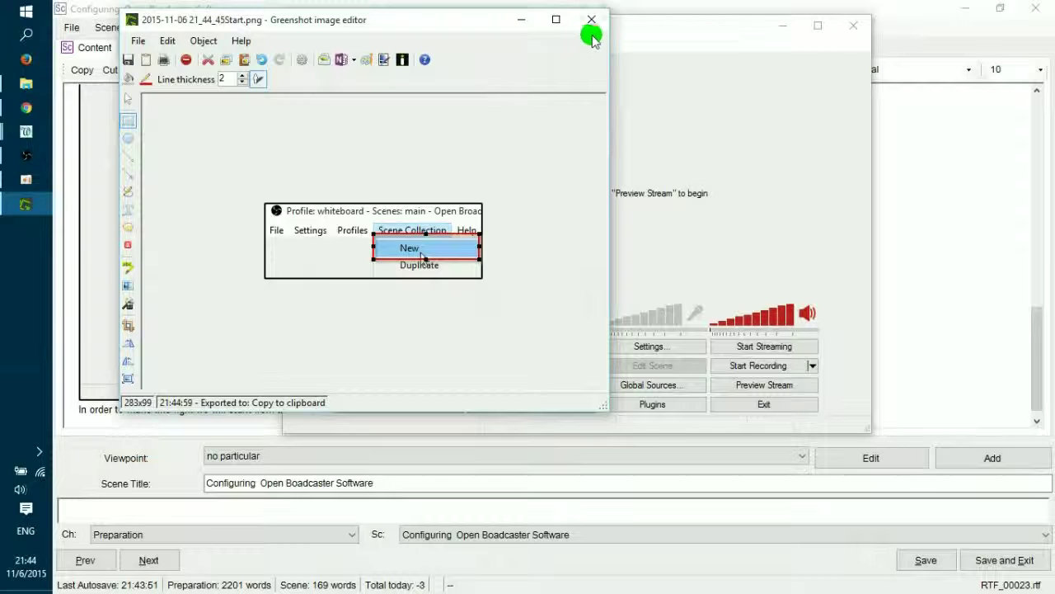
click(591, 19)
click(853, 26)
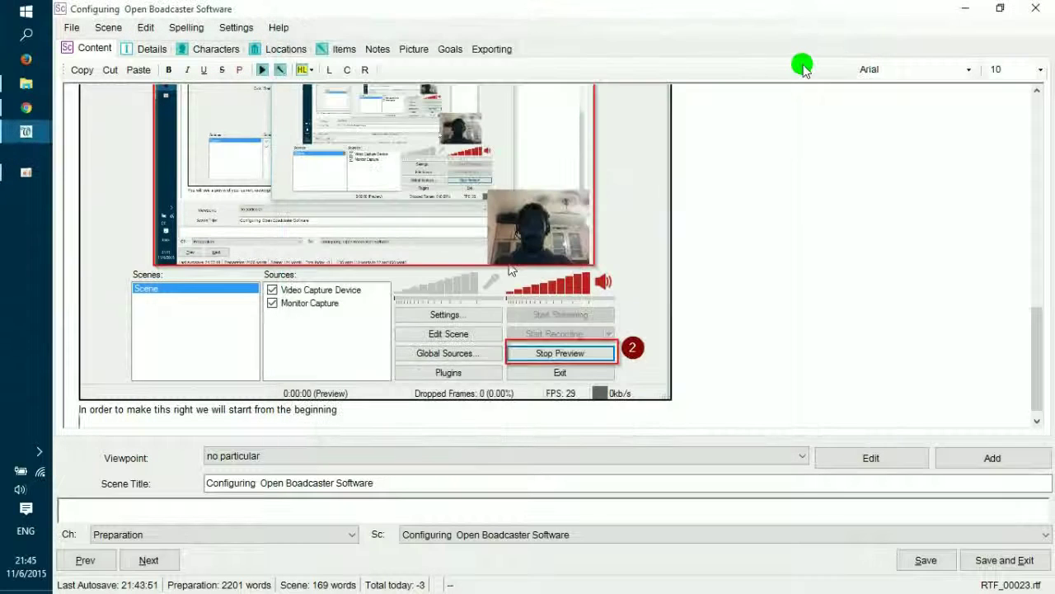
Paste the annotated menu screenshot at the end of the scene text, with the line "Click Scene collection and then new" above it.
scroll(497, 395, up, 1)
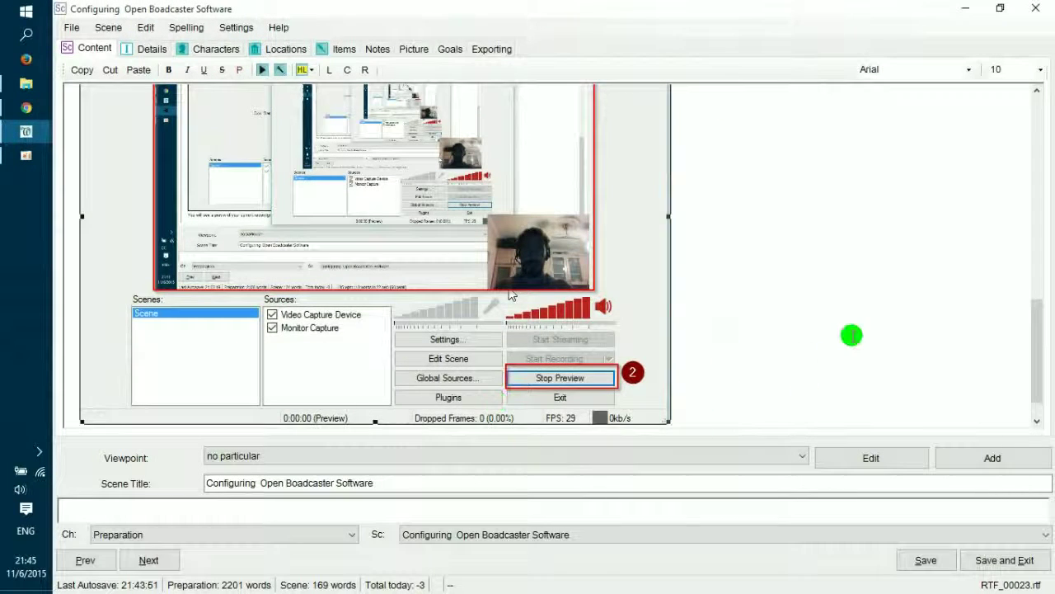
scroll(570, 376, down, 1)
click(571, 376)
scroll(508, 403, up, 1)
scroll(507, 404, down, 1)
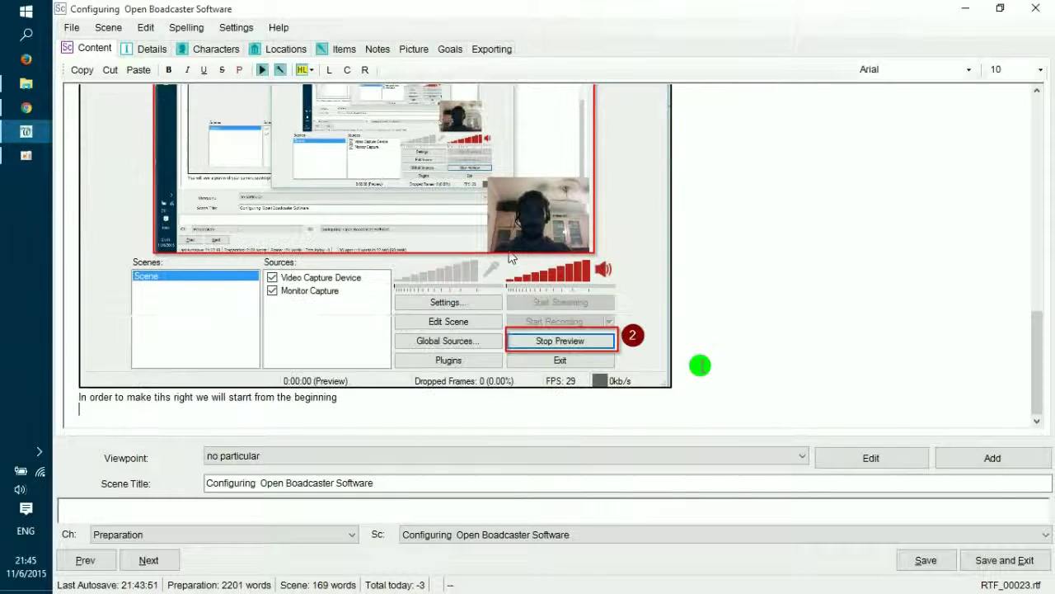
click(702, 420)
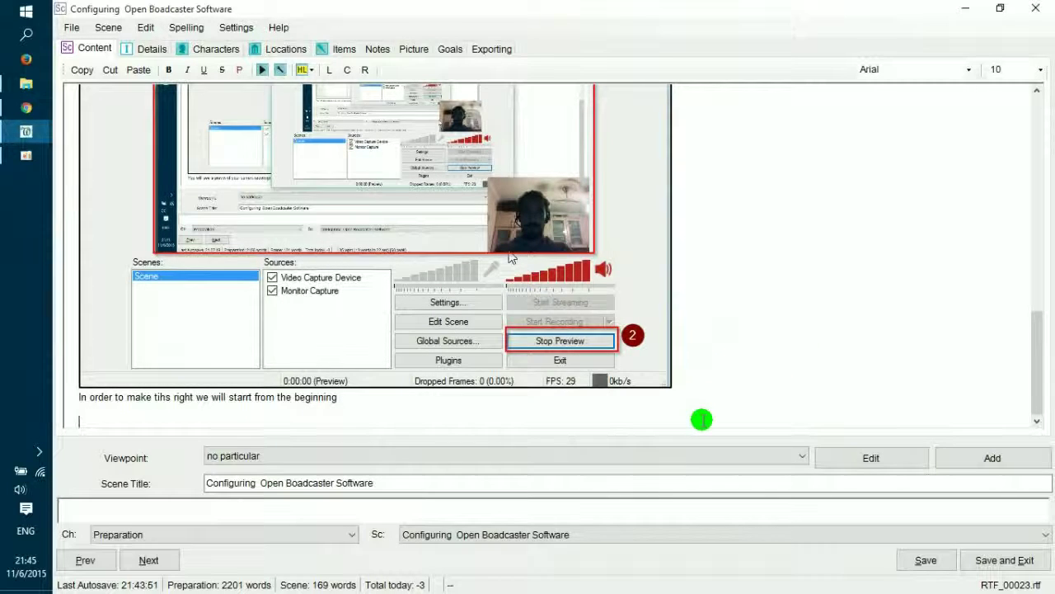
key(ctrl+v)
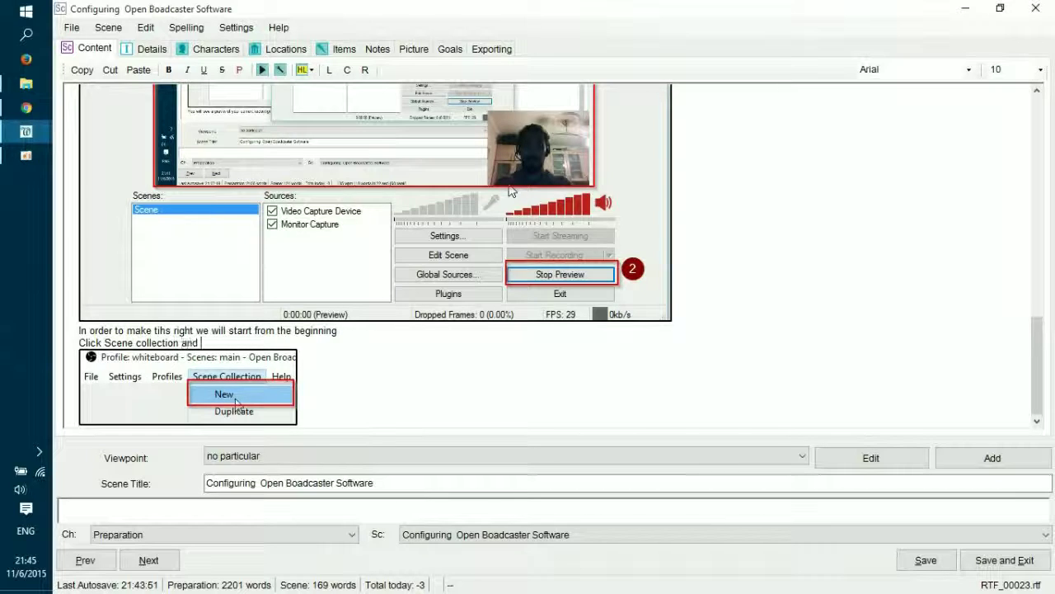
text(new)
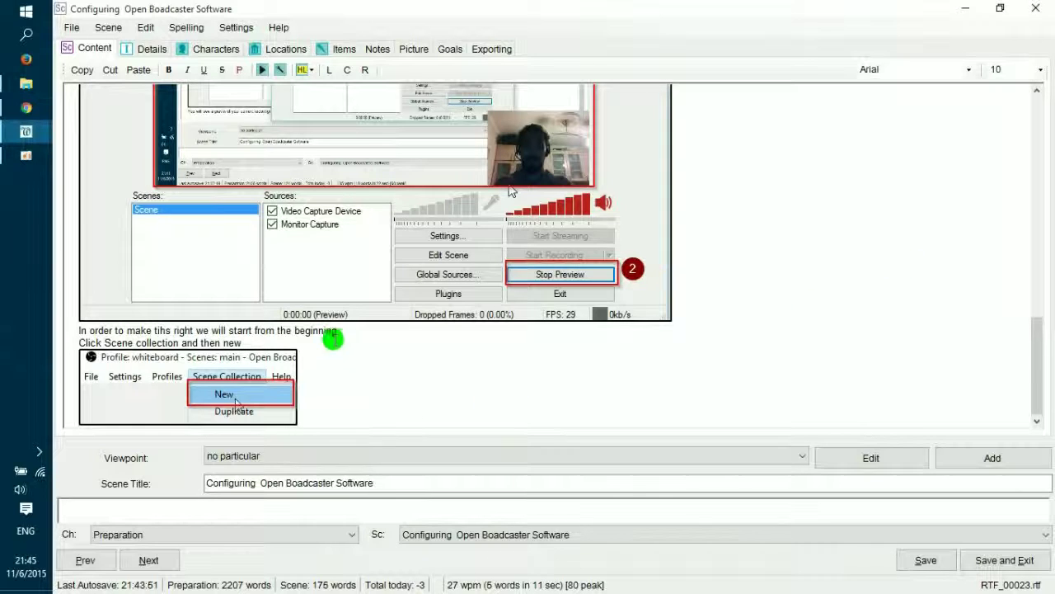
Start a line below the menu screenshot reading "You will get a similar windown =withiout".
key(Return)
text(You will get an )
text(empty)
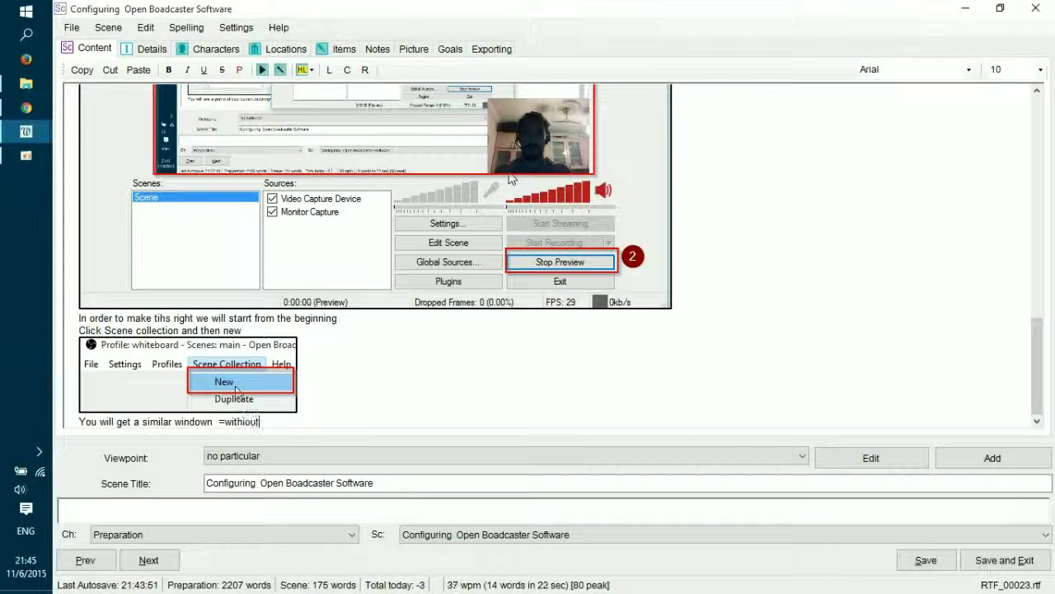
Relaunch Open Broadcaster Software from the desktop and return to the scene editor.
click(25, 154)
key(alt+Tab)
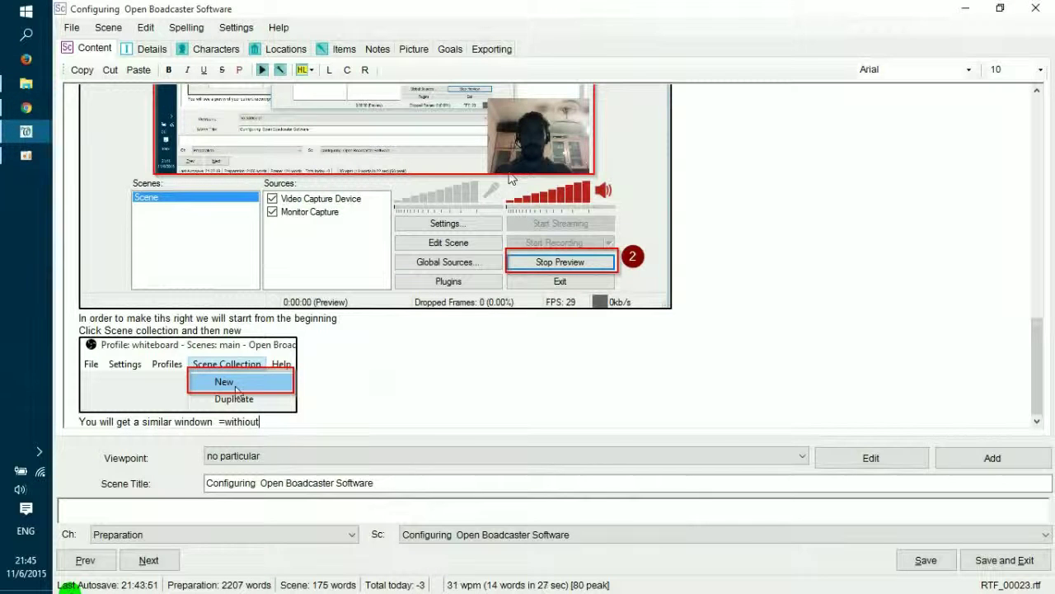
click(27, 589)
double_click(258, 41)
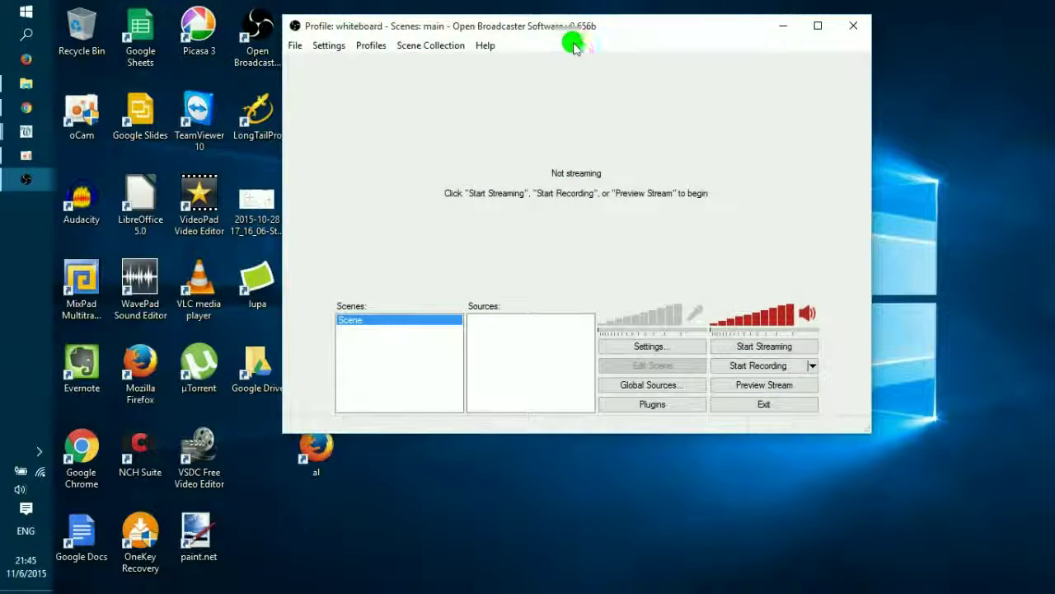
click(26, 107)
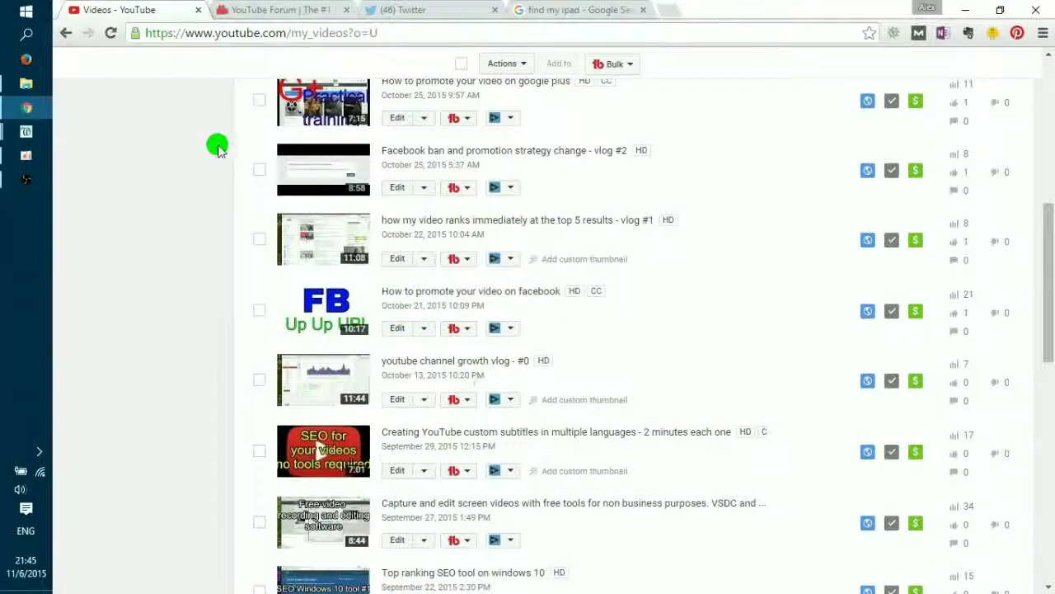
click(31, 106)
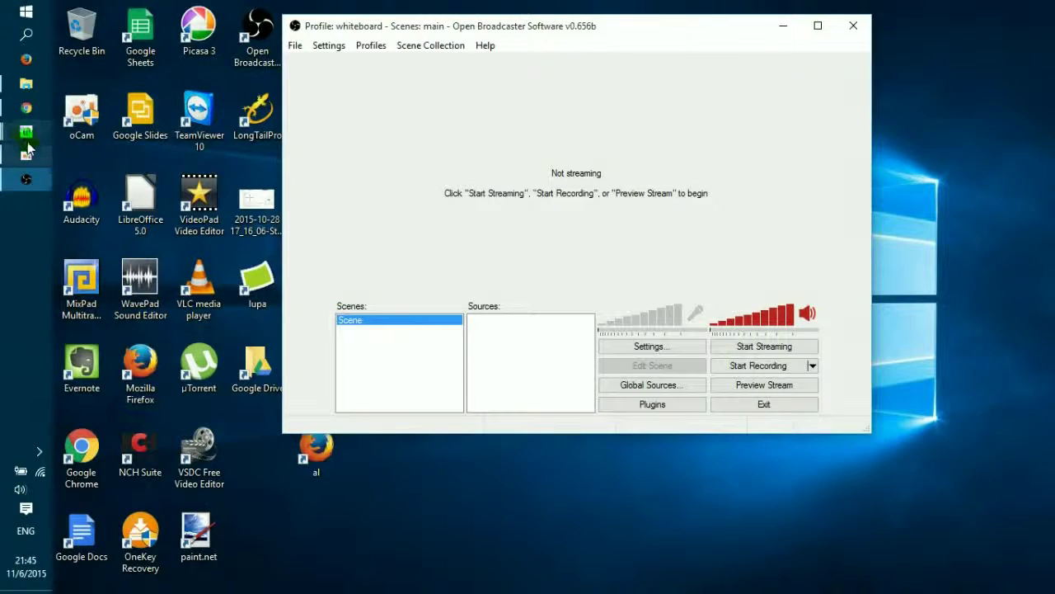
mouse_move(29, 153)
click(66, 206)
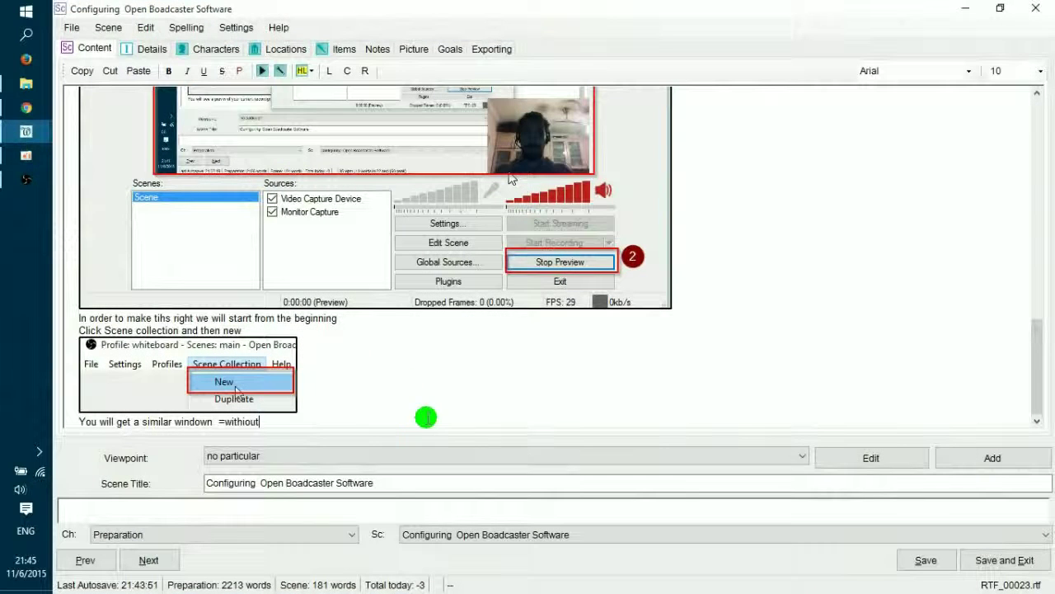
Complete the similar window sentence with "the sources" and add the line "Right click the sources" below it.
text(the sour)
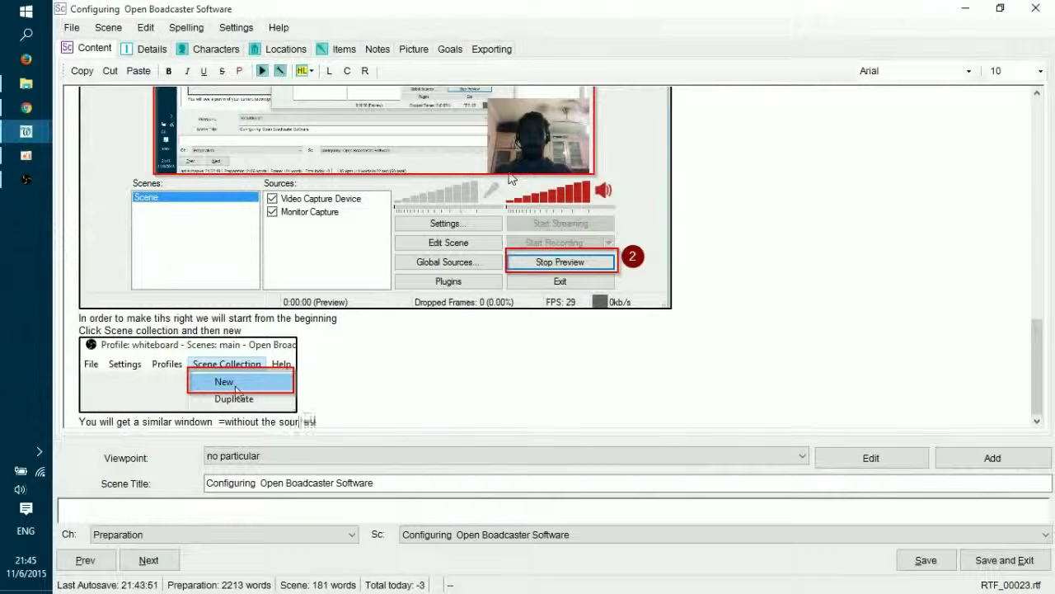
text(ces)
key(Return)
text(Right)
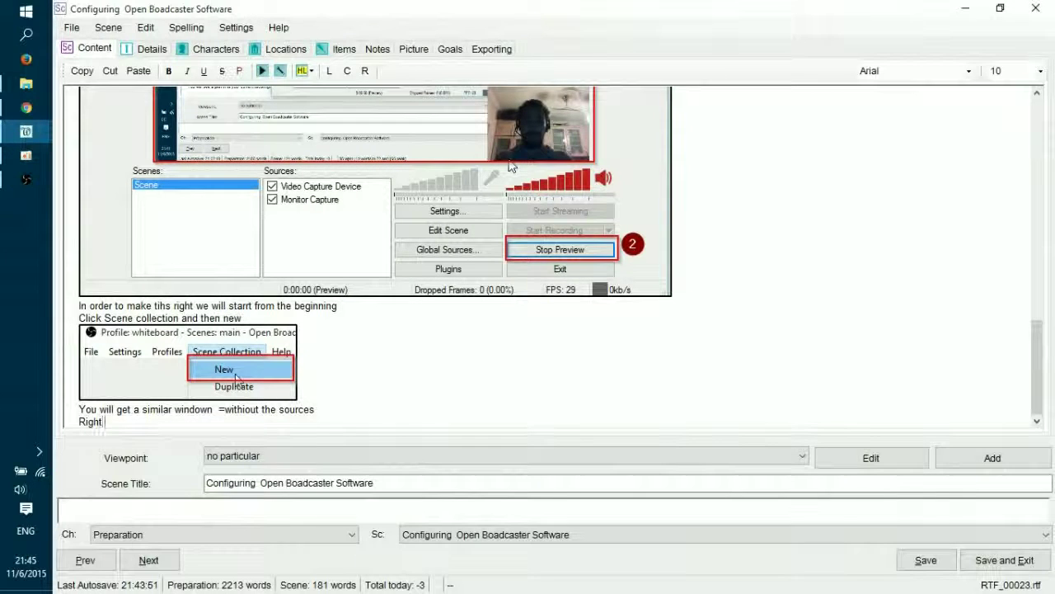
text( click the sources)
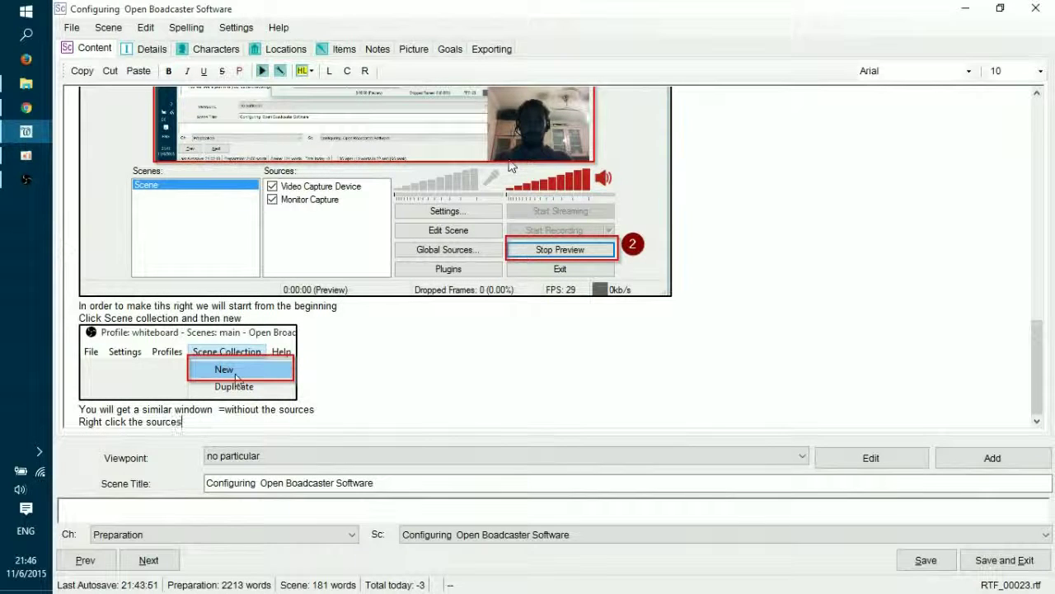
End the sources line with "window", and capture a screenshot of Open Broadcaster Software's Add source submenu with Monitor Capture highlighted.
text( window)
key(alt+Tab)
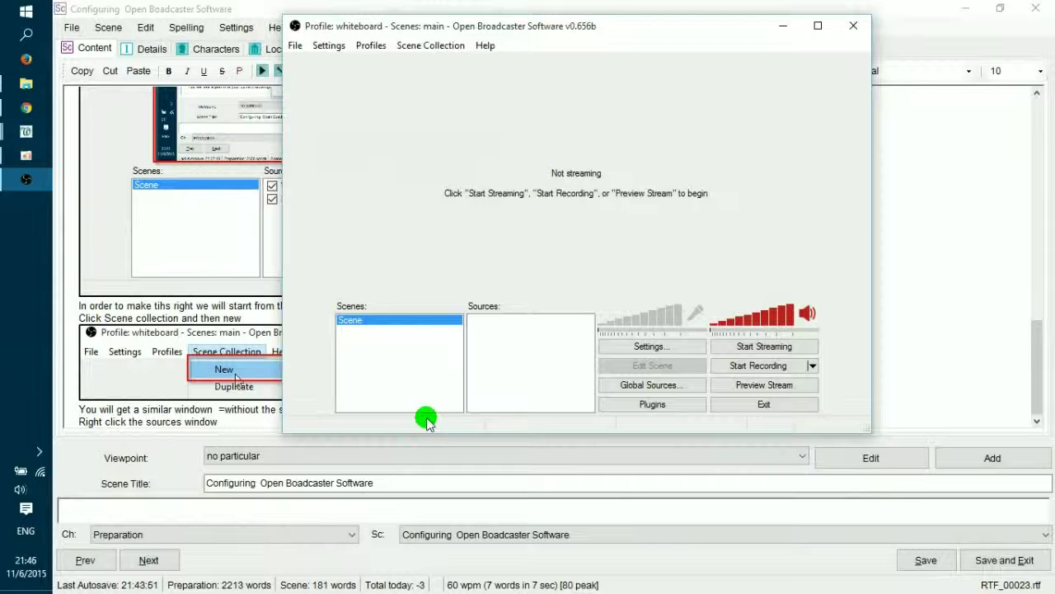
right_click(506, 354)
mouse_move(541, 361)
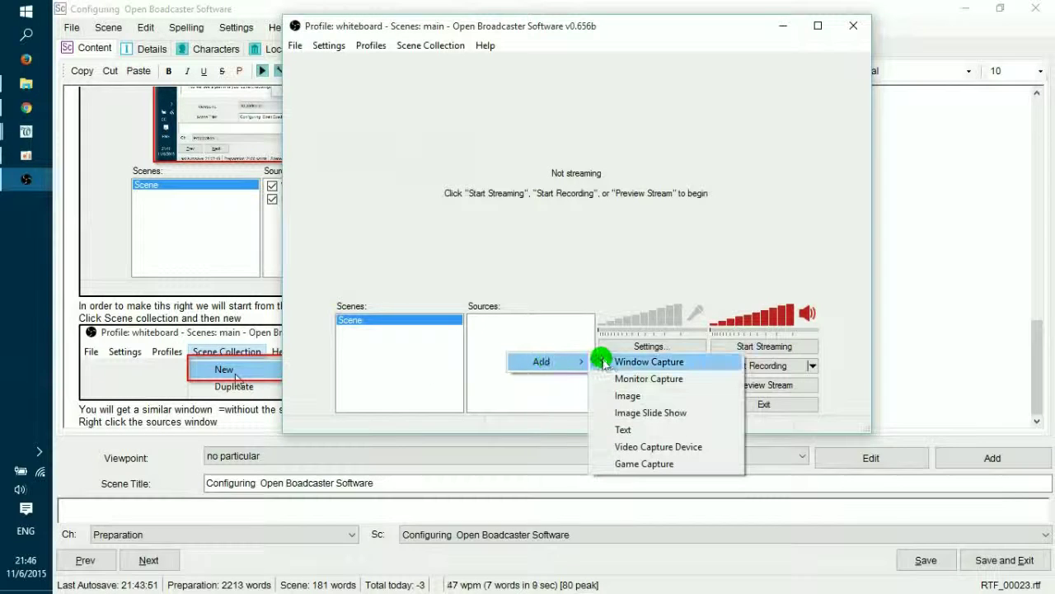
click(675, 380)
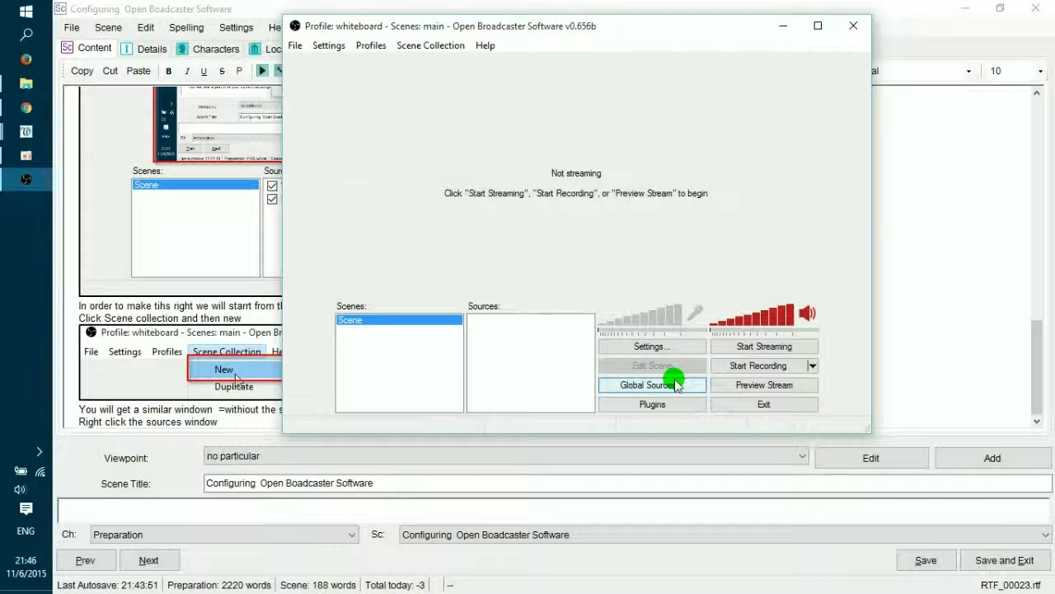
right_click(572, 356)
mouse_move(639, 364)
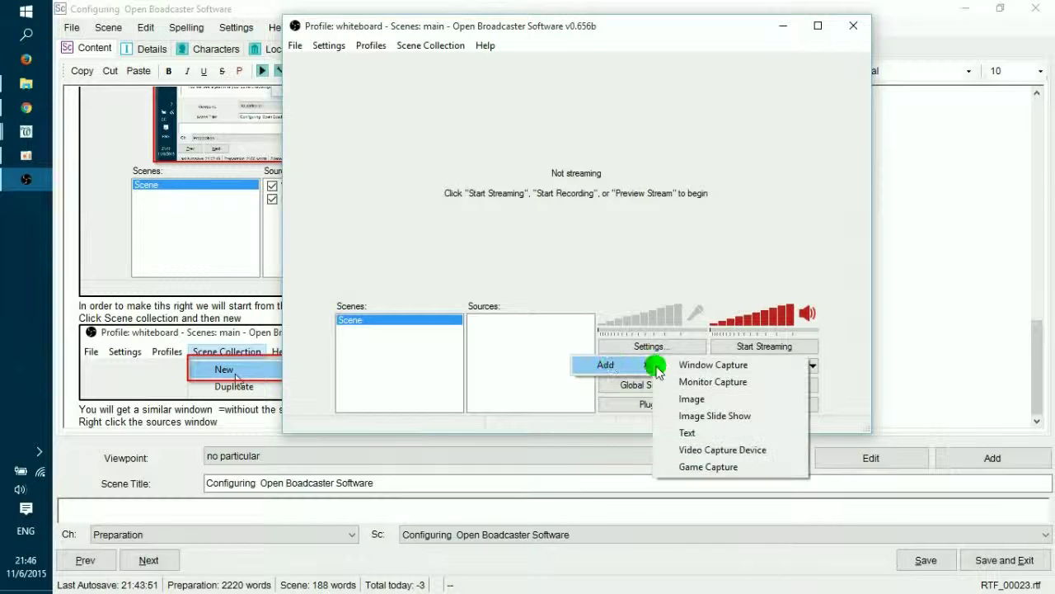
key(Print)
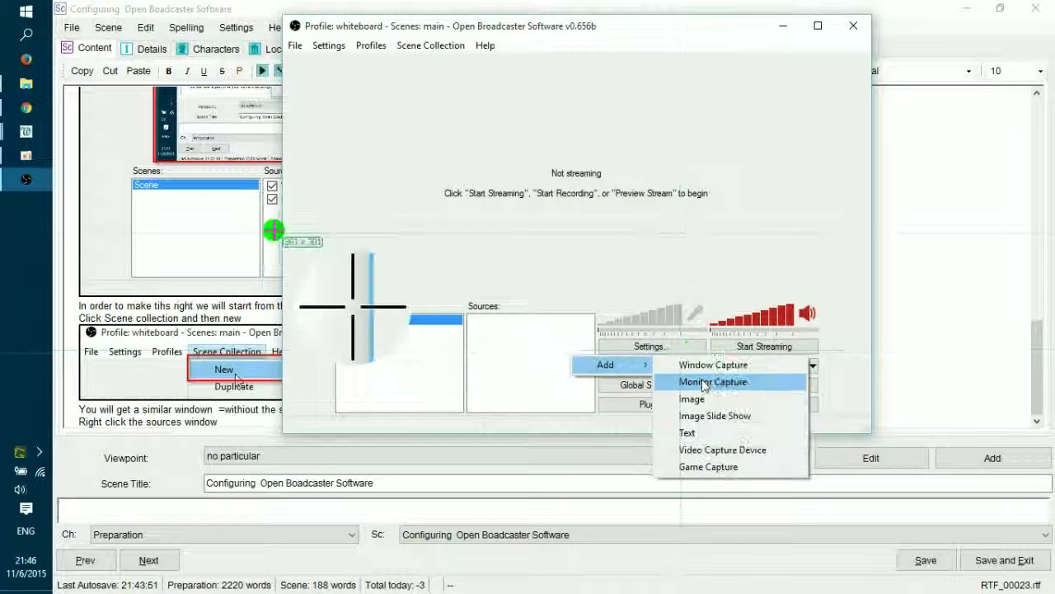
drag(460, 281, 815, 407)
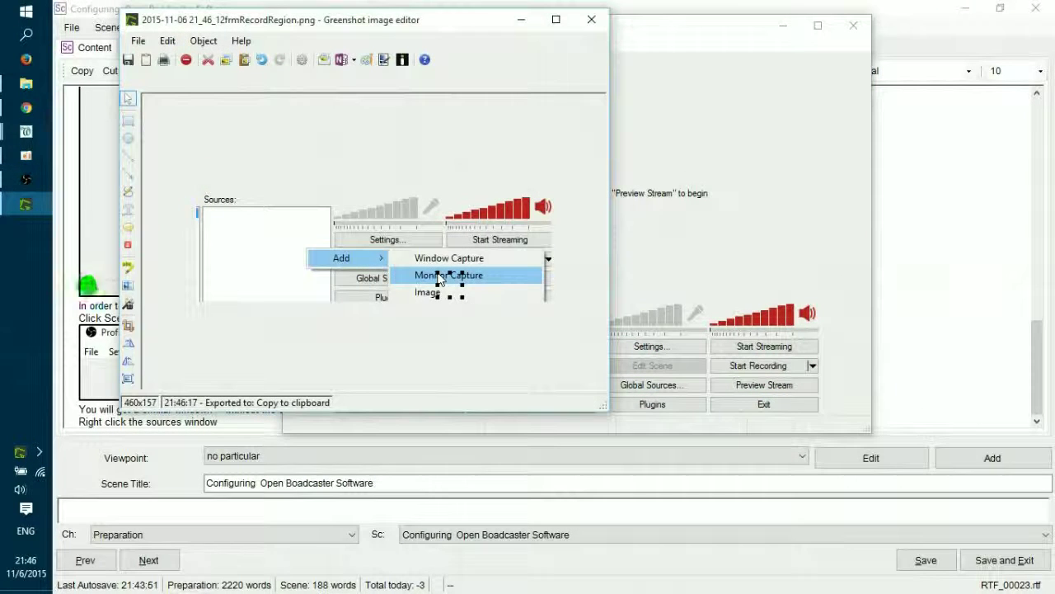
Give the submenu screenshot a border without the captured pointer, outline Monitor Capture with a red rectangle, copy the image and close the editor.
click(130, 305)
click(177, 305)
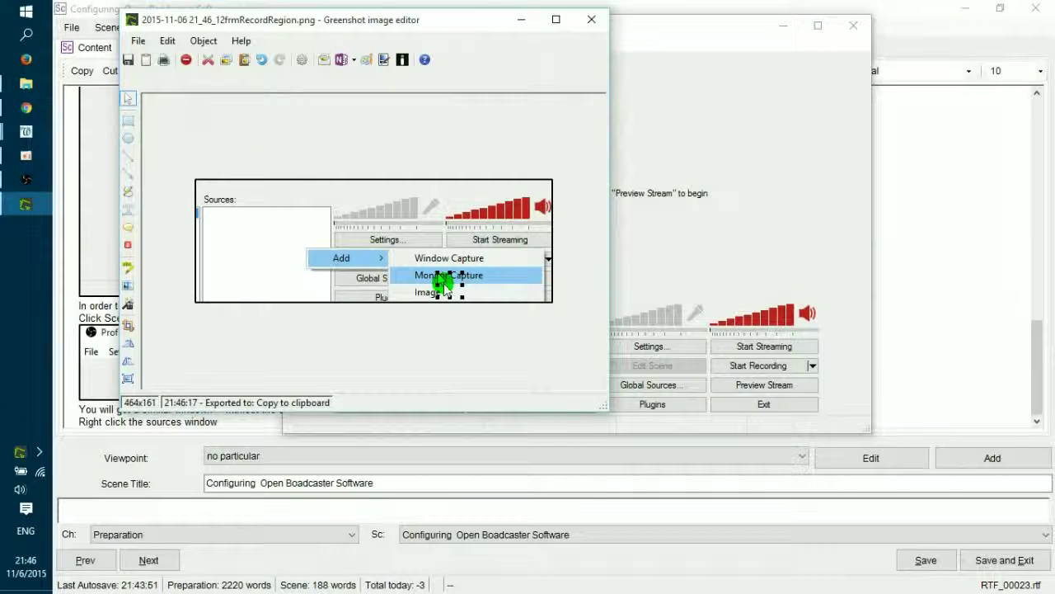
click(128, 120)
drag(392, 265, 541, 289)
click(146, 60)
click(598, 17)
Paste the annotated submenu screenshot at the end of the scene text and extend the line above it with "and click add and the monitor capture".
click(874, 97)
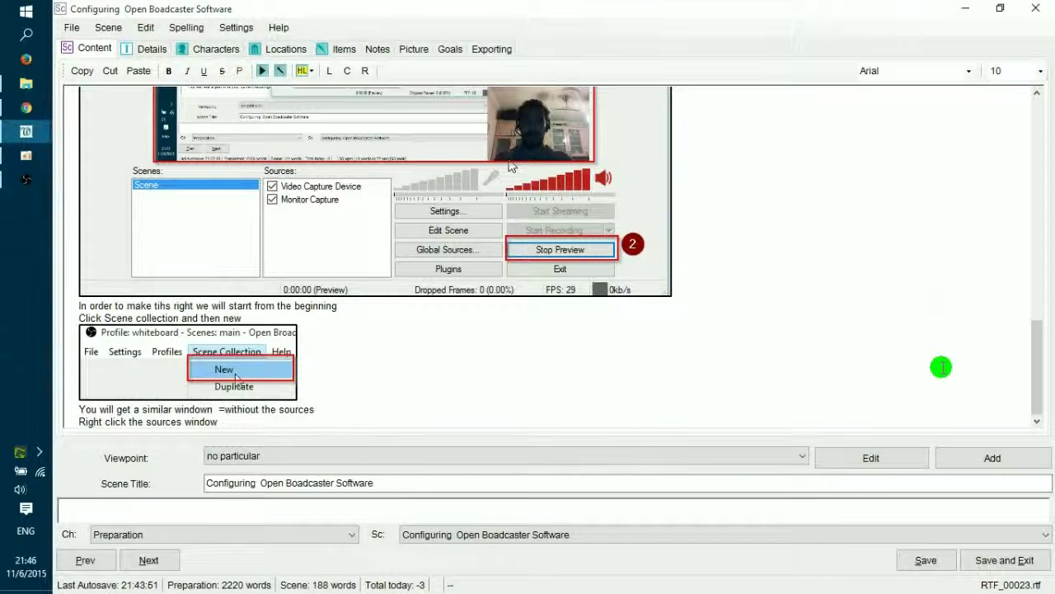
key(Return)
key(ctrl+v)
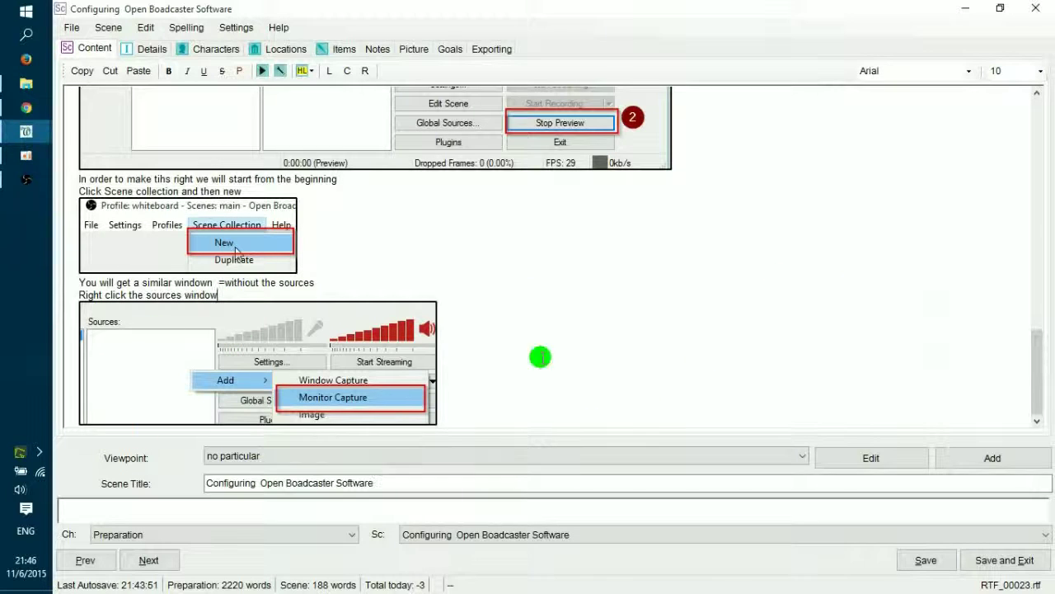
text(and )
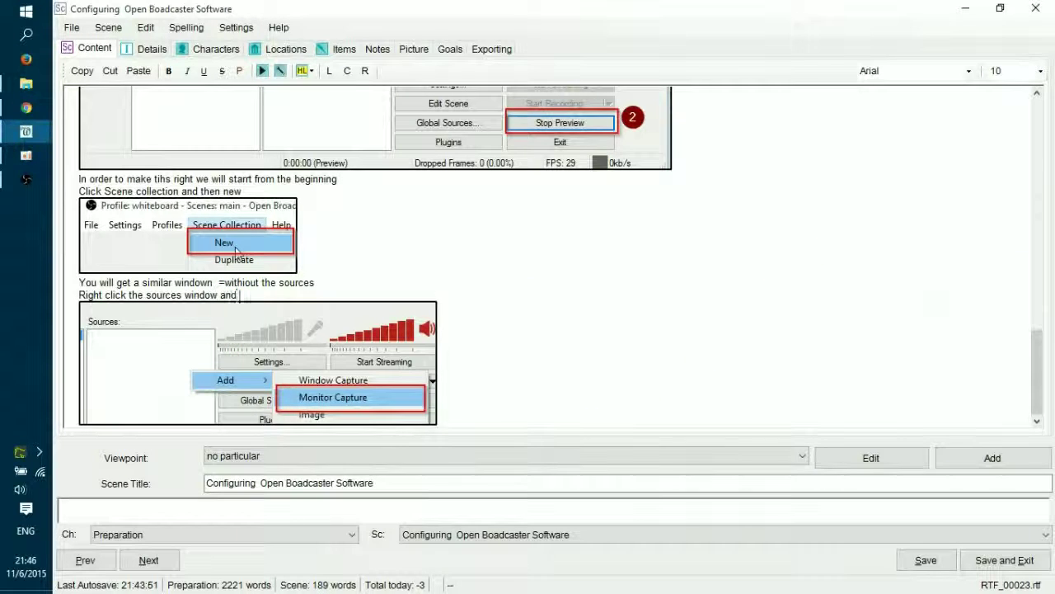
text(click a)
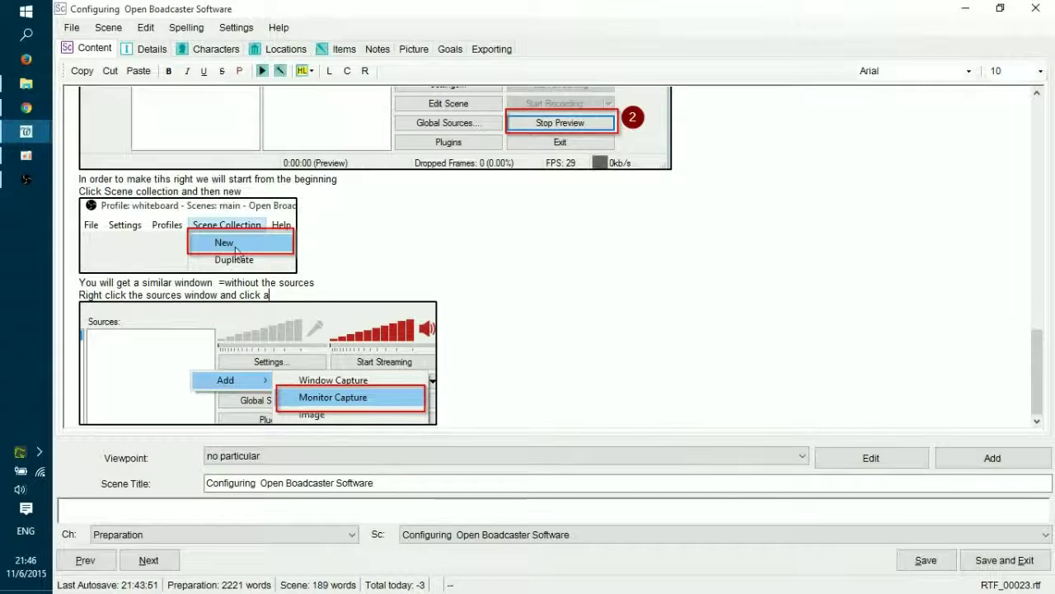
text(dd and the monitor cap)
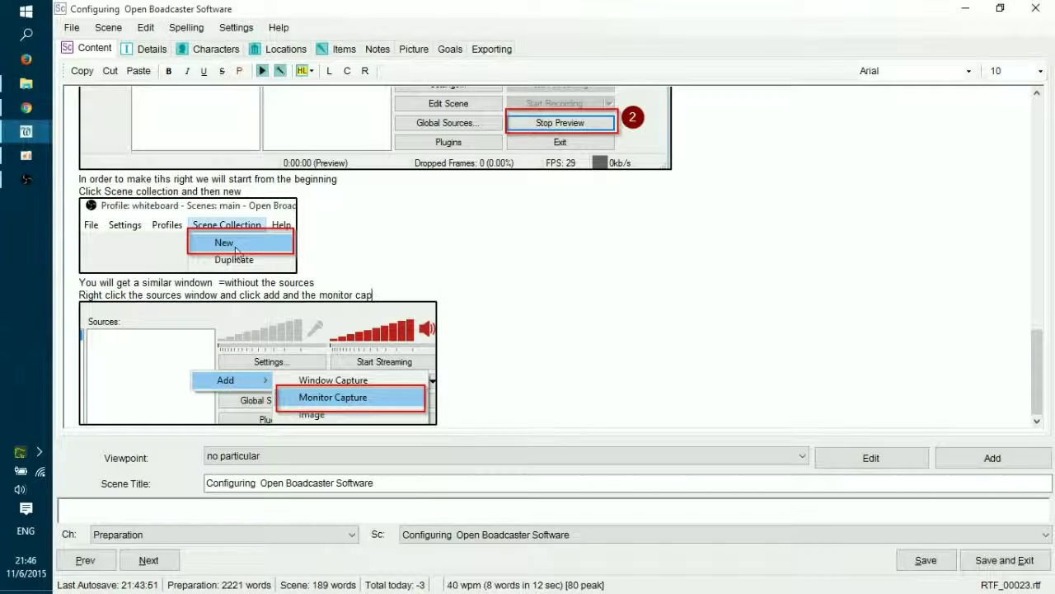
text(ture)
key(Return)
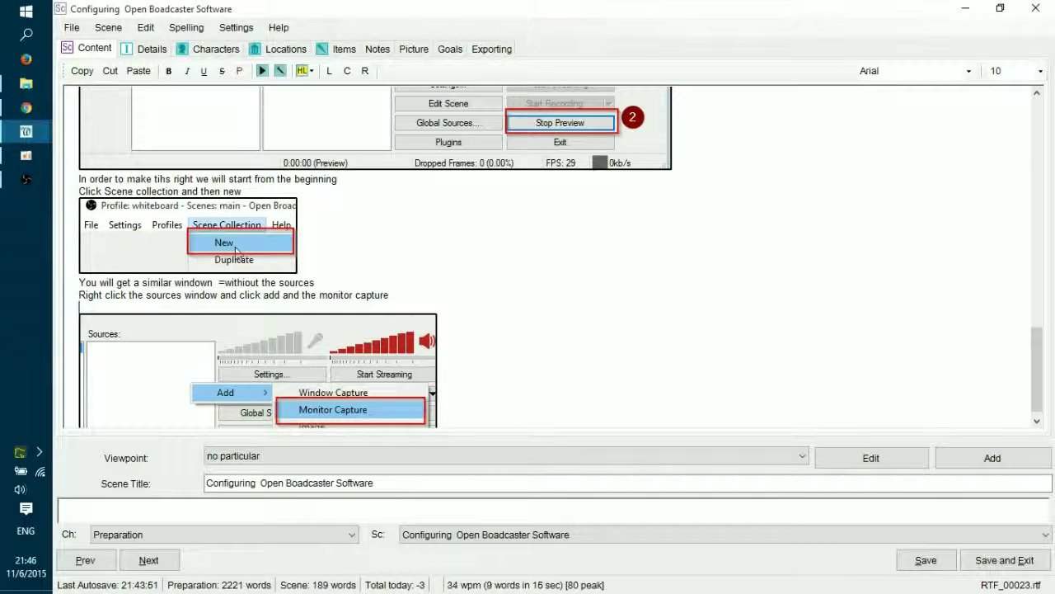
Insert the line "We will configure the application to pride us with screen capture and screen with webcam capture optios" above "Open the program.".
drag(1037, 395, 1036, 165)
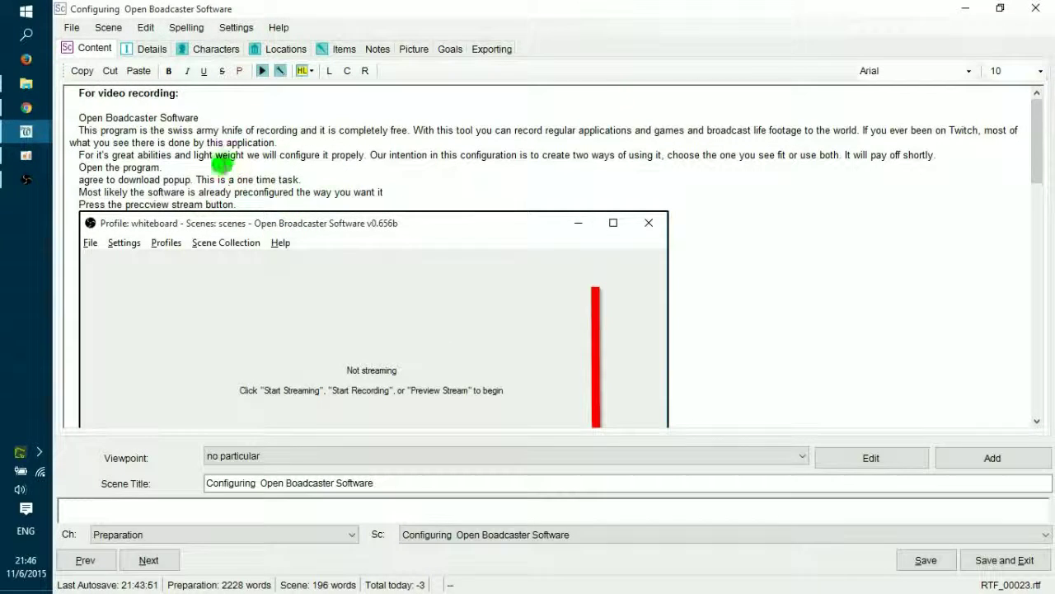
click(974, 156)
key(Return)
text(We will config)
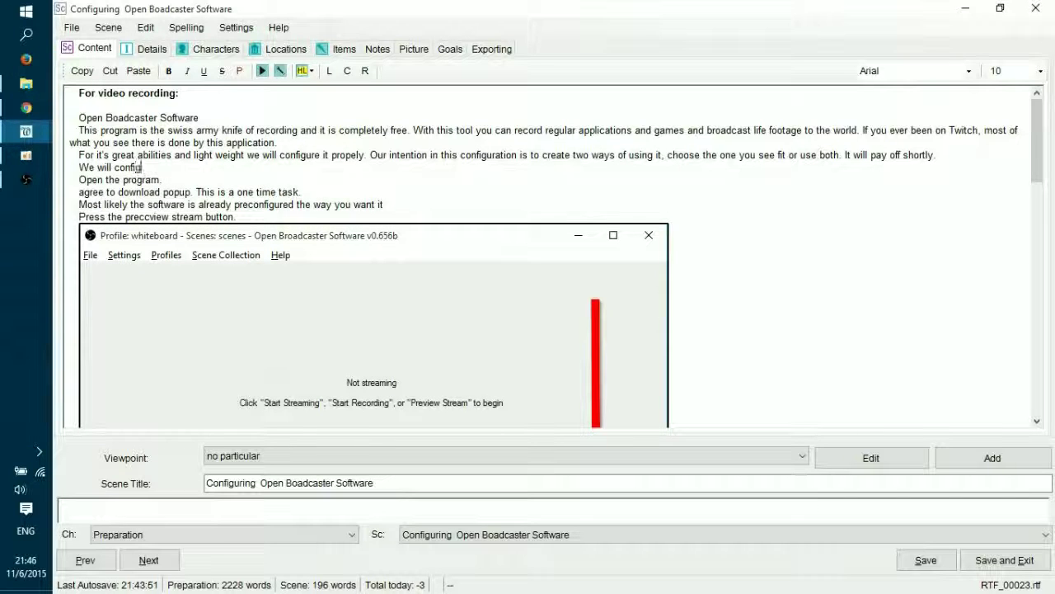
text(ure the application to)
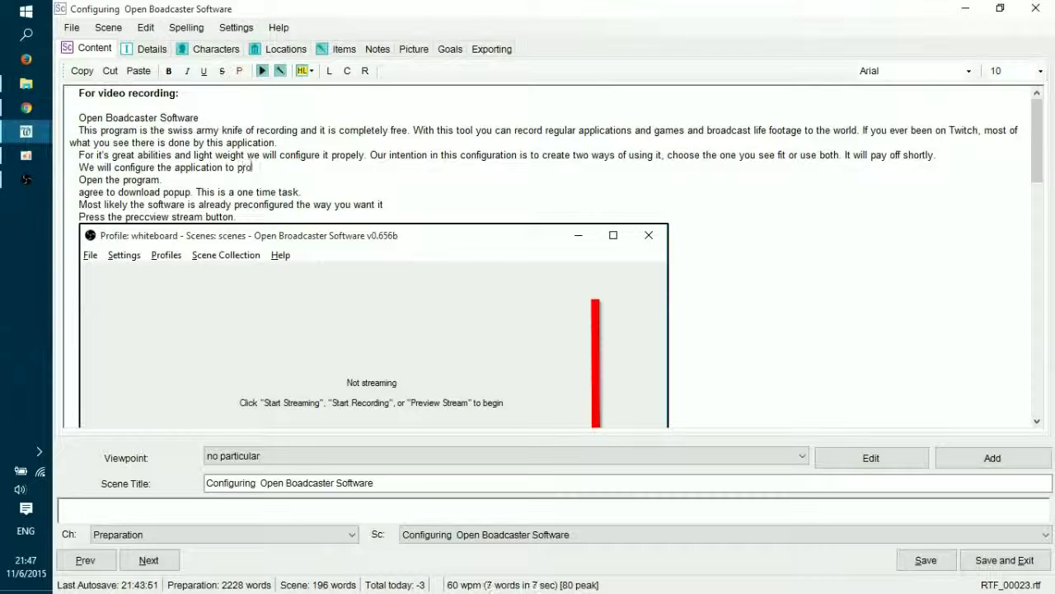
text( pride us with screen capture and scre)
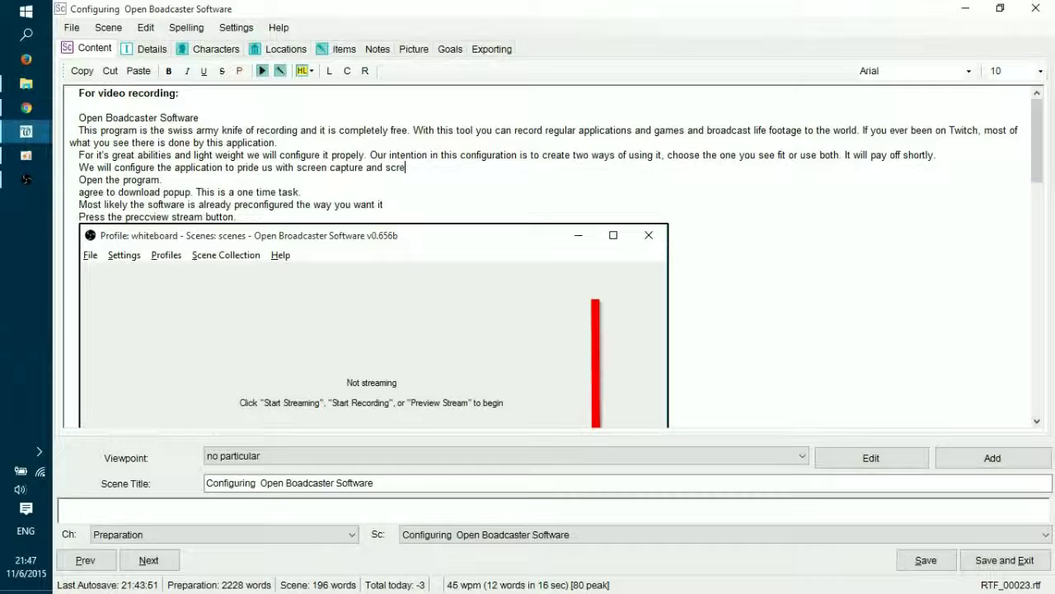
text(webcam capture optios)
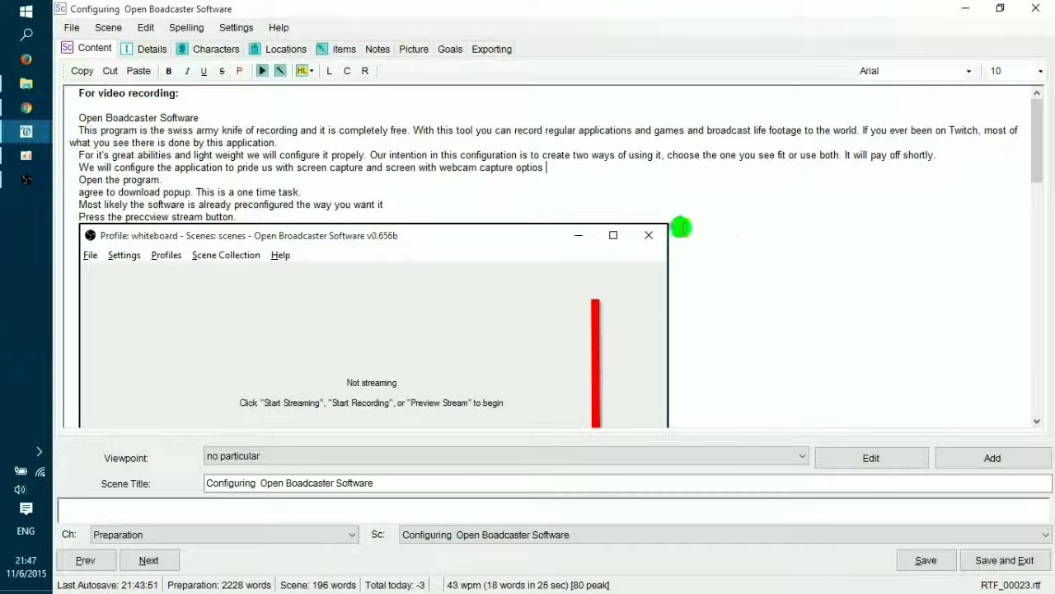
Start adding a Monitor Capture source in Open Broadcaster Software and capture a screenshot of its name dialog.
drag(1040, 162, 1032, 401)
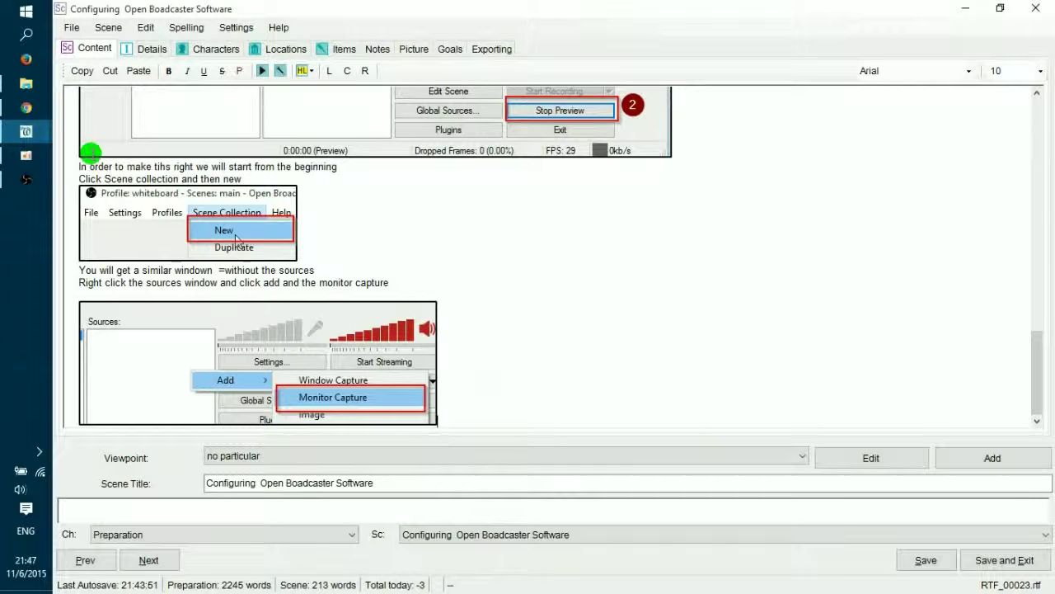
click(29, 179)
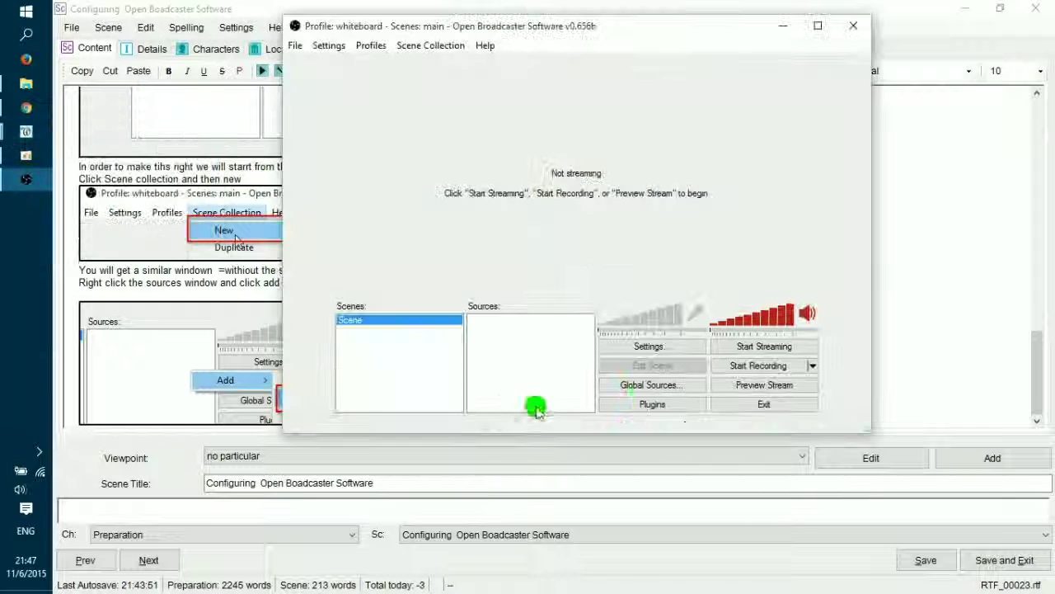
right_click(551, 334)
mouse_move(604, 350)
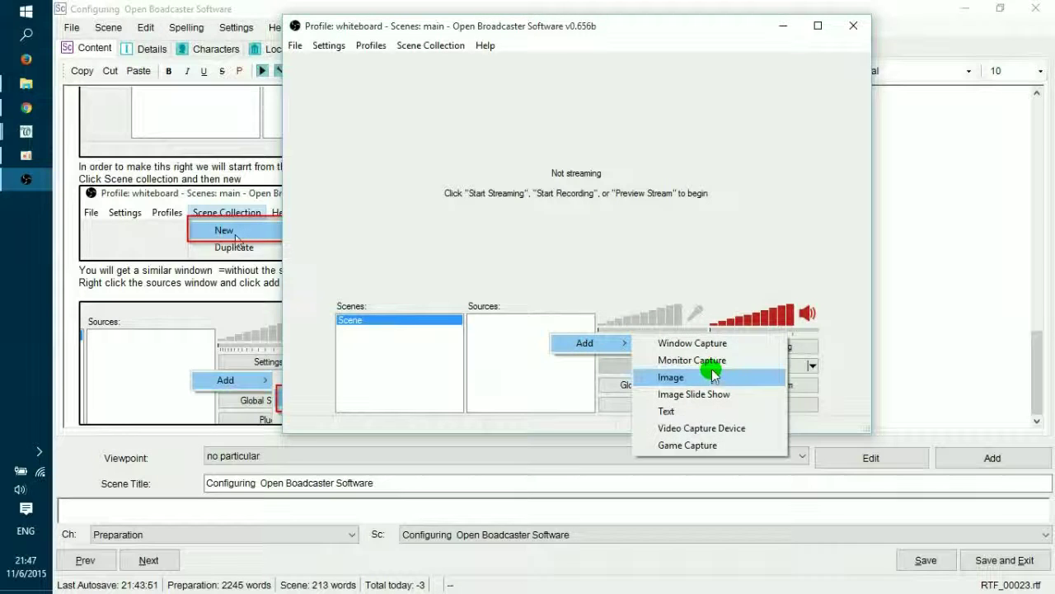
click(707, 360)
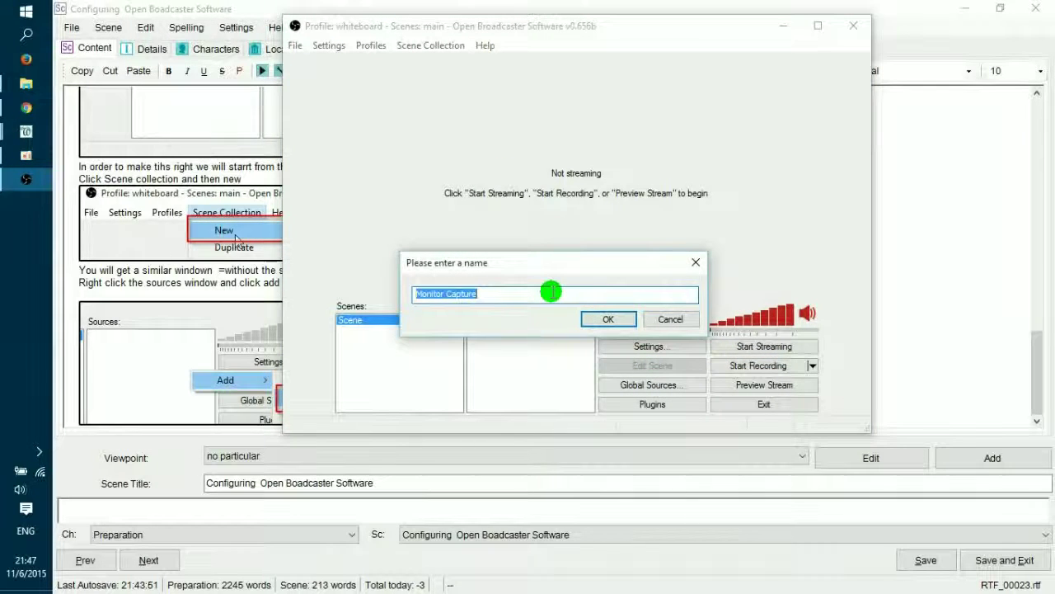
key(Print)
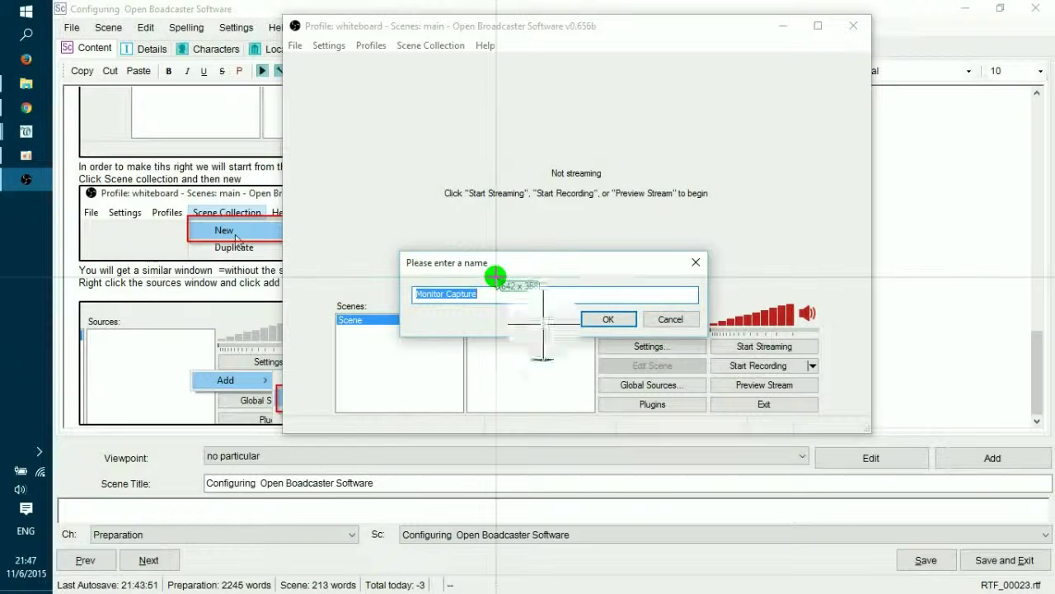
drag(400, 246, 709, 342)
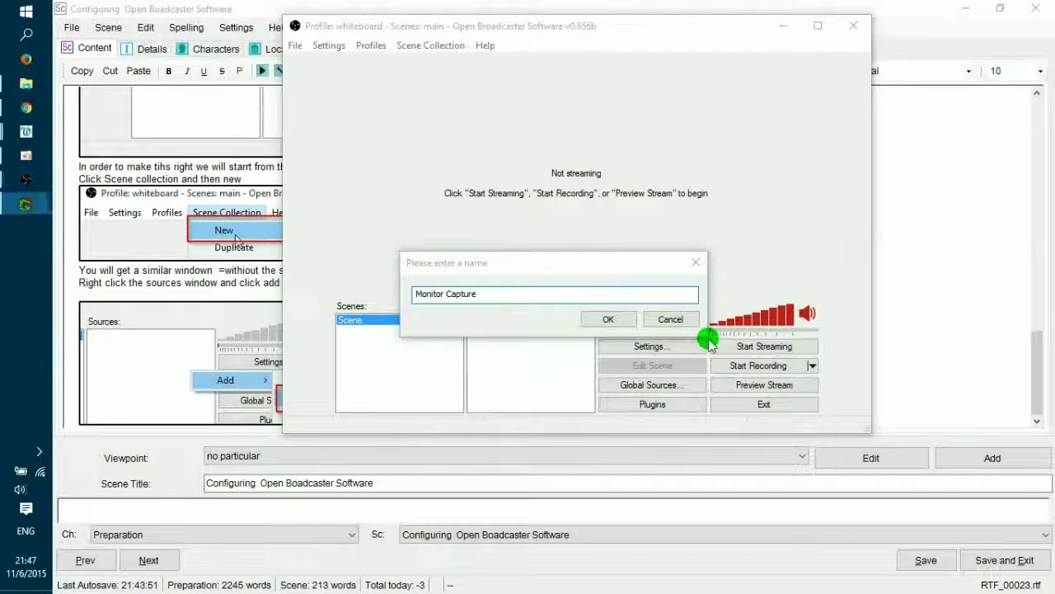
Give the name dialog screenshot a border, remove the captured pointer, outline OK with a red rectangle, and copy the image before closing the editor.
click(131, 304)
click(177, 305)
key(Delete)
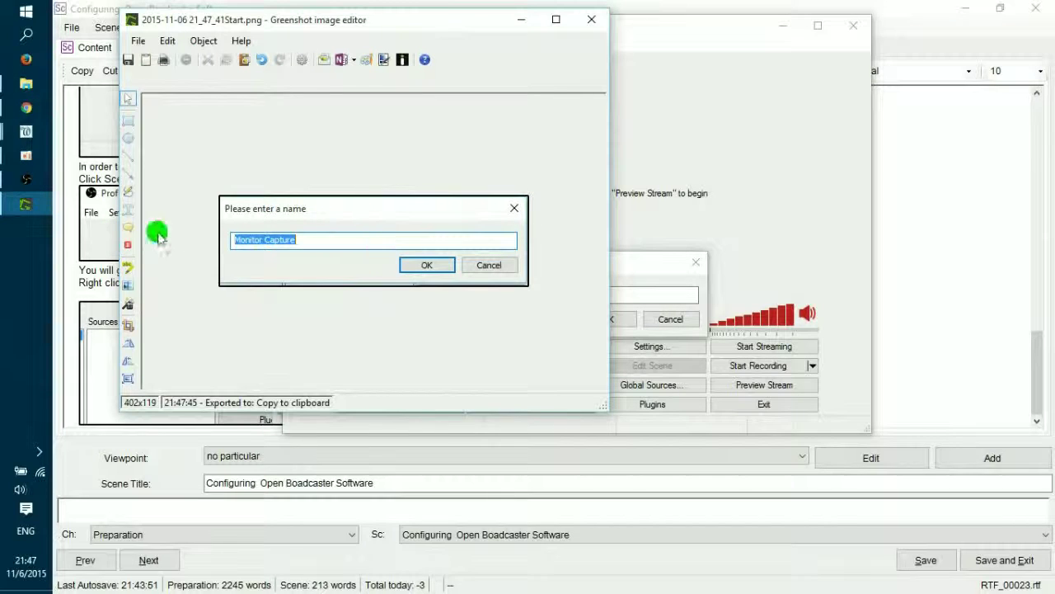
click(127, 120)
drag(393, 254, 460, 276)
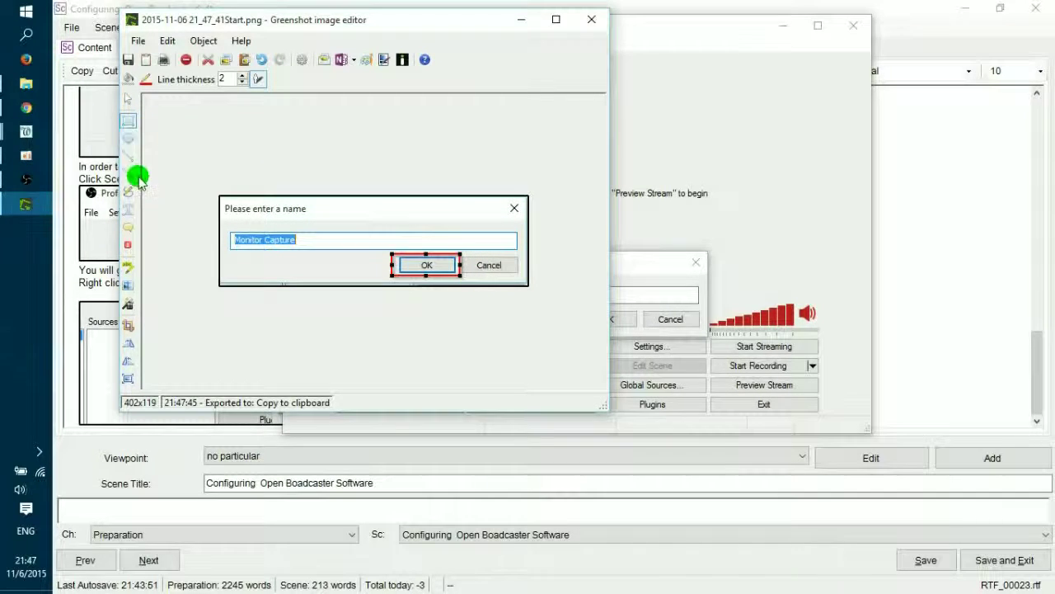
click(146, 59)
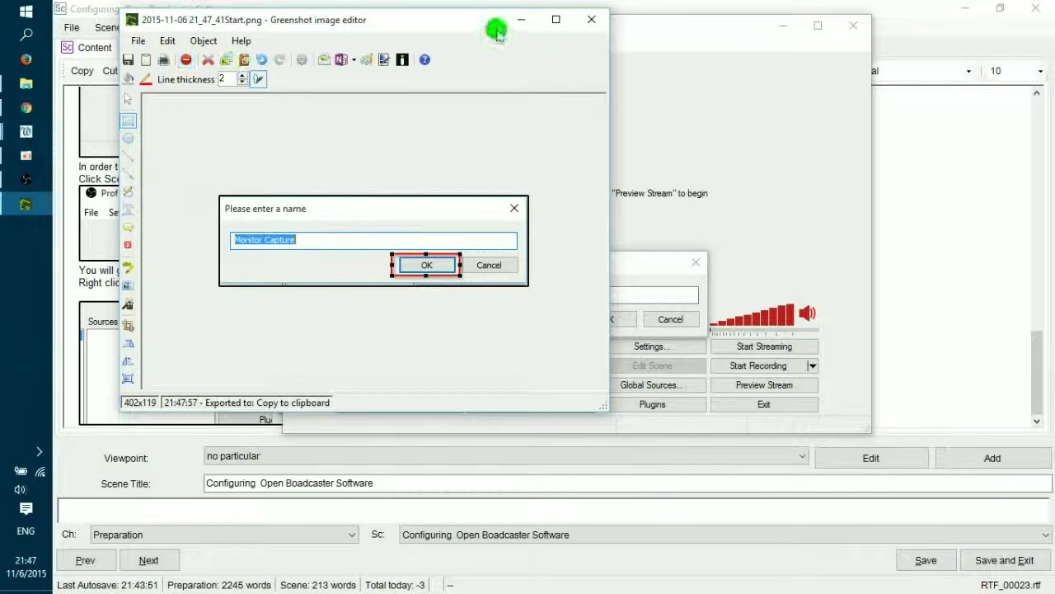
click(592, 19)
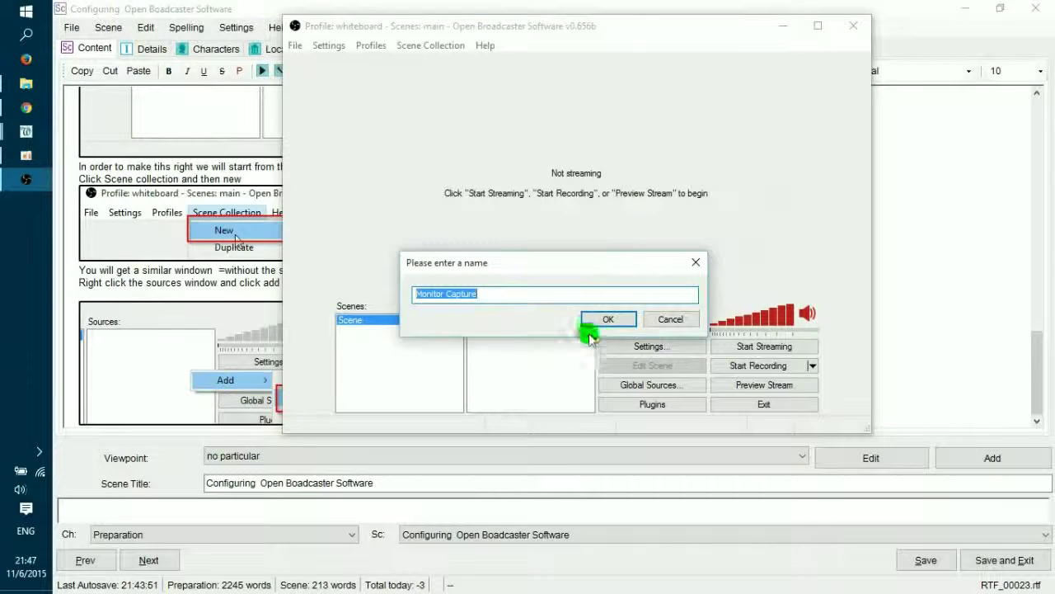
Accept the default source name, then add the line "Agree to default value" with the annotated dialog screenshot at the end of the scene text.
click(601, 318)
click(937, 341)
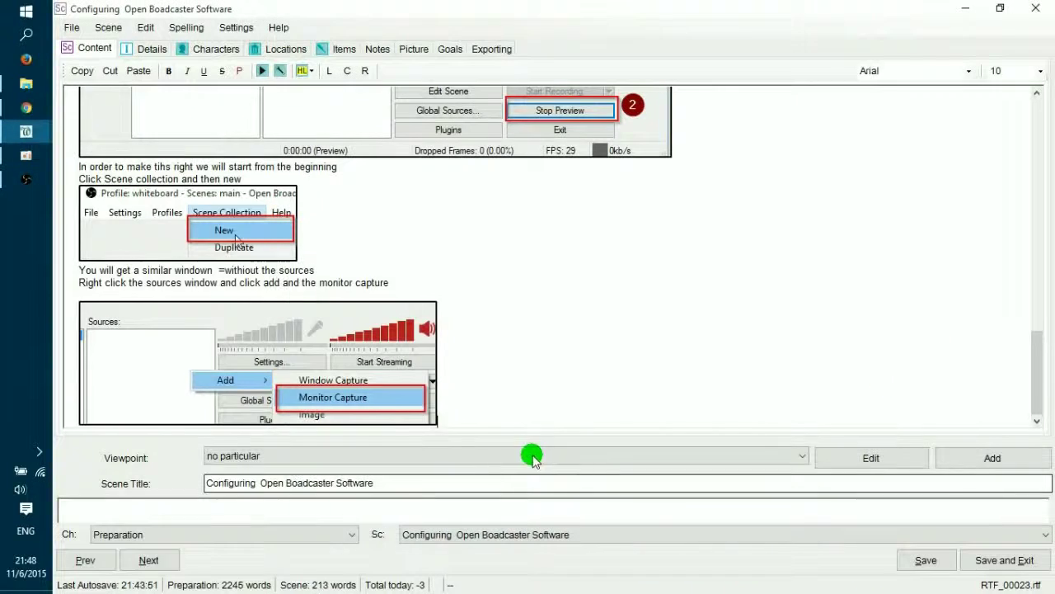
key(Return)
text(Agree to default value)
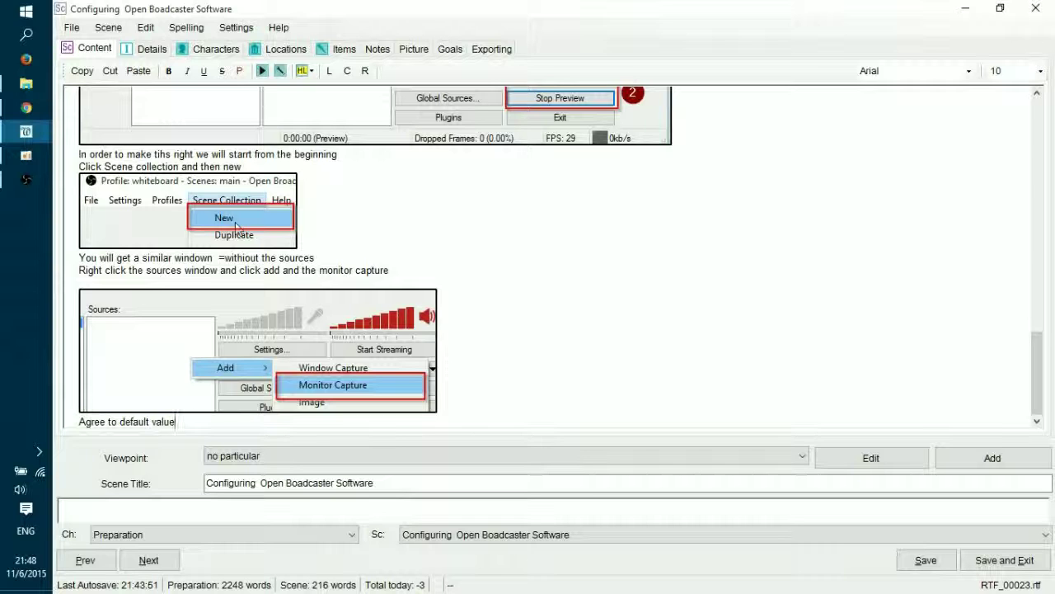
key(ctrl+v)
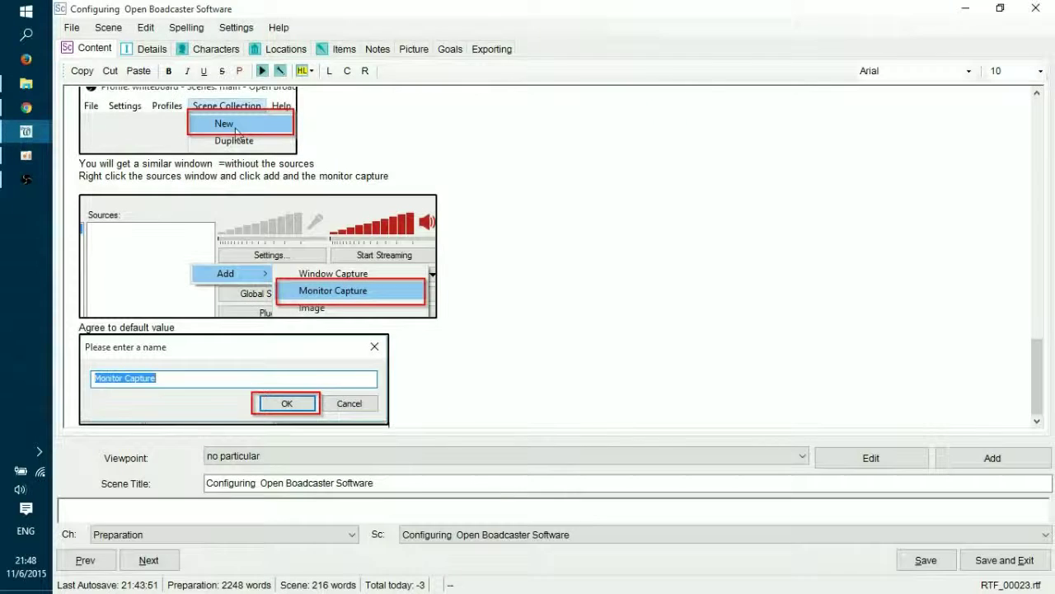
Choose monitor 1 in the Monitor Capture settings in Open Broadcaster Software.
key(alt+Tab)
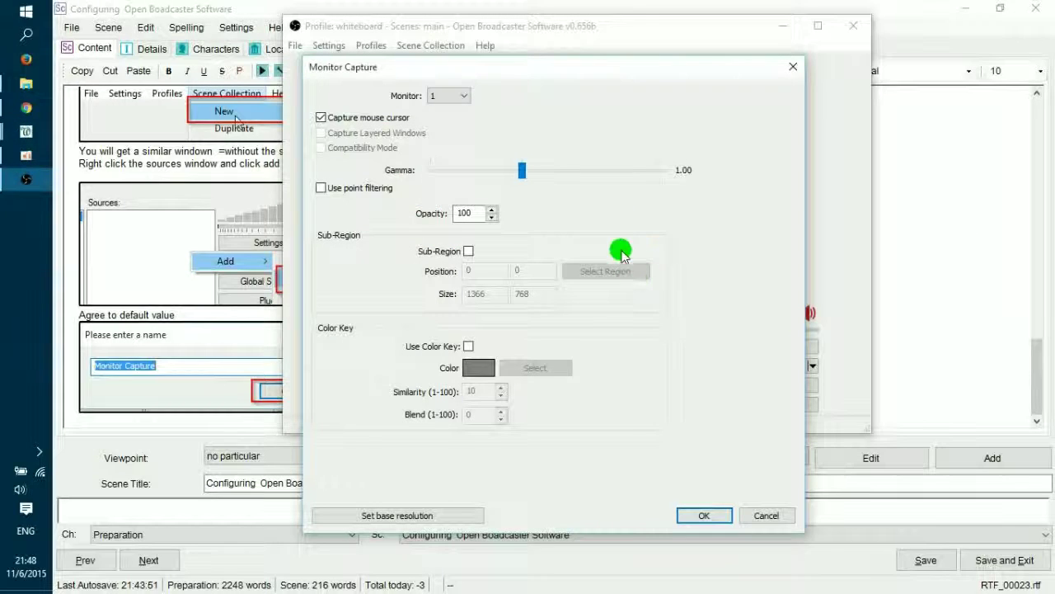
click(450, 96)
click(445, 108)
Return to the scene editor and add the line "In hee new widw=ow, select the monitor that you would like to capture" below the name dialog image.
key(alt+Tab)
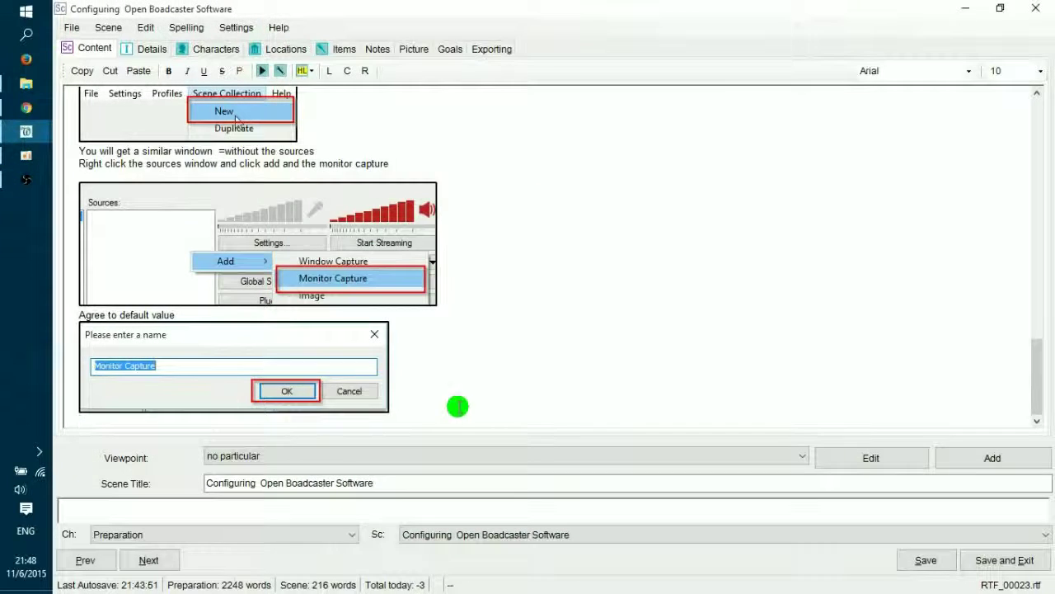
text(In he)
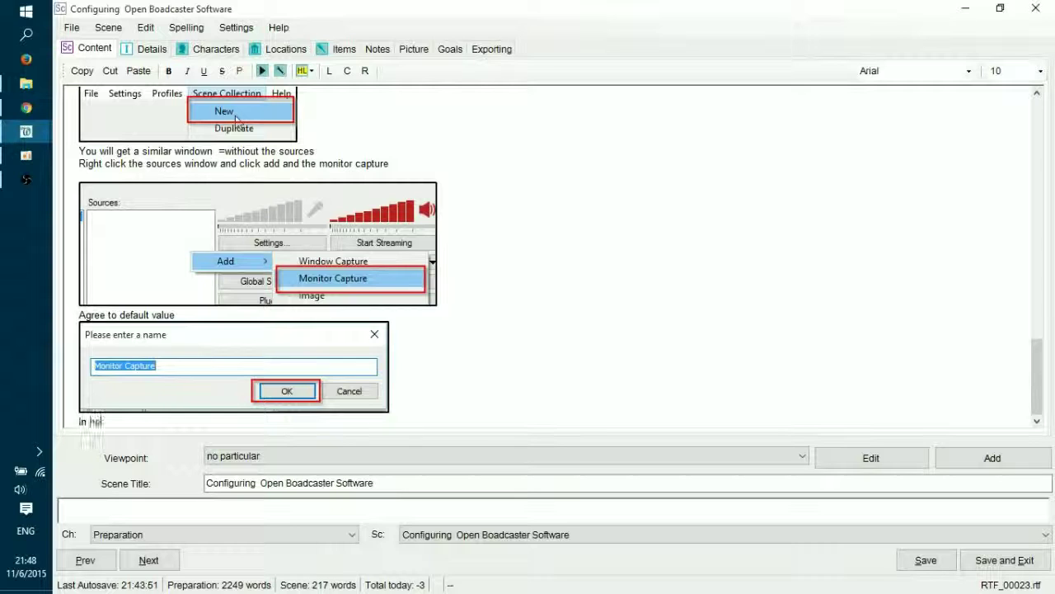
text(e new widw)
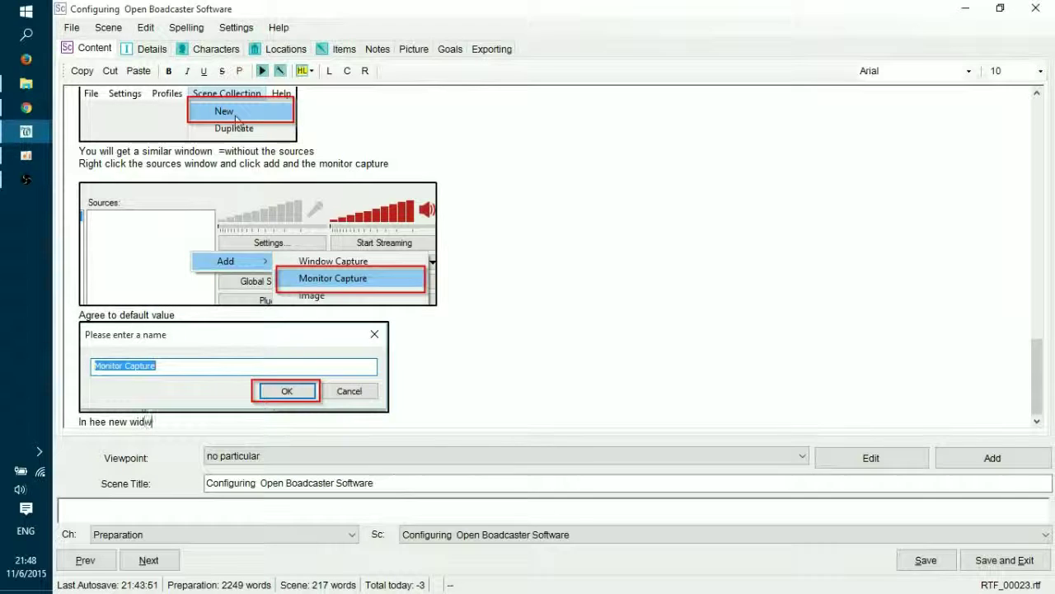
text(=ow, select the mo)
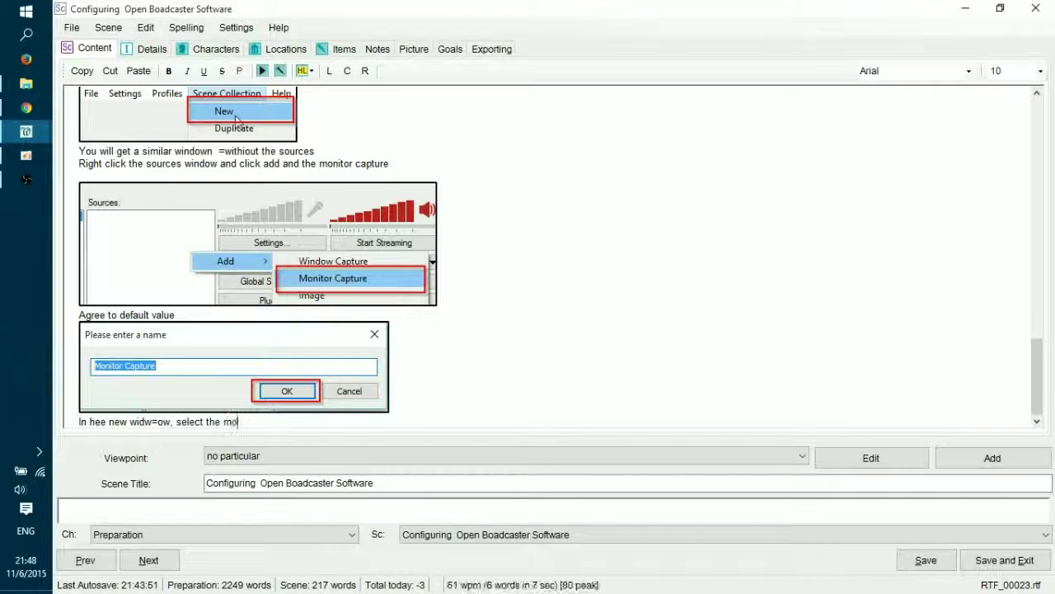
text(nitor th)
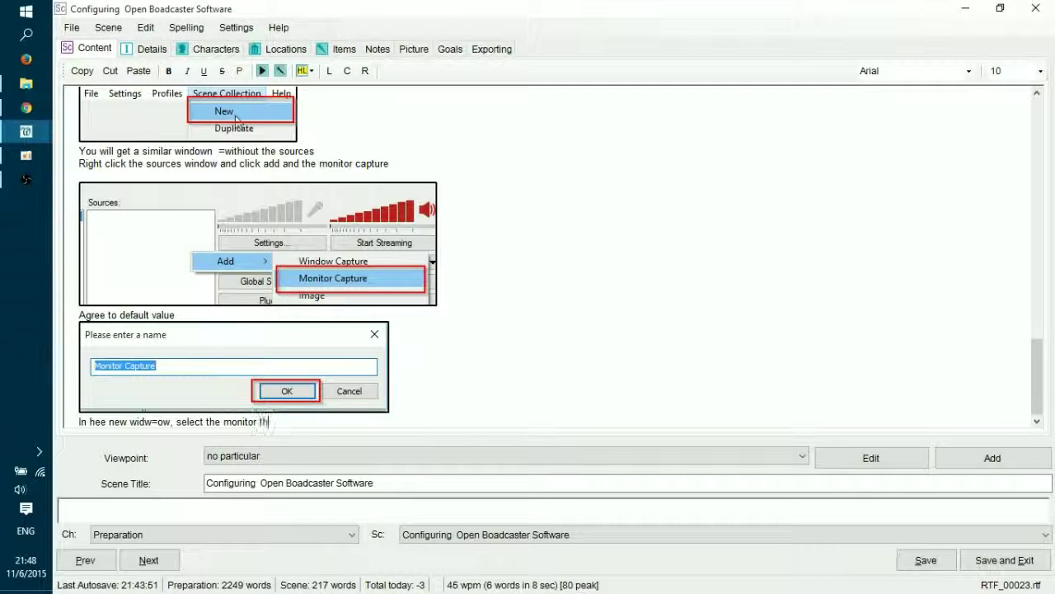
text(at you would like )
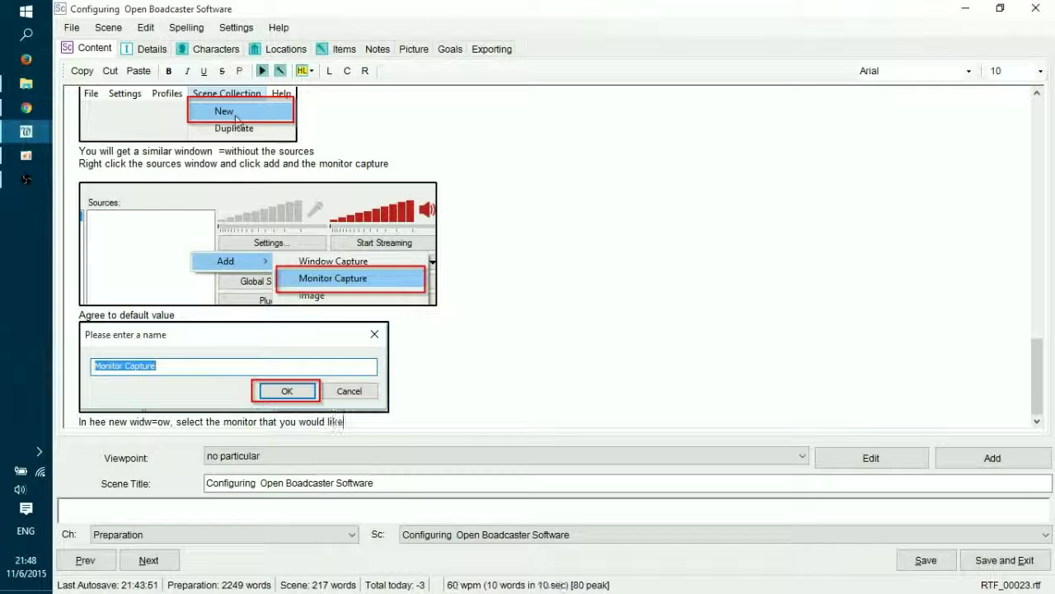
text(tocapture)
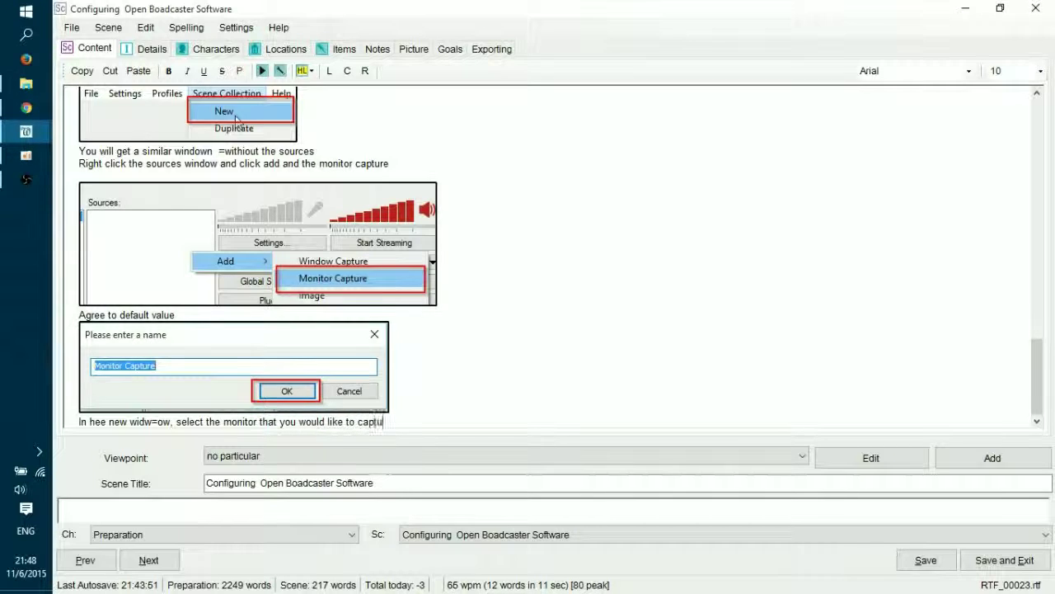
key(Return)
Switch to Open Broadcaster Software and capture a screenshot of the Monitor Capture dialog's upper part, down to the Capture mouse cursor option.
key(alt+Tab)
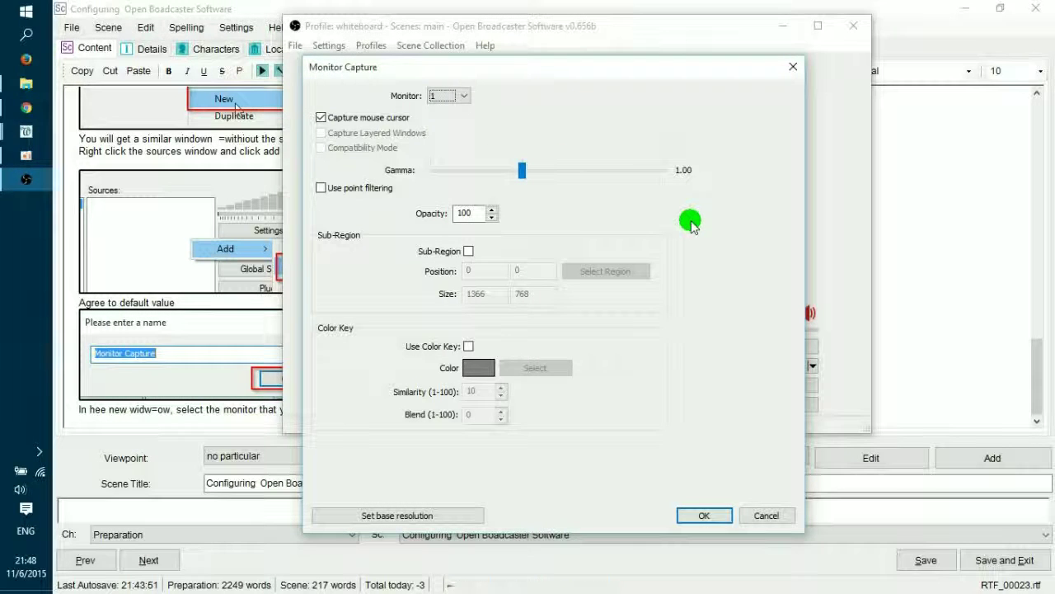
key(Print)
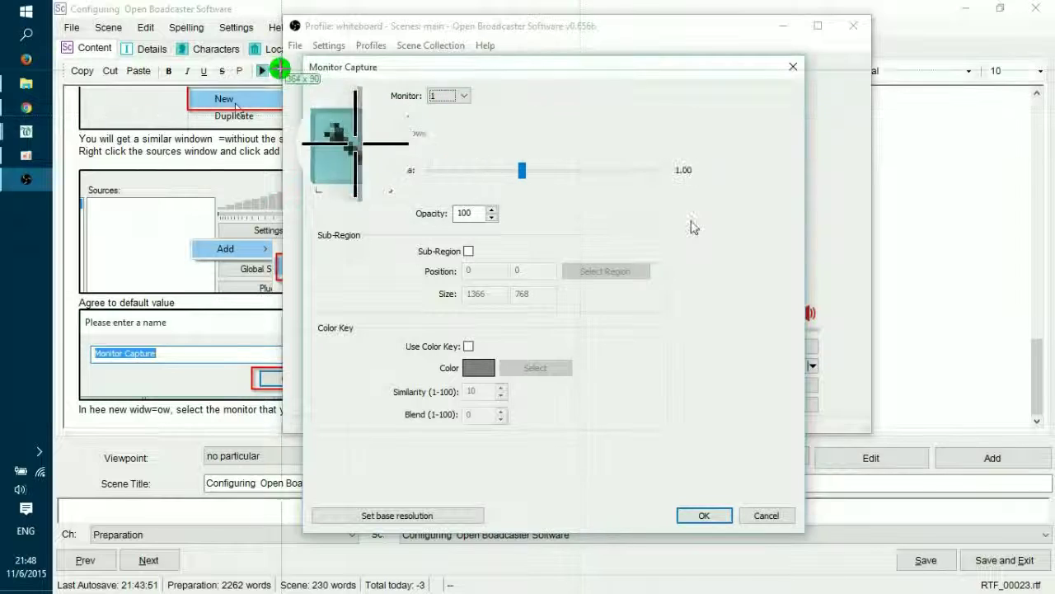
drag(303, 59, 518, 129)
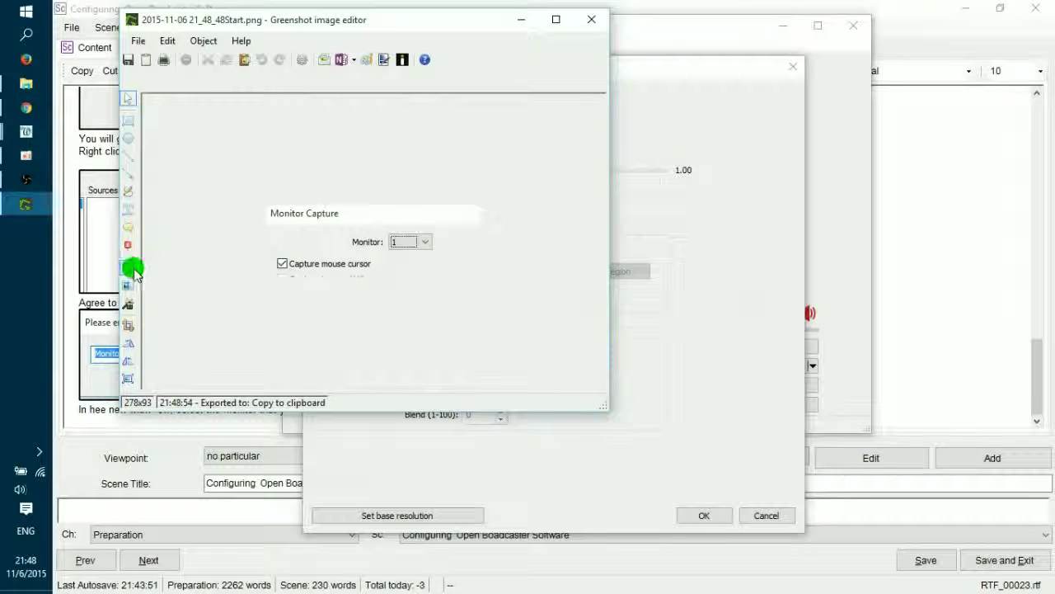
Give the screenshot a border, mark the Monitor setting with a red rectangle and arrow, and paste the copied image at the scene text's end.
click(132, 268)
click(169, 304)
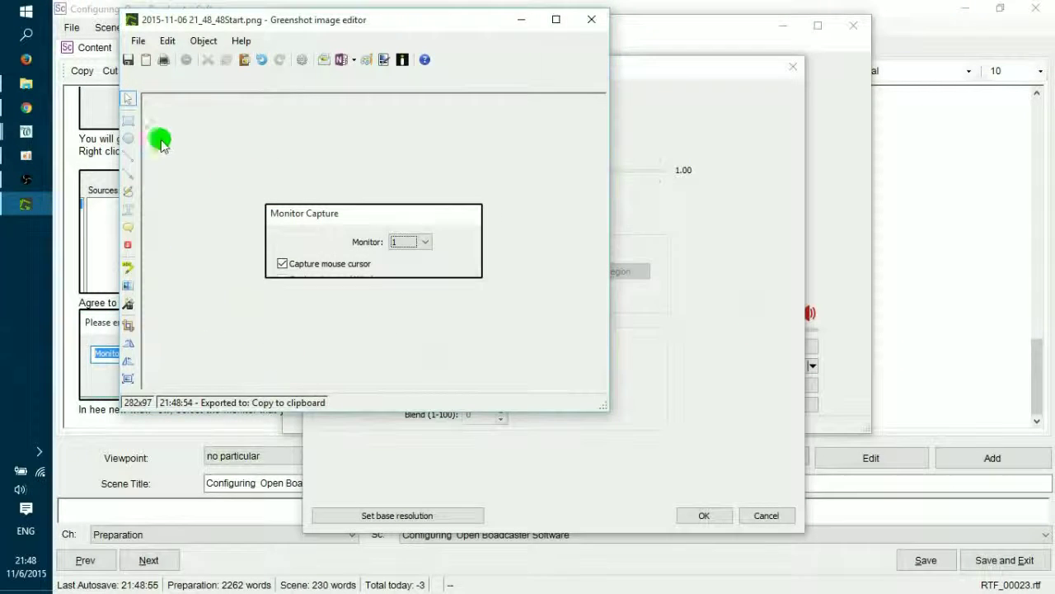
click(128, 120)
drag(347, 236, 454, 251)
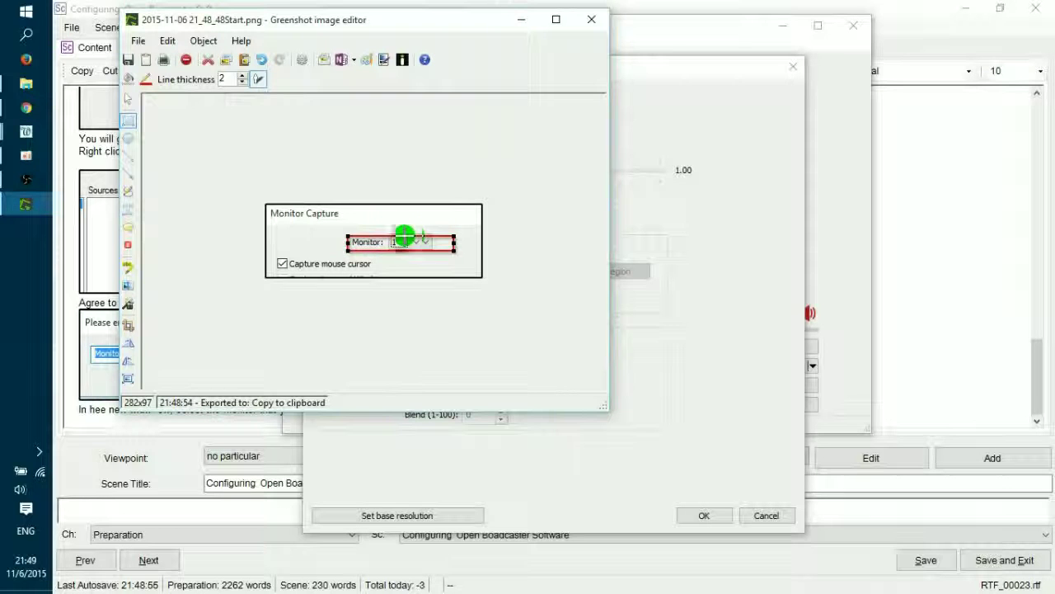
drag(404, 236, 401, 231)
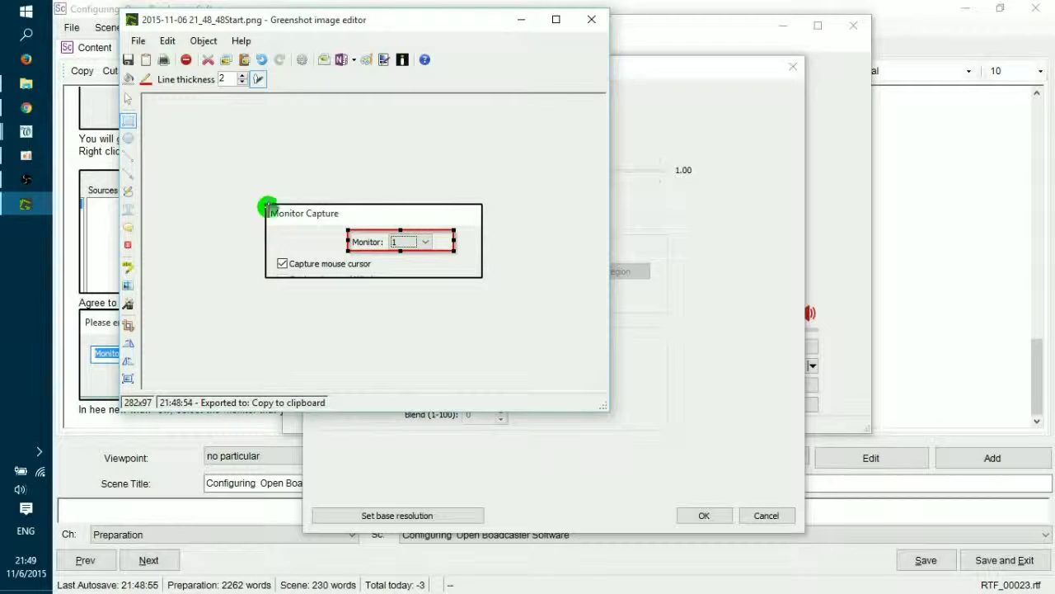
click(128, 173)
drag(267, 239, 352, 238)
click(145, 59)
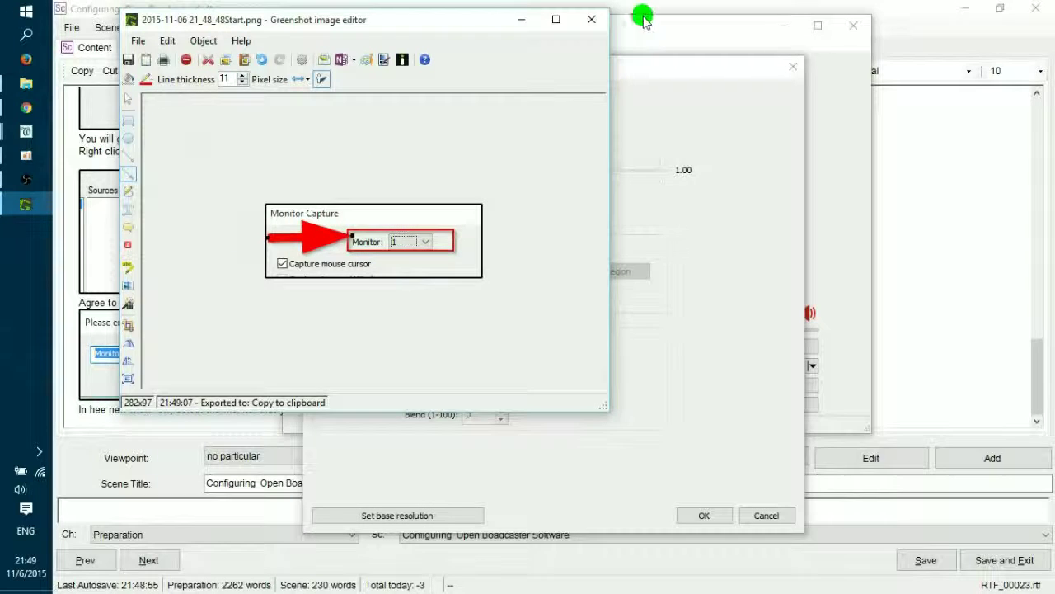
click(919, 294)
key(ctrl+v)
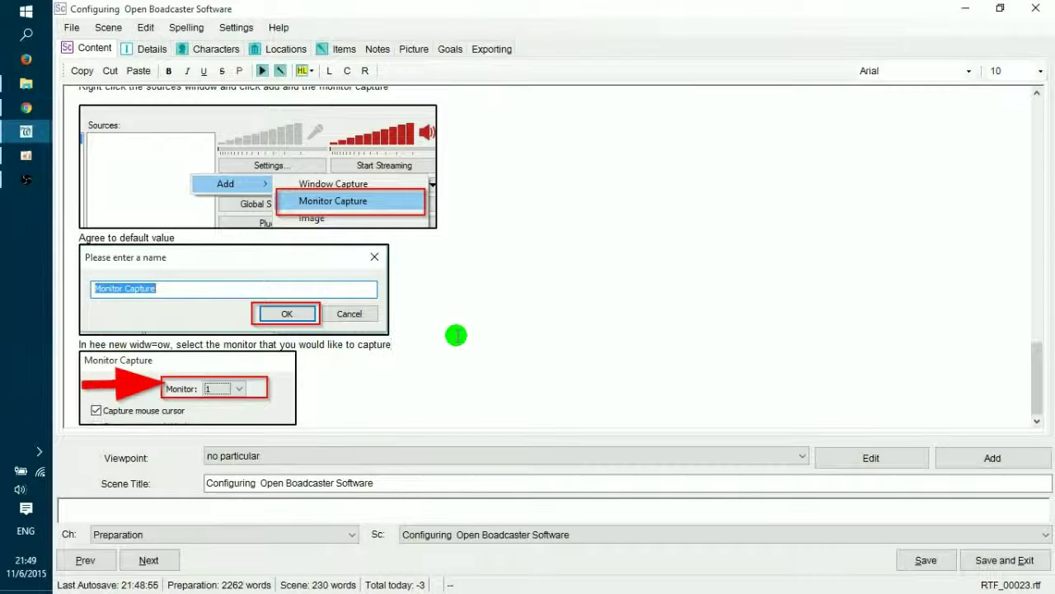
Above the image, add "If you have only one monitor, decide if you would like to capture the mouse pointer and unckeck the box if you do".
key(Return)
text(If you have only one )
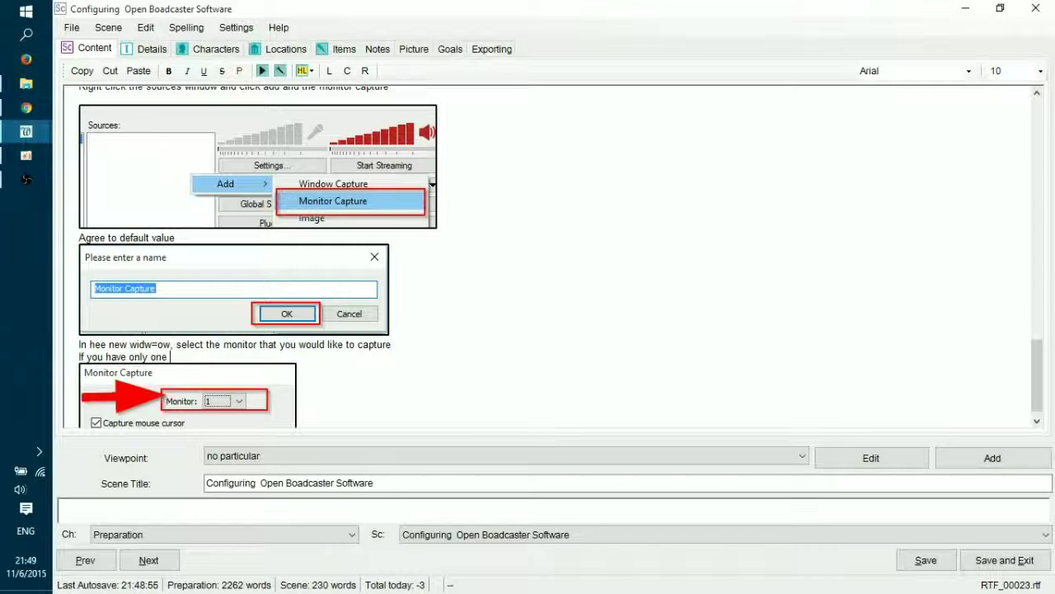
text(monitor)
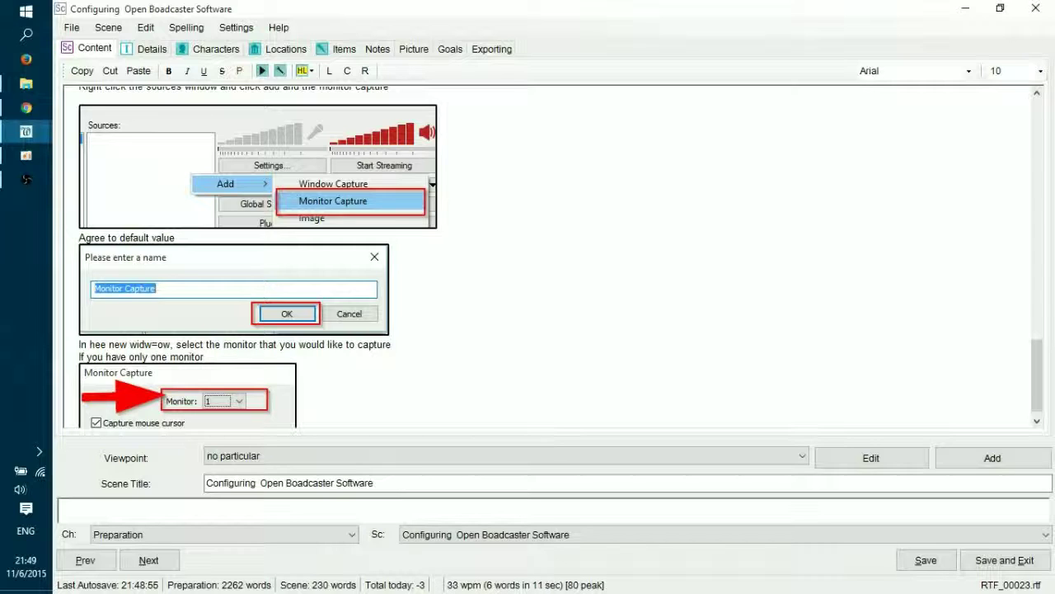
text(, decide if you would like to cap)
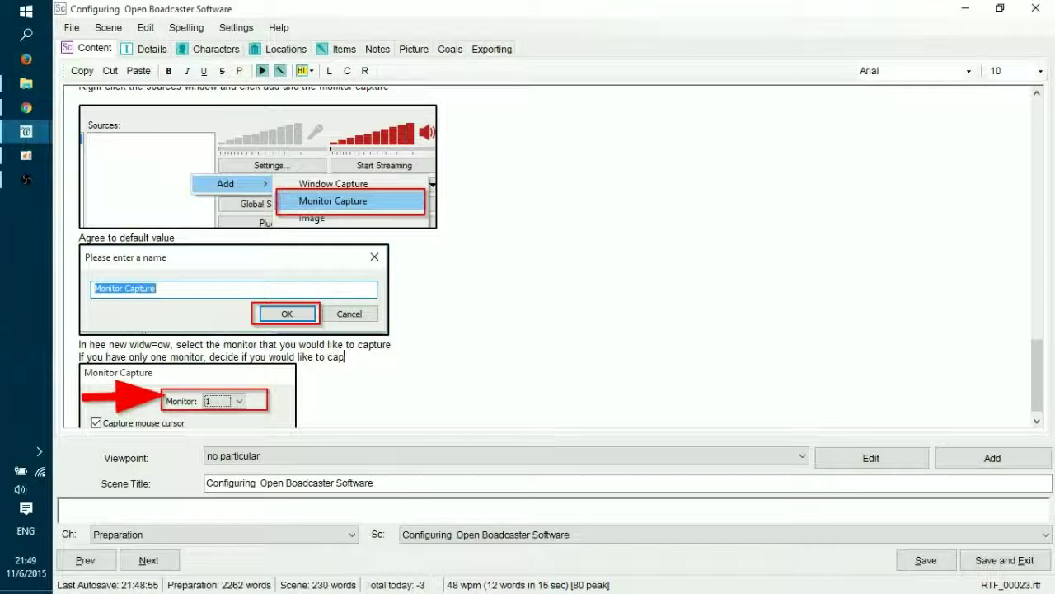
text(ture the mouse pointer and uncke)
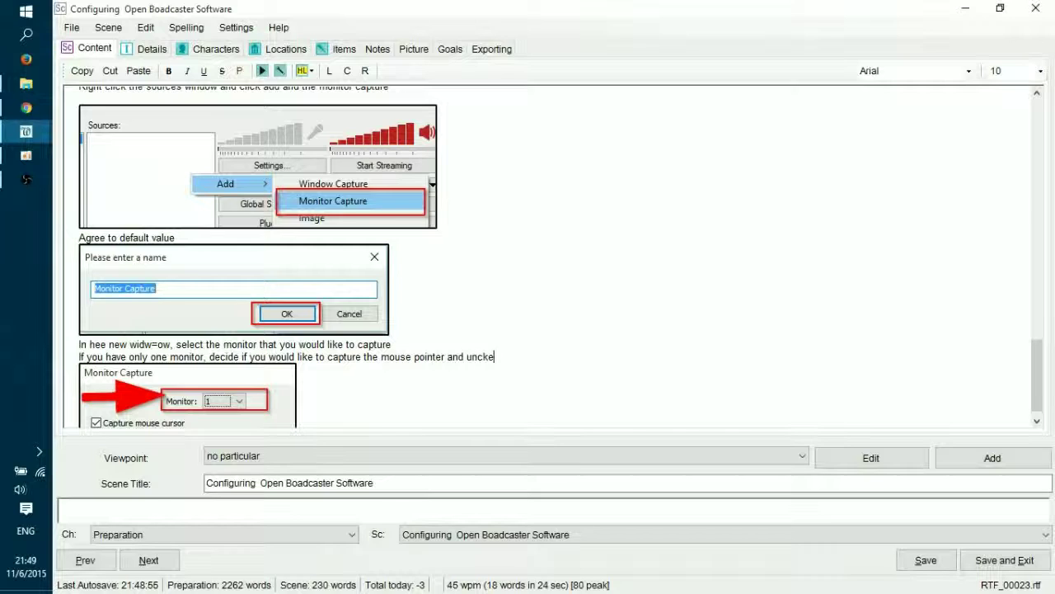
text(ck the box if you do)
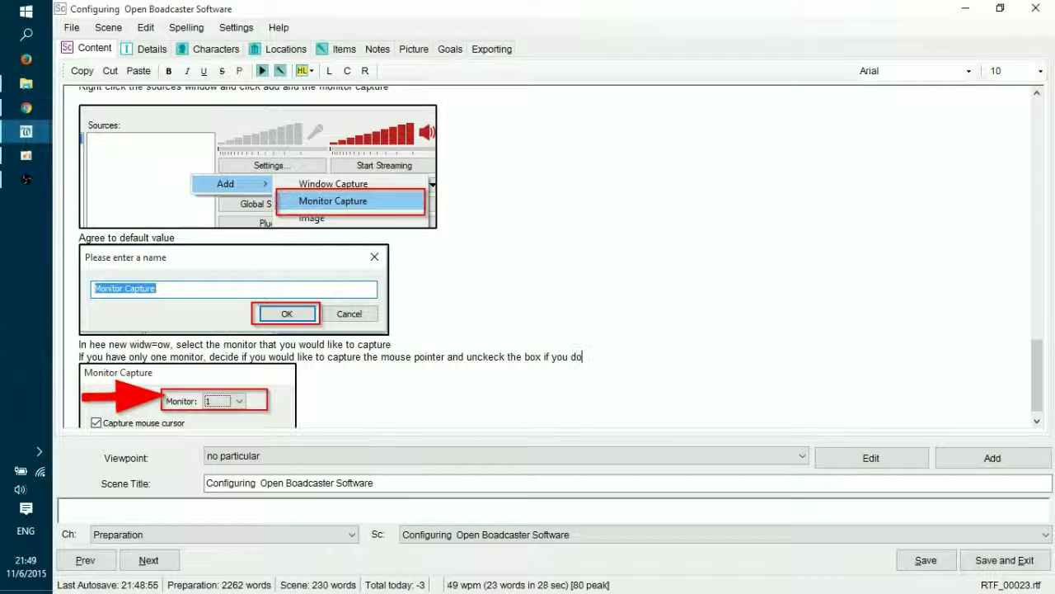
key(Return)
Check the Monitor Capture settings in Open Broadcaster Software, and start a new line below the pasted Monitor Capture image in the scene text.
key(alt+Tab)
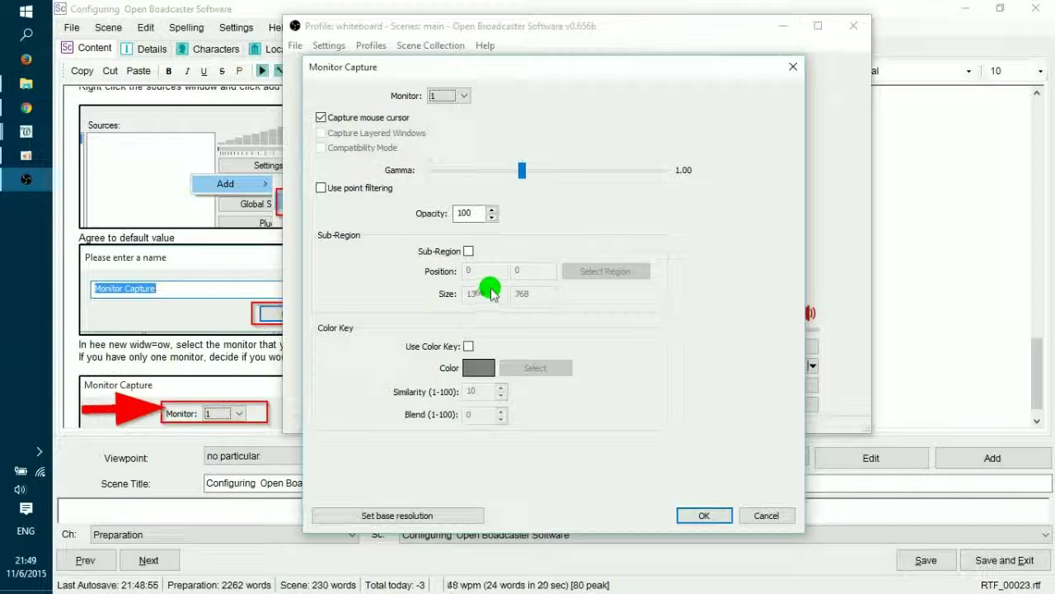
key(alt+Tab)
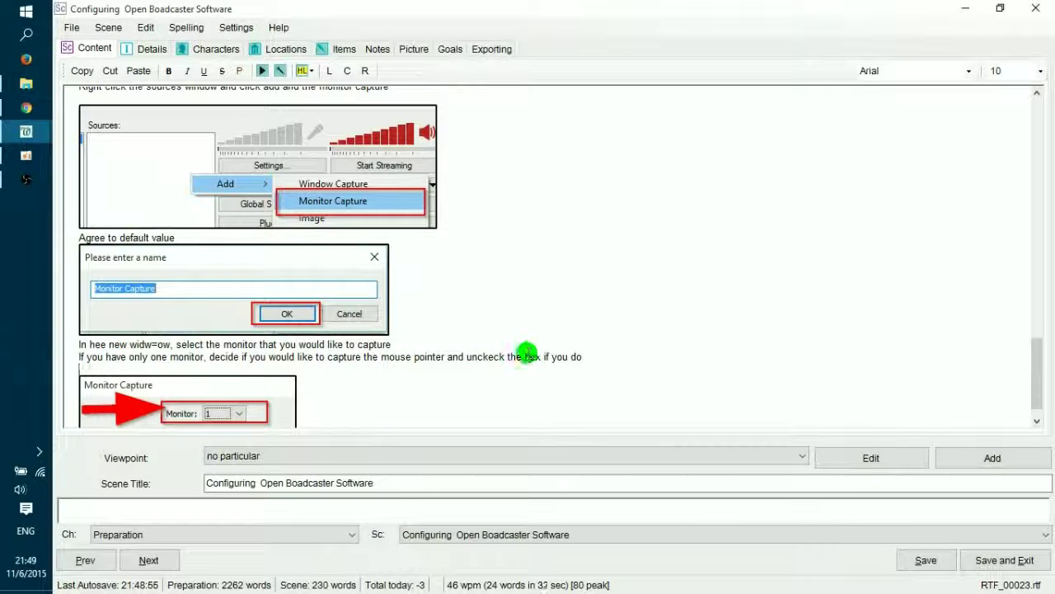
scroll(602, 360, down, 1)
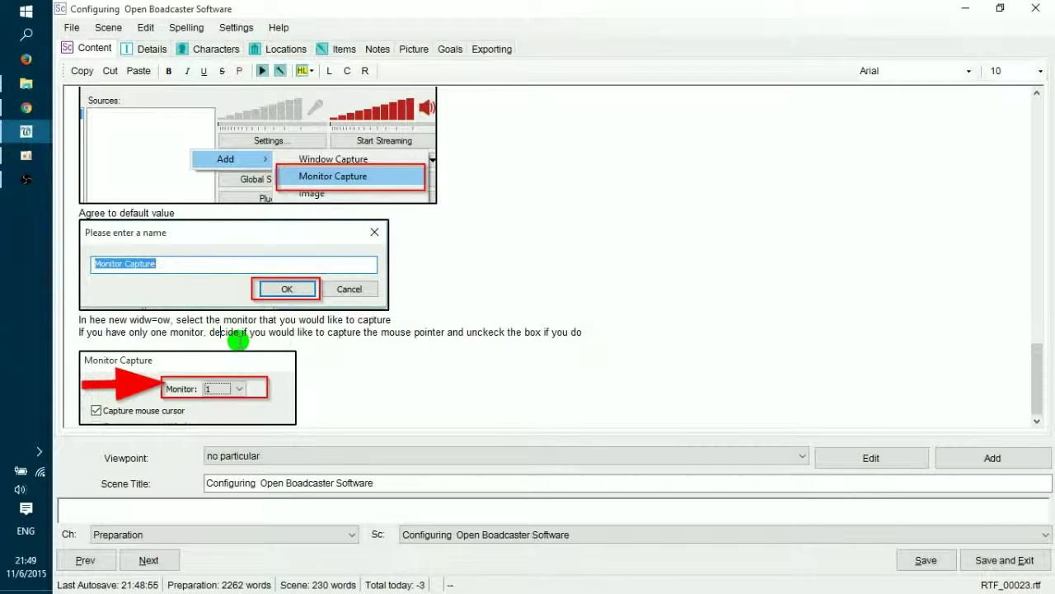
click(480, 381)
key(Return)
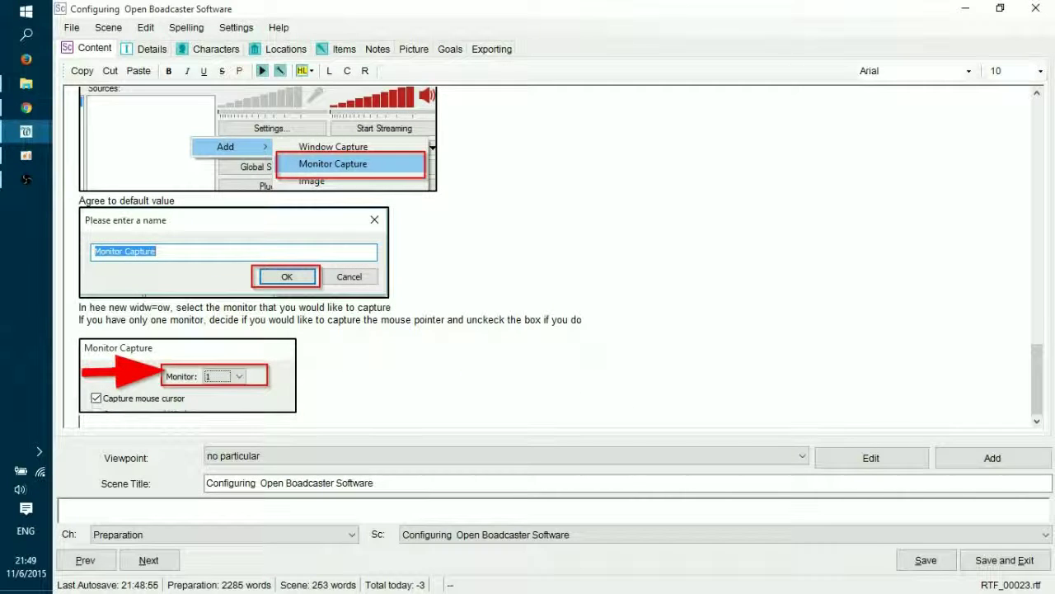
Add the line "Optional: you can select teh recording area of th3e screen, it is advised to cut the excess screen pnels during the editing".
text(Optional:  you can select teh reco)
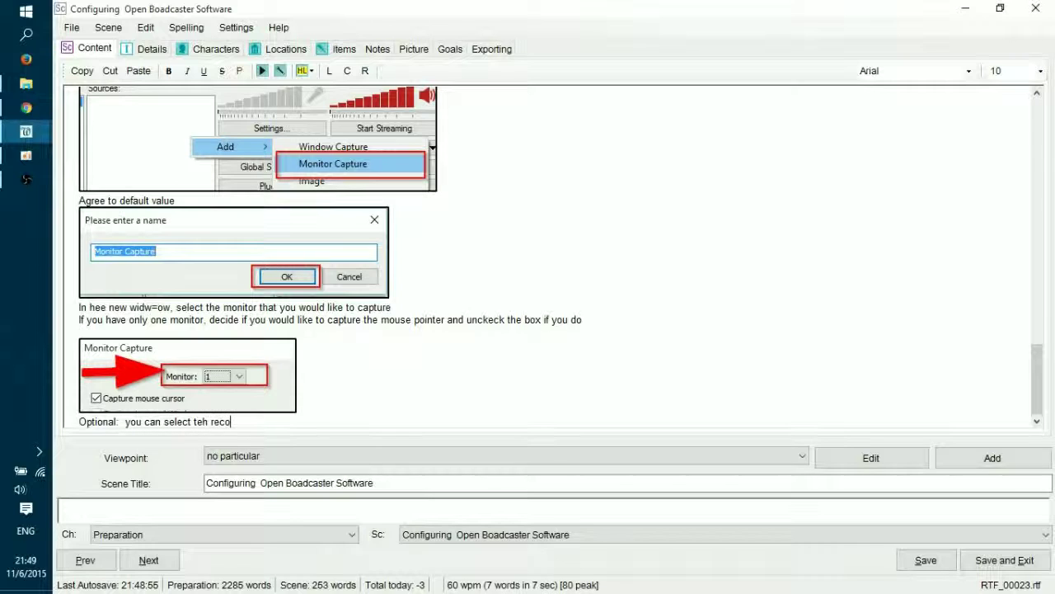
text(rding area of th3e screen)
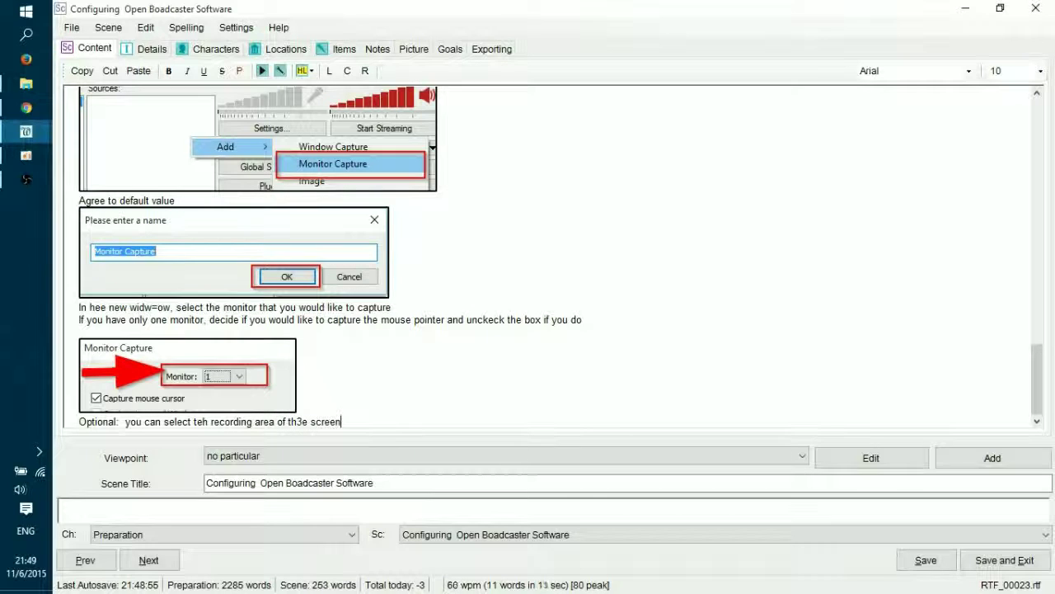
text(, i)
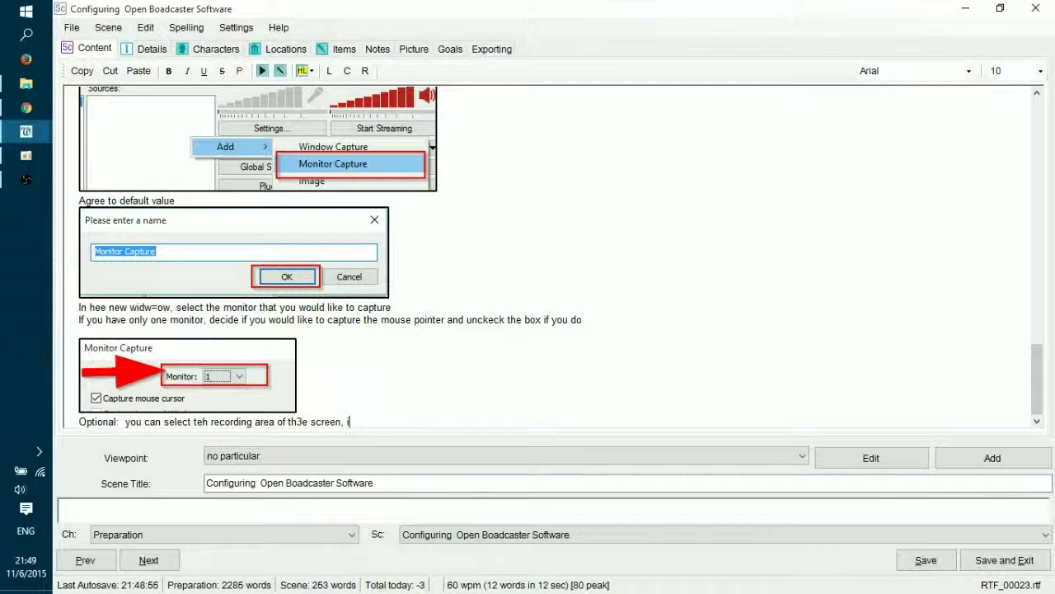
text(t is advised to cut the excess screen pnels during the editing)
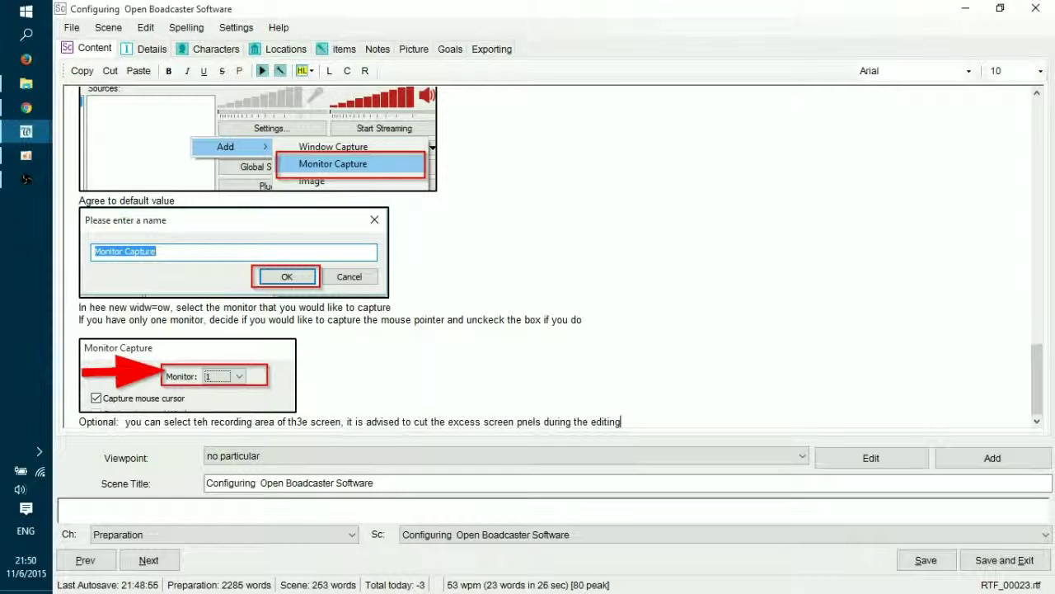
key(Return)
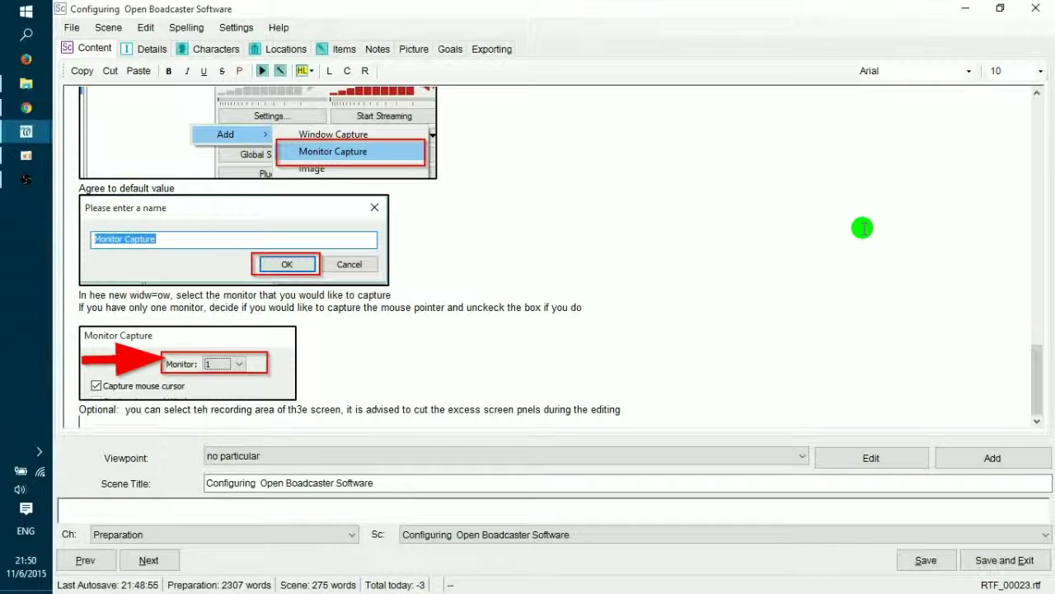
Replace the Optional line with "Important: do not select an area that you owuld like to capture, this is done in editing".
triple_click(630, 407)
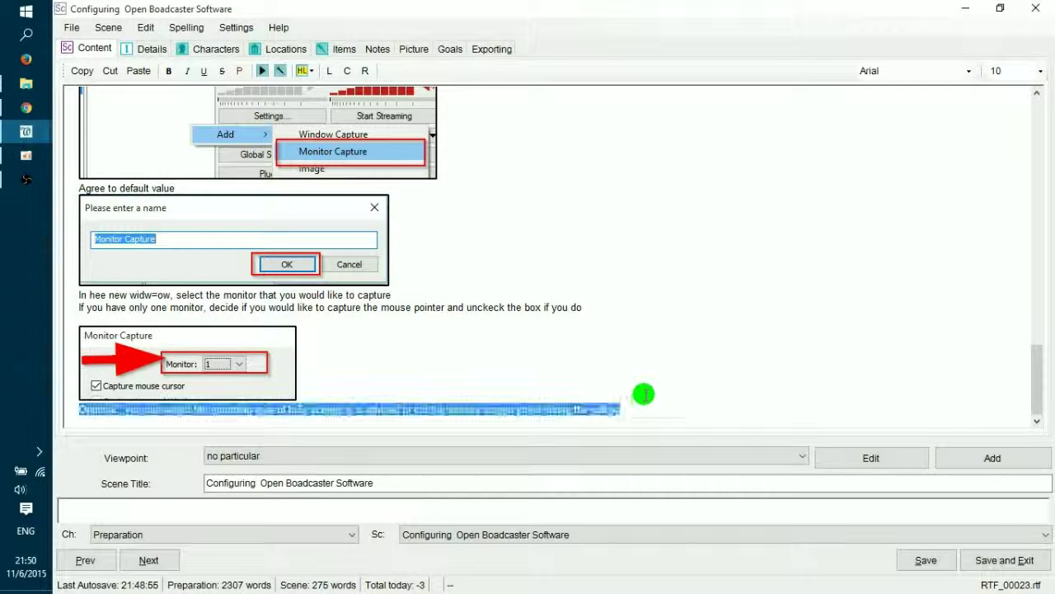
click(631, 407)
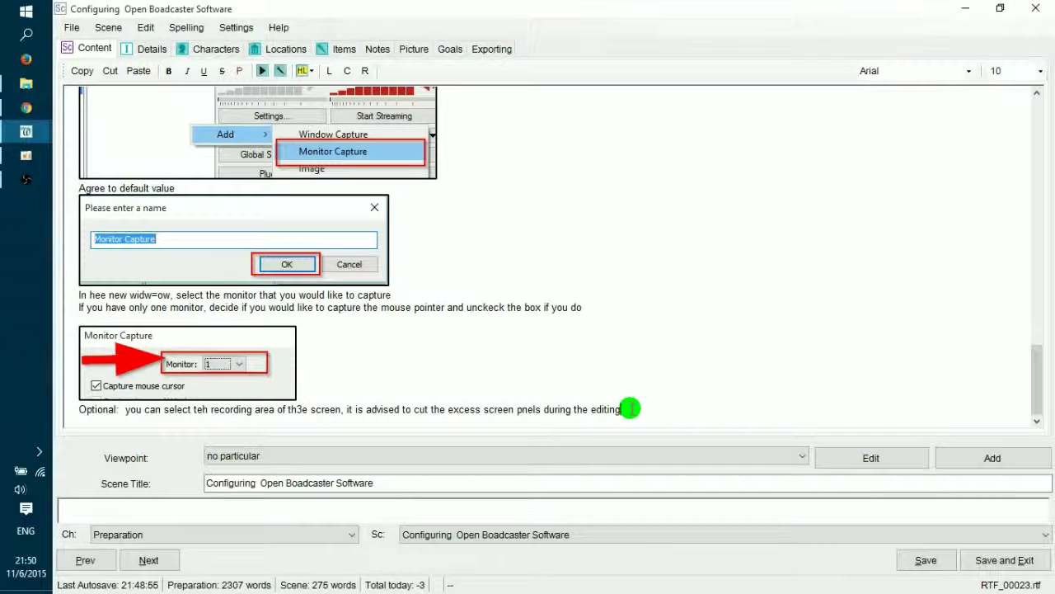
drag(629, 409, 86, 394)
text(Impor)
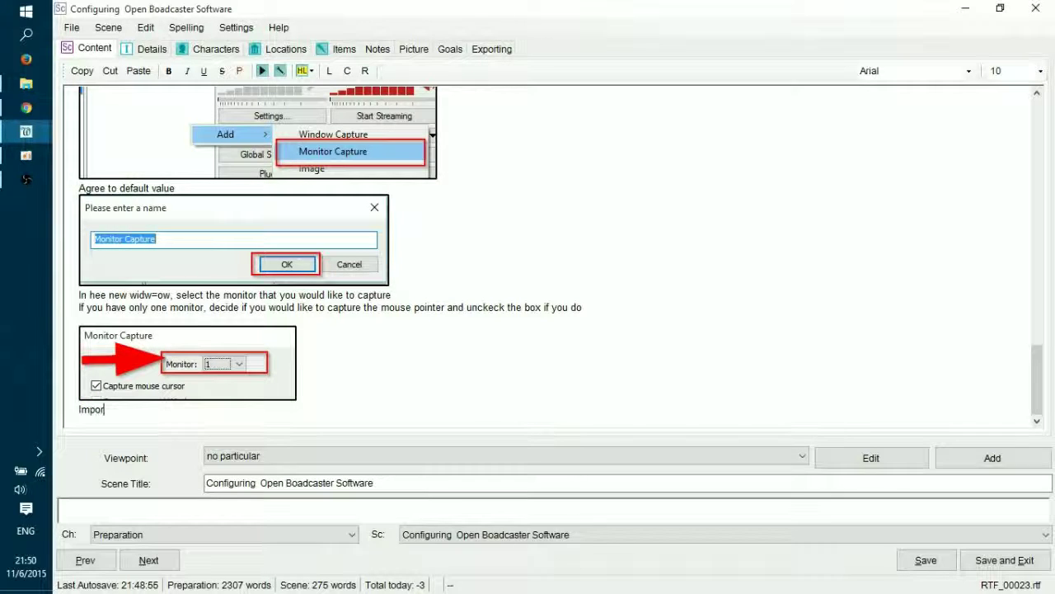
text(tant: do not)
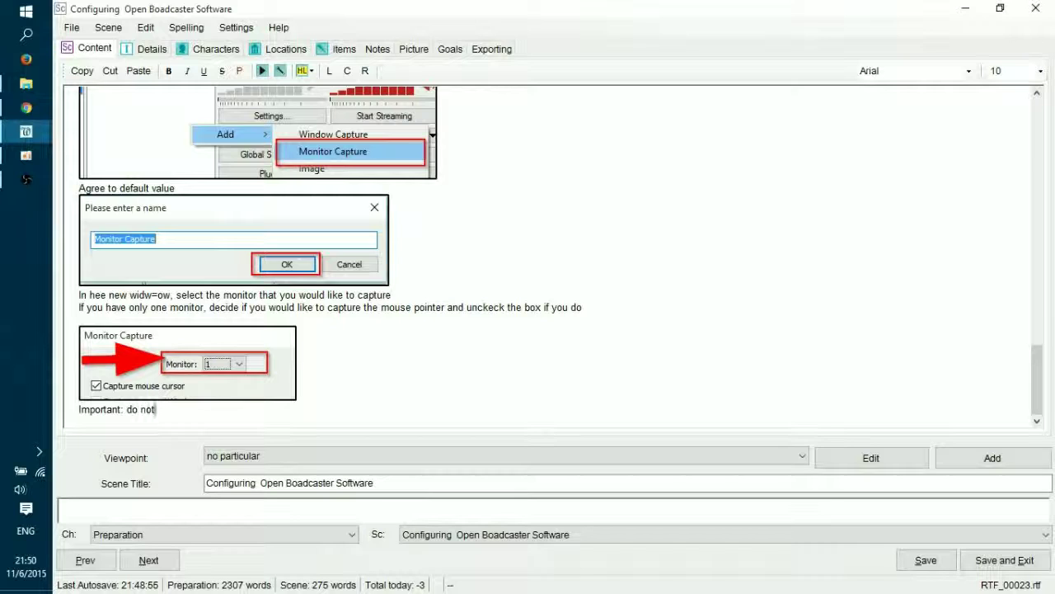
text( select an area)
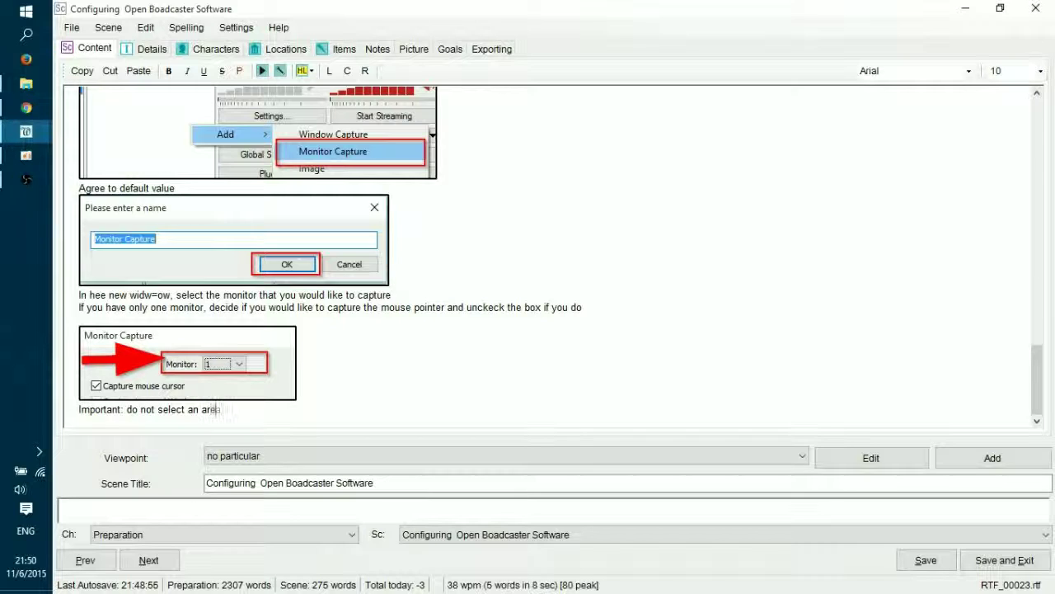
text( that you )
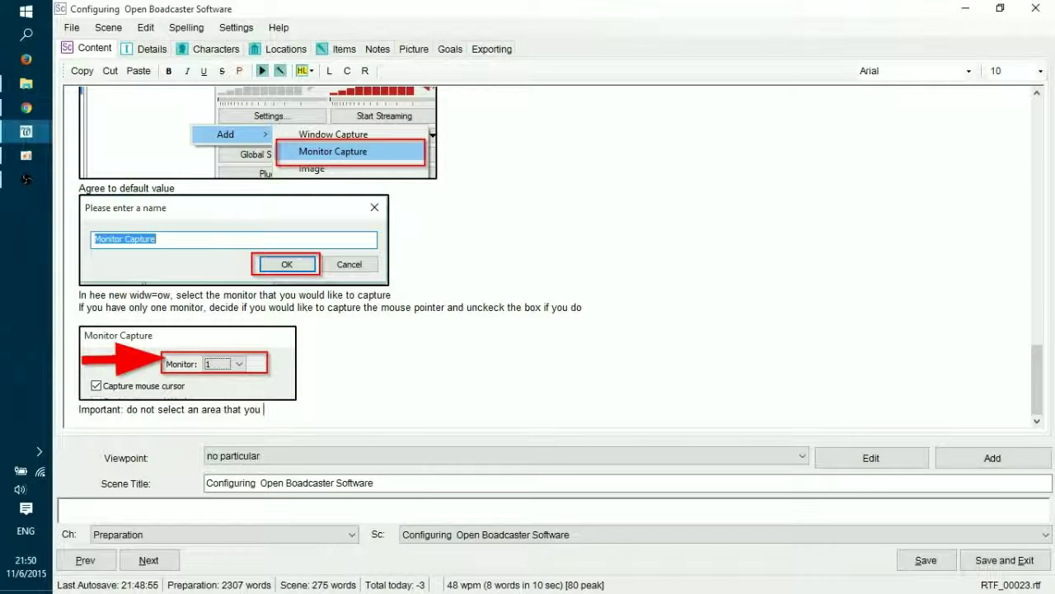
text(owuld like to capture, thi)
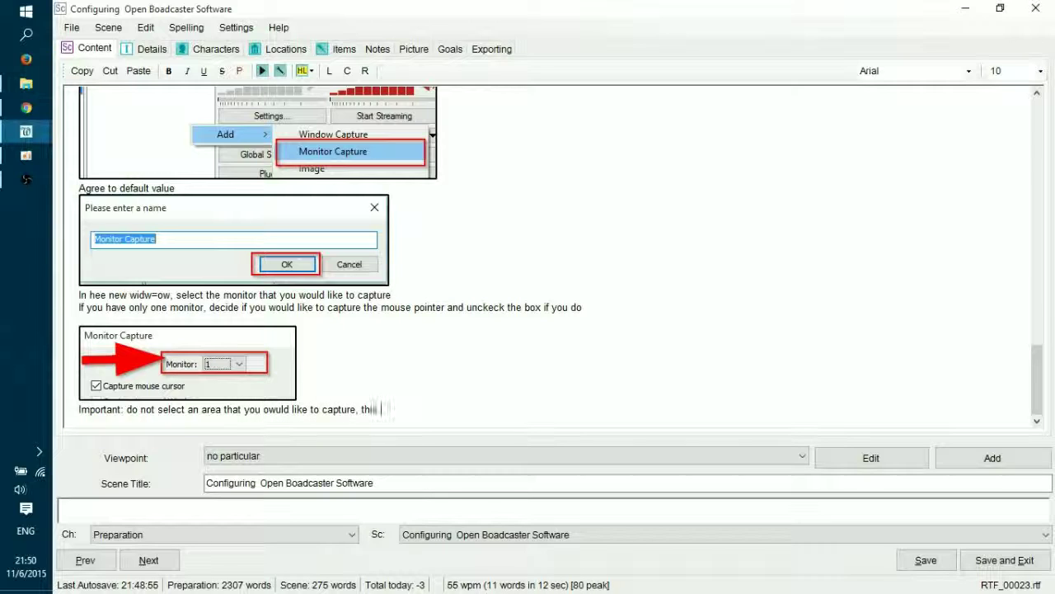
text(ne in editing)
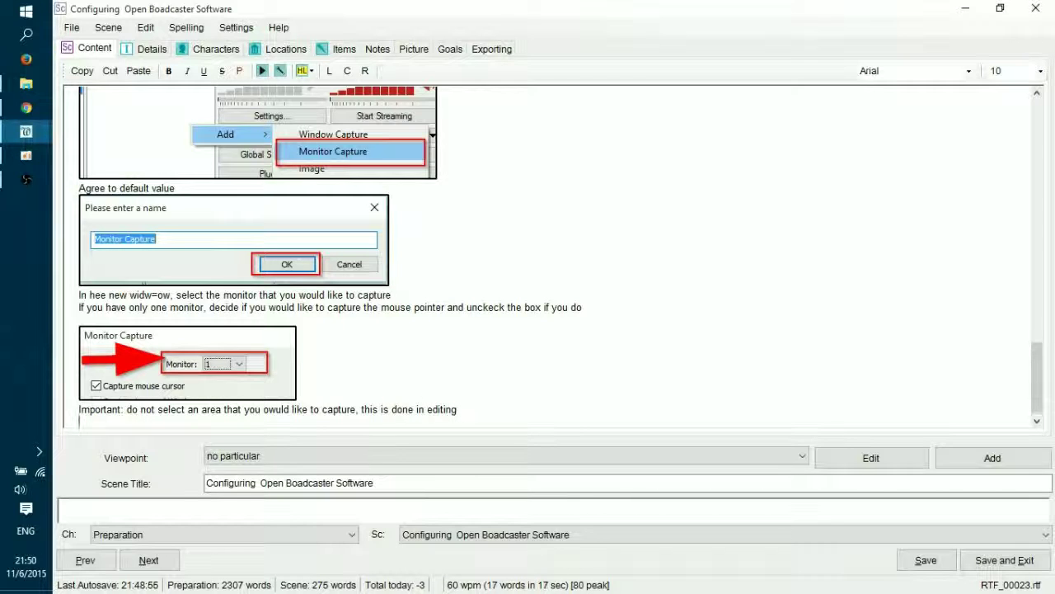
Add the line "Leave the rest at defaults and click ok", and accept the Monitor Capture settings in Open Broadcaster Software.
text(ve the rest at d)
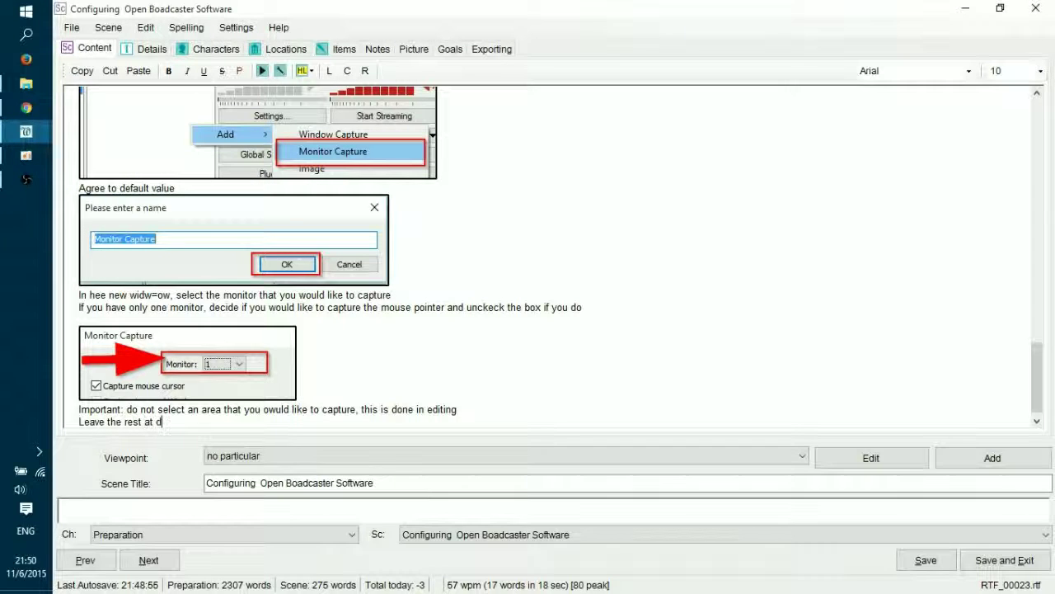
text(ck ok)
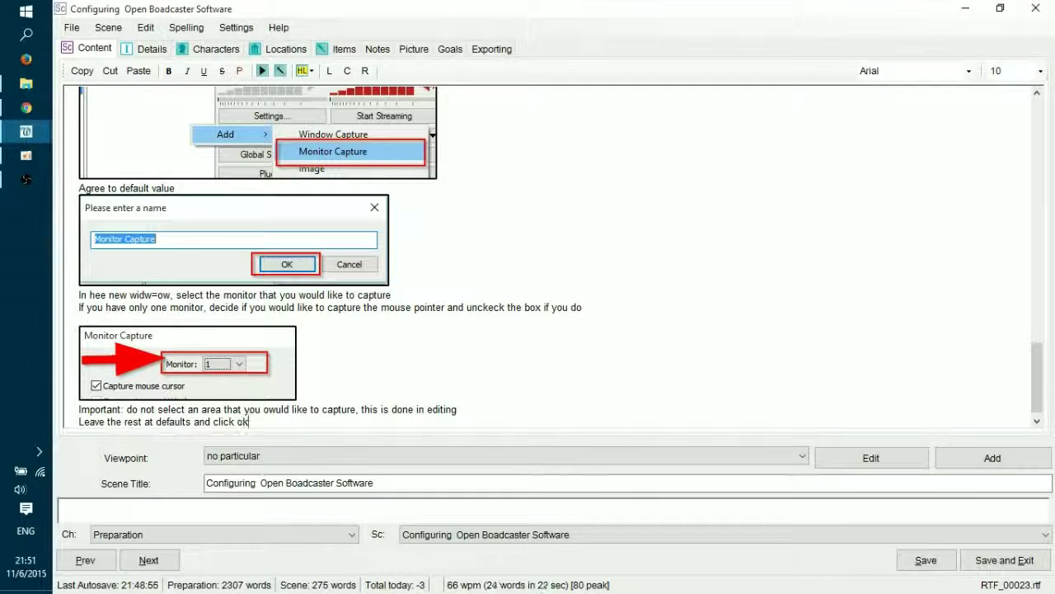
key(alt+Tab)
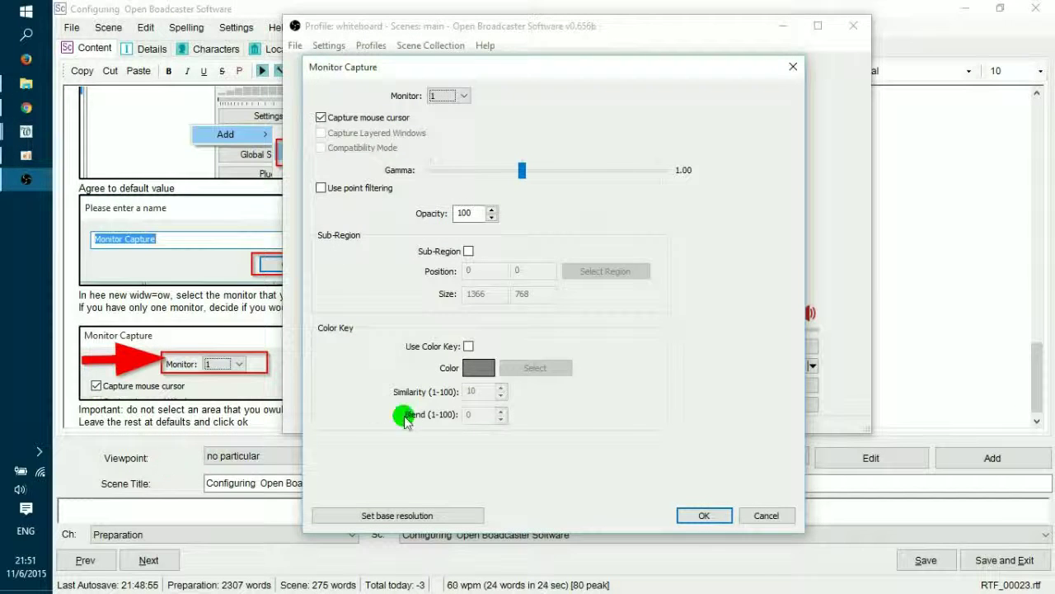
click(693, 514)
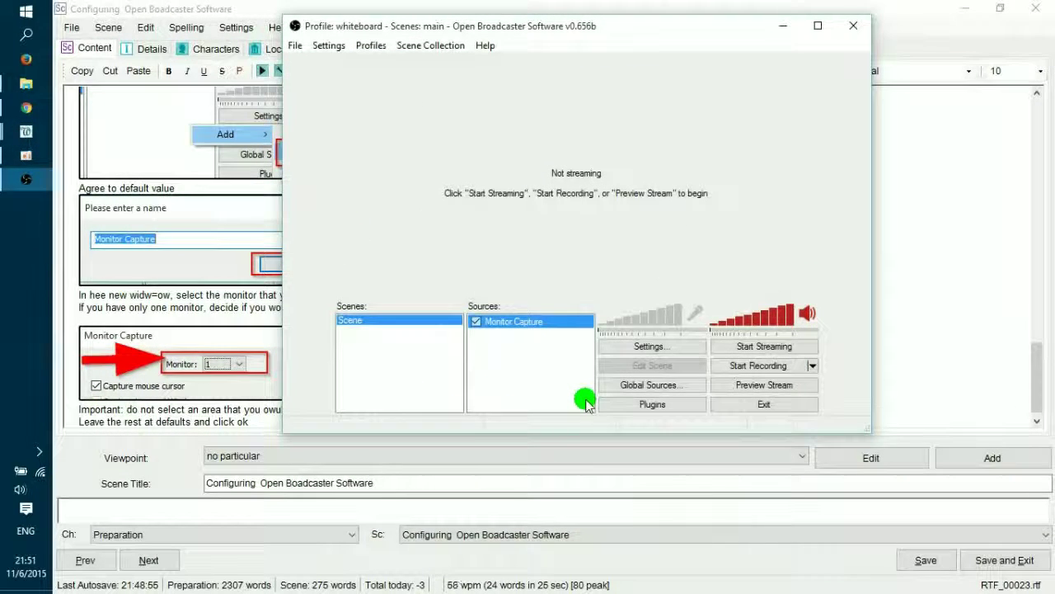
Return to the scene text and add the line "Right click the sources chosee add" at its end.
key(alt+Tab)
key(Return)
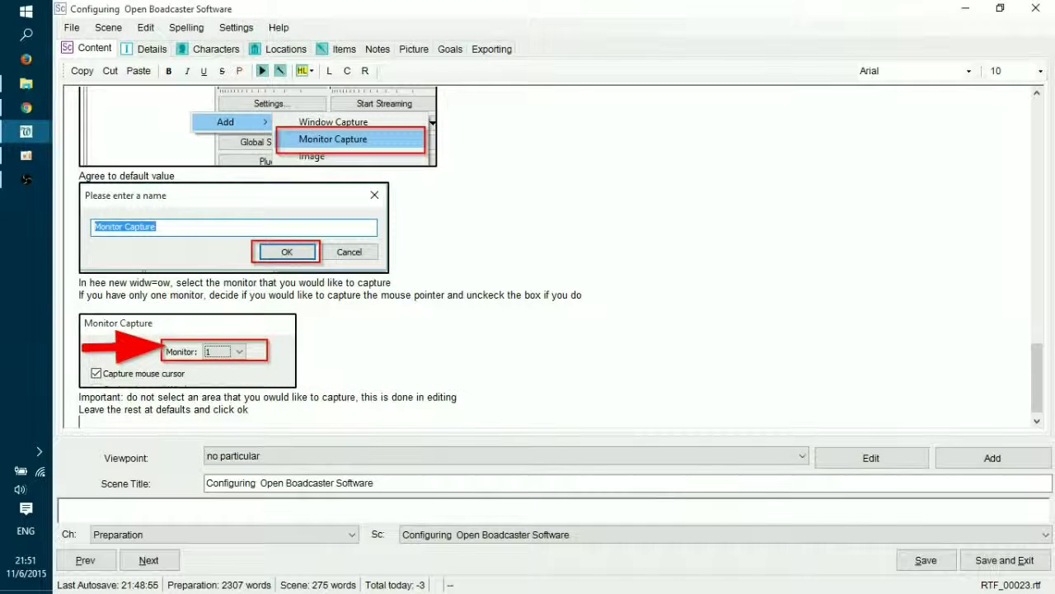
text(Right click)
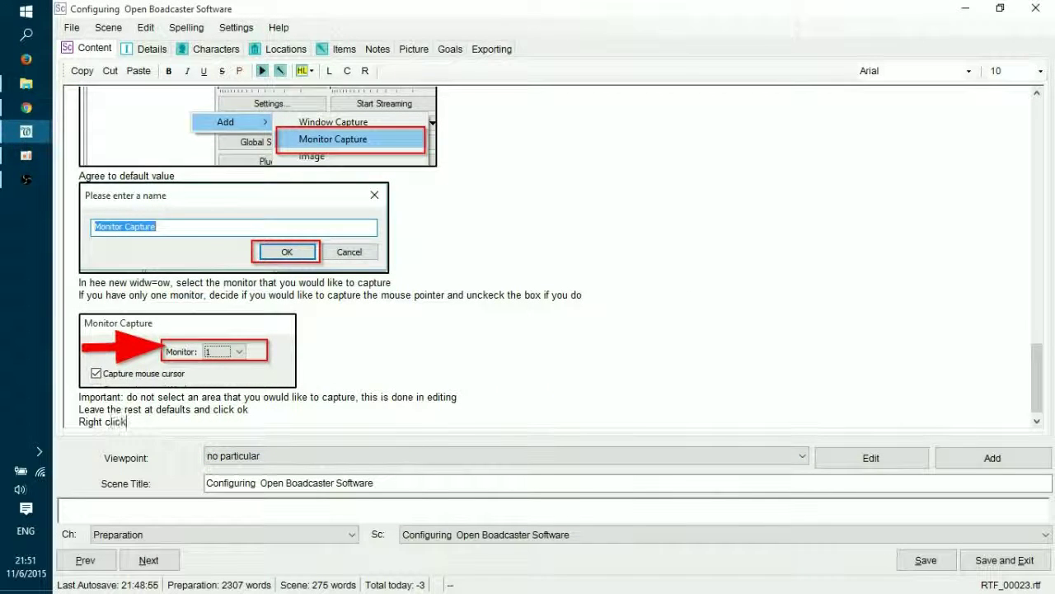
text( the sources and)
key(BackSpace)
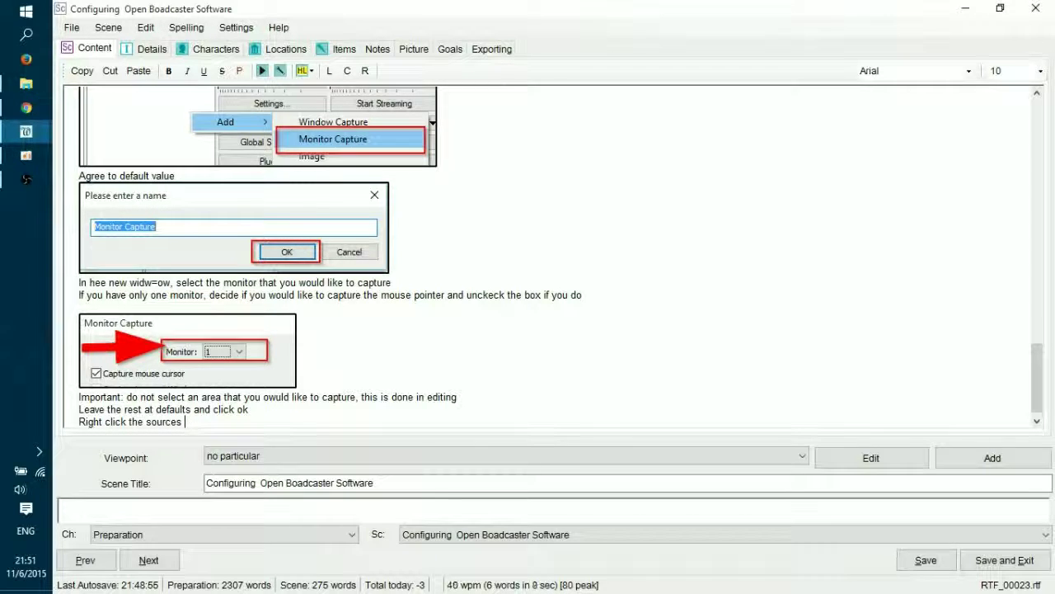
text(chos)
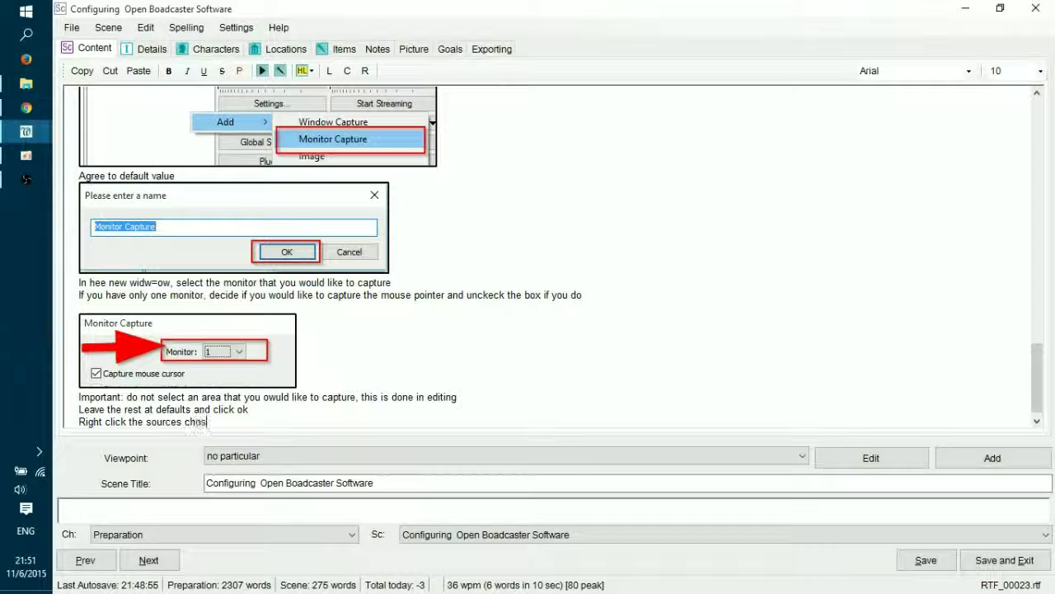
text(en add)
In Open Broadcaster Software, display the addable source types with Video Capture Device highlighted, and take a region screenshot from the Sources list to those options.
key(alt+Tab)
right_click(471, 369)
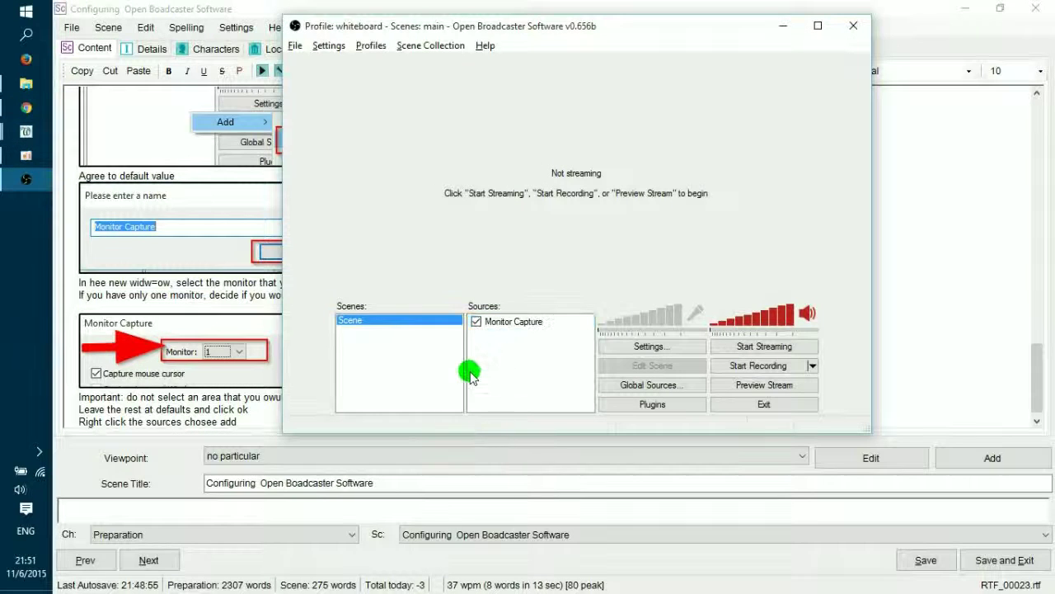
right_click(544, 370)
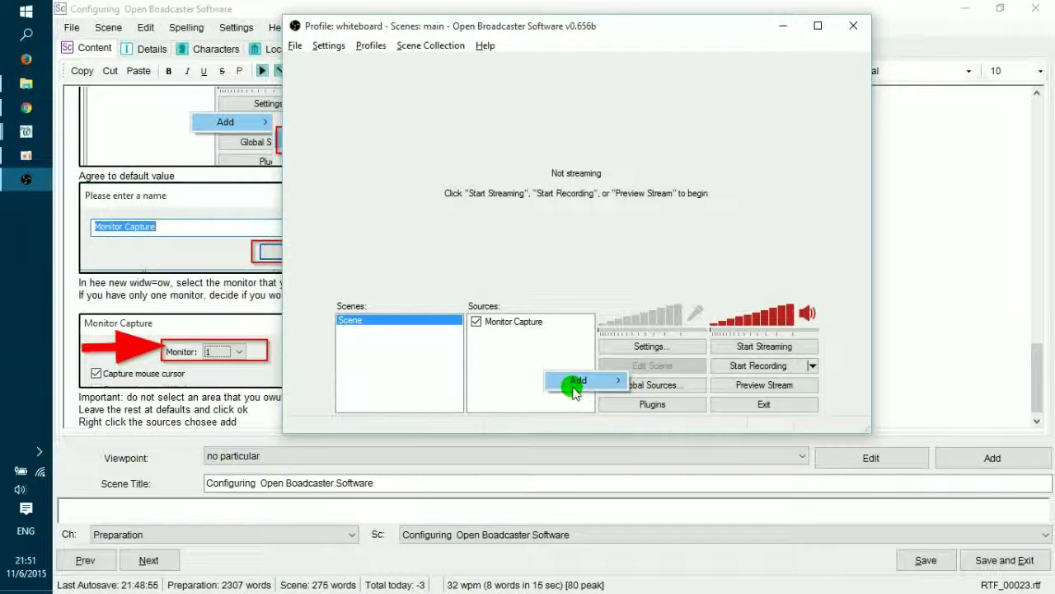
mouse_move(614, 381)
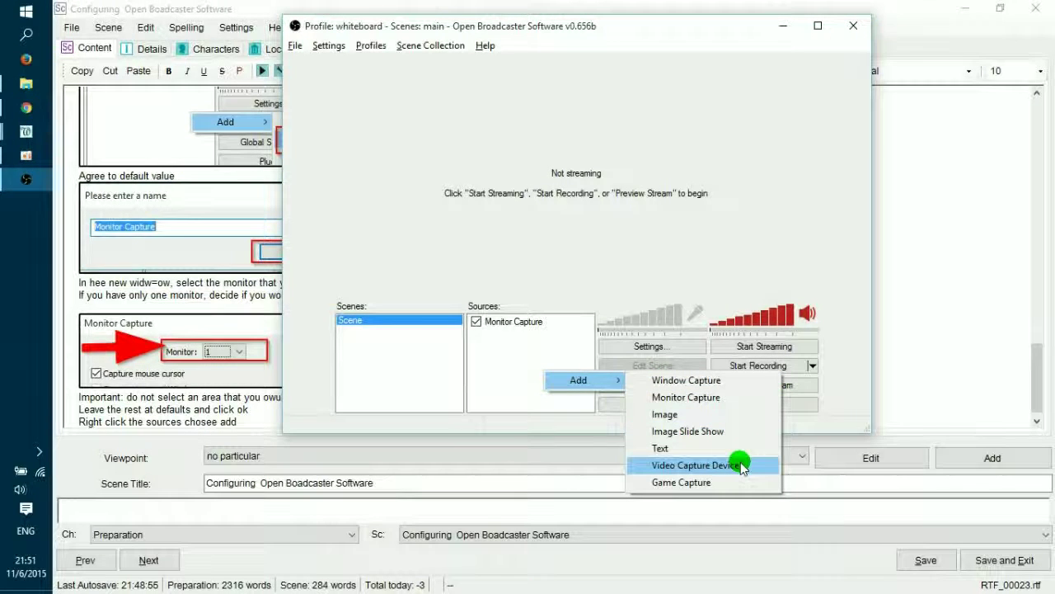
key(Print)
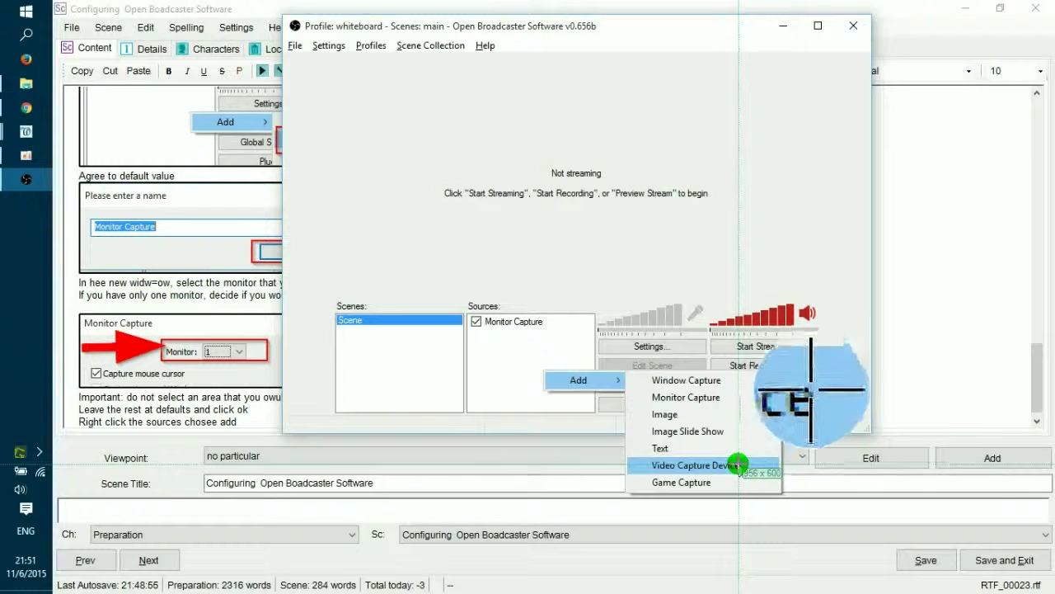
drag(463, 294, 787, 471)
click(639, 363)
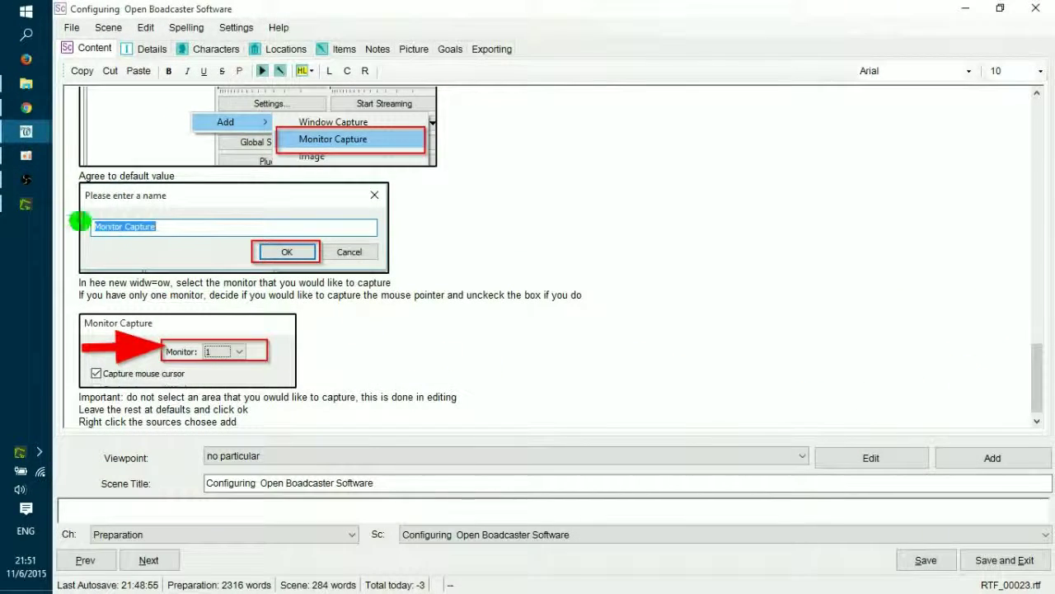
Switch to the Greenshot image editor and give the Sources screenshot a border.
click(26, 203)
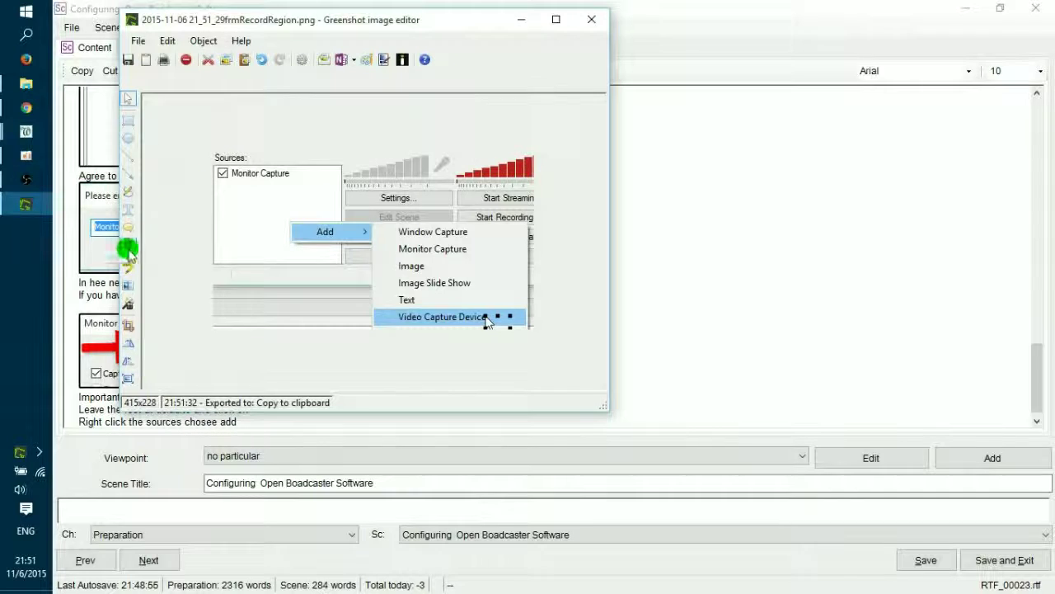
click(127, 306)
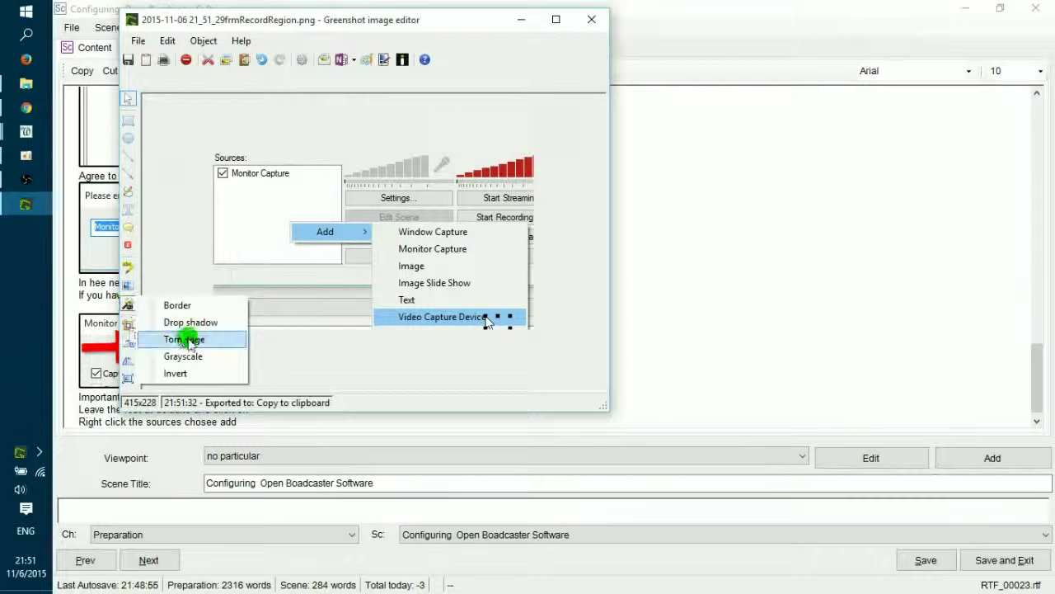
click(184, 301)
click(489, 324)
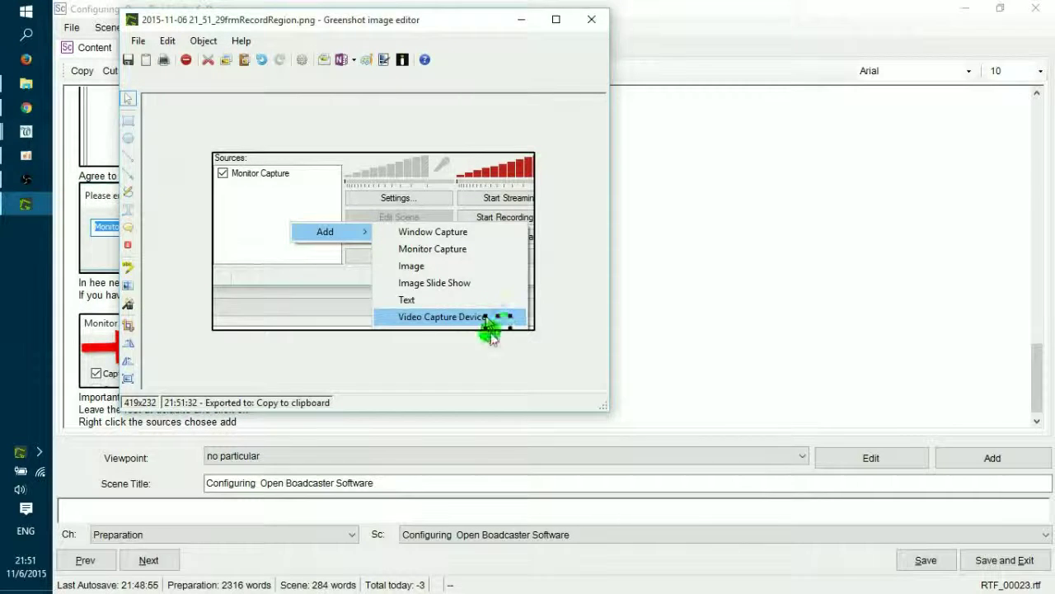
mouse_move(502, 326)
mouse_down()
mouse_move(283, 249)
mouse_move(242, 212)
mouse_move(154, 174)
mouse_move(236, 219)
mouse_move(288, 177)
mouse_move(274, 176)
mouse_move(367, 23)
mouse_move(531, 42)
mouse_move(525, 66)
mouse_up()
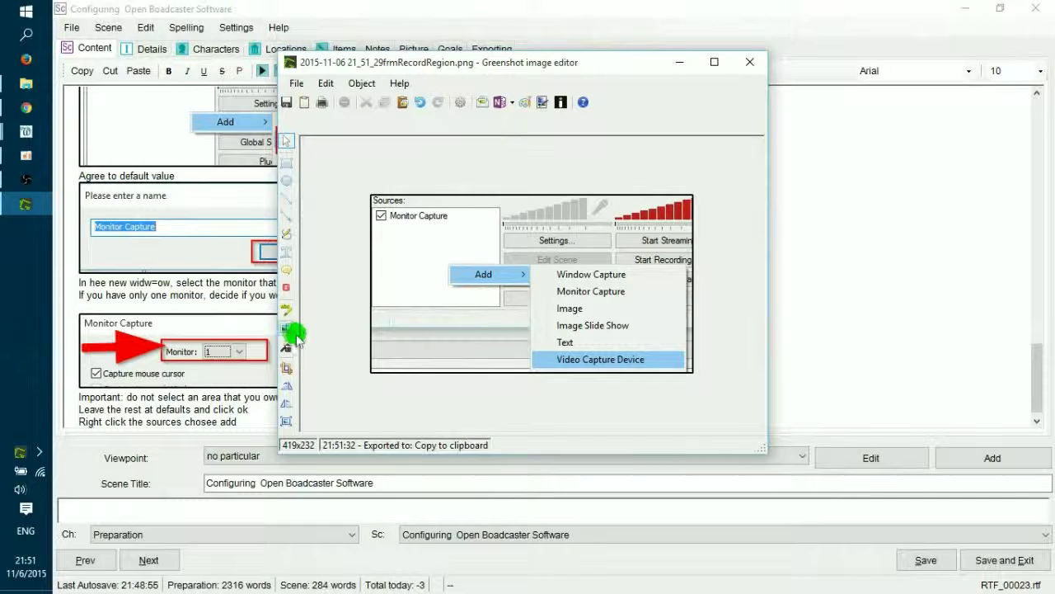
Mark Add and Video Capture Device with red rectangles, copy the annotated image, and close the image editor.
click(286, 162)
drag(448, 263, 529, 284)
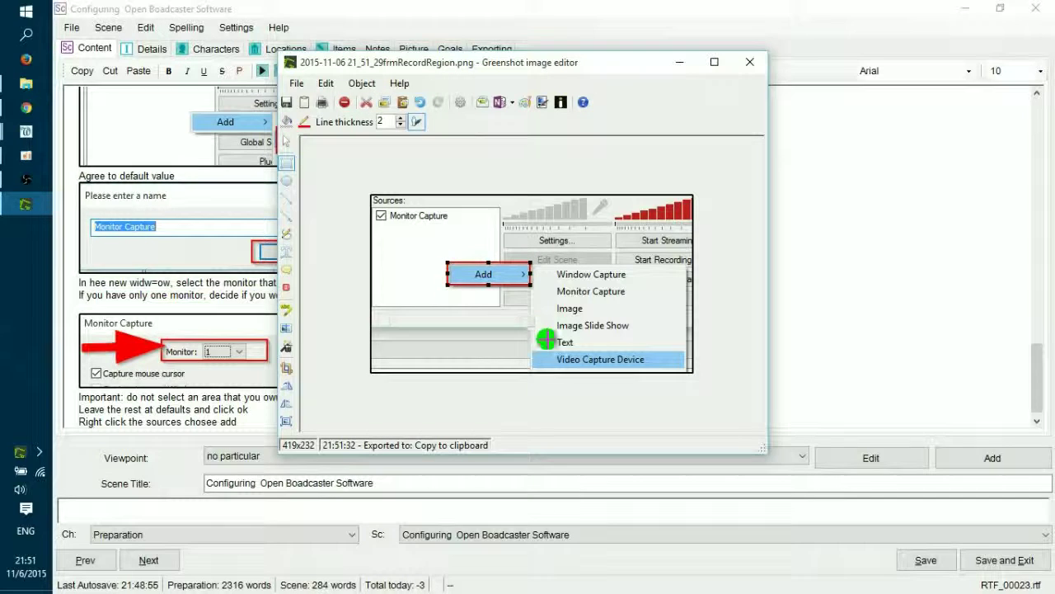
drag(528, 347, 686, 372)
click(304, 102)
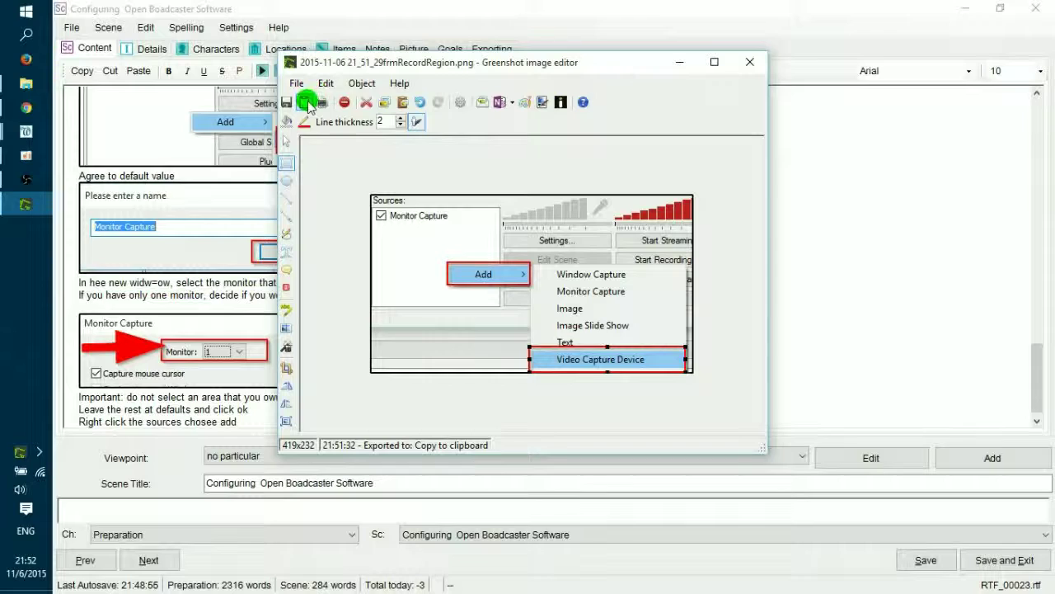
click(750, 62)
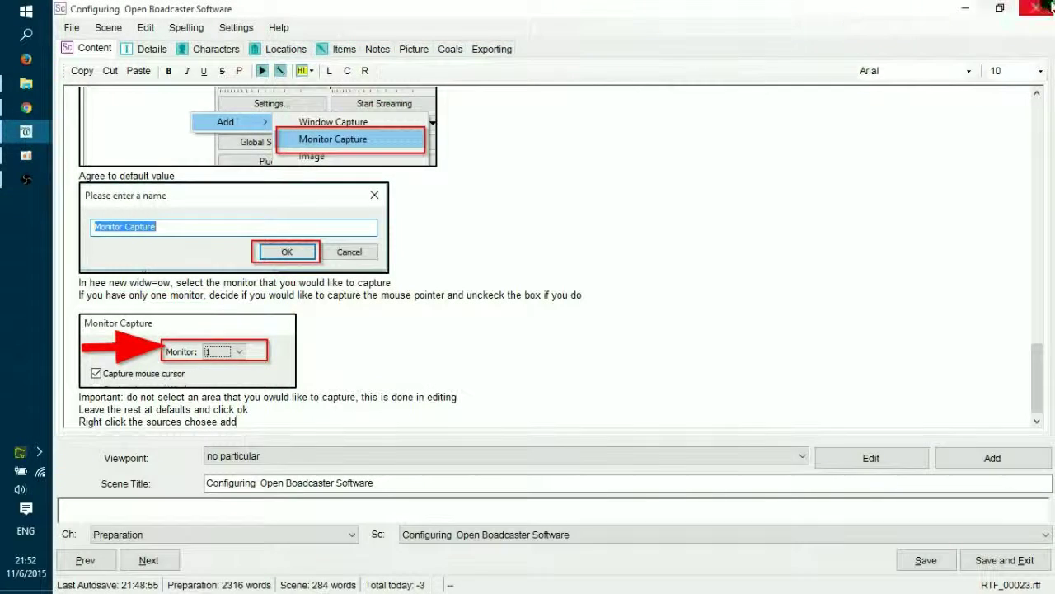
Paste the annotated Sources image on a new line at the end of the scene text.
click(960, 8)
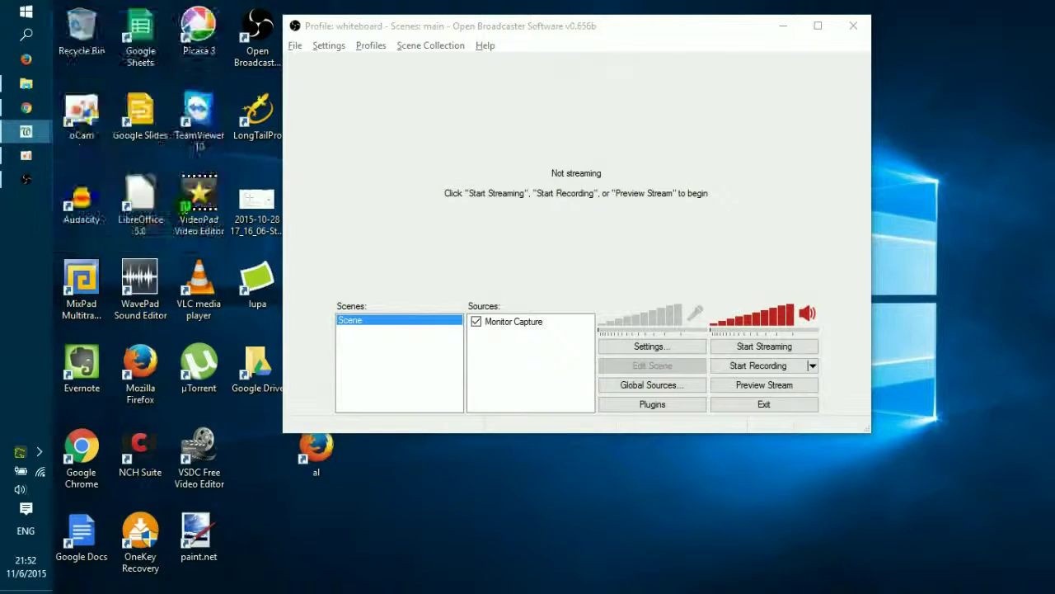
click(26, 131)
click(781, 422)
key(Return)
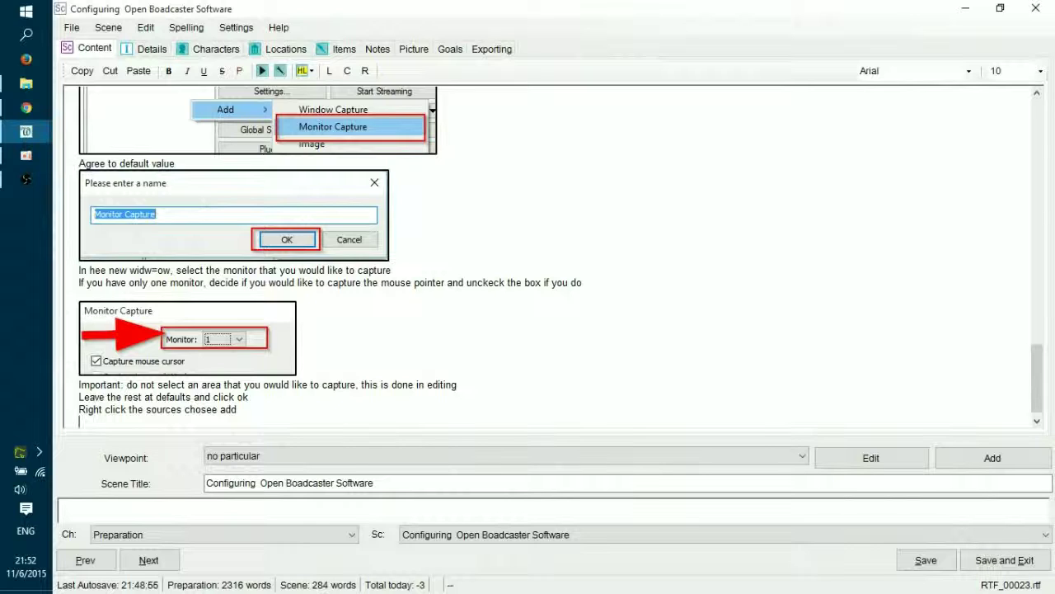
click(780, 422)
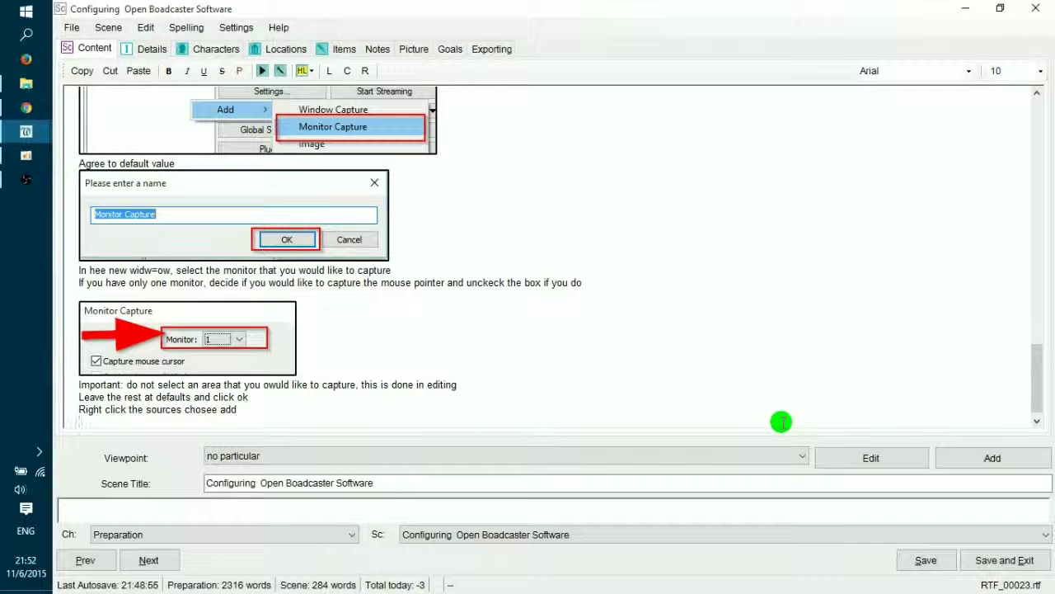
key(ctrl+v)
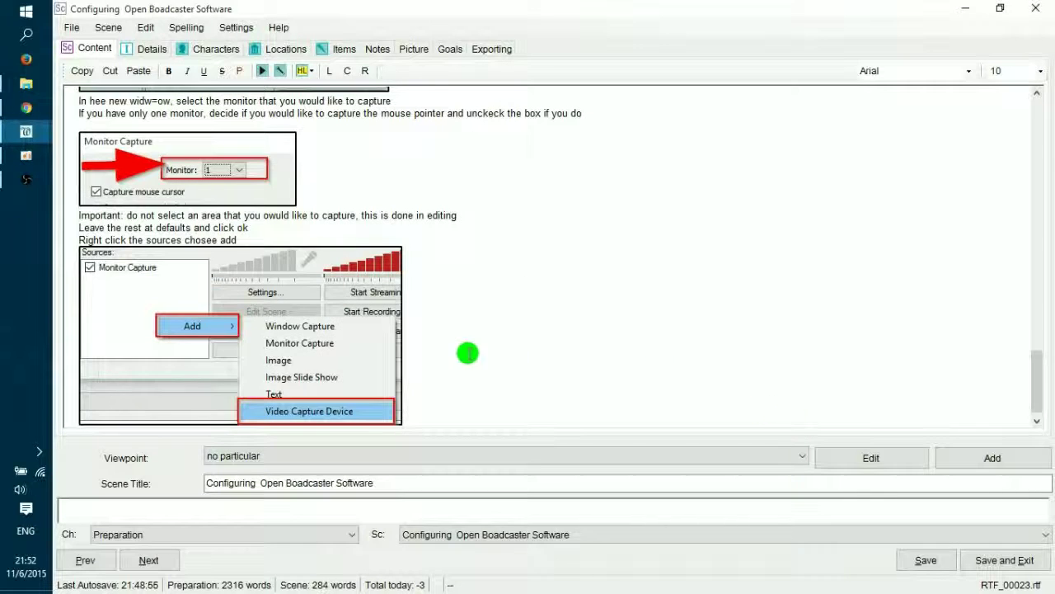
Extend the line above the pasted Sources image with "nd then Video capture device".
click(248, 278)
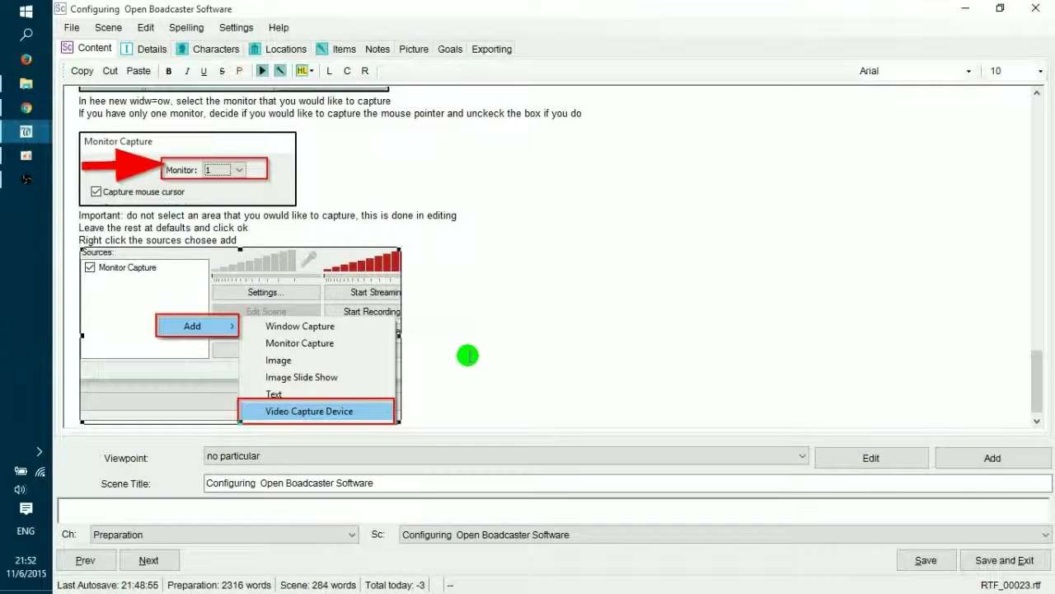
click(306, 237)
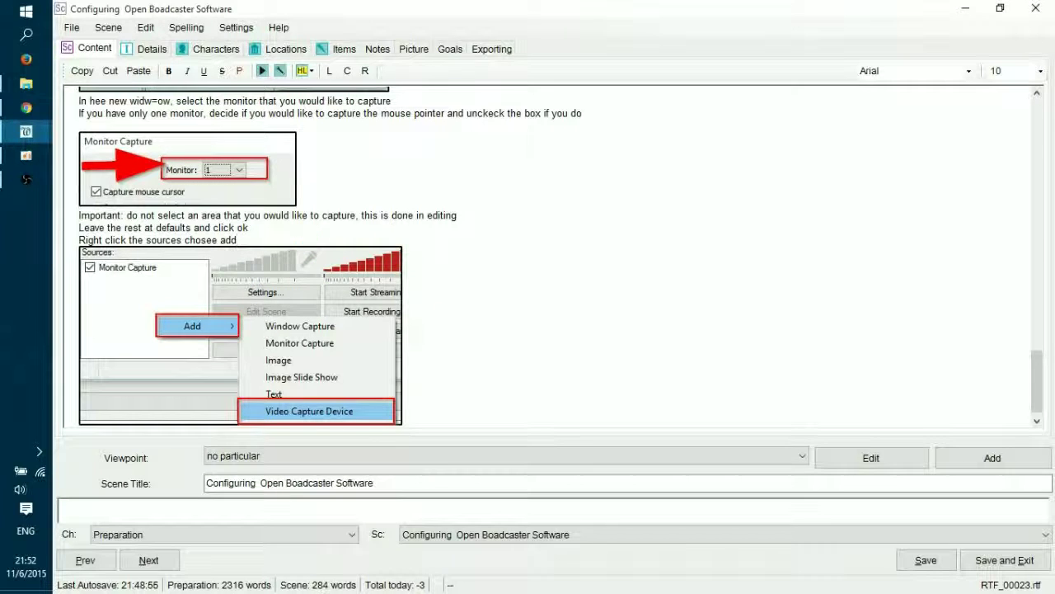
text(d nd then Video capture device)
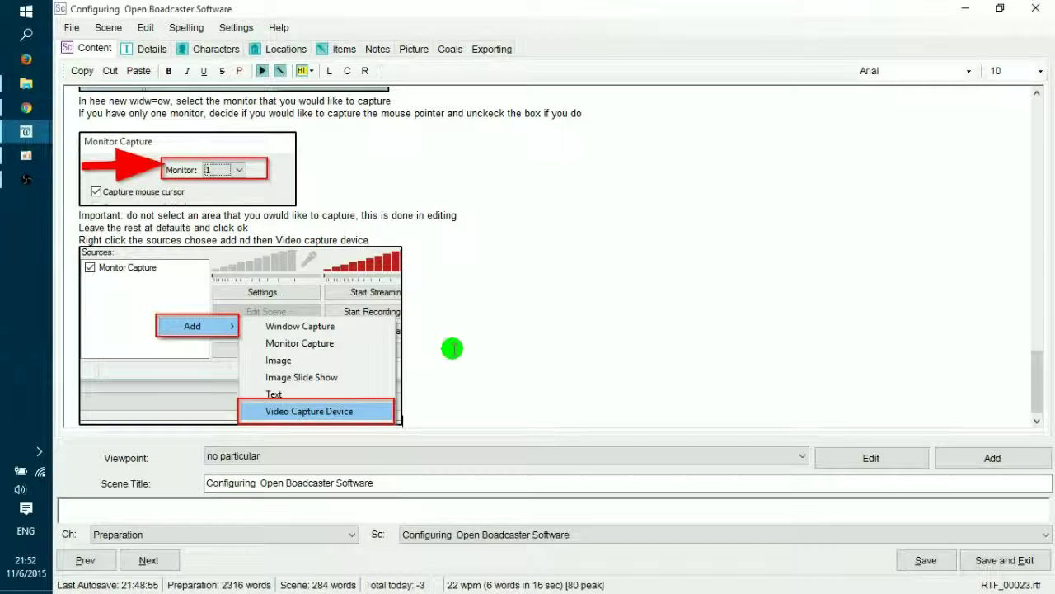
Switch from the scene editor to Open Broadcaster Software.
scroll(452, 349, down, 1)
key(alt+Tab)
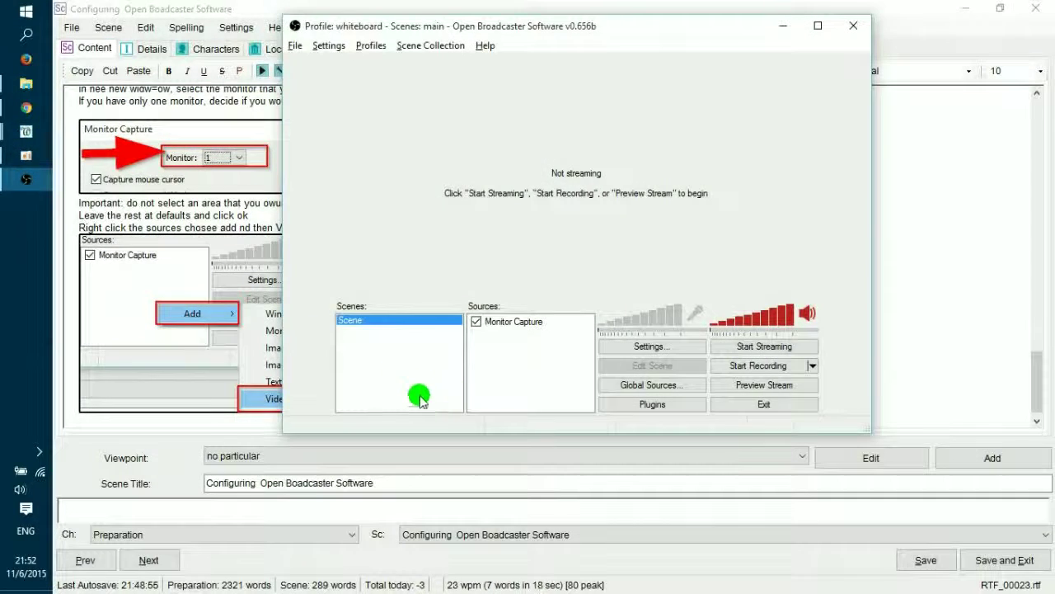
mouse_move(546, 393)
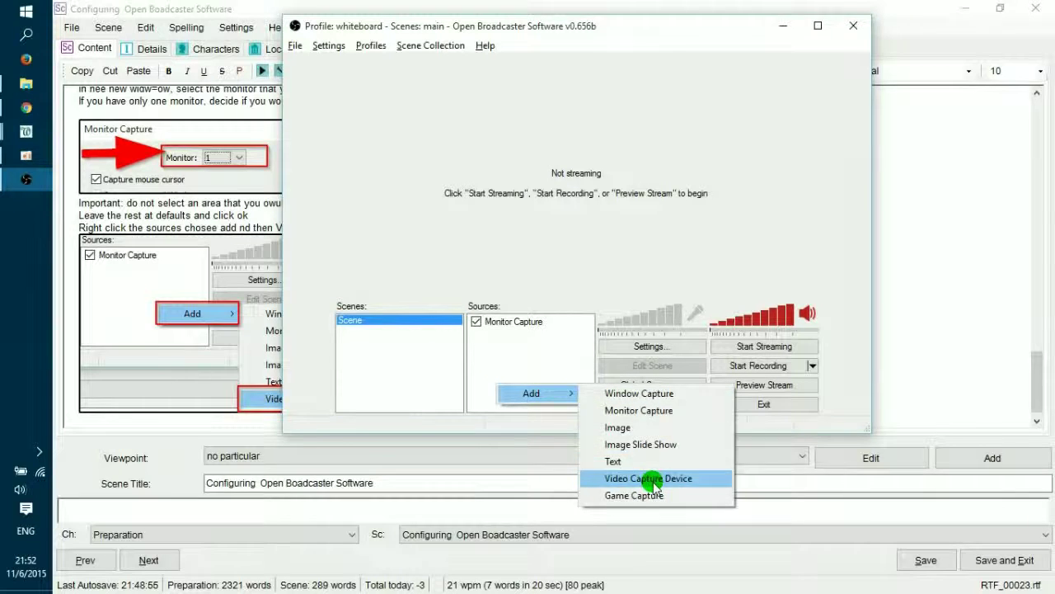
click(671, 478)
click(604, 316)
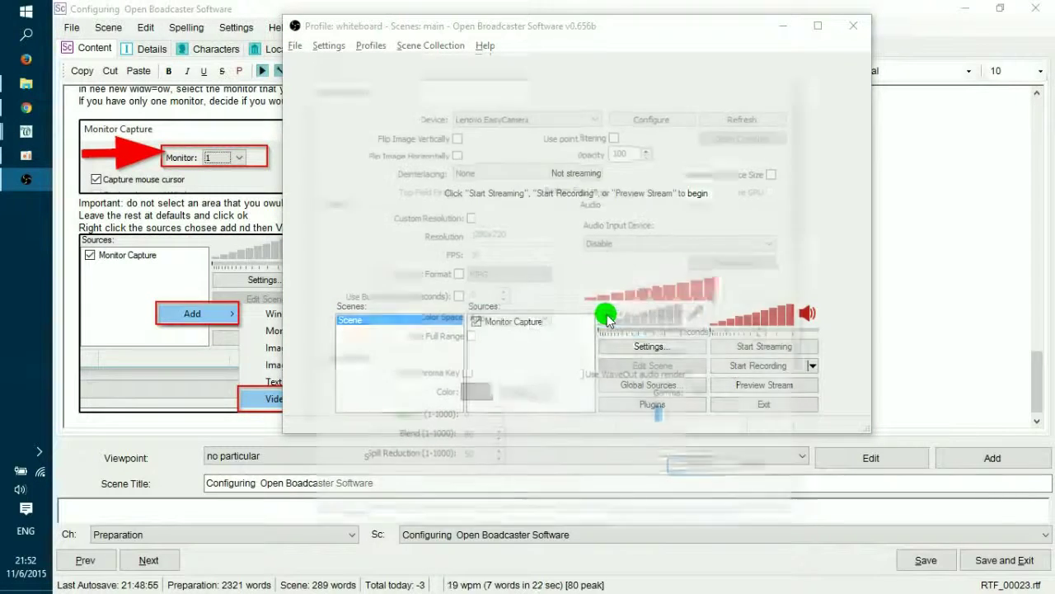
click(760, 468)
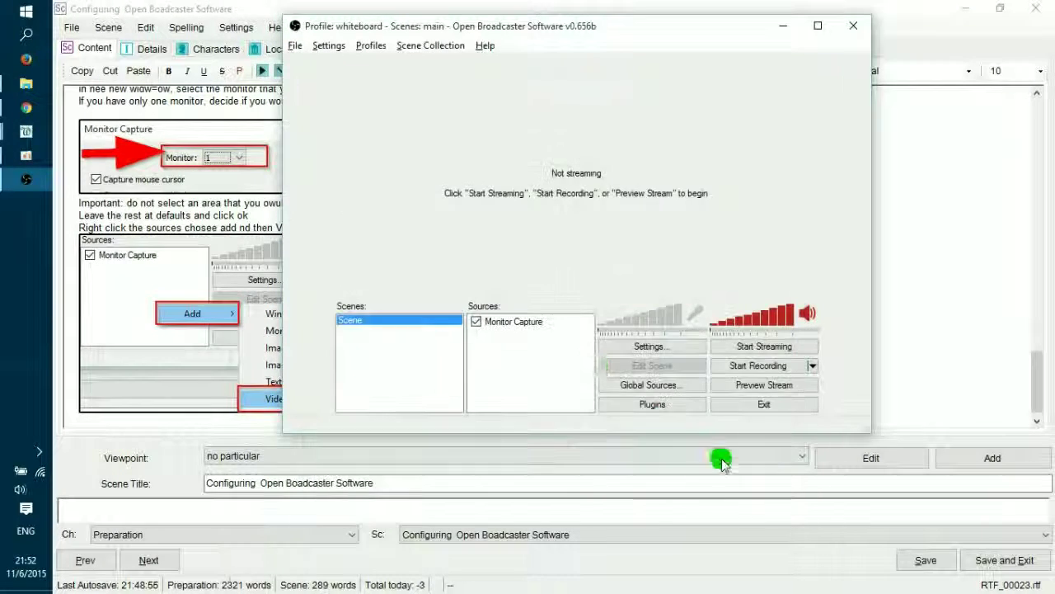
Start adding a Video Capture Device source and take a region screenshot of its name prompt down to the OK button.
right_click(505, 355)
mouse_move(548, 364)
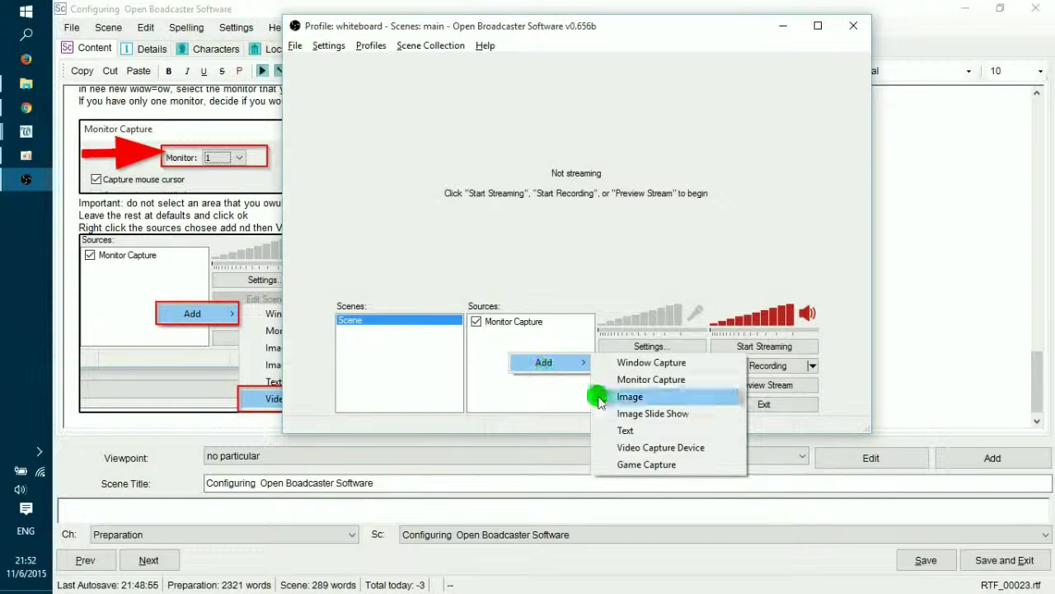
click(664, 446)
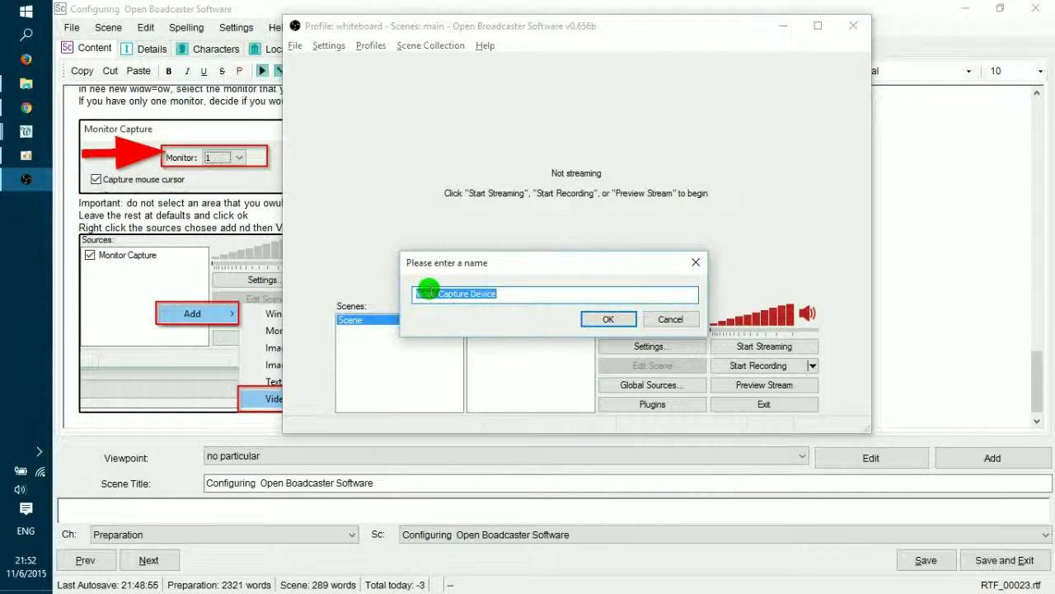
key(Print)
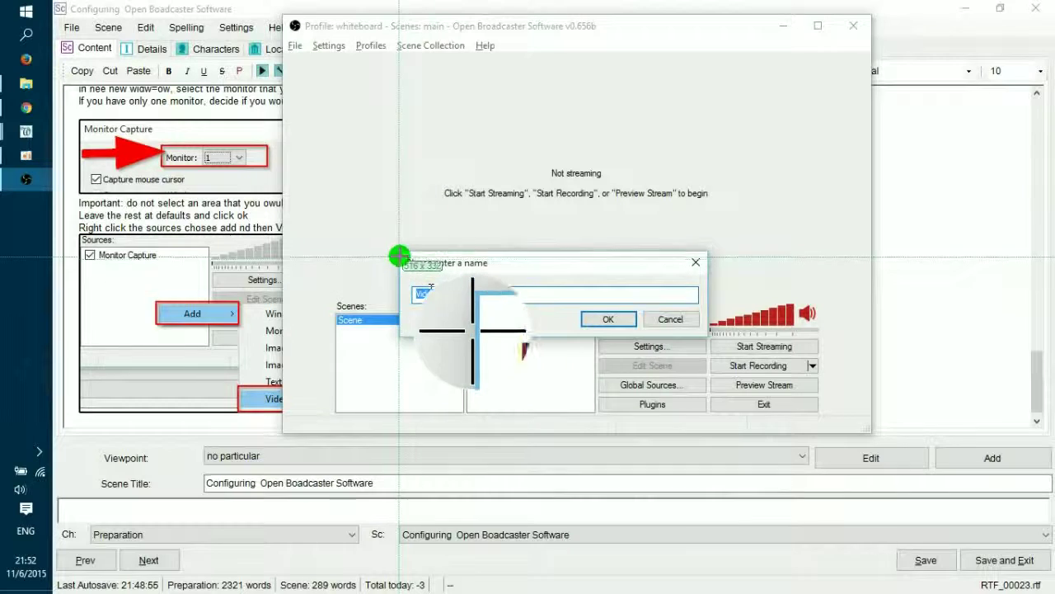
drag(400, 254, 658, 335)
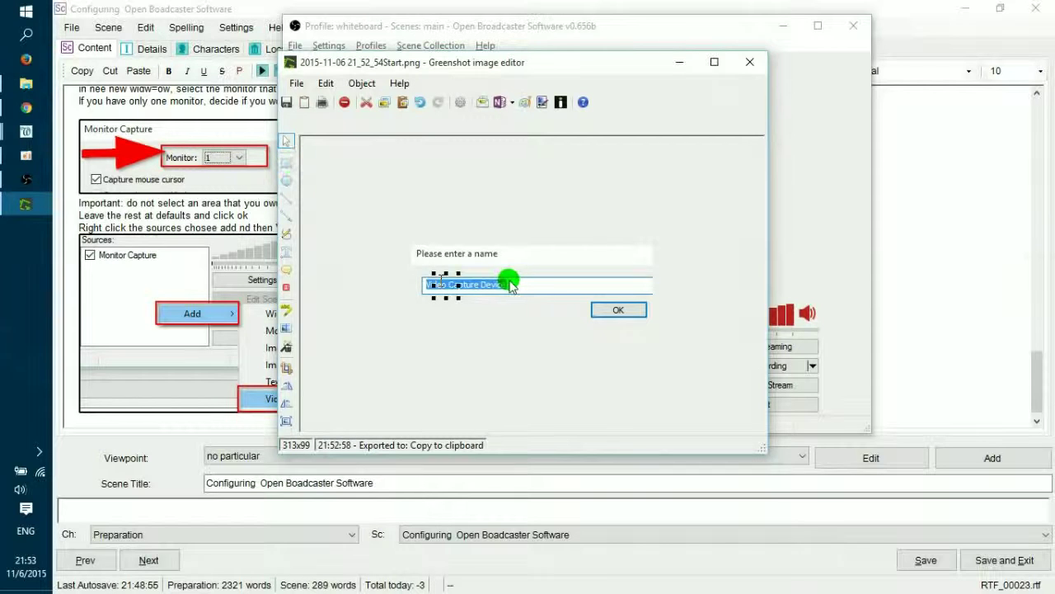
Mark the Video Capture Device name and the OK button with red rectangles in the Greenshot screenshot.
click(454, 284)
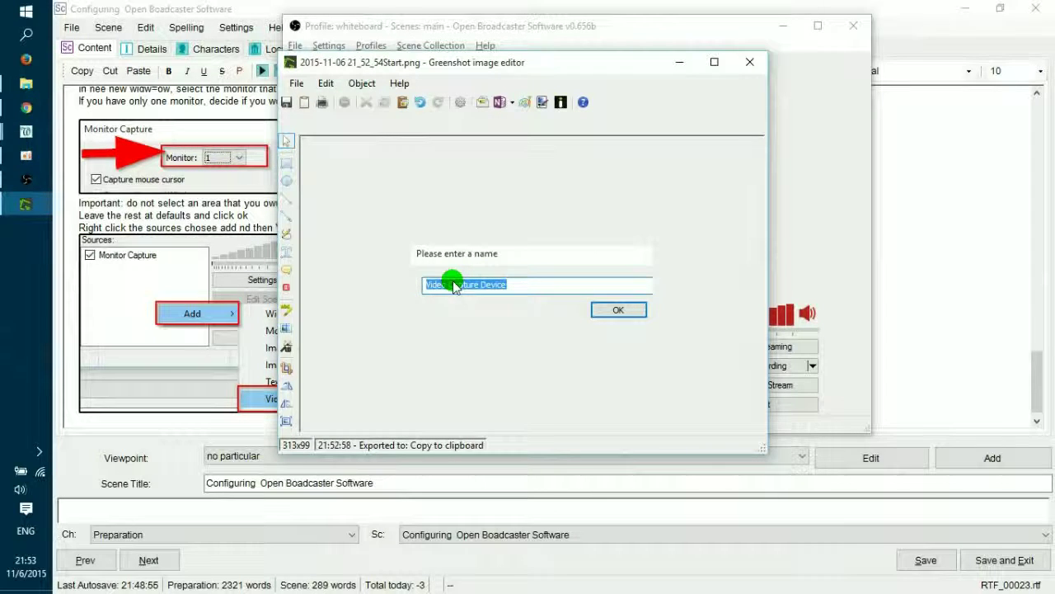
click(286, 162)
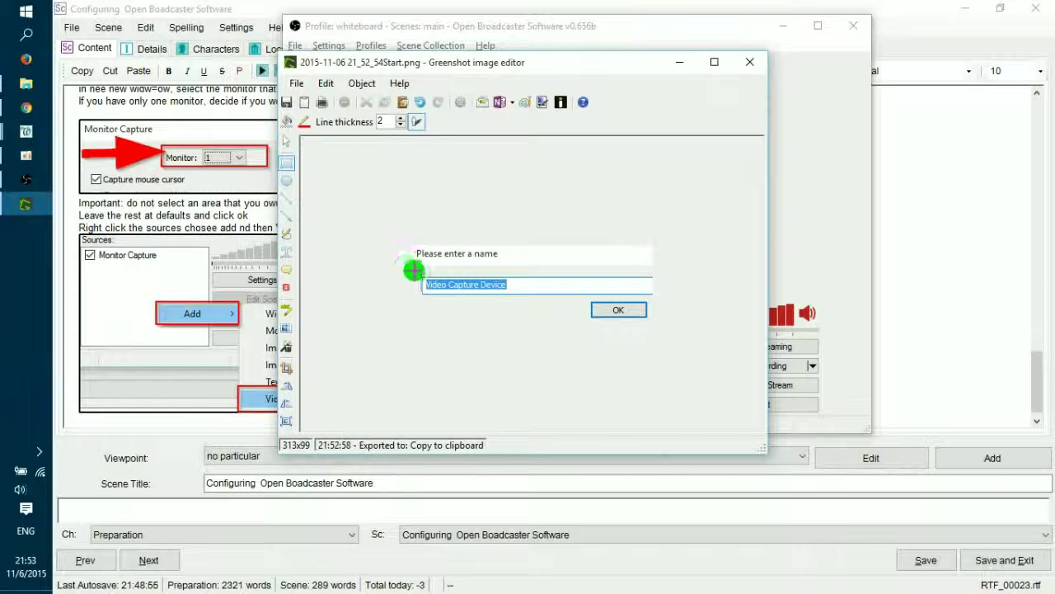
drag(417, 275, 651, 319)
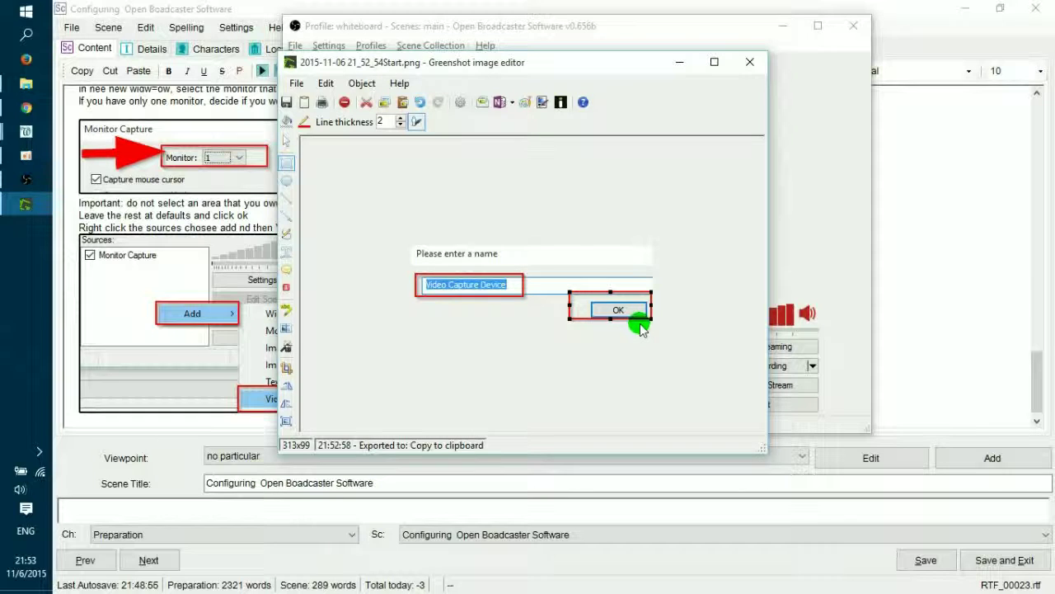
Add a border to the annotated name prompt screenshot, copy the image, and close the image editor.
click(305, 101)
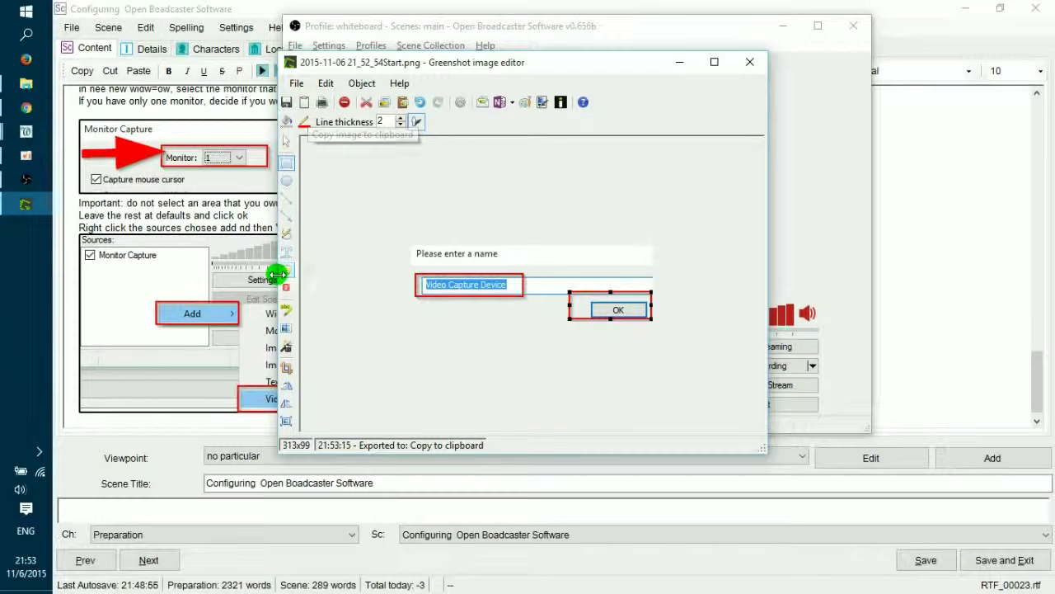
click(286, 347)
click(313, 349)
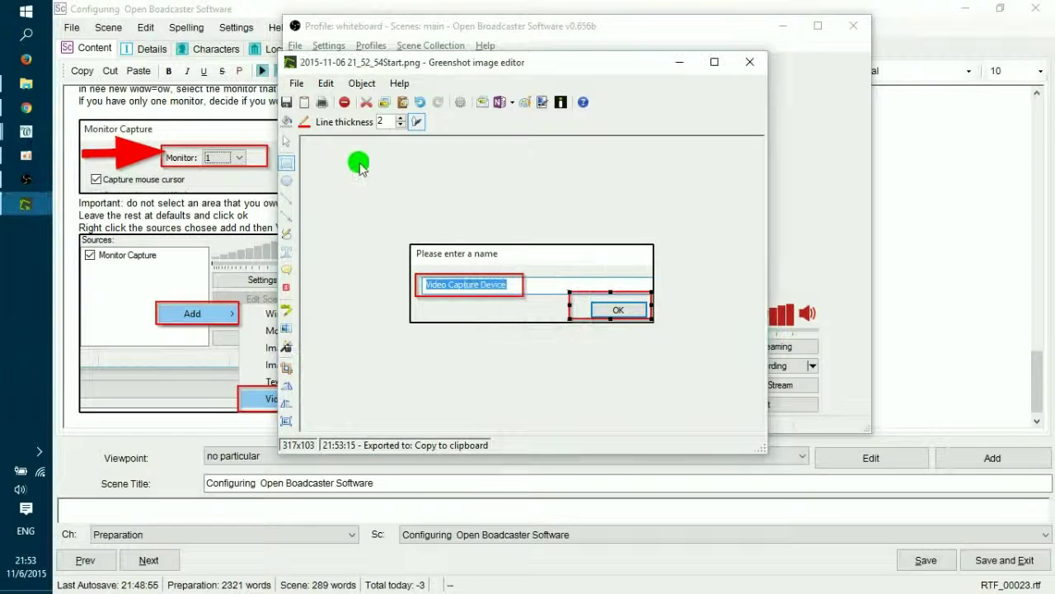
click(750, 61)
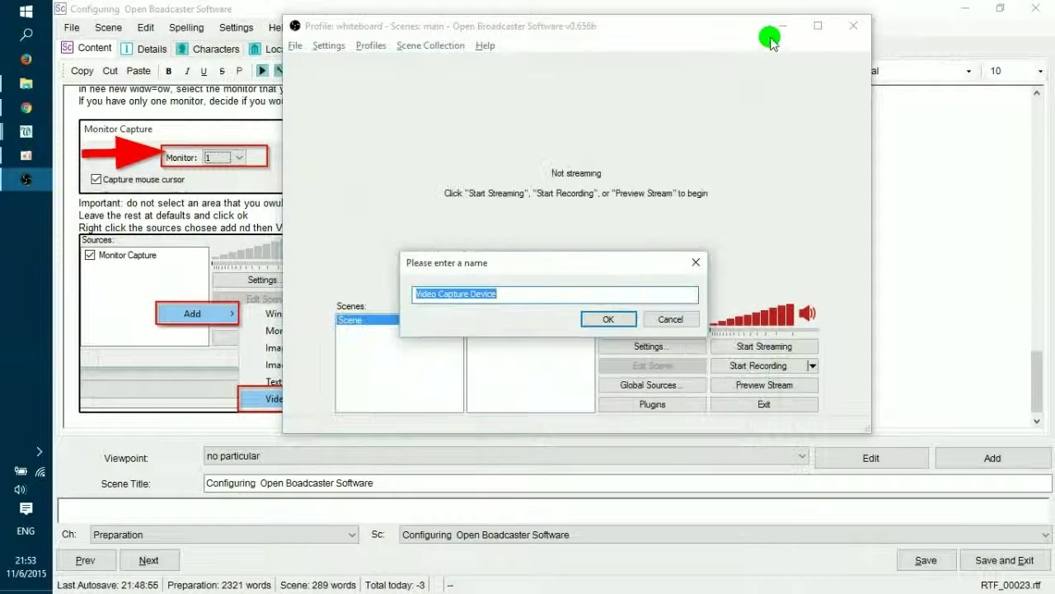
Accept the default name Video Capture Device for the new source and return to the yWriter scene editor.
click(613, 319)
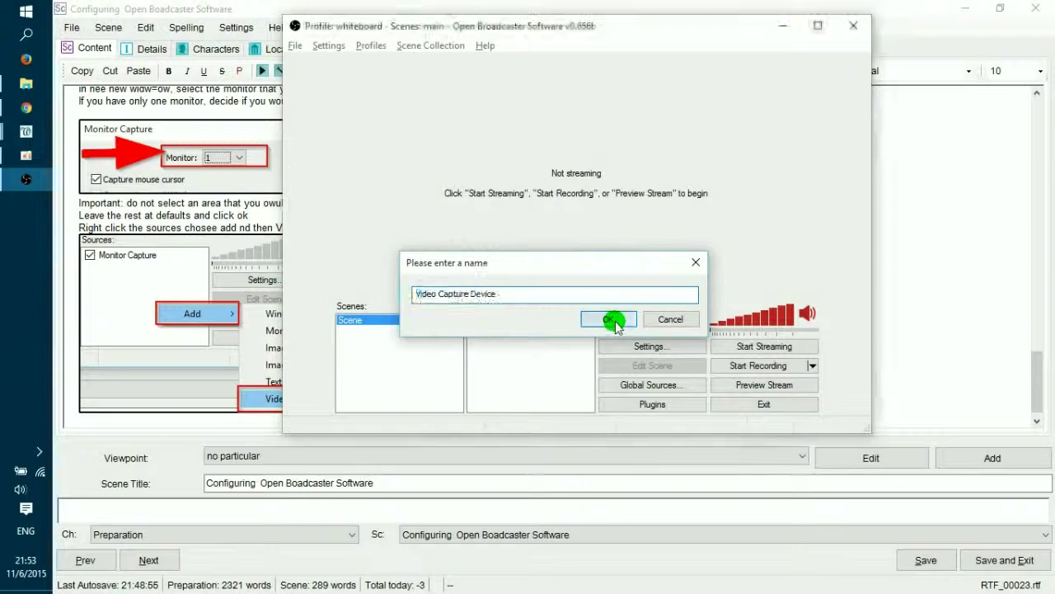
click(937, 321)
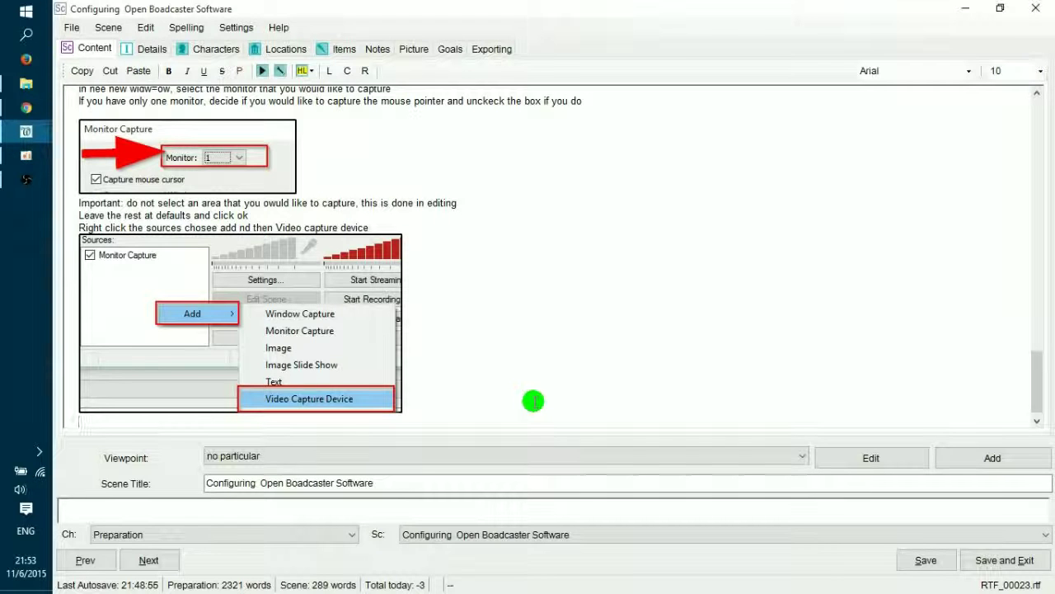
Add the line "Agree to defaults and click OK" below the Sources image and paste the annotated name prompt image under it.
text(Agree to deafa)
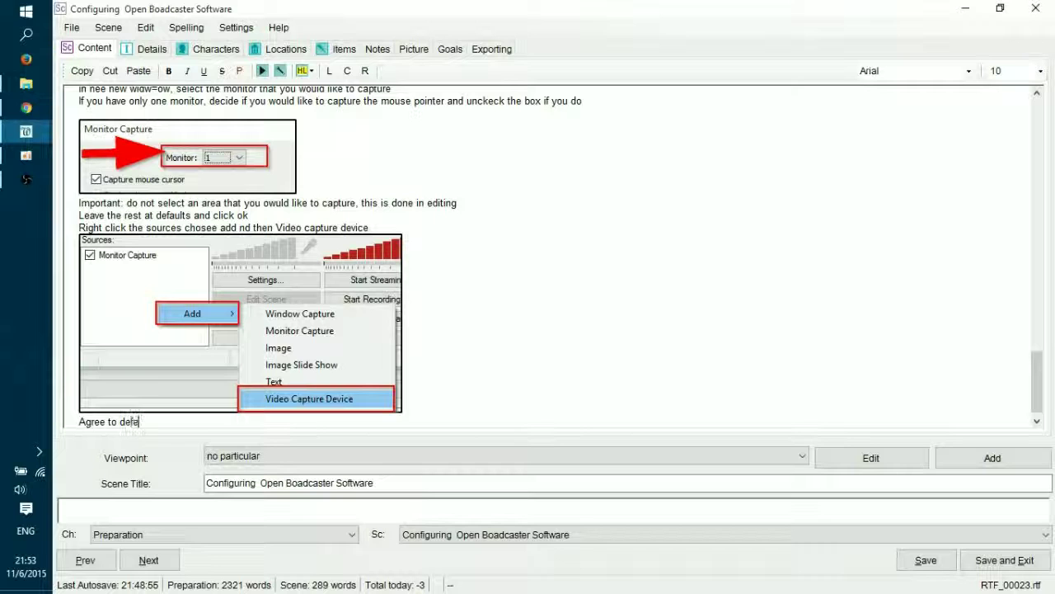
text(ults and click )
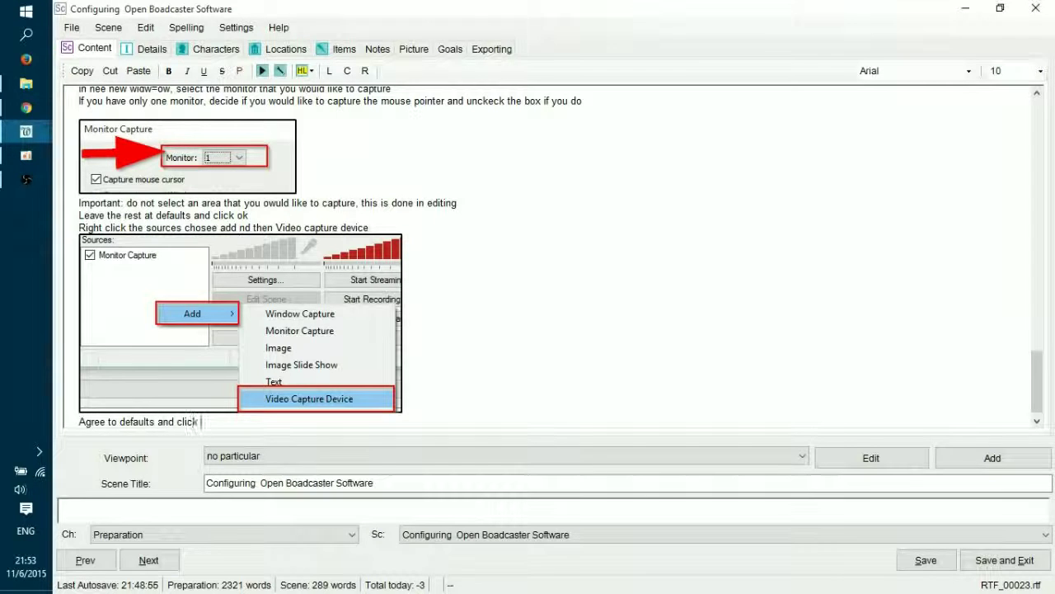
text(OK)
key(Return)
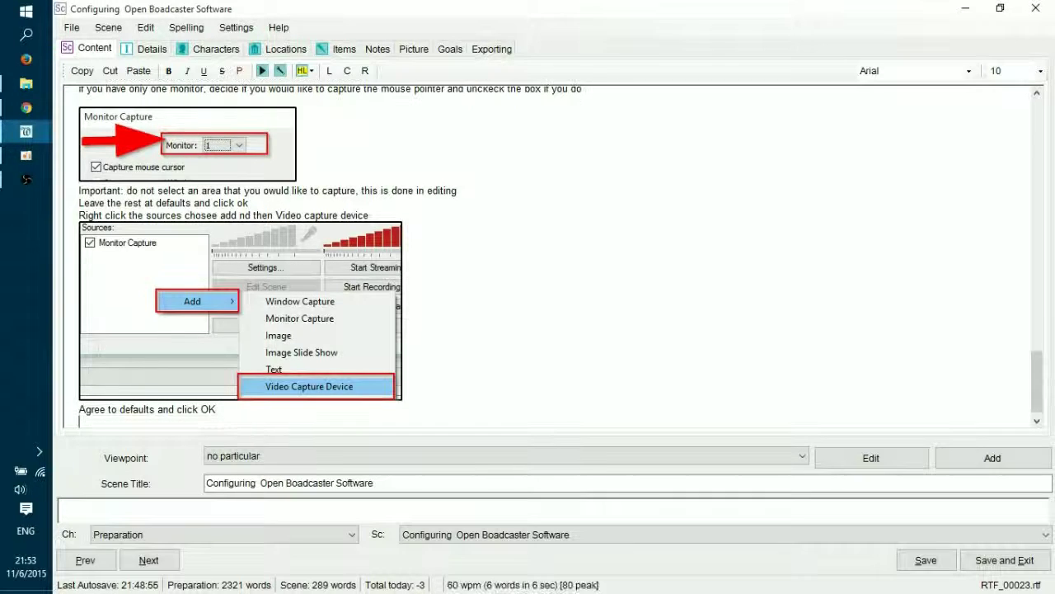
key(ctrl+v)
Switch to Open Broadcaster Software and take a 645 x 351 region screenshot of the Device Selection dialog, from its title to above Chroma Key.
key(alt+Tab)
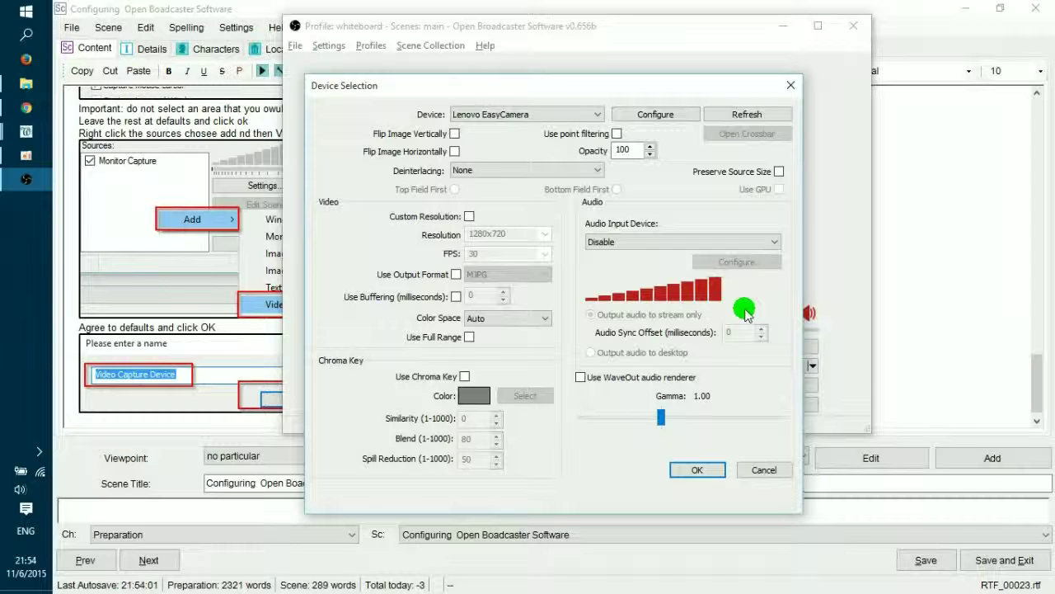
click(470, 216)
click(470, 216)
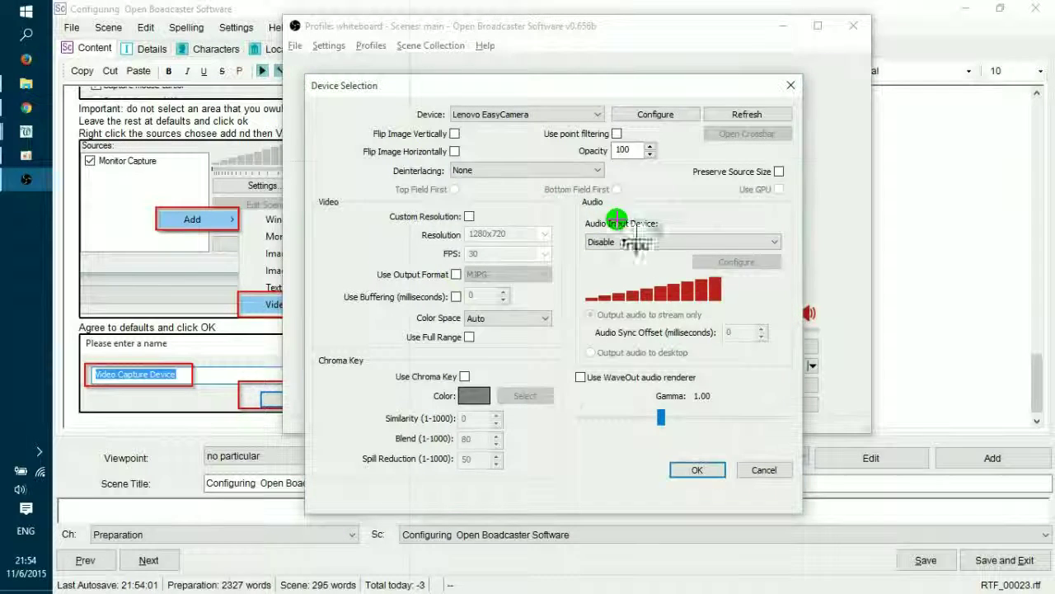
key(Print)
drag(303, 74, 800, 345)
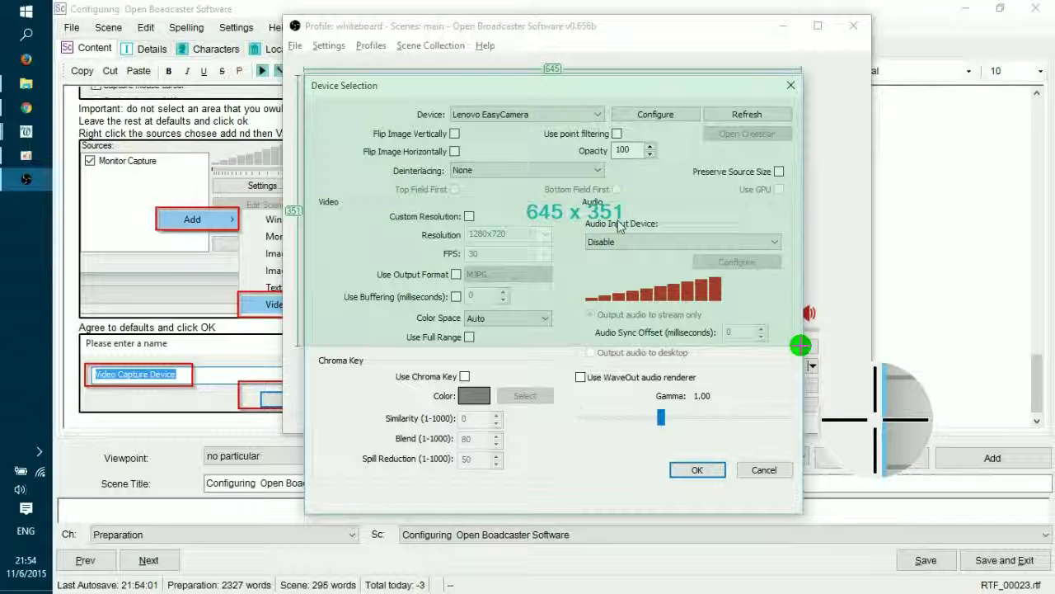
drag(801, 345, 802, 347)
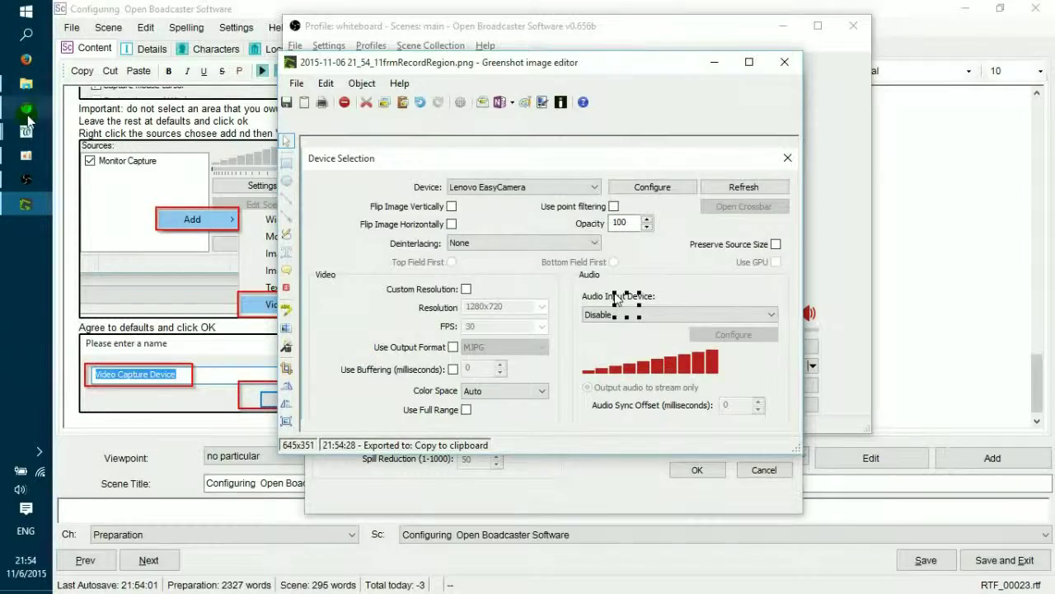
Switch to the main yWriter project window with the chapter list.
click(28, 116)
click(30, 132)
click(80, 105)
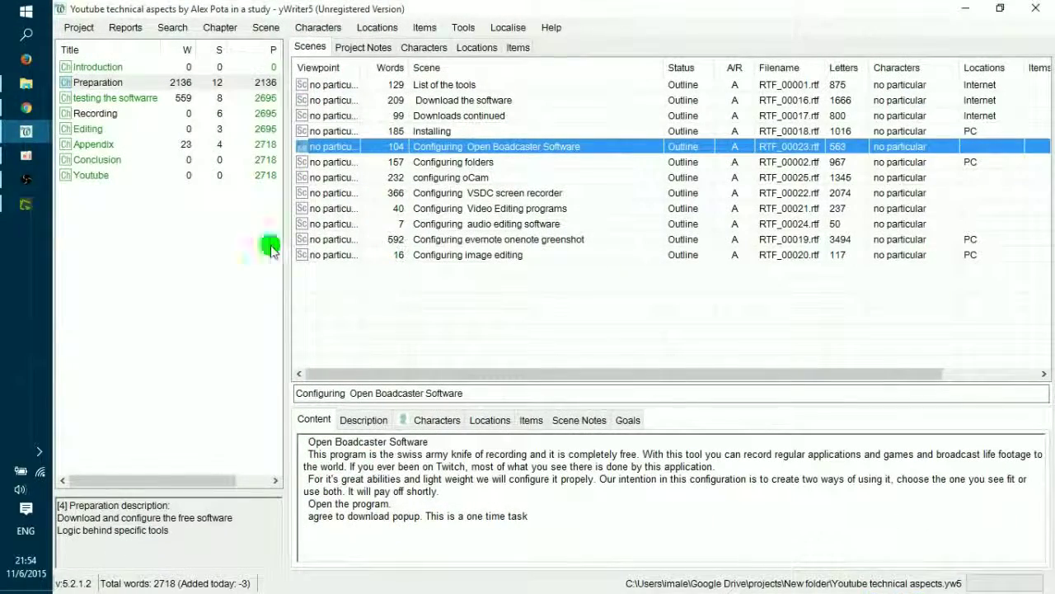
Add "chroma key" as a new last line in the Appendix chapter's description and save the chapter details.
click(97, 145)
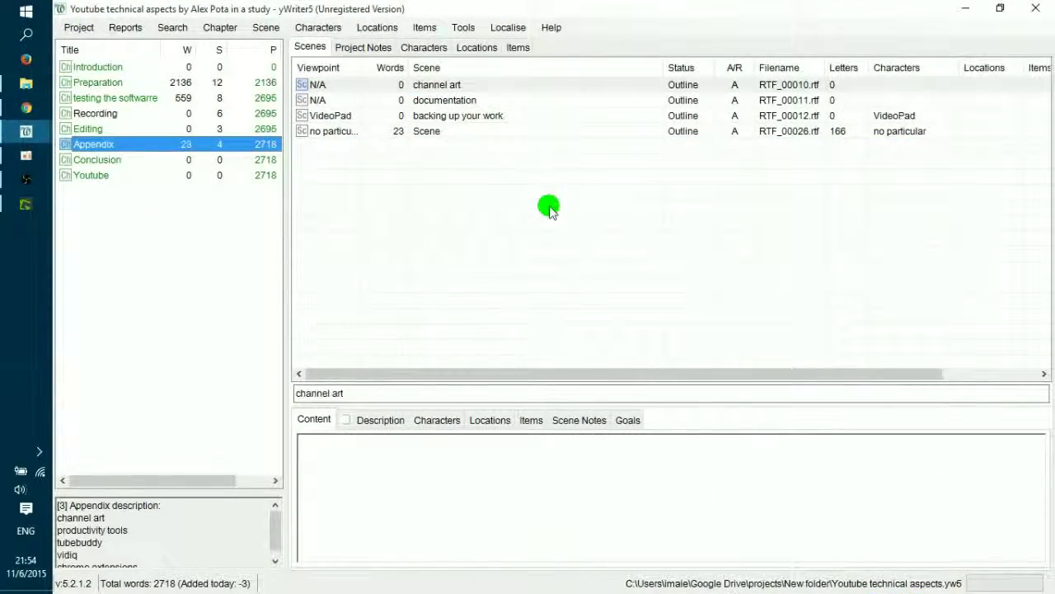
right_click(111, 141)
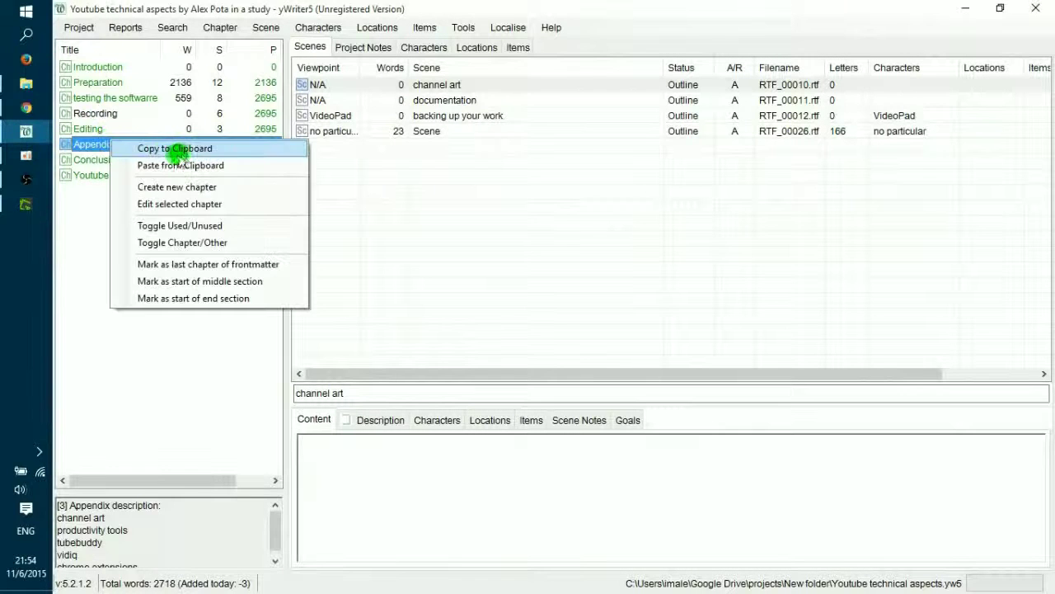
click(71, 146)
double_click(71, 146)
click(561, 310)
key(Return)
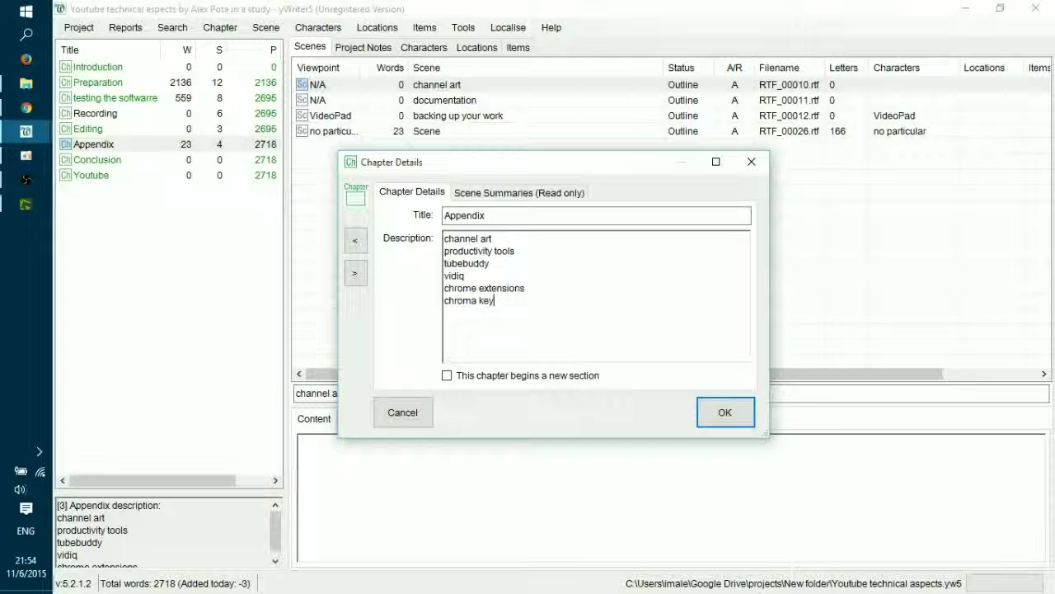
click(749, 407)
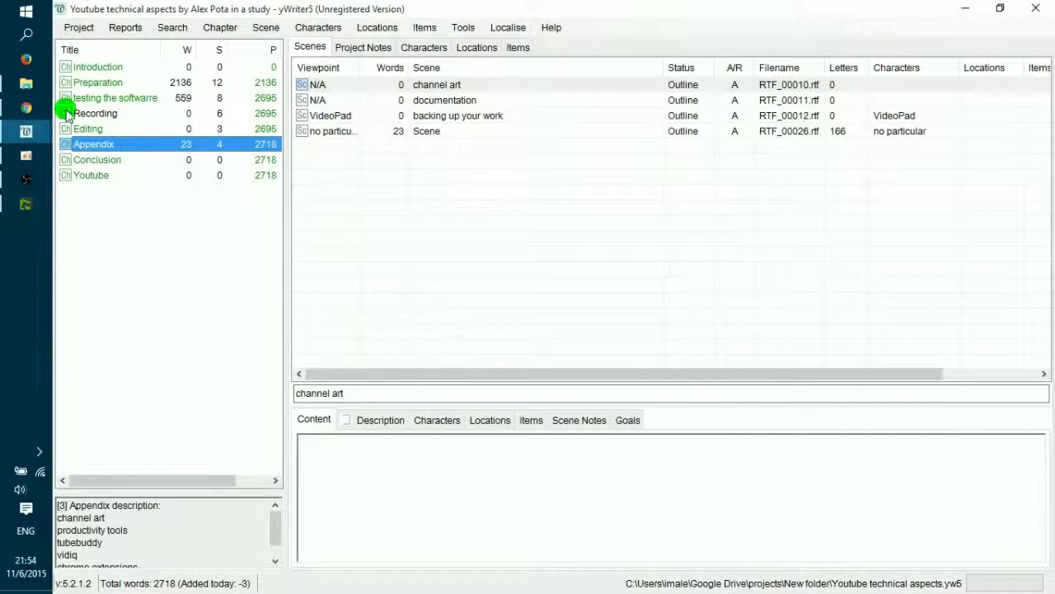
Return to the scene editor, and from there switch to the Device Selection dialog in Open Broadcaster Software.
click(26, 131)
click(123, 164)
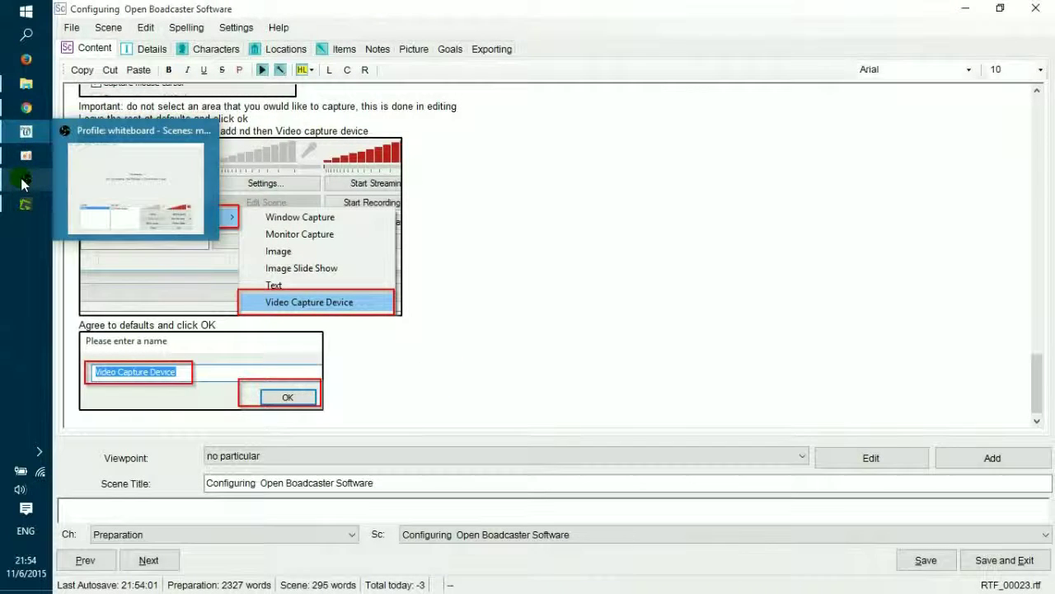
click(23, 180)
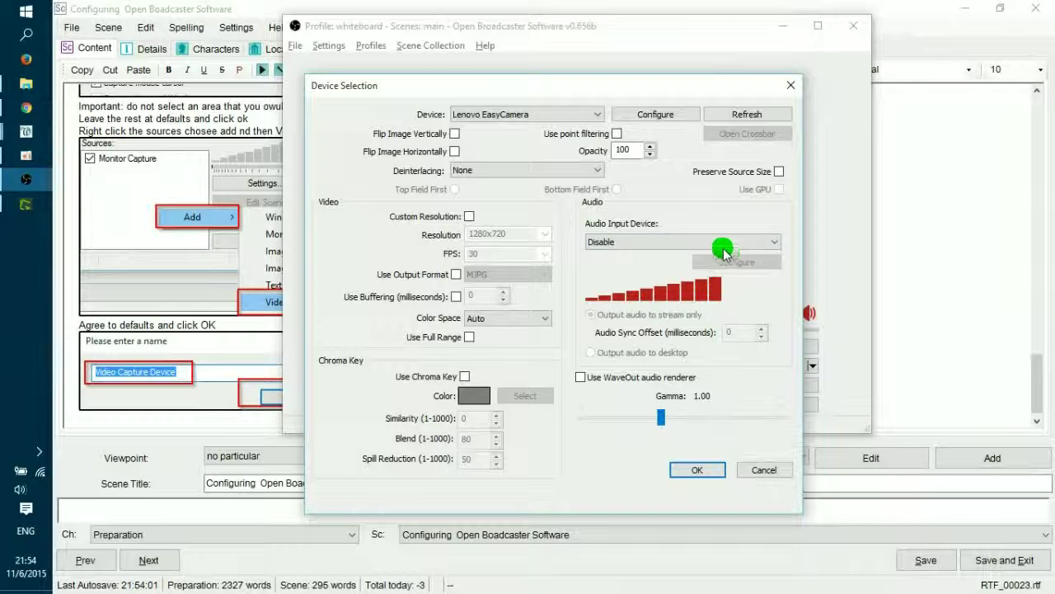
click(23, 192)
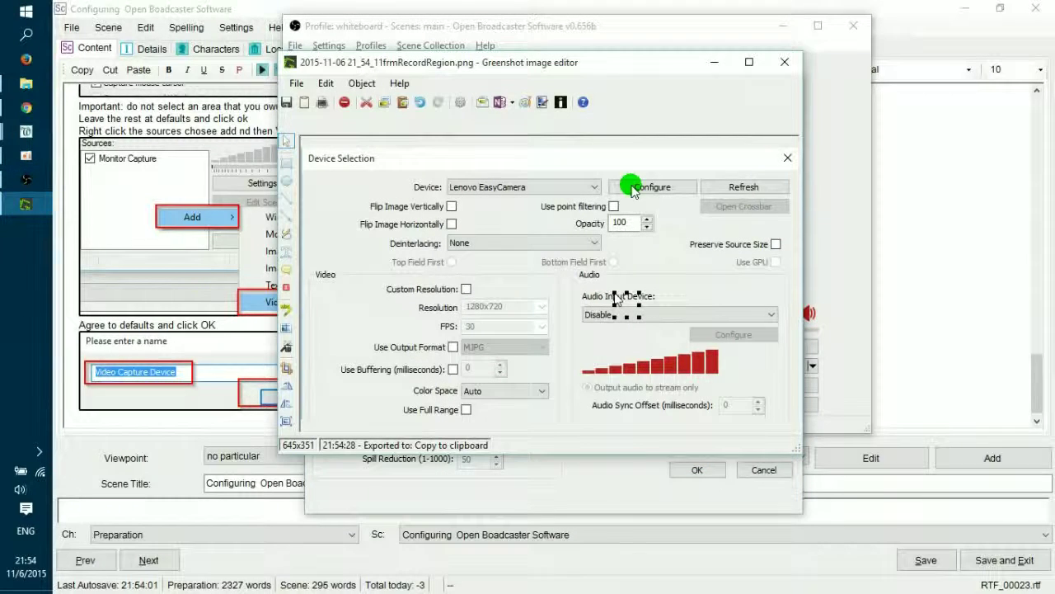
double_click(638, 66)
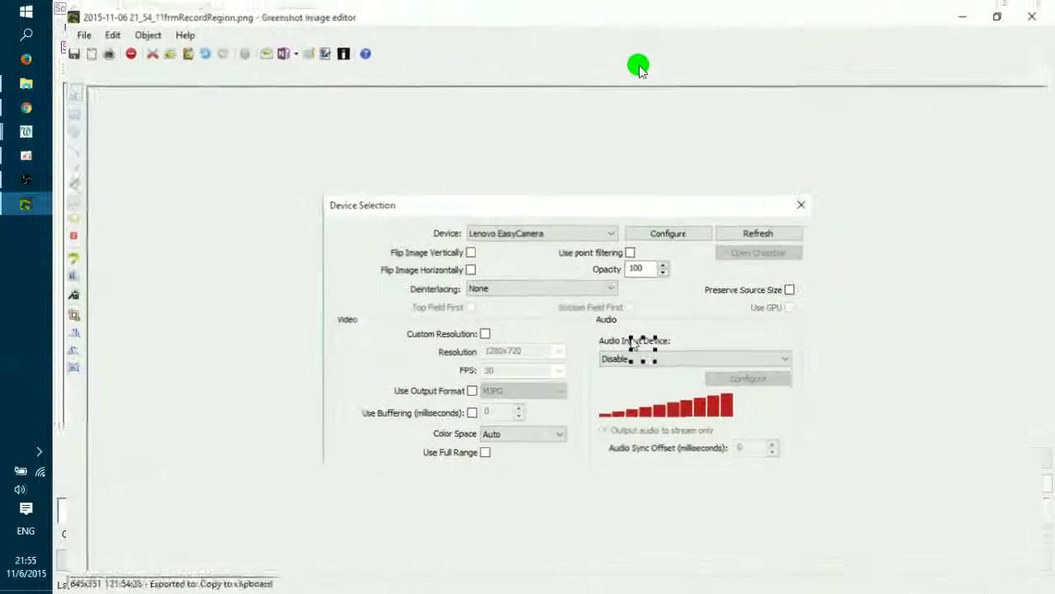
click(60, 288)
click(196, 287)
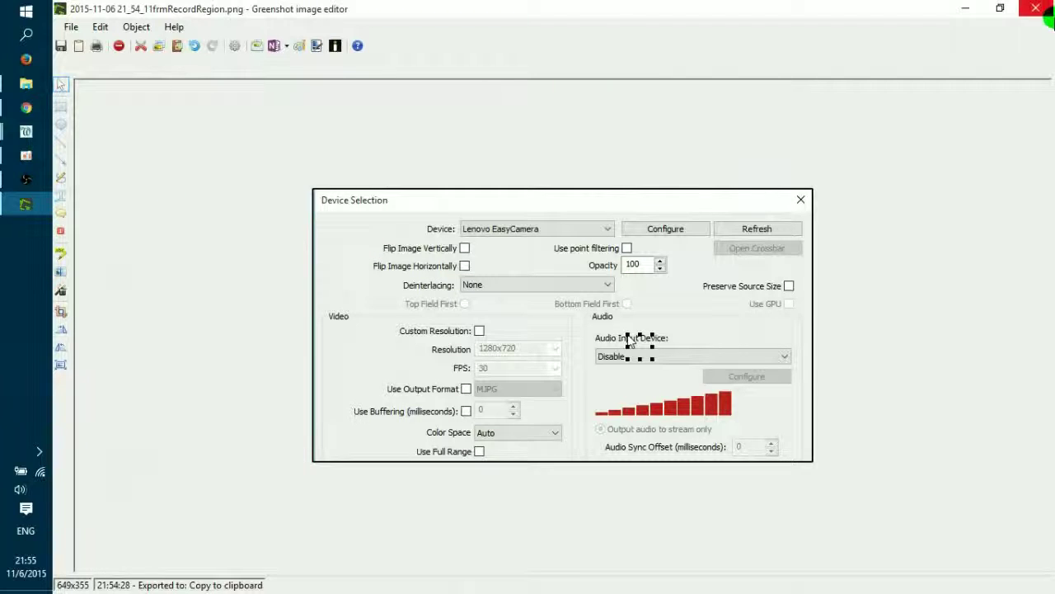
click(1037, 10)
click(566, 355)
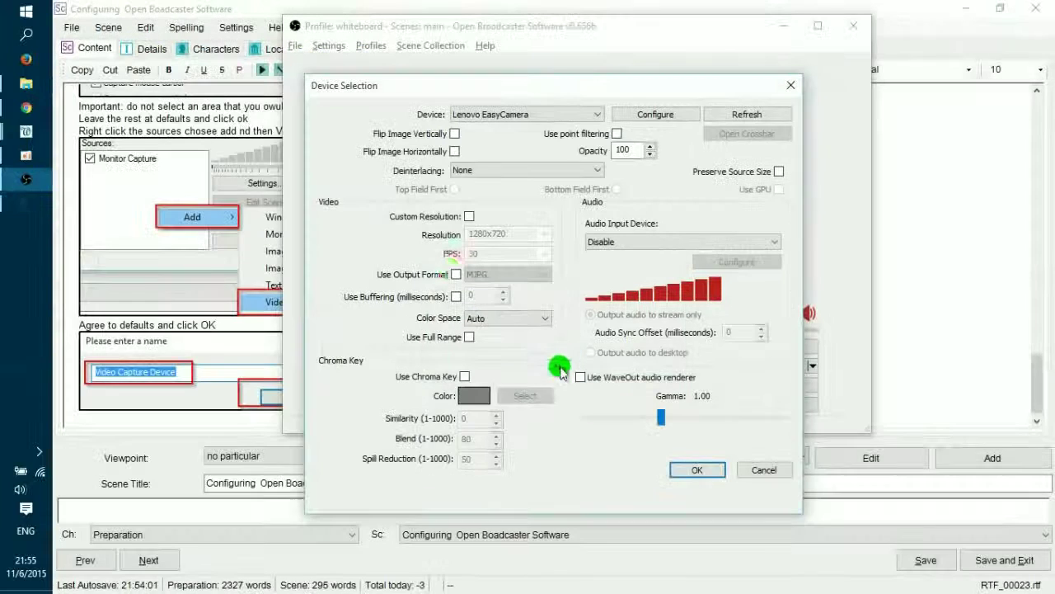
Enable a custom resolution of 320x240 for the Lenovo EasyCamera, accept it, and briefly preview the stream.
click(469, 216)
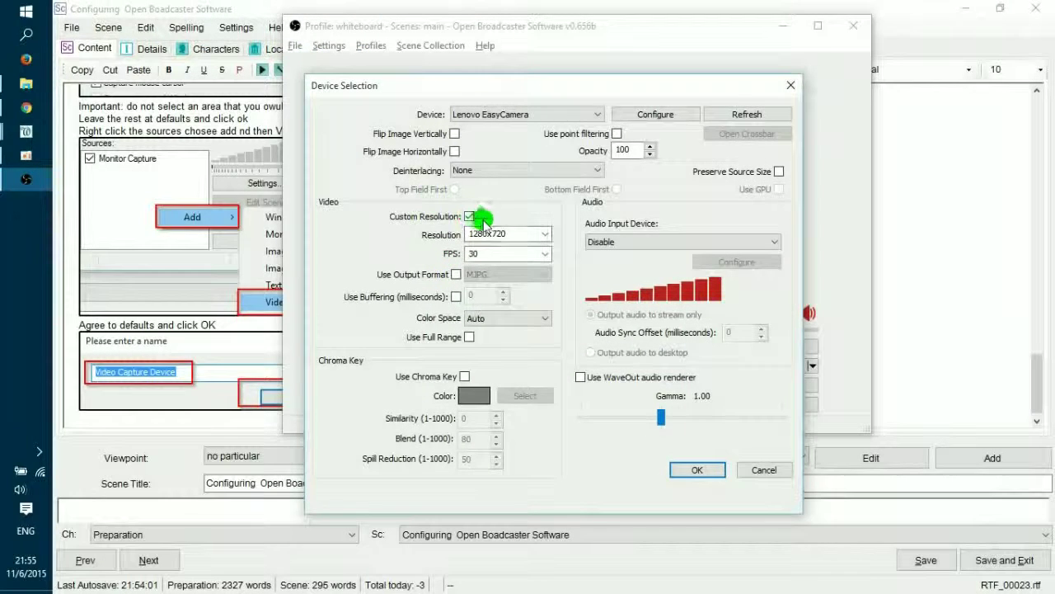
click(551, 234)
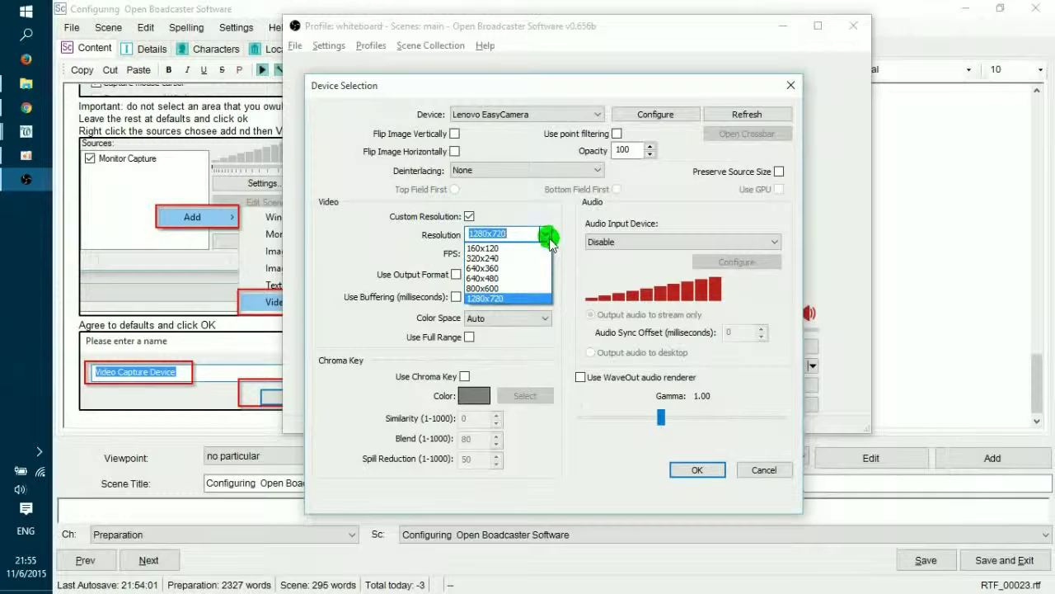
click(536, 259)
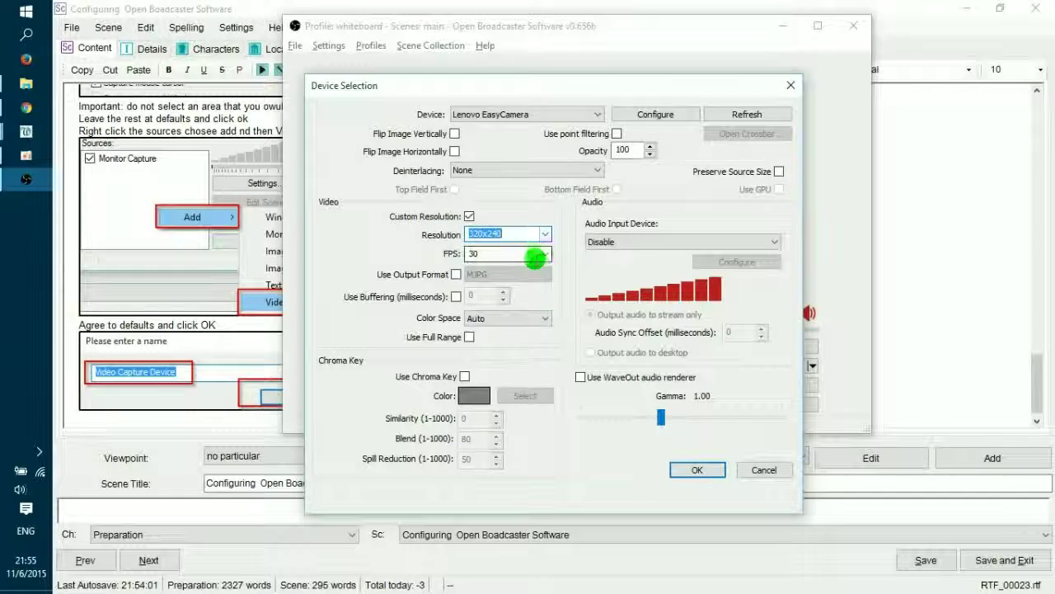
click(695, 472)
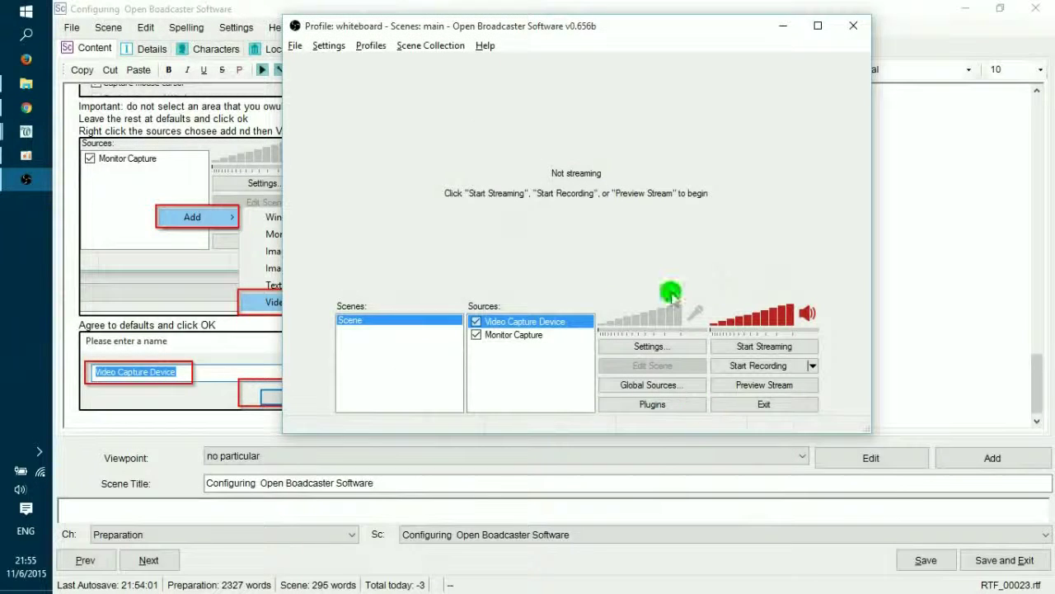
click(768, 385)
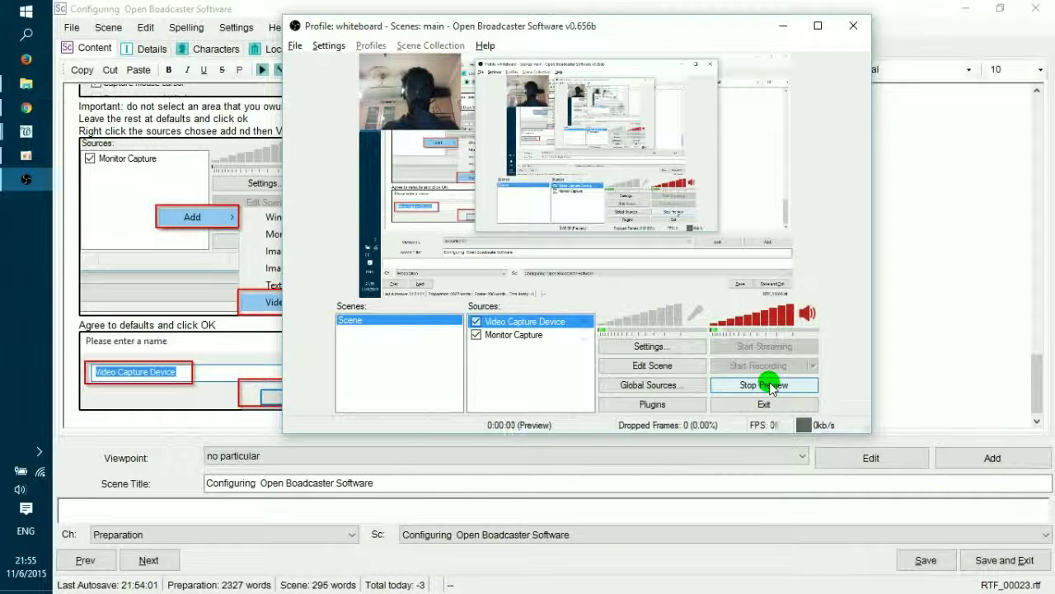
click(769, 385)
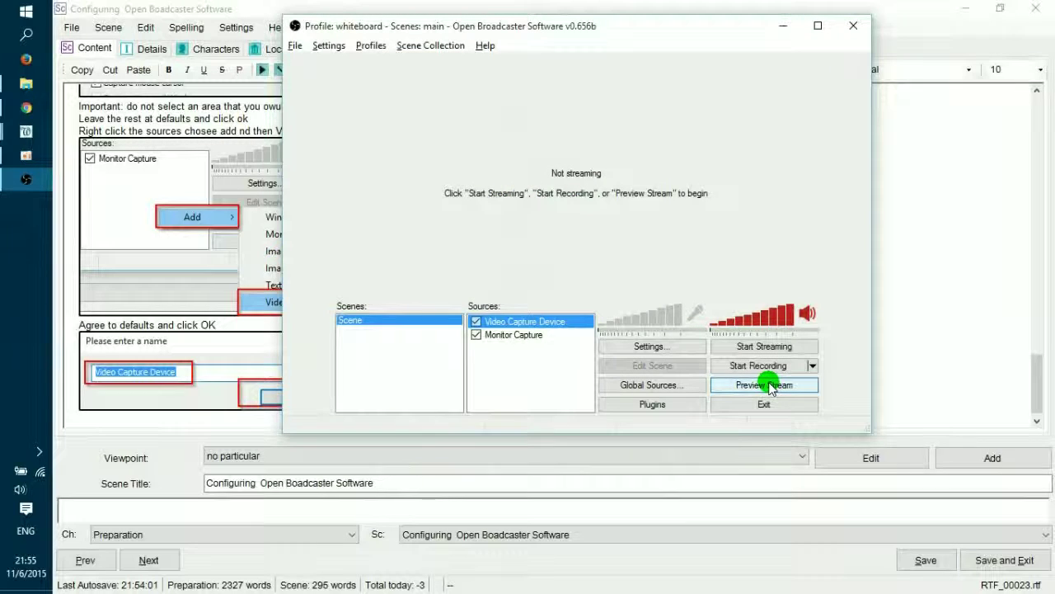
Capture the Video Capture Device's settings dialog with its custom resolution list open, and add a border to the screenshot in Greenshot.
click(531, 338)
double_click(527, 323)
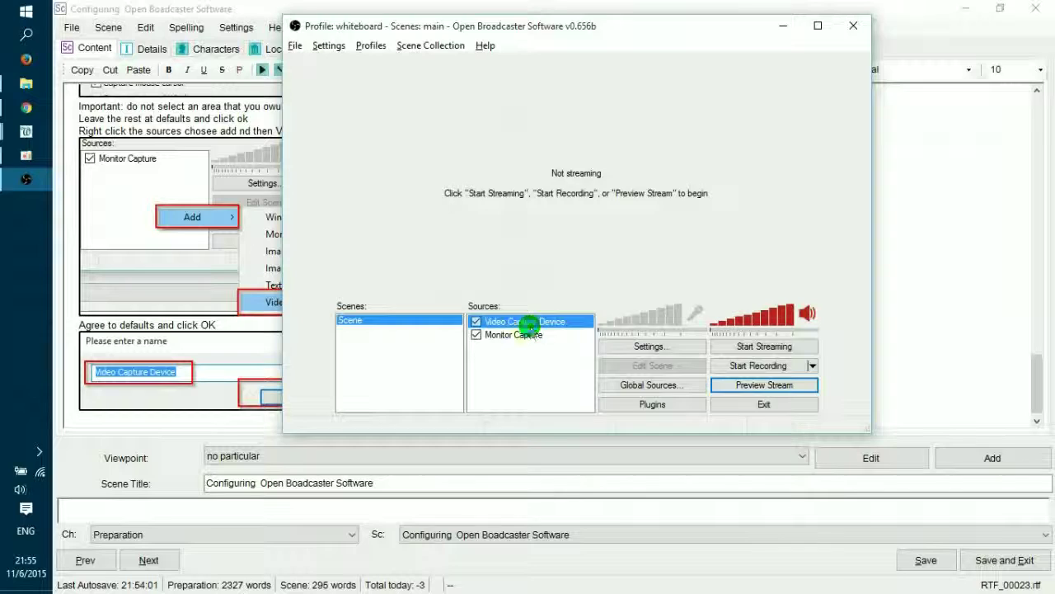
click(469, 216)
click(540, 233)
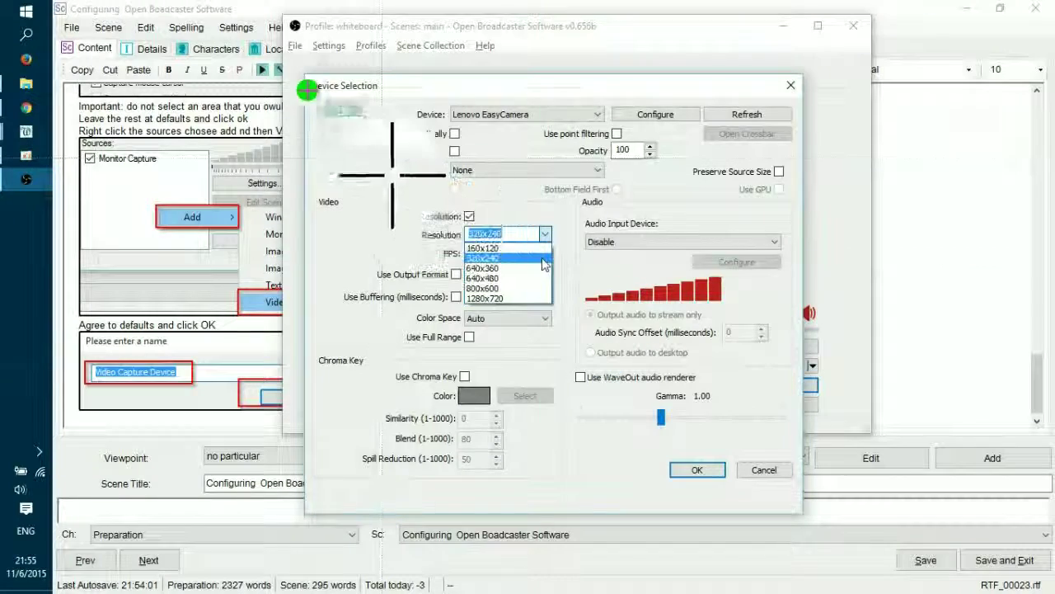
drag(578, 168, 797, 349)
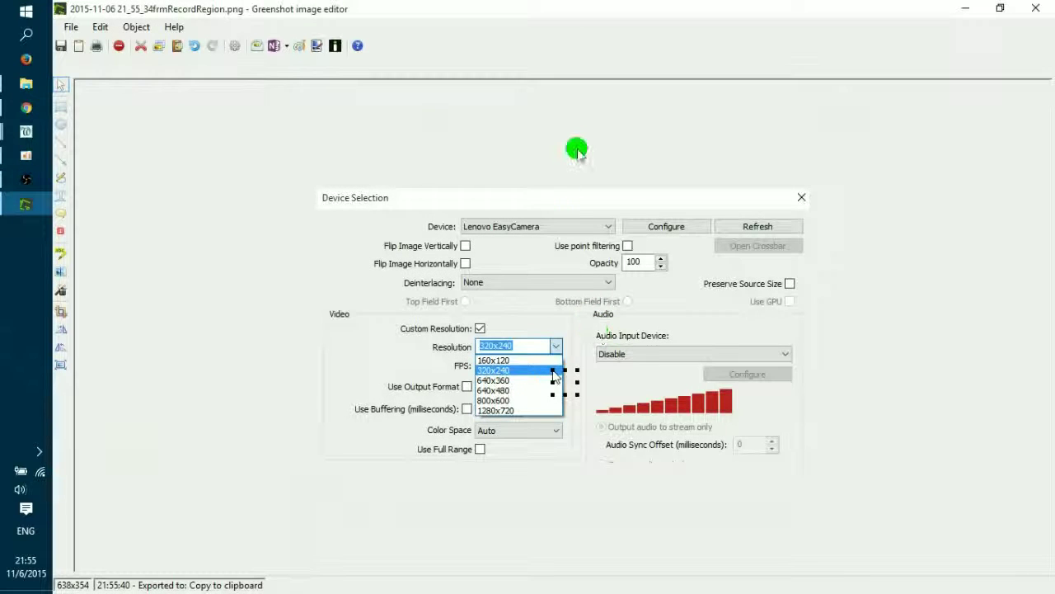
click(60, 290)
click(115, 309)
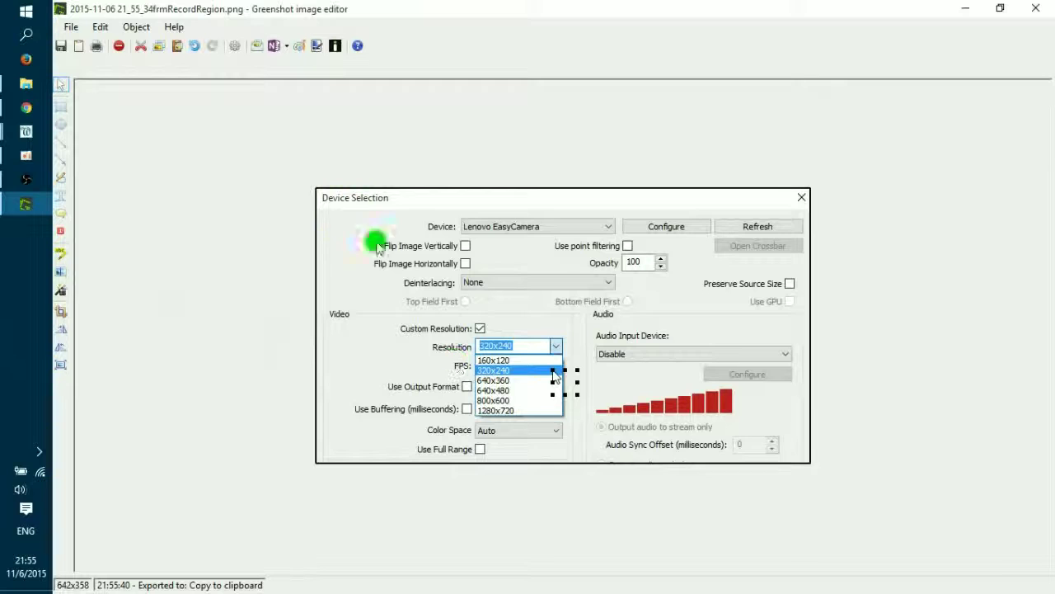
Draw rectangles around the Device row, the Custom Resolution checkbox and the open Resolution list in the screenshot.
click(61, 106)
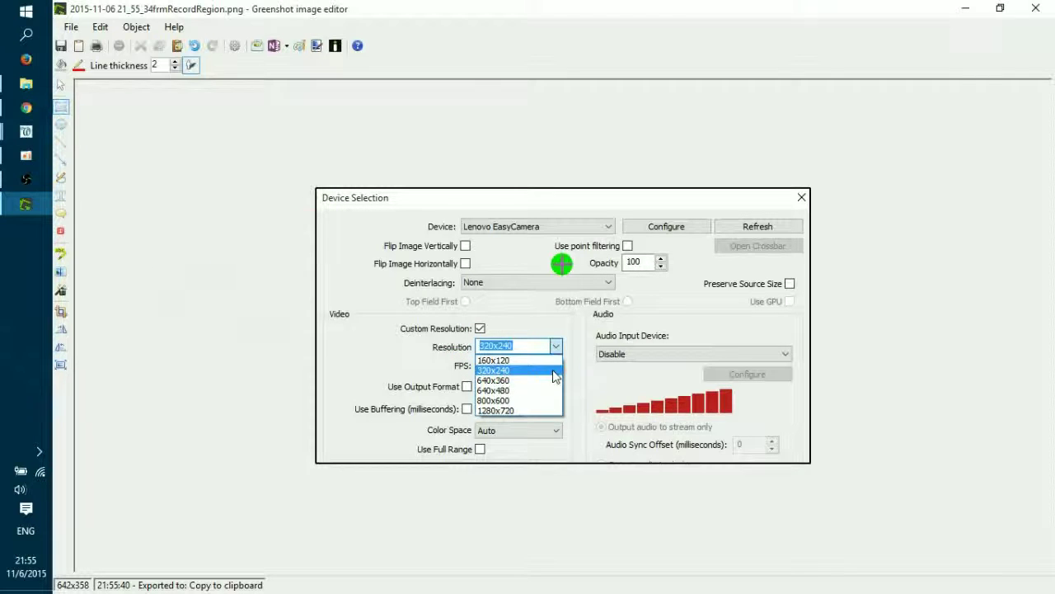
drag(458, 212, 805, 236)
drag(396, 322, 488, 335)
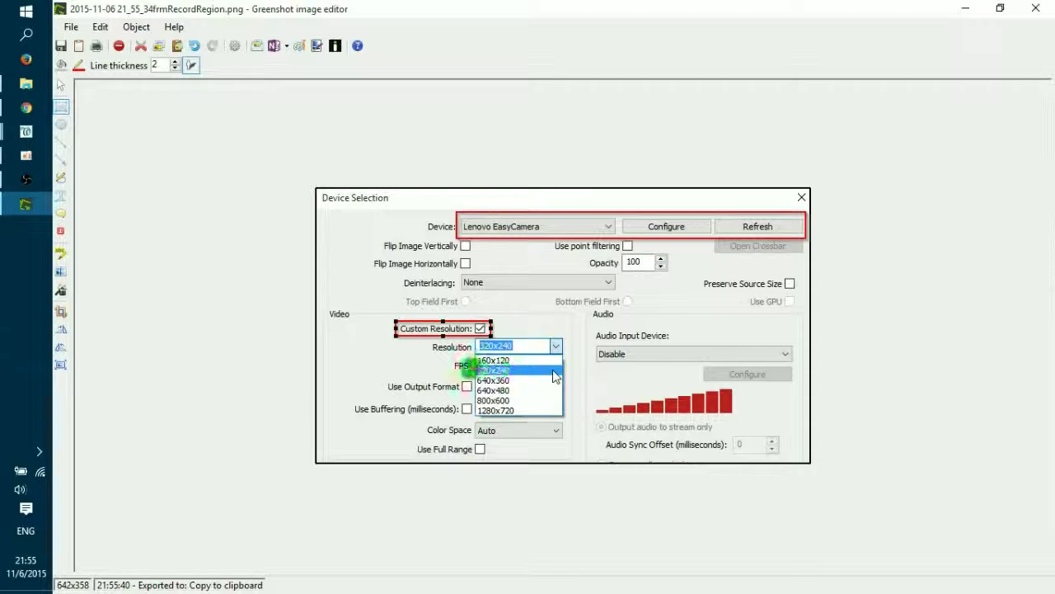
mouse_move(474, 337)
mouse_down()
mouse_move(531, 360)
mouse_move(570, 406)
mouse_move(564, 418)
mouse_up()
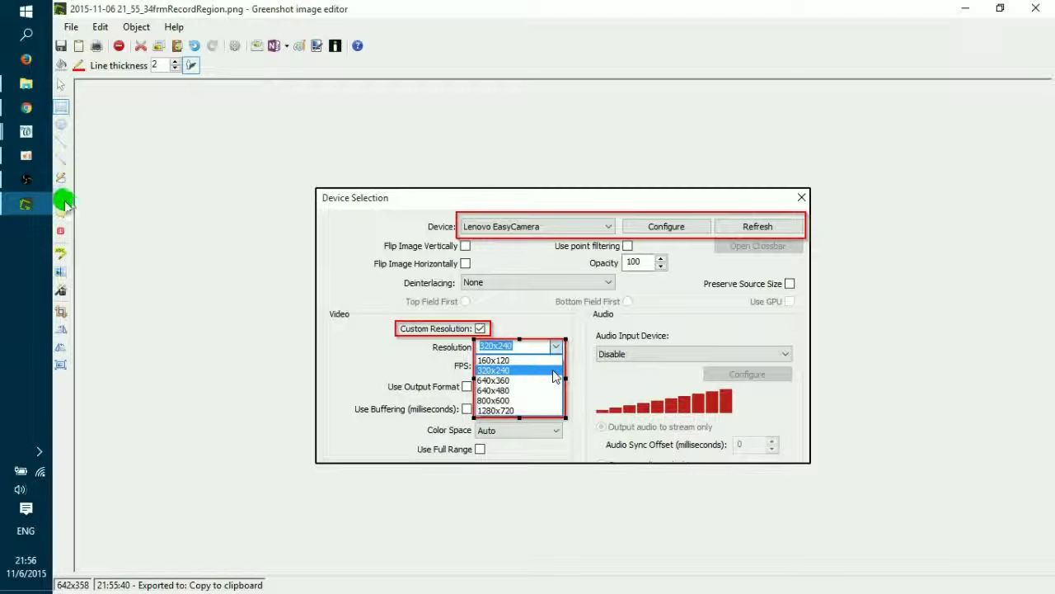
Number the three highlighted areas 1, 2 and 3, then copy the annotated screenshot to the clipboard and close it.
click(60, 231)
click(414, 221)
click(377, 328)
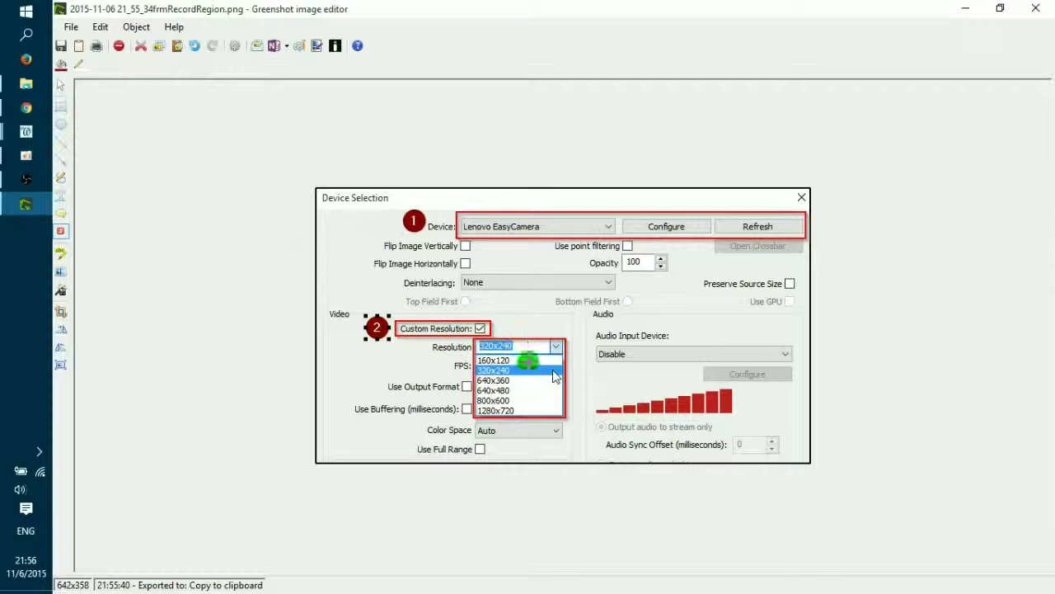
click(578, 366)
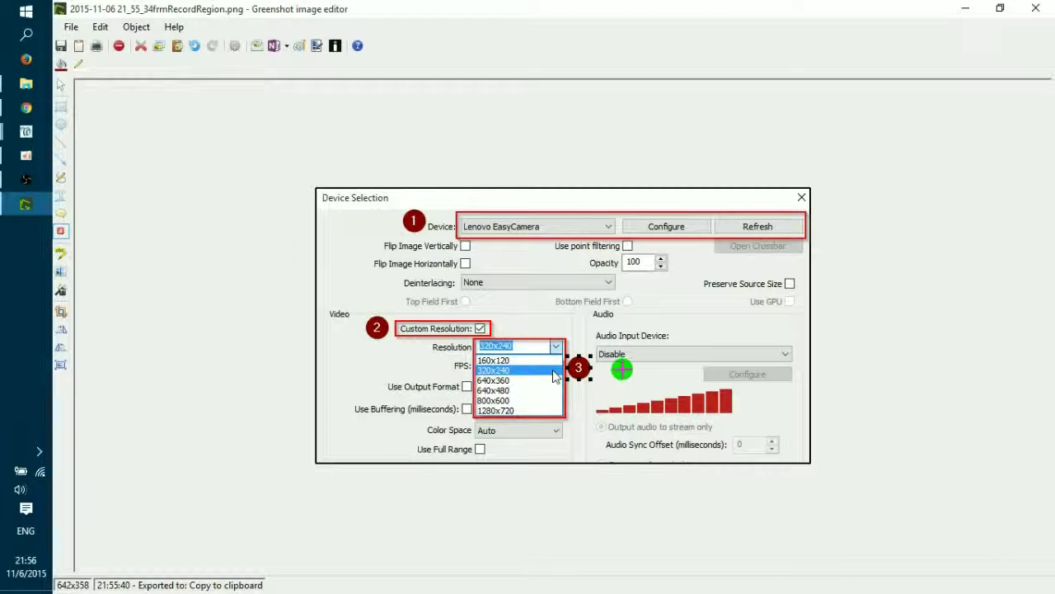
click(78, 45)
click(1035, 8)
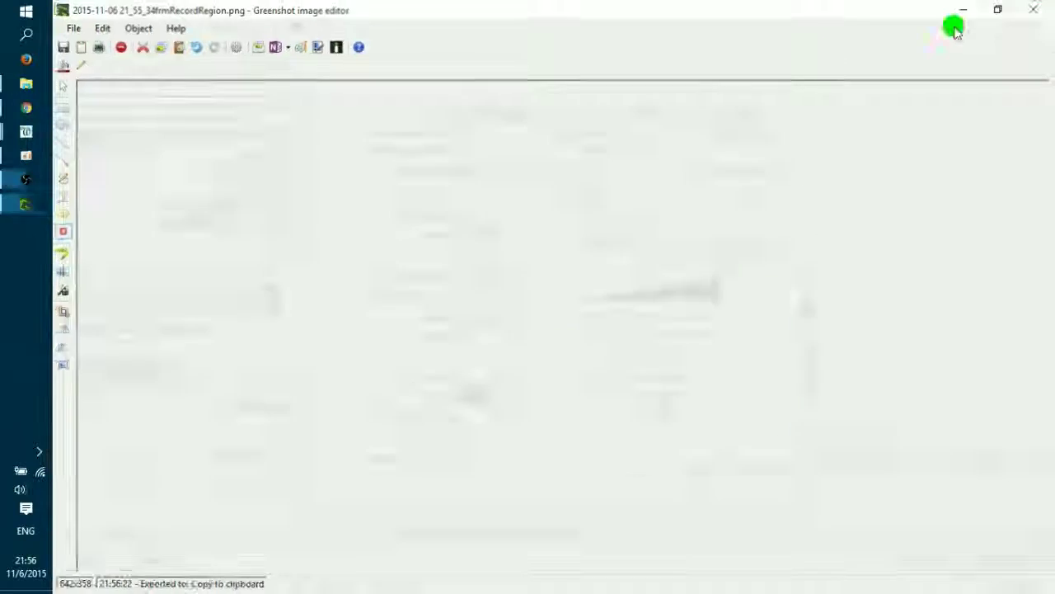
Accept the device settings and write "Check that your camera is showing in the list, it it doesn;t, make sure he drivers are installed" in the scene text.
click(689, 474)
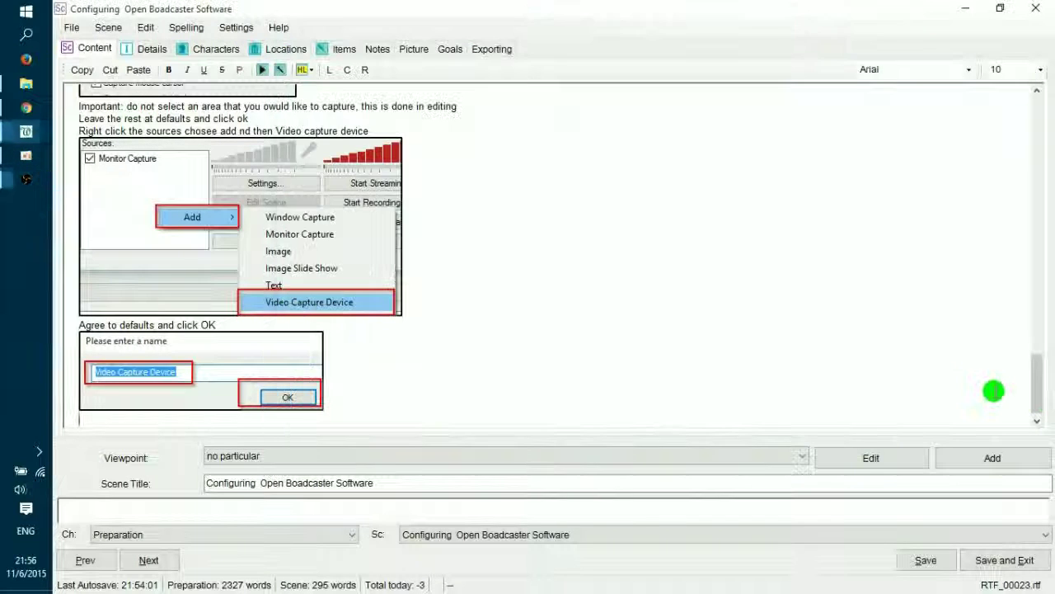
click(994, 391)
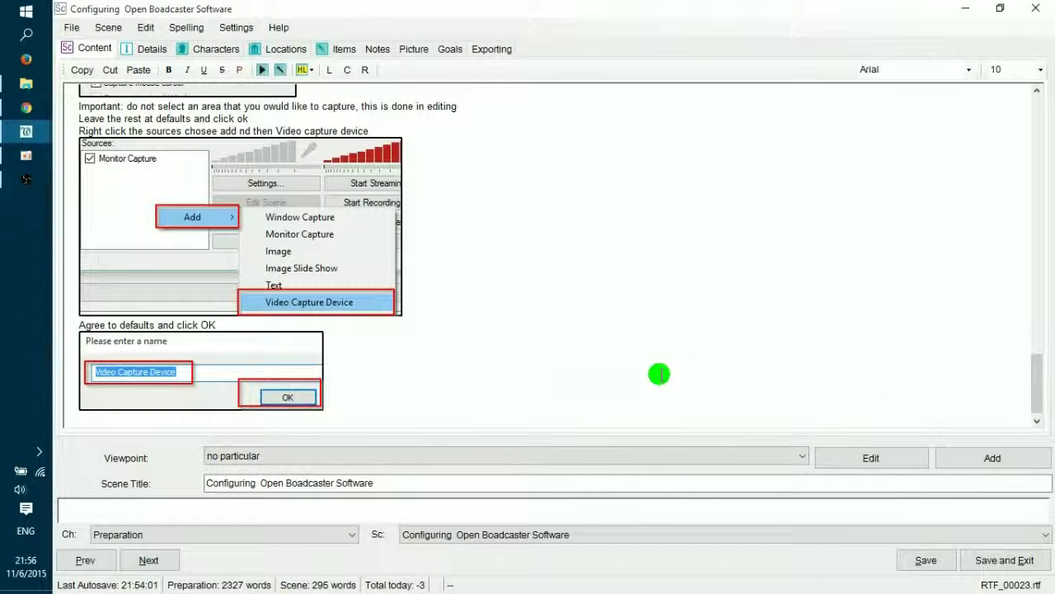
text(C)
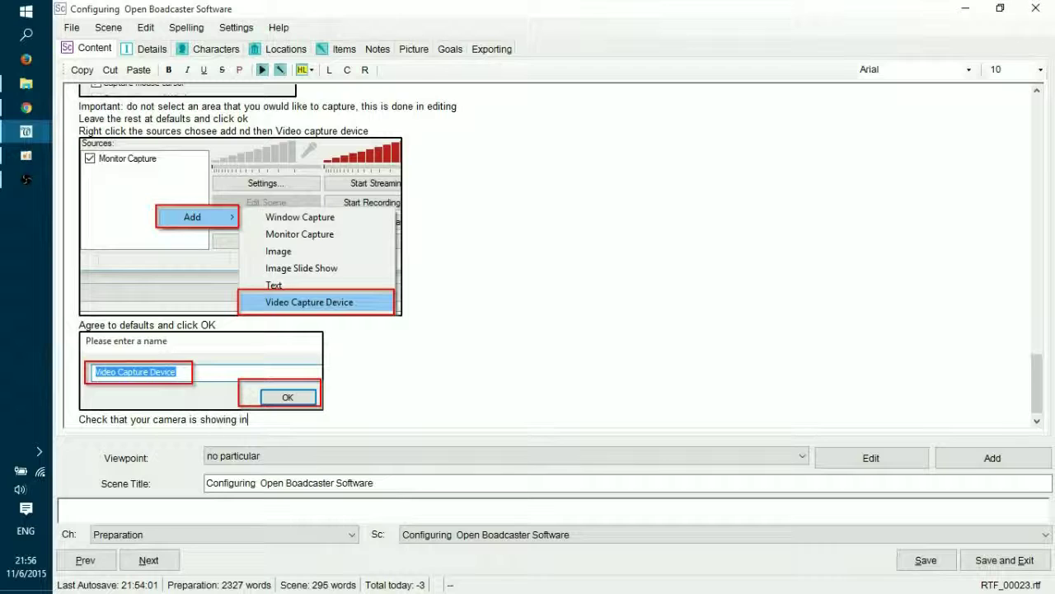
text(it i)
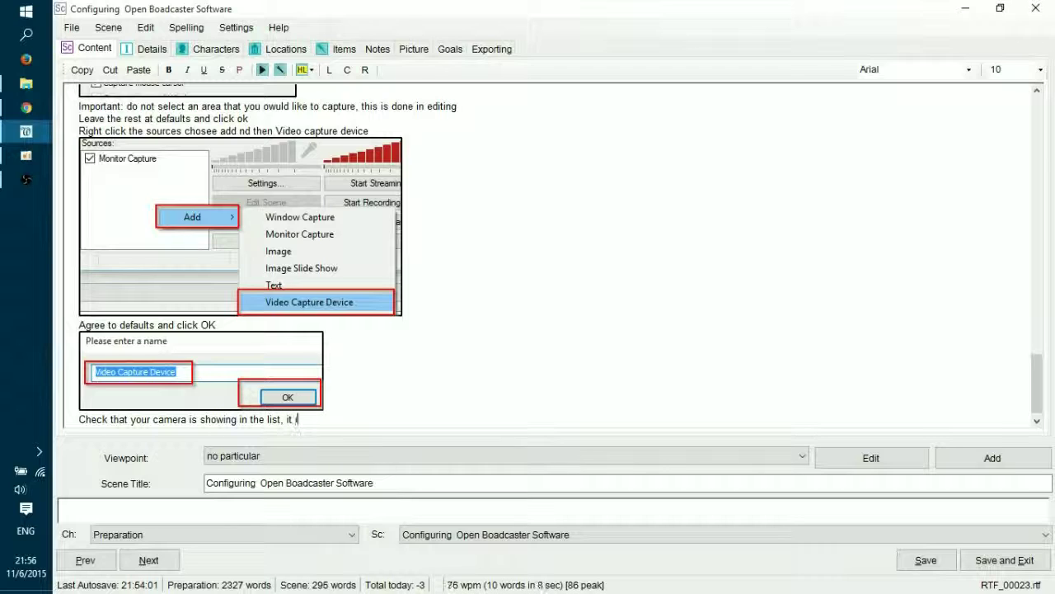
text(t do)
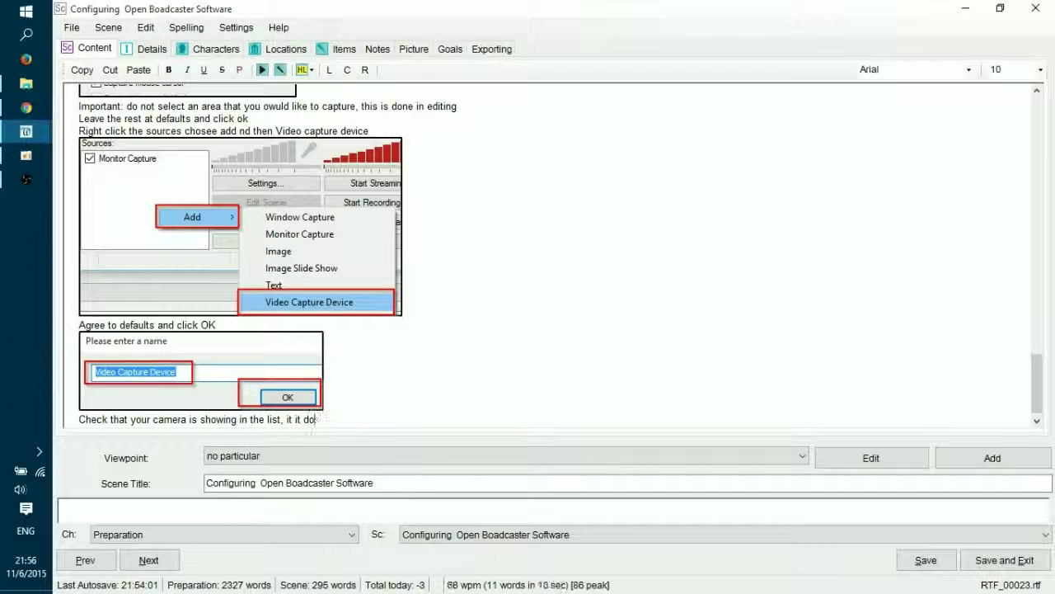
text(esn;t, make sure i,)
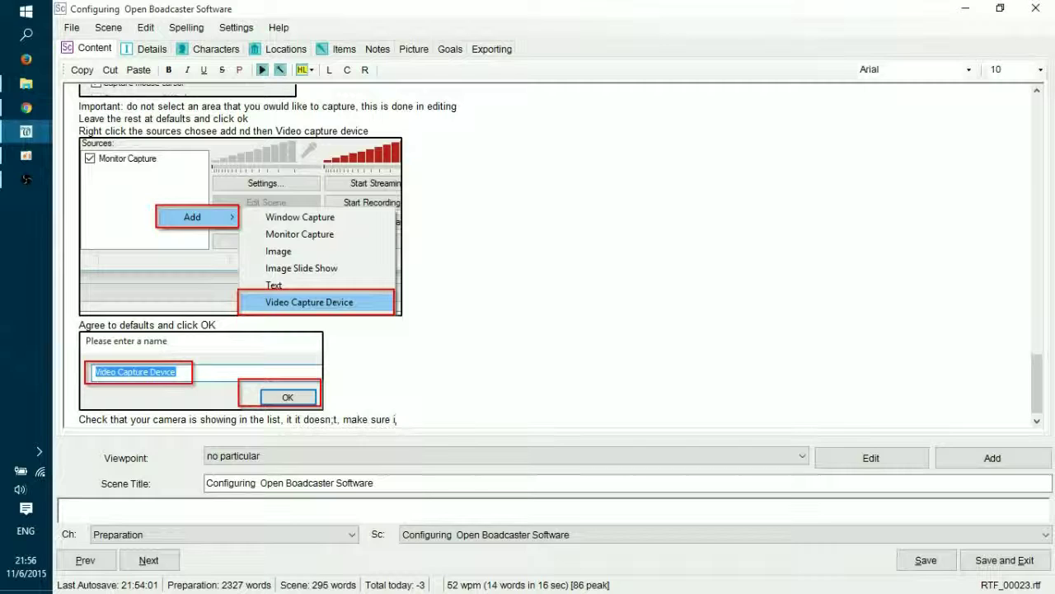
key(BackSpace)
text(he drivers are)
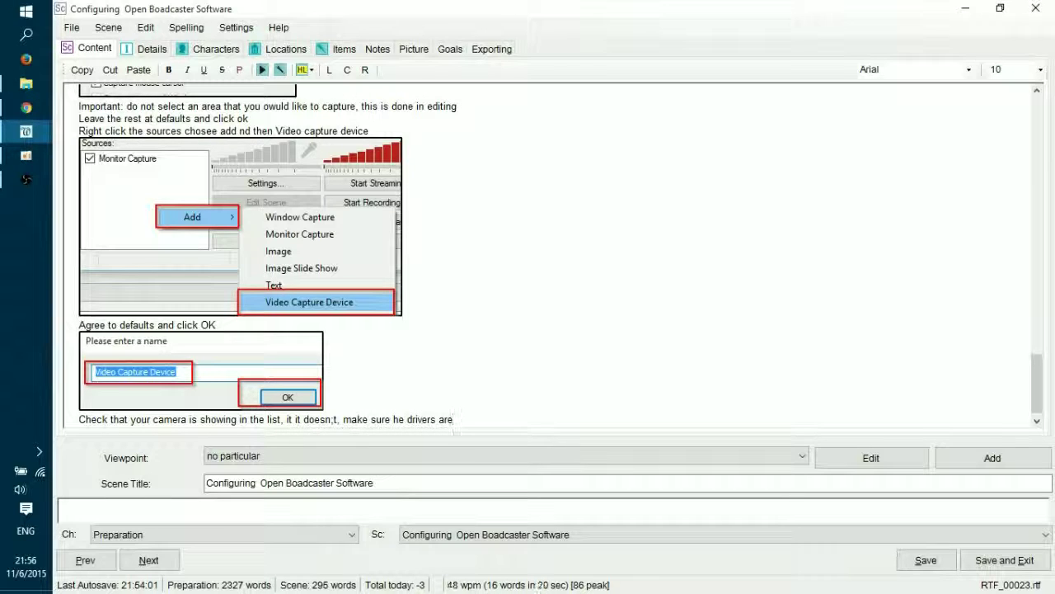
text( installed)
key(Return)
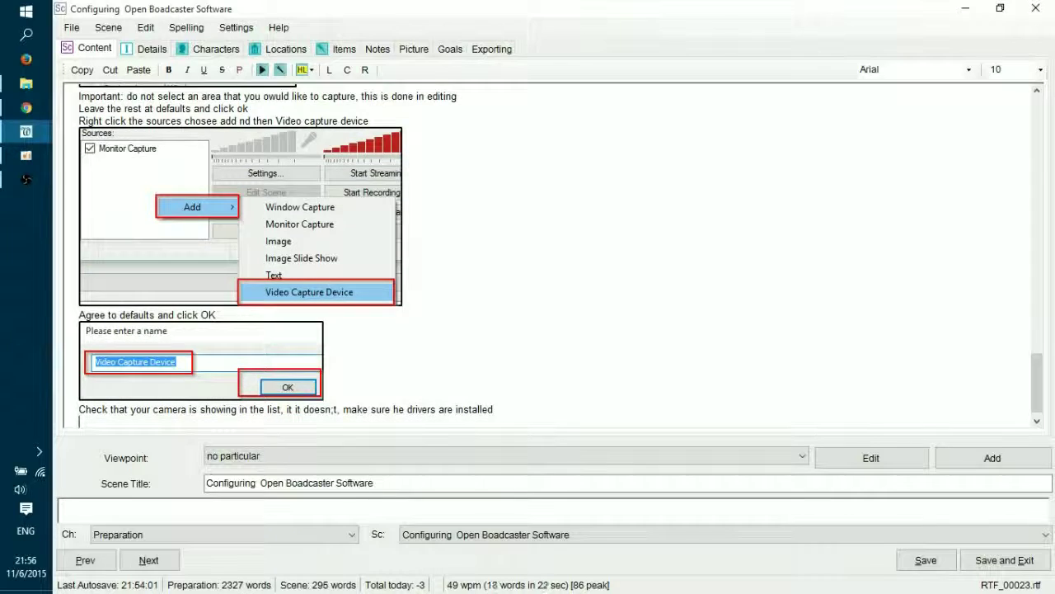
Paste the annotated screenshot below the camera note and write "Cjeck the customer resoluton box" on a line above it.
key(ctrl+v)
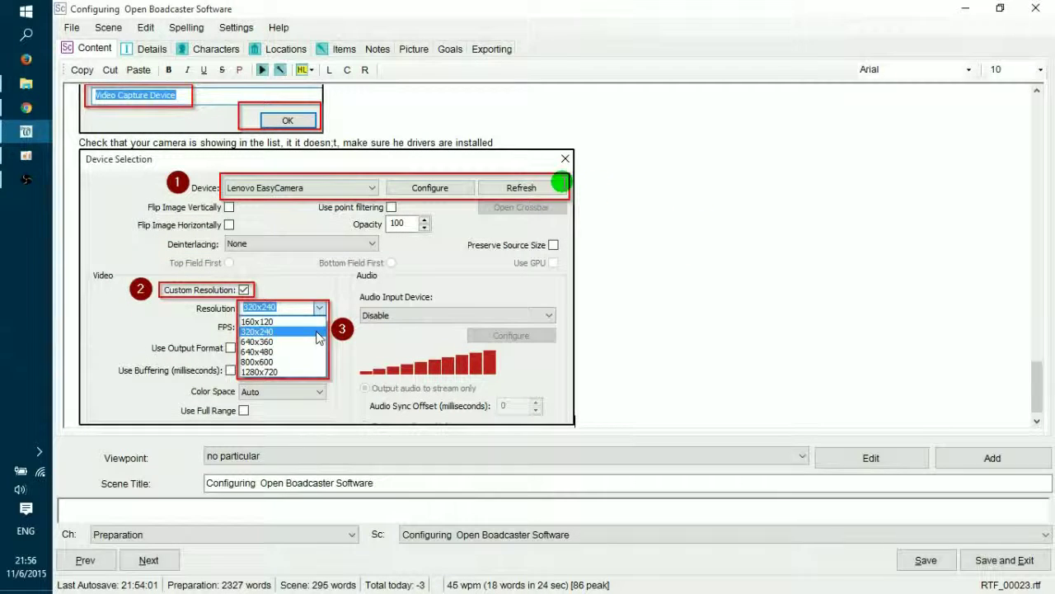
key(Return)
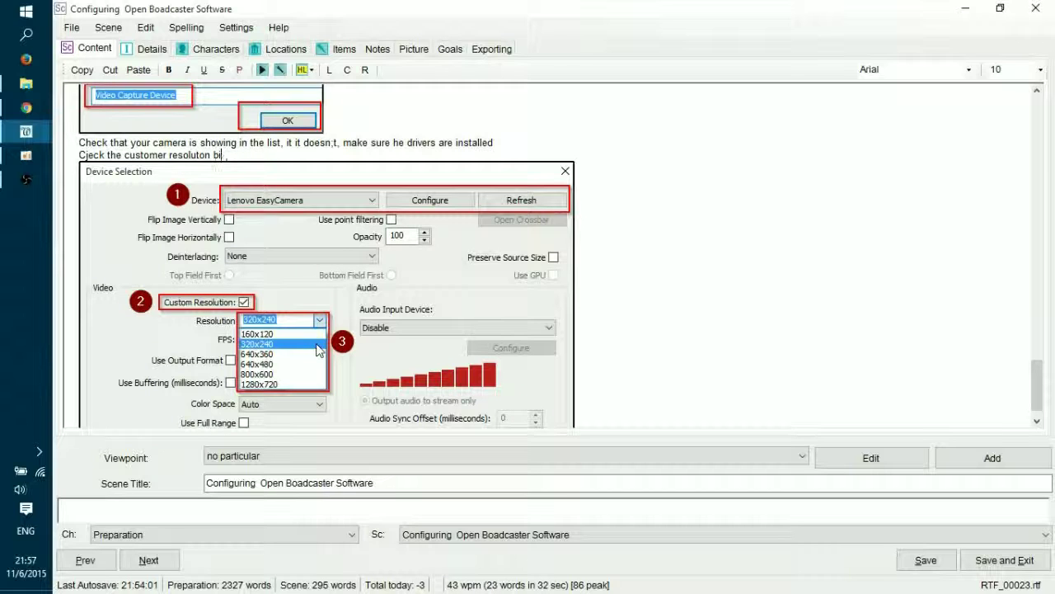
text(ox)
key(Return)
Write "Choose 320x240 if you are using a 13, 14' screen" on the line above the screenshot.
text(Choose 320x240 if you are using a 13, 14' scre)
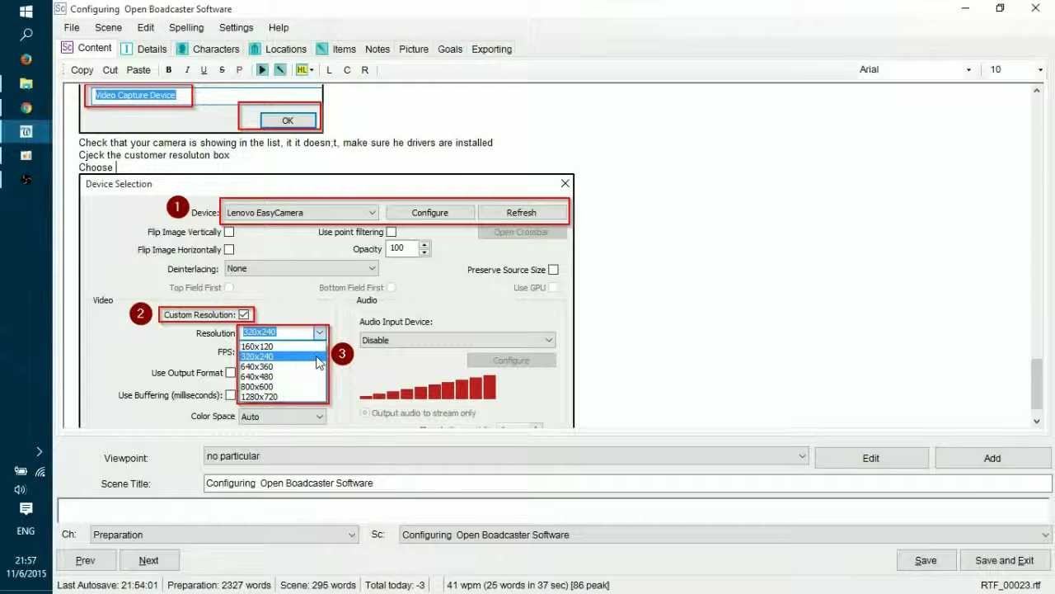
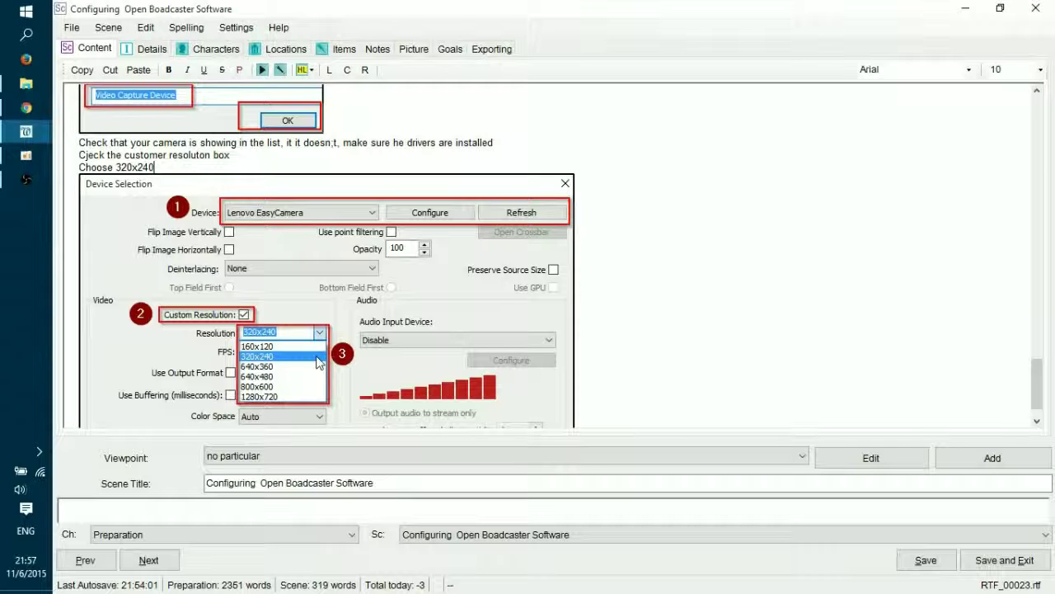
text(are using a)
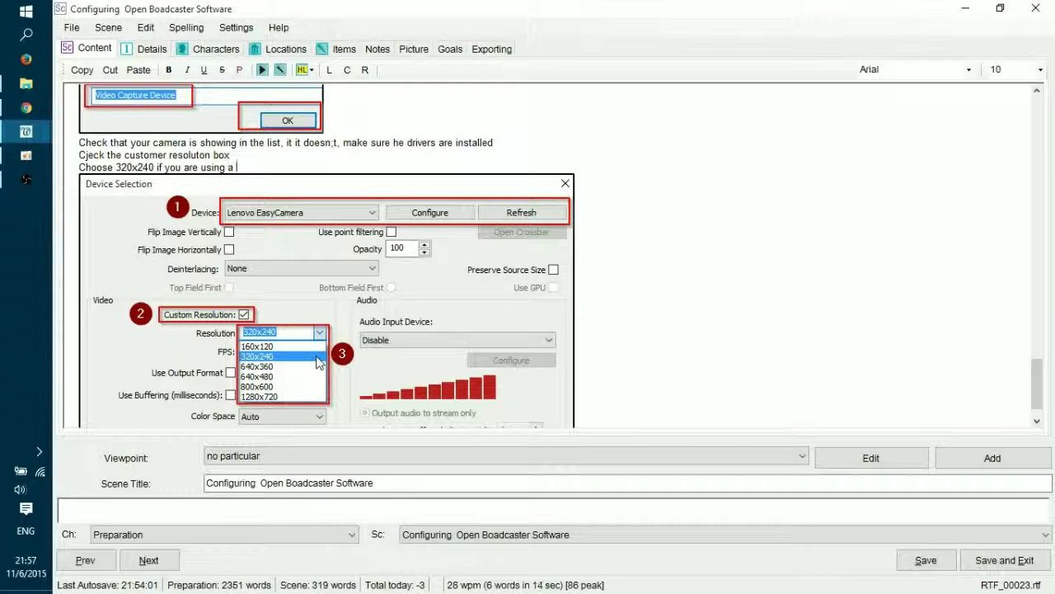
text( 13, 14' screen)
Add a line above the screenshot reading "Choose 640x360 if your screen is 15-19"".
key(Return)
text(Choose 640x36)
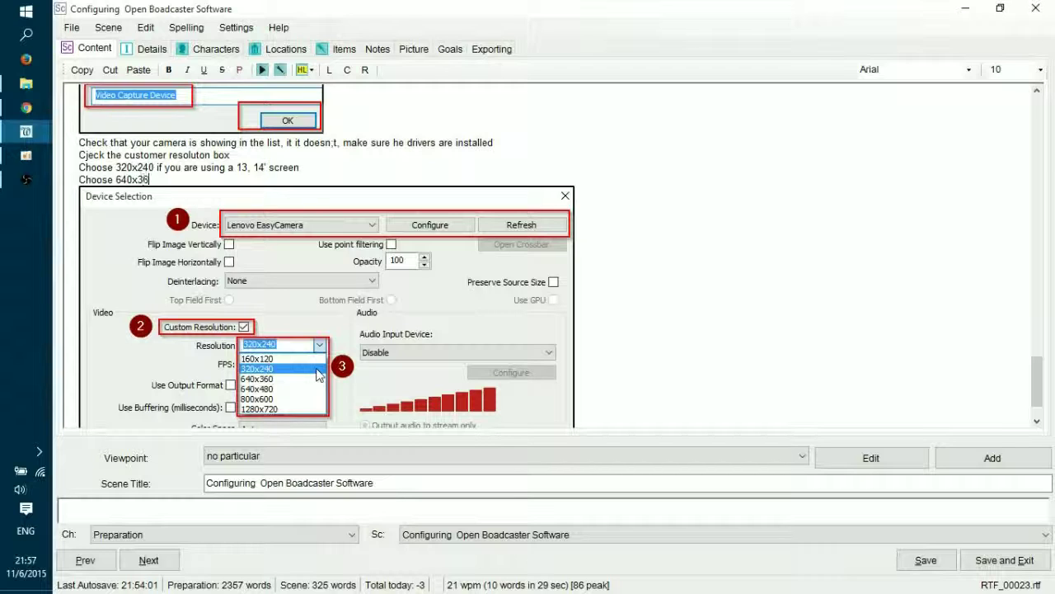
text(your screen)
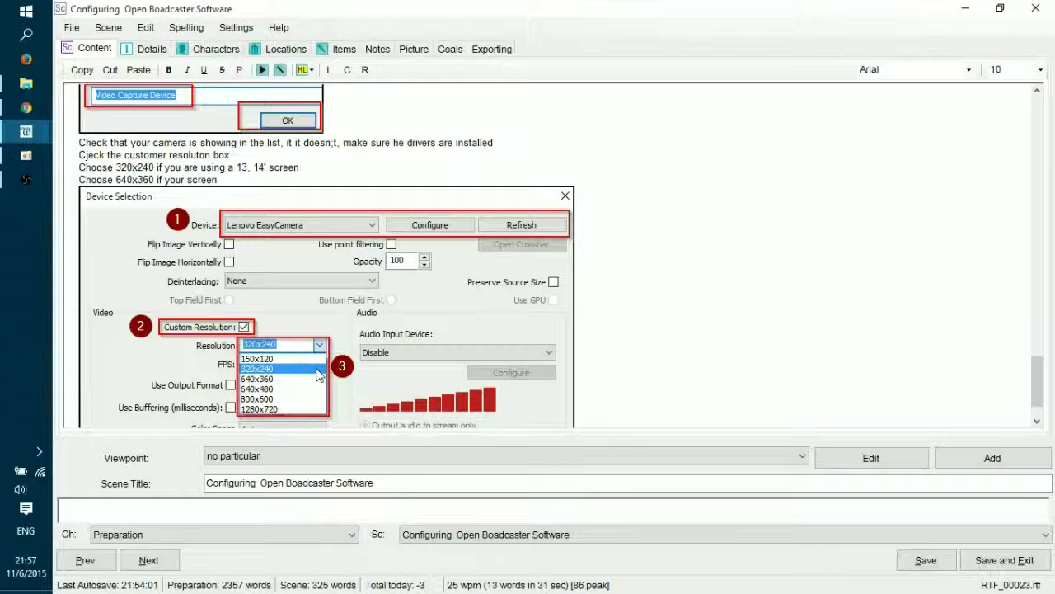
text( is 15-19)
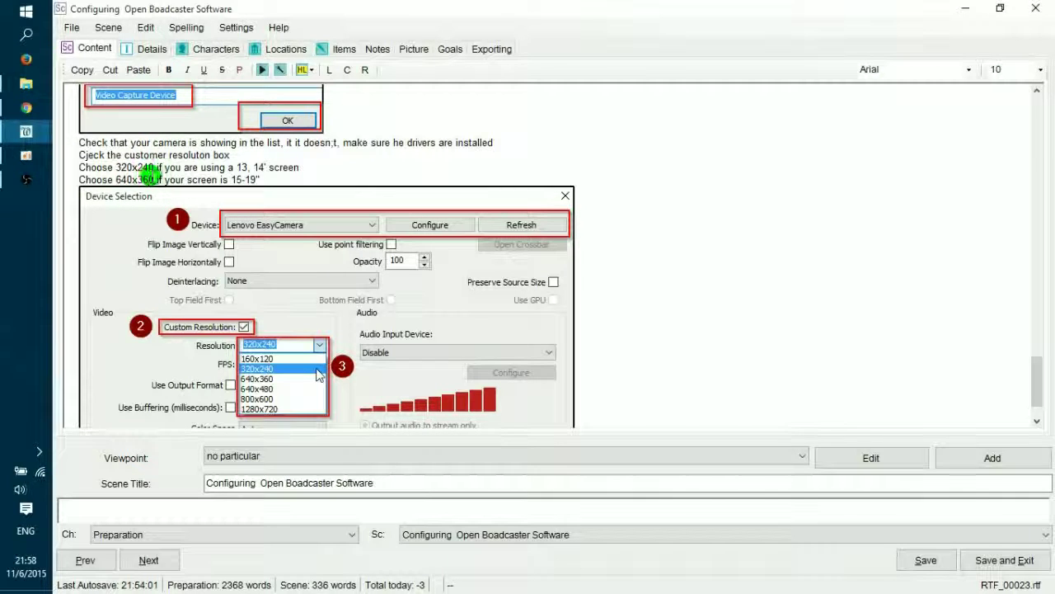
Change the resolution in the 15-19" screen line to 640x480 and start a new line below it.
key(BackSpace)
key(BackSpace)
key(BackSpace)
text(480)
key(End)
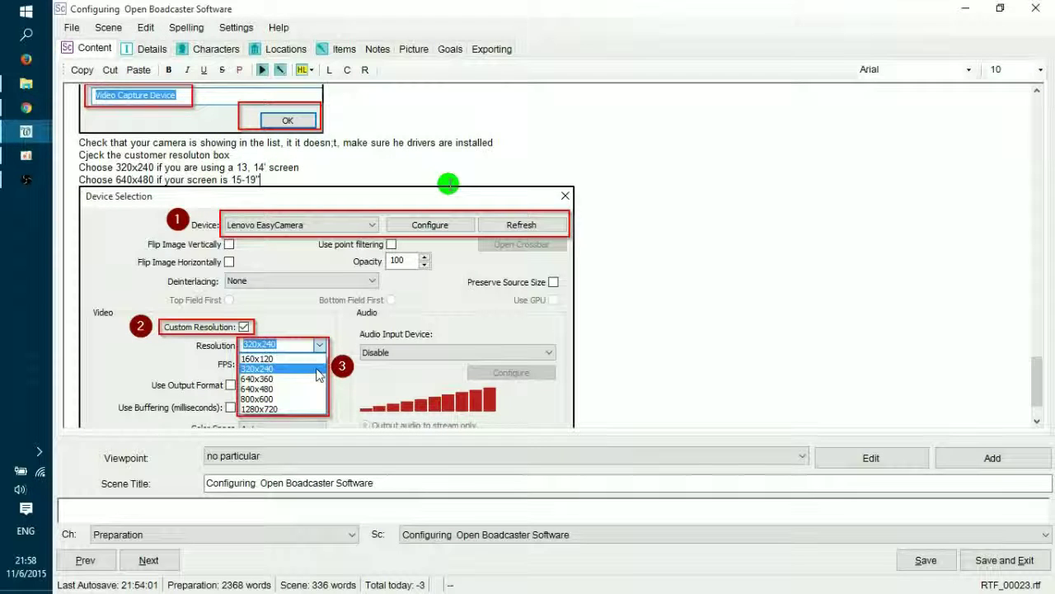
key(Return)
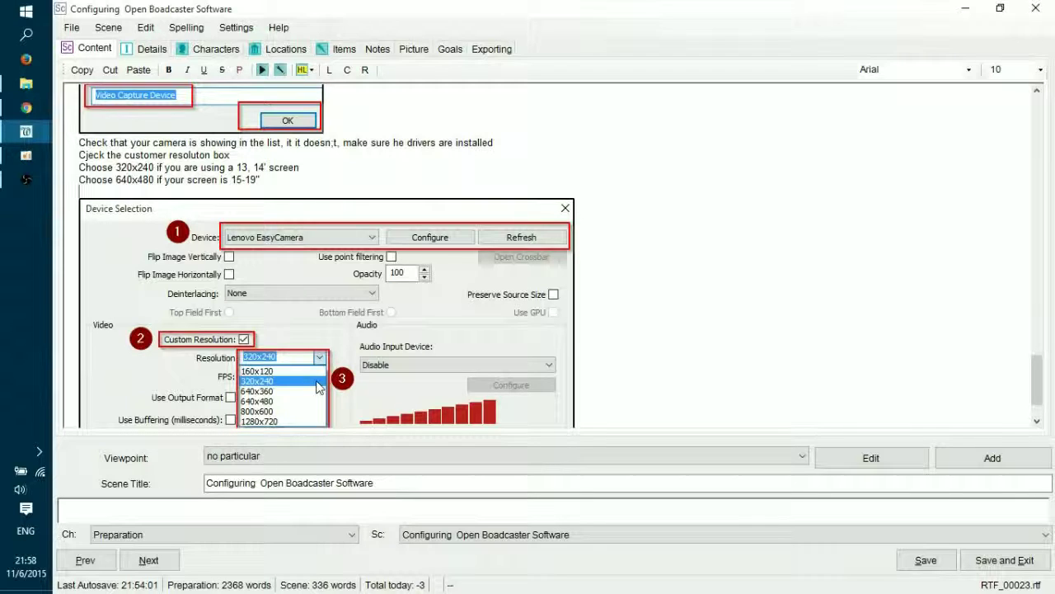
text(Choose)
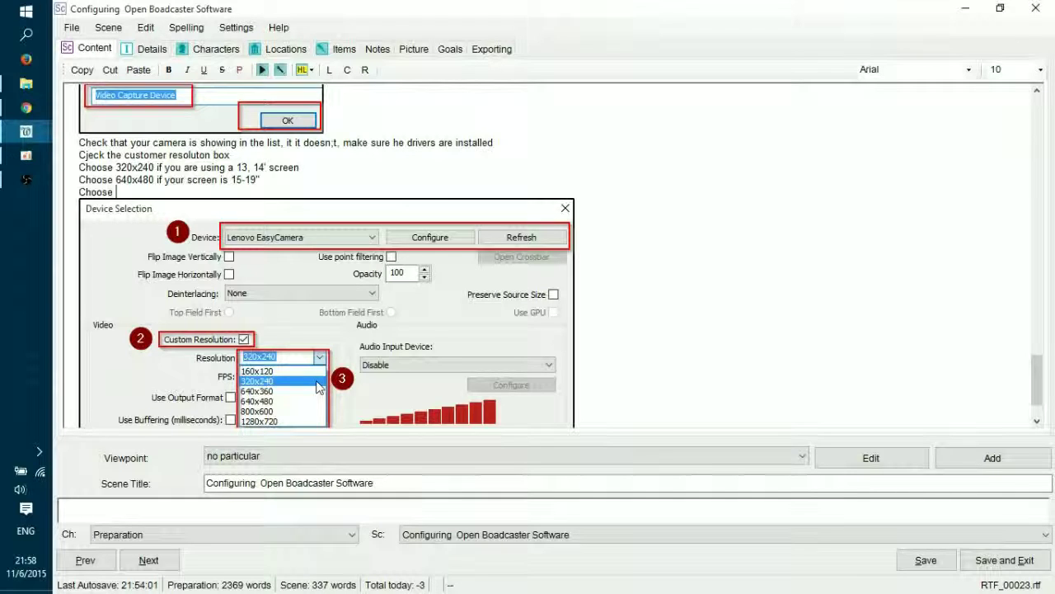
double_click(122, 192)
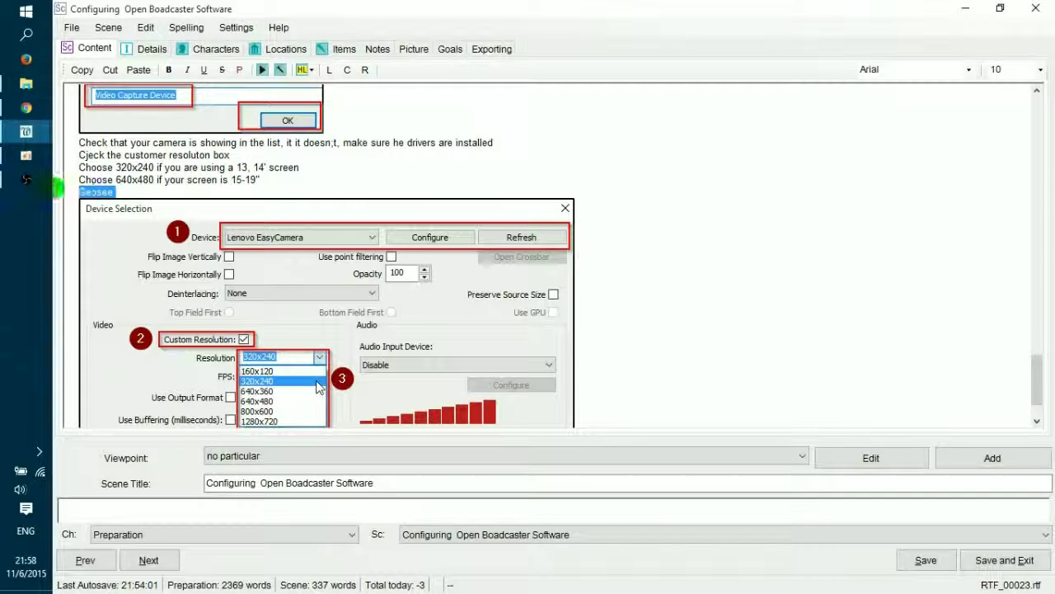
key(BackSpace)
Replace "screen is 15-19"" in the 640x480 line with "native resolutionis full HD whch is 1920x1080px".
drag(261, 179, 188, 180)
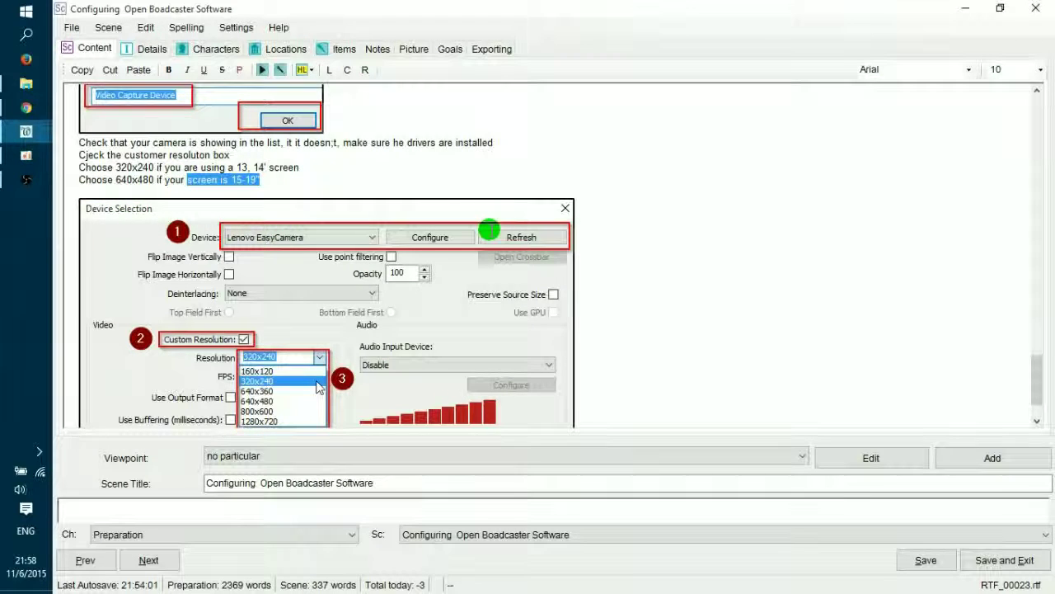
text(native res)
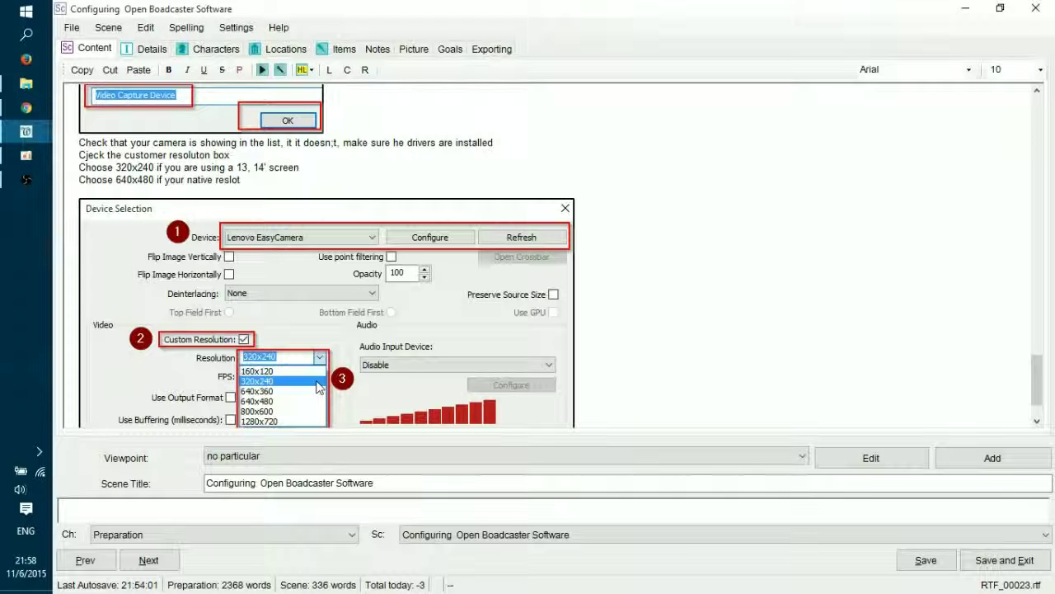
text(olutionis full HD)
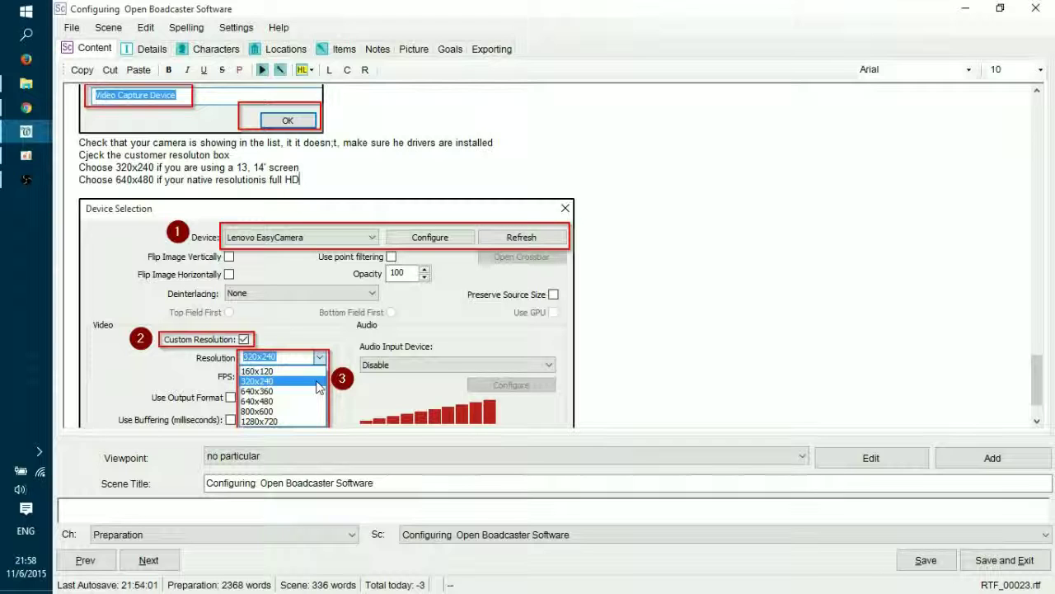
text( whch is )
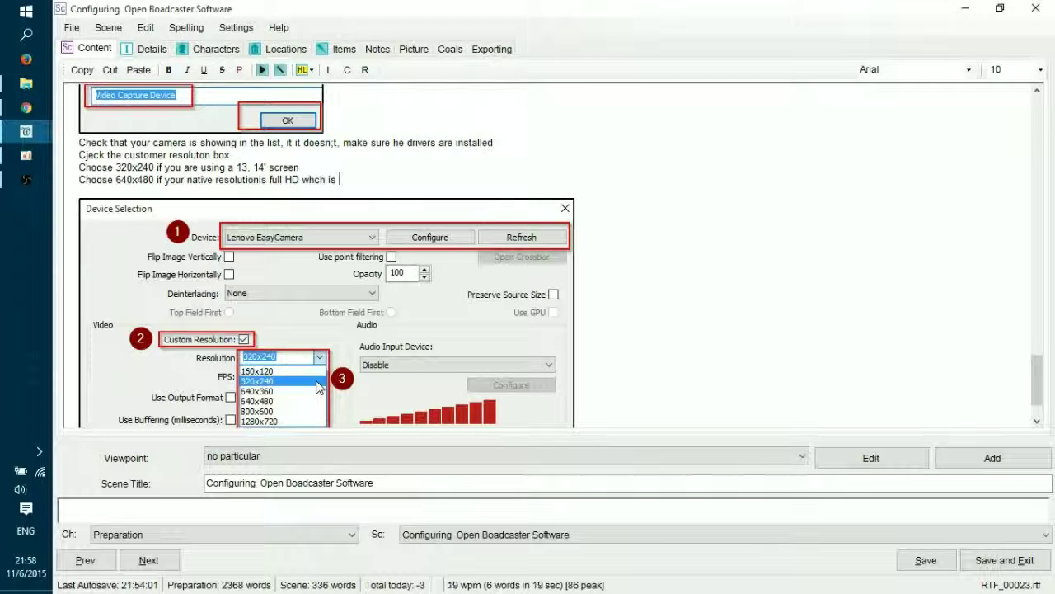
text(1080PX)
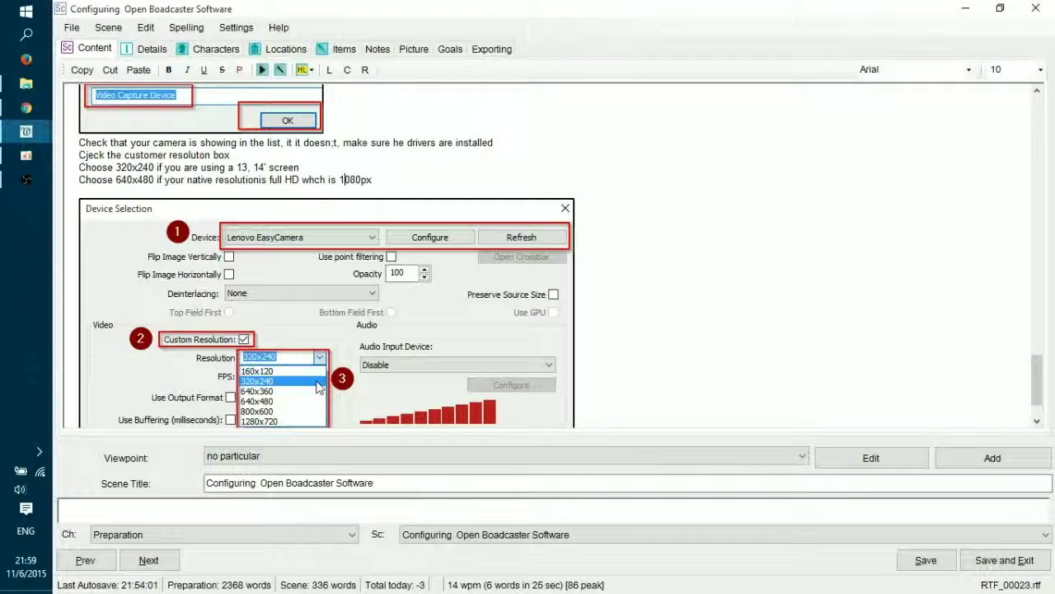
text(1920x1)
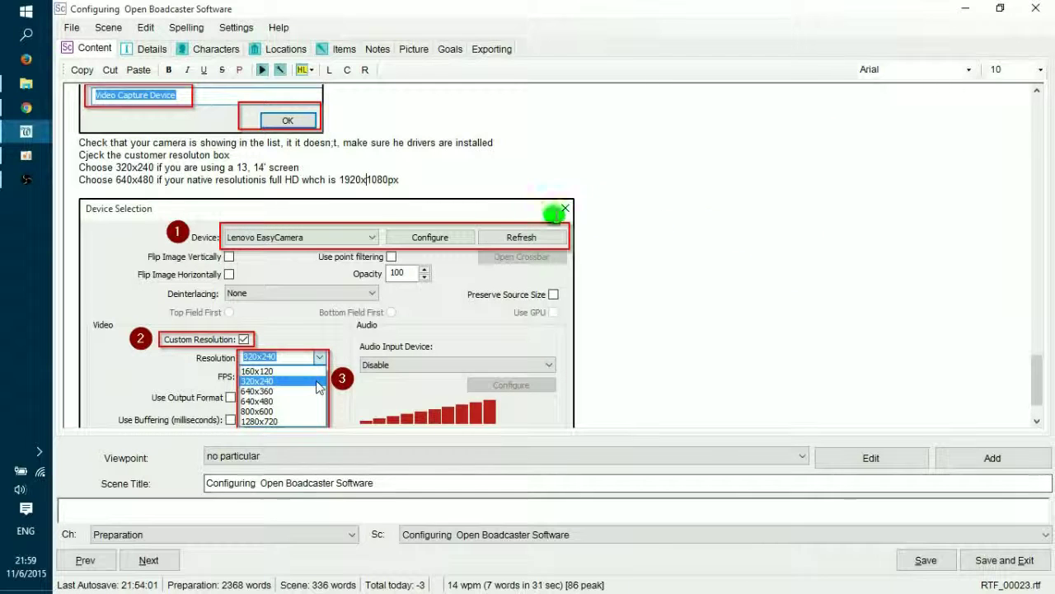
Write "Click ok" and "And click preview" on two new lines below the device settings screenshot.
scroll(485, 182, down, 1)
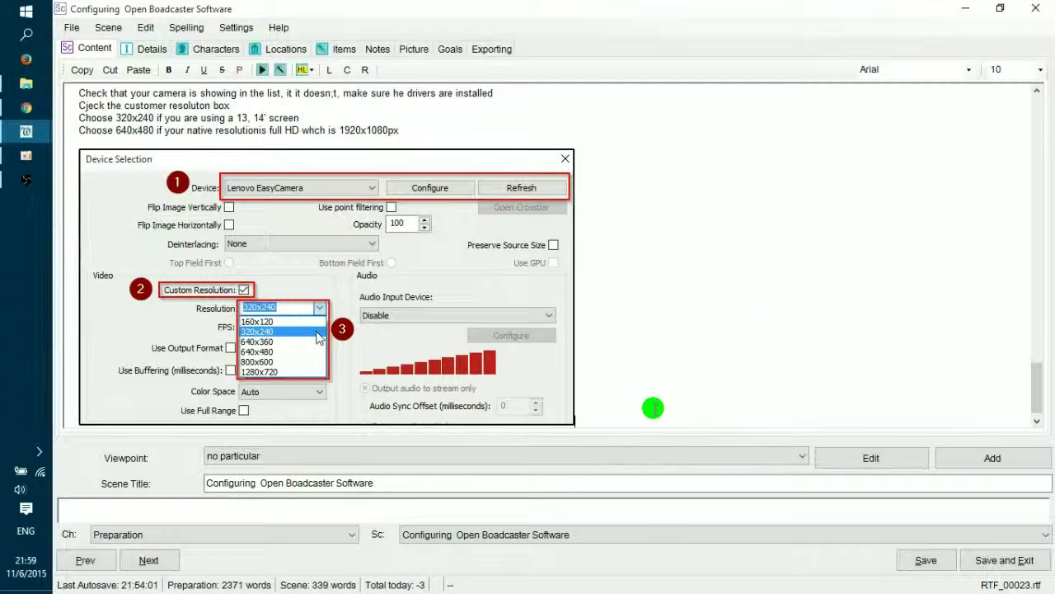
key(Return)
text(Cli)
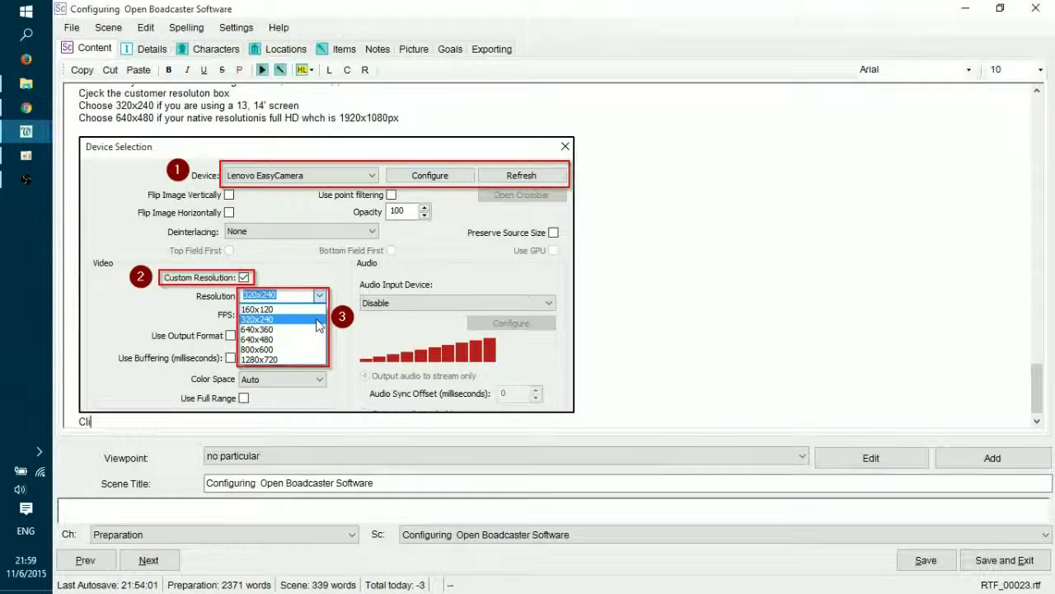
text(ck ok)
key(Return)
text(And cl)
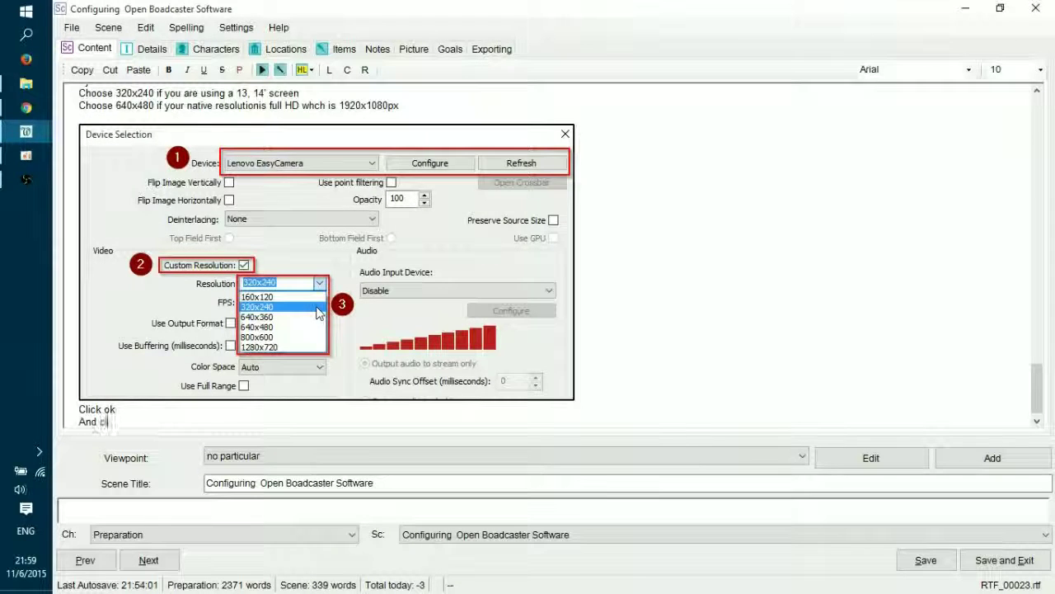
text(ick preview)
Check the preview command's name in Open Broadcaster Software, then complete the last guide line as "And click preview stream" and start a new line.
key(alt+Tab)
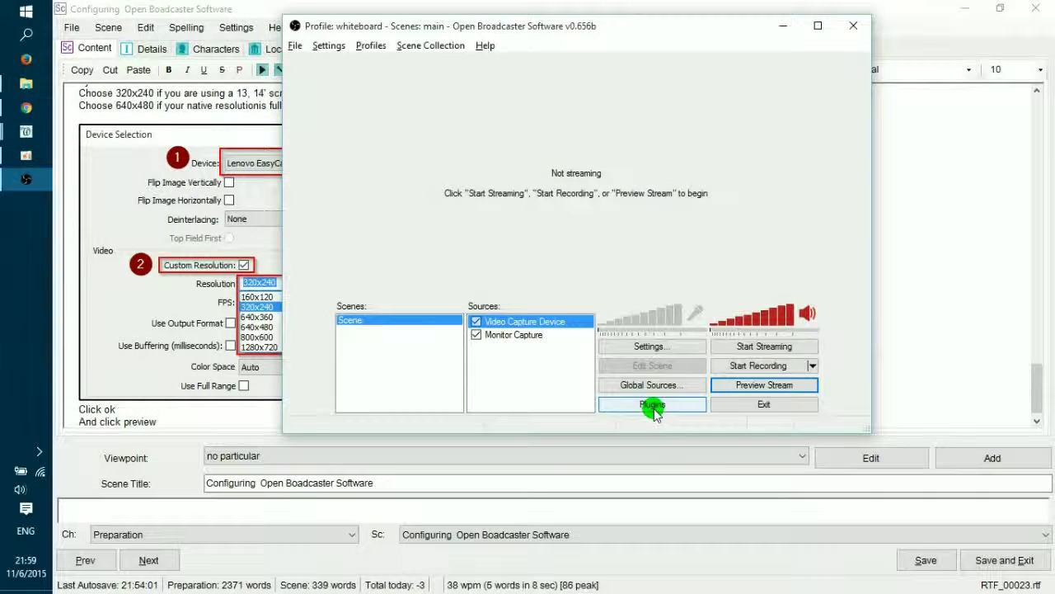
click(740, 391)
click(744, 384)
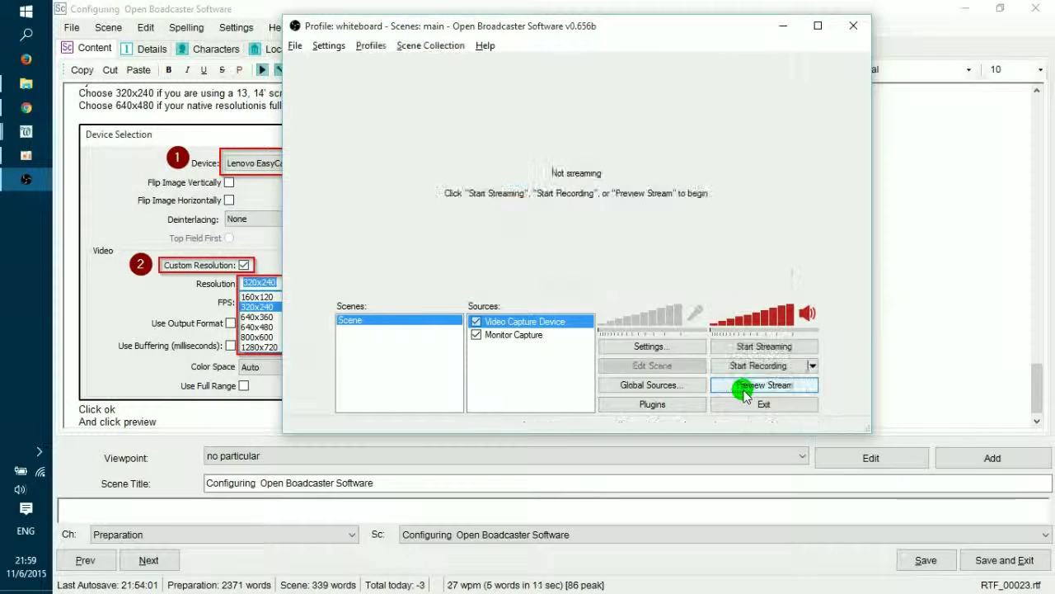
click(272, 453)
text(stream)
key(Return)
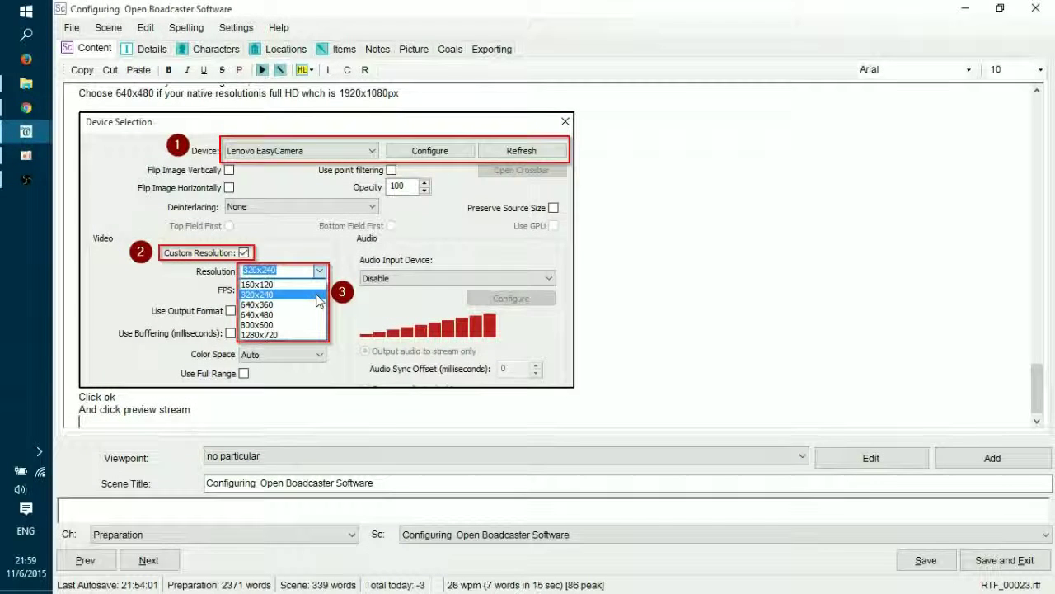
Switch to Open Broadcaster Software, start the stream preview and capture the preview picture as a region screenshot.
key(alt+Tab)
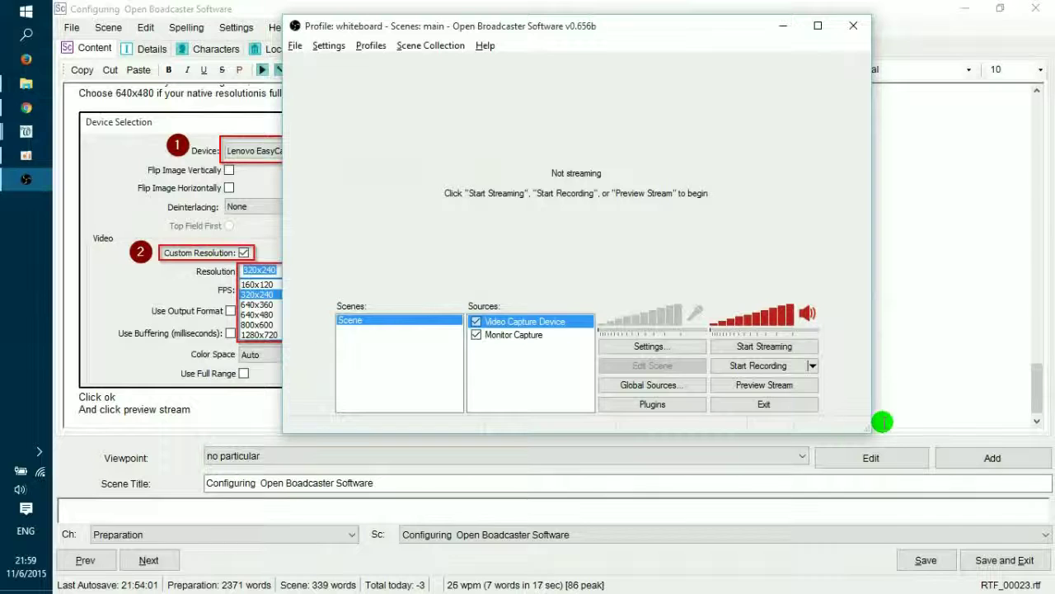
click(762, 385)
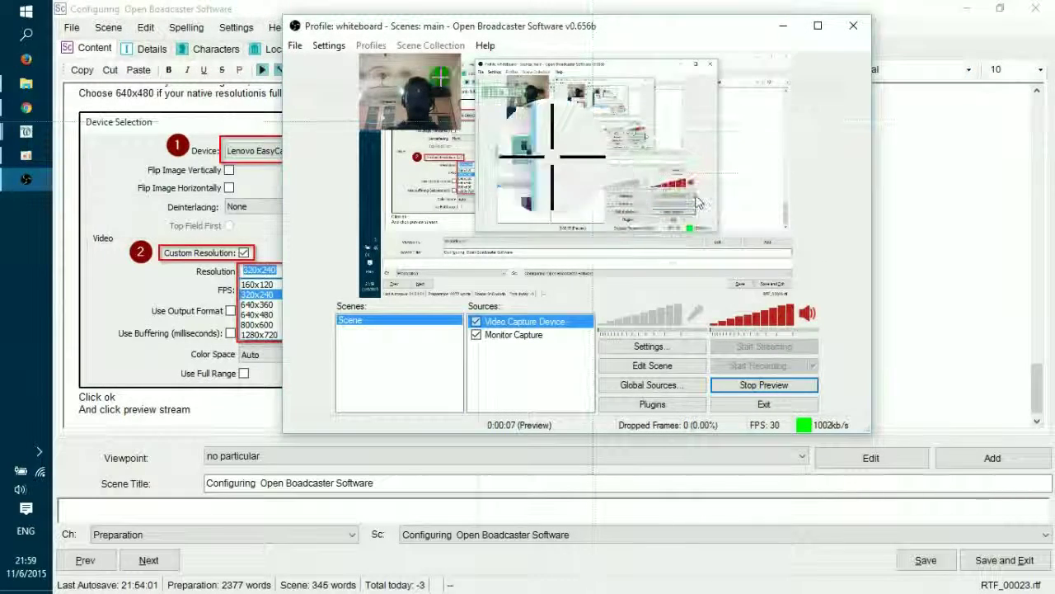
drag(334, 56, 794, 291)
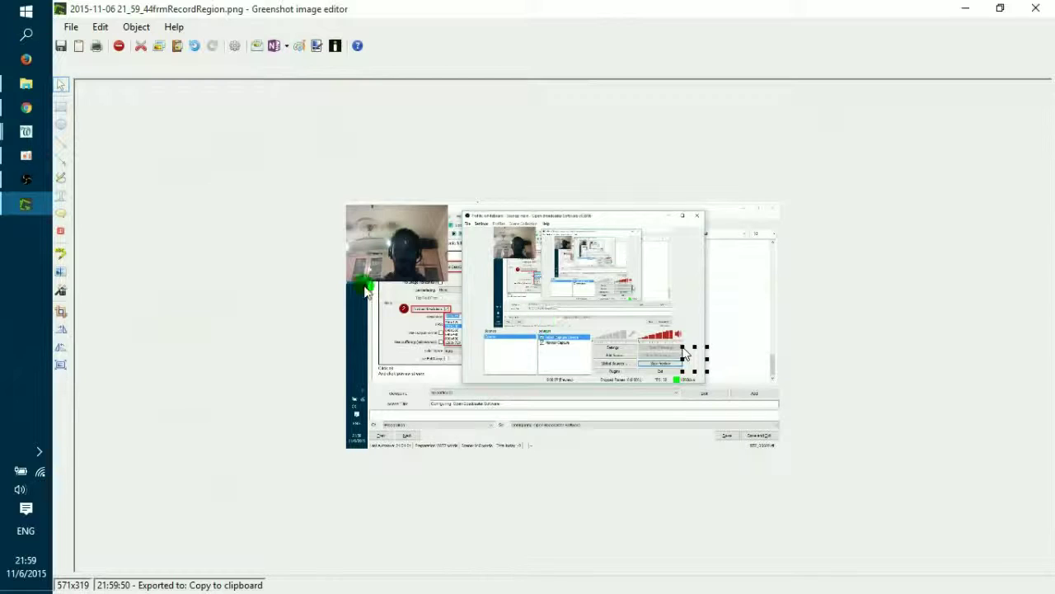
Stop the stream preview in Open Broadcaster Software and return to the screenshot in the Greenshot image editor.
click(25, 180)
click(755, 384)
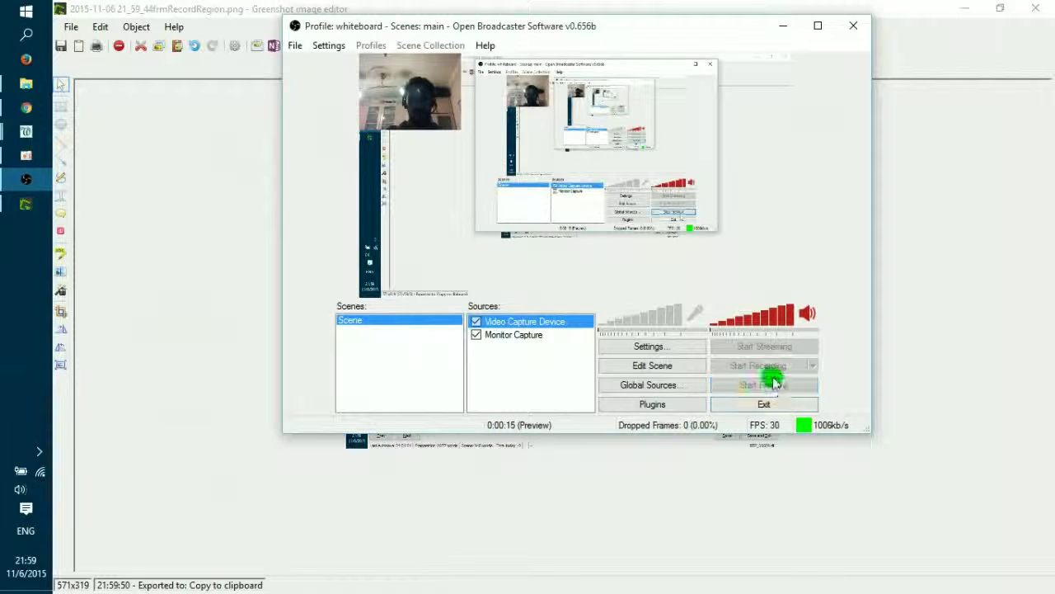
click(151, 283)
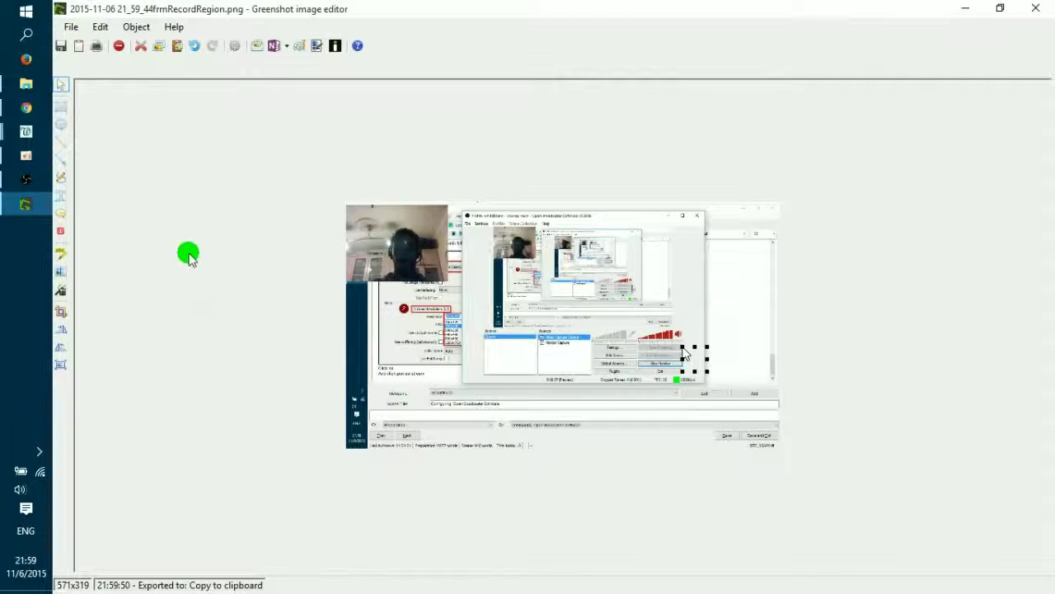
Outline the webcam picture in the screenshot with a red rectangle and add a border around the whole image.
click(61, 106)
mouse_move(347, 289)
mouse_down()
mouse_move(447, 285)
mouse_move(461, 198)
mouse_move(447, 195)
mouse_move(450, 204)
mouse_up()
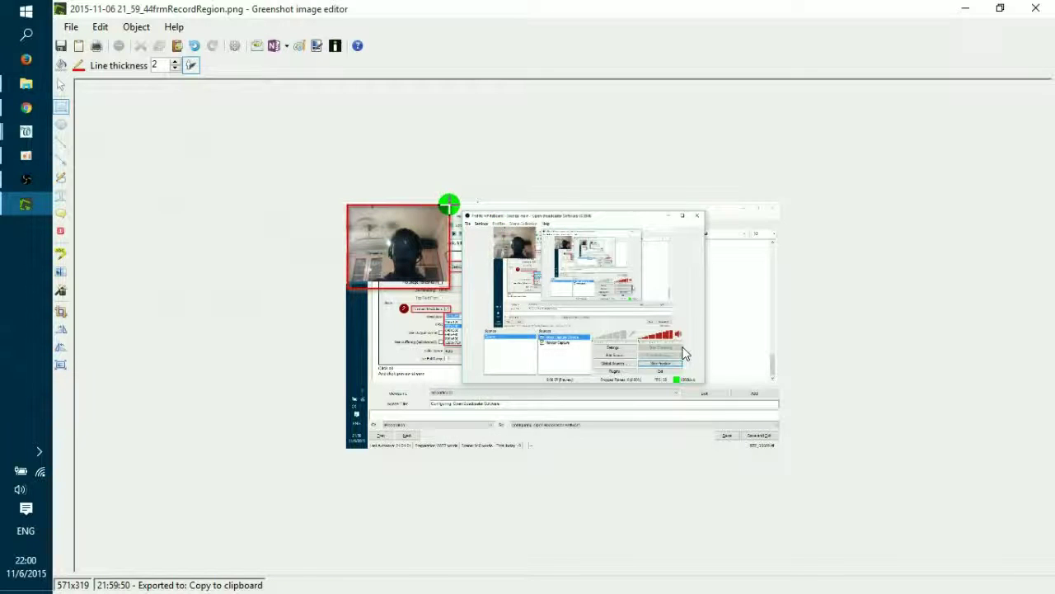
click(61, 290)
click(82, 289)
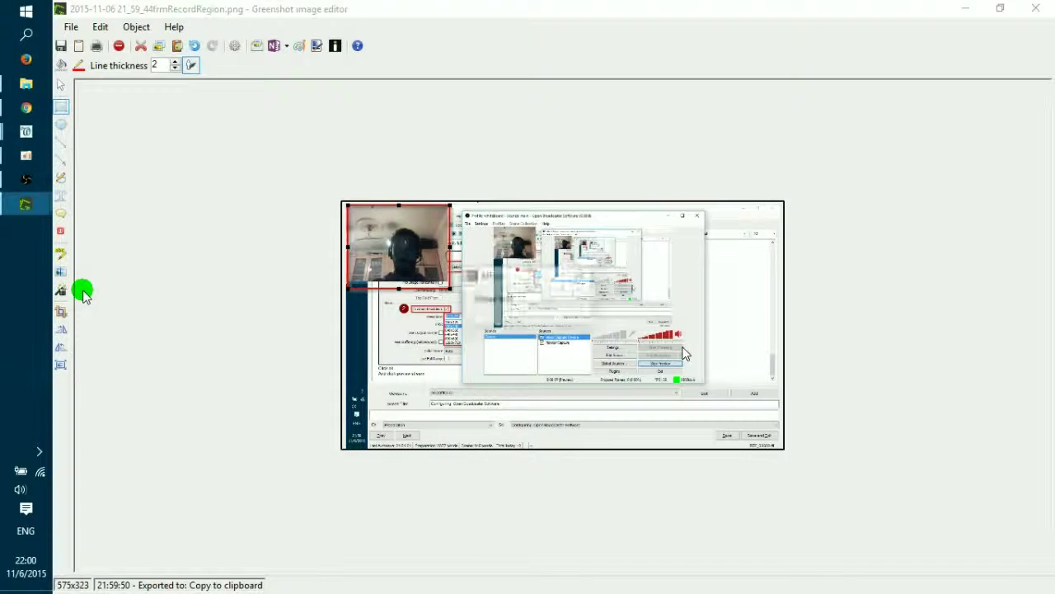
Draw a red arrow pointing at the webcam picture, then copy the annotated screenshot to the clipboard and close it.
click(63, 159)
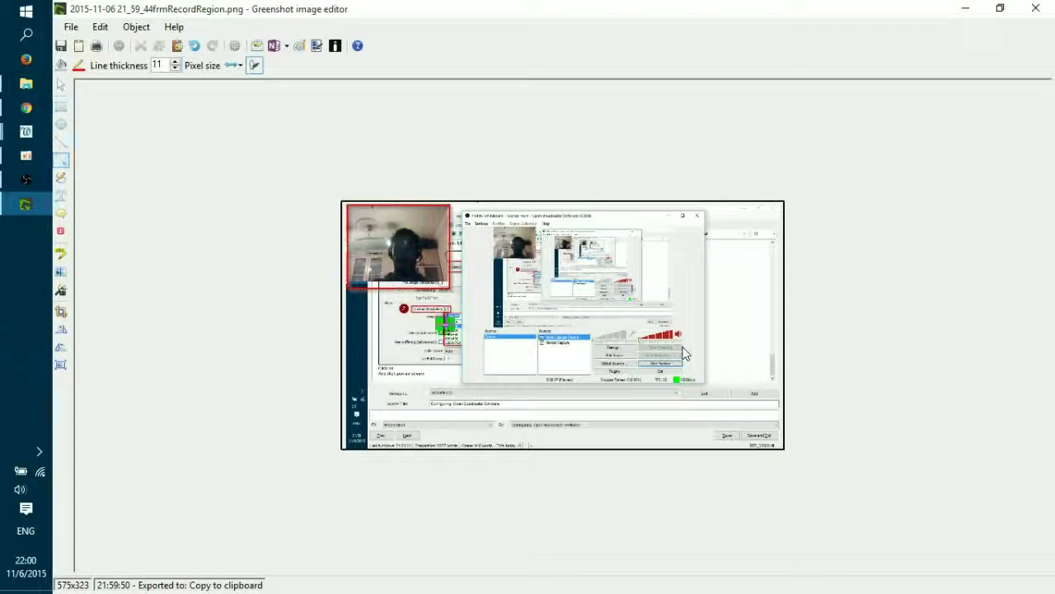
drag(537, 309, 459, 258)
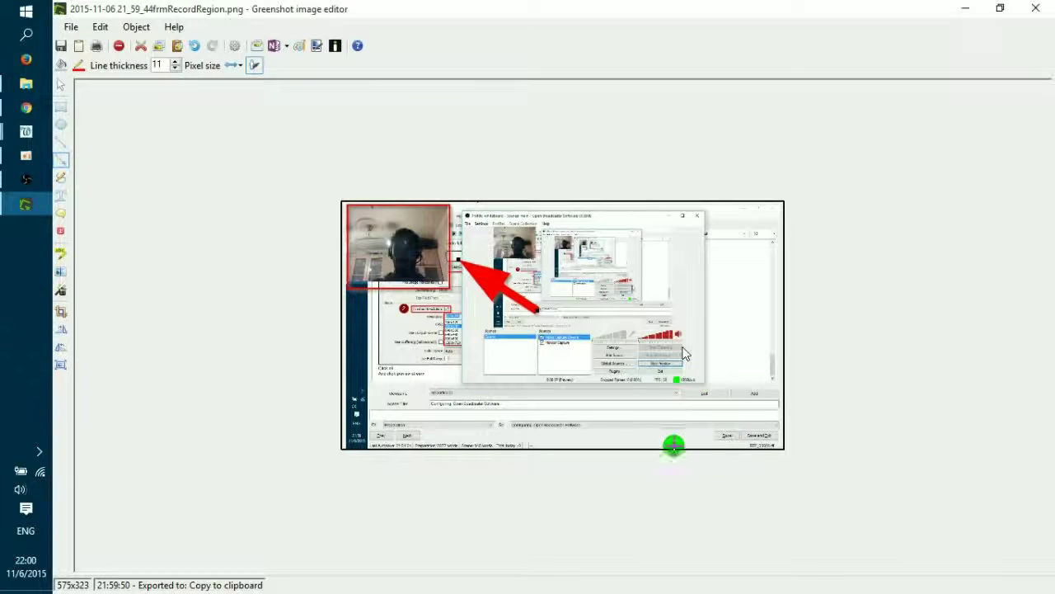
click(80, 45)
click(1036, 8)
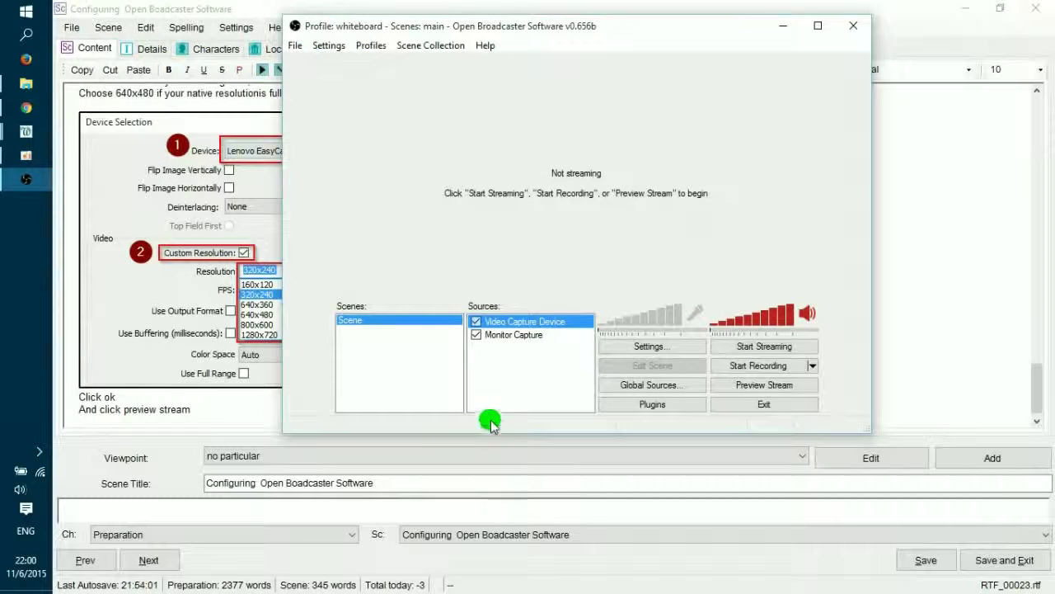
Back in the scene text, write "The cmaera is automatically placed int he top left corner" below the preview stream line.
click(221, 408)
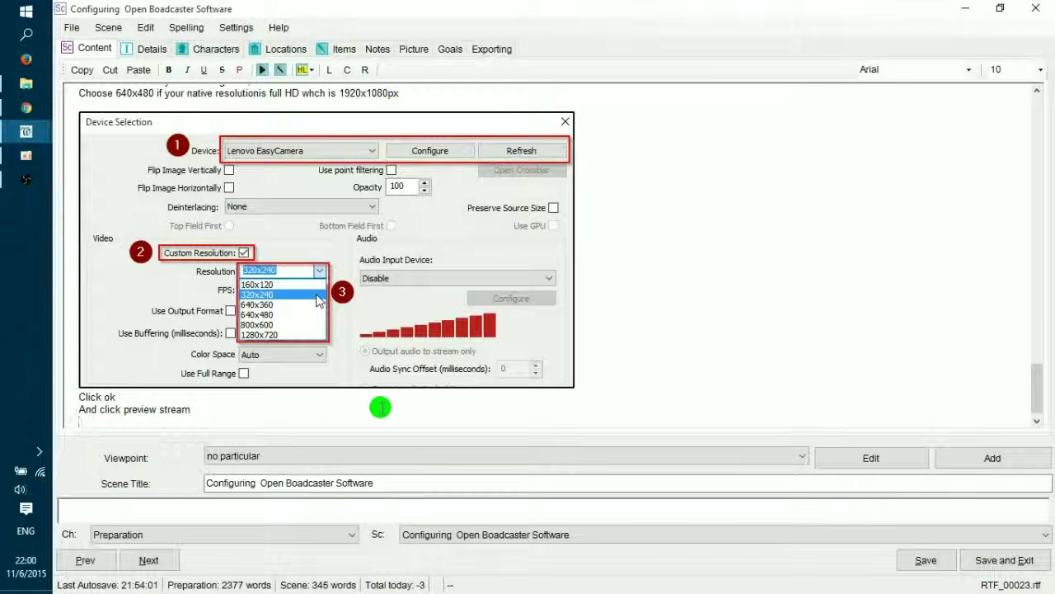
text(The cmaera is automati)
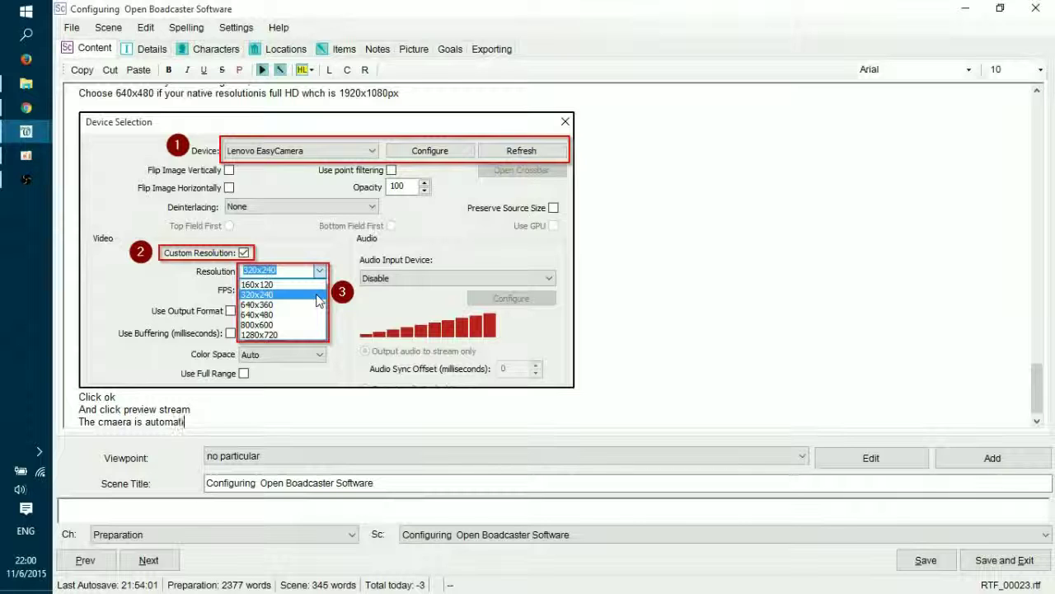
text(cally placed int he top left corner)
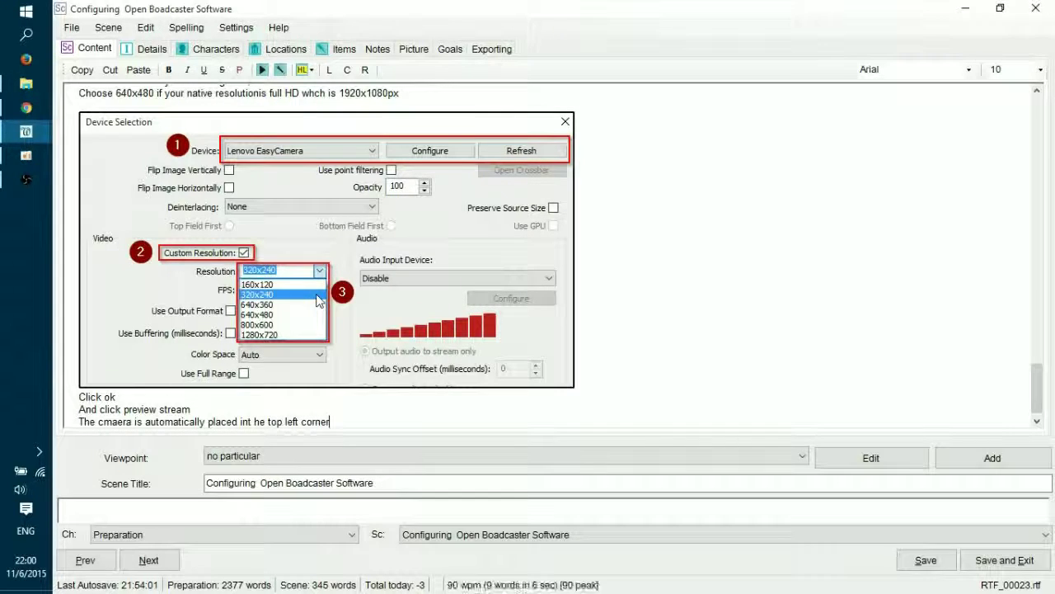
Add a new line below the camera placement sentence reading "I you are a gamer, this might be ok.".
key(Return)
text(I you are a gamer, thsi )
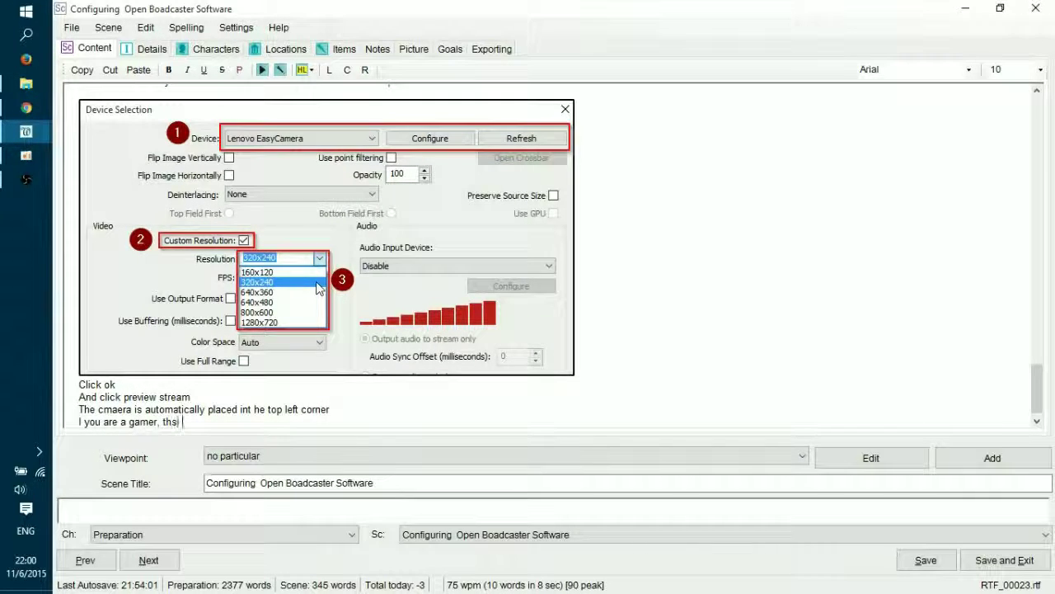
text(is)
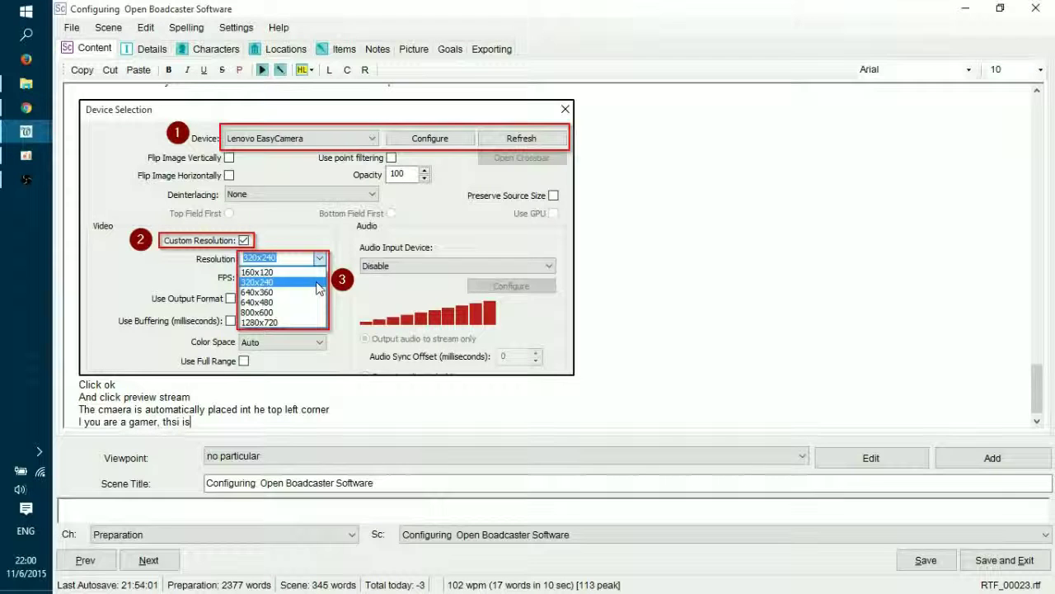
key(BackSpace)
key(BackSpace)
key(BackSpace)
key(BackSpace)
key(BackSpace)
text(is)
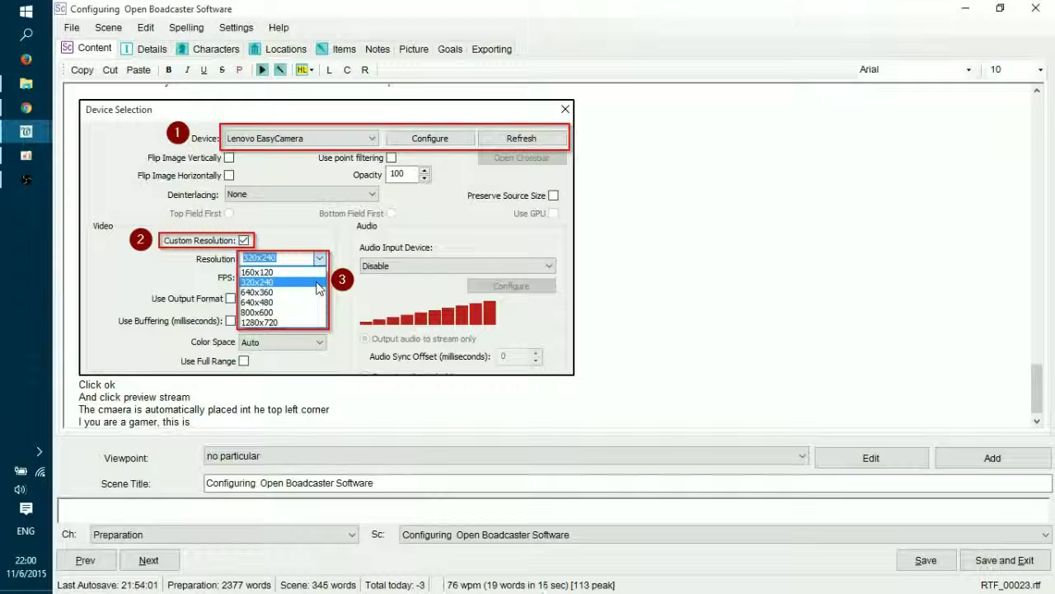
key(BackSpace)
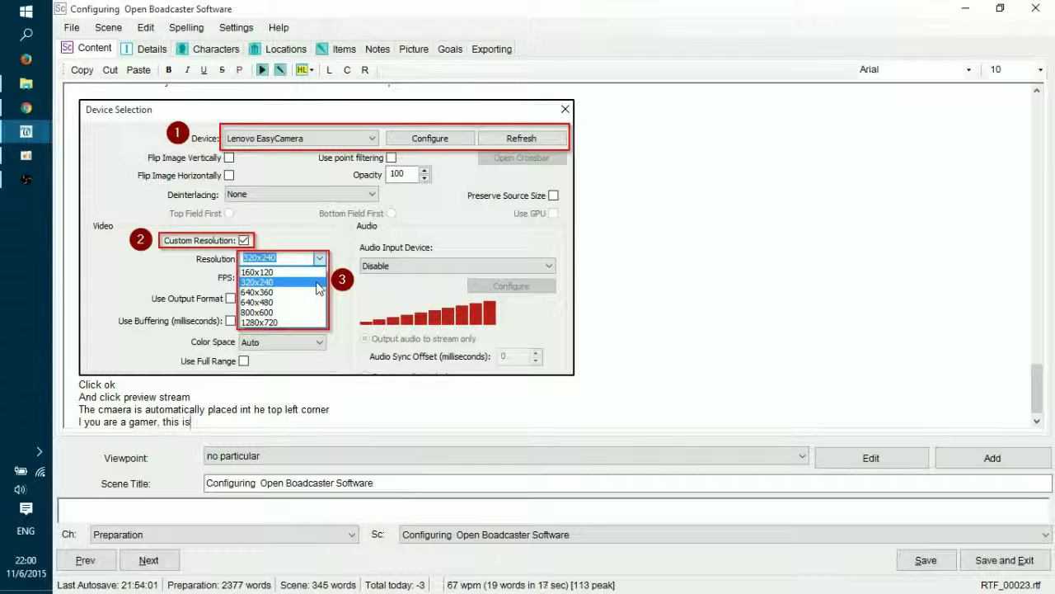
text(might be ok. )
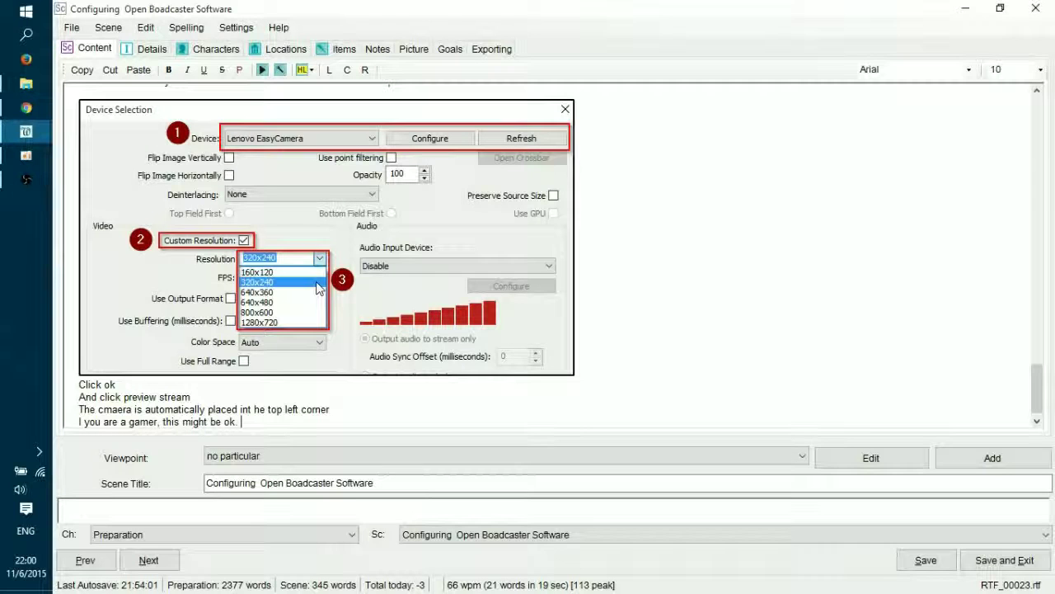
Continue with "For those that record work or browsers the best location would be bottom right because there are no controls there" and paste the screenshot below.
text(For those that record)
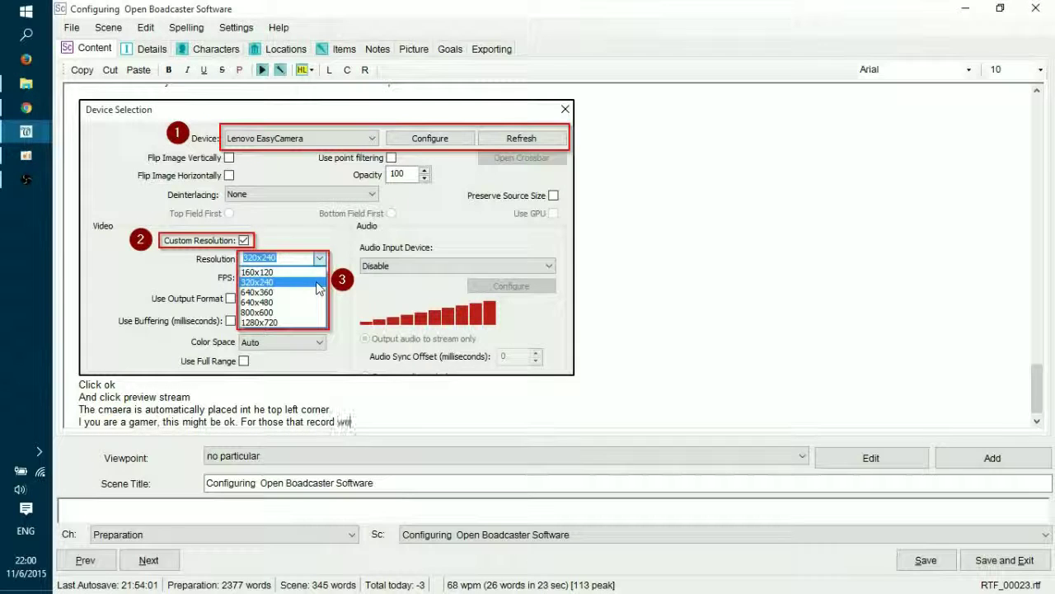
text(rk or )
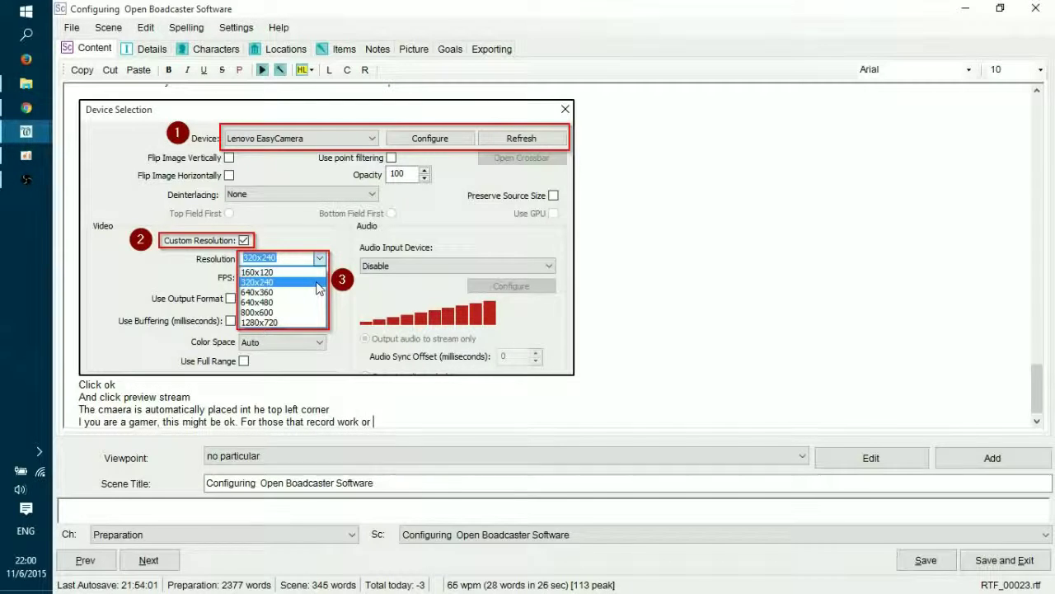
text(browsers)
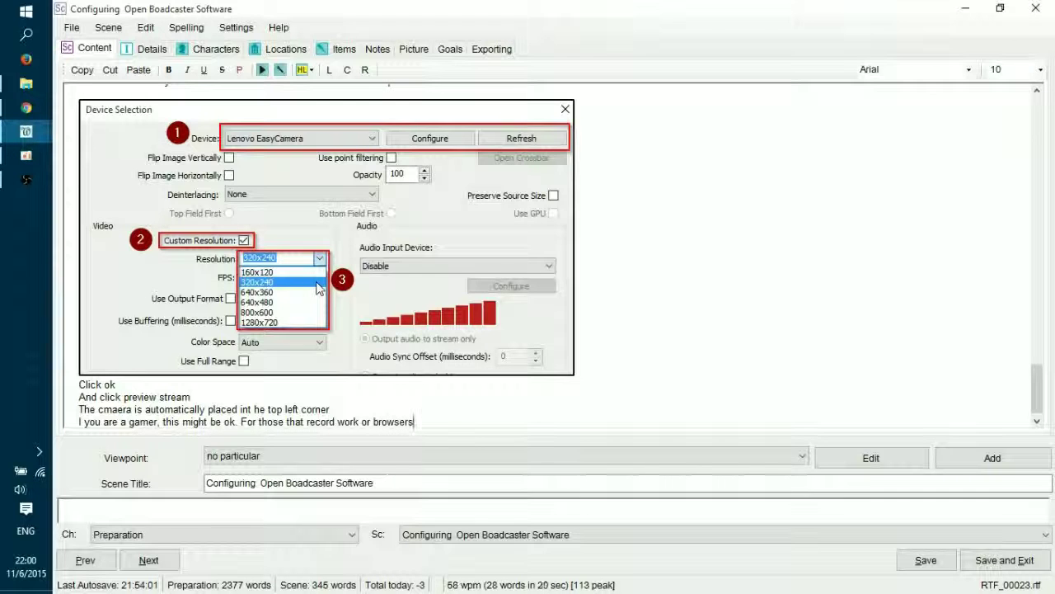
text( the best location woul)
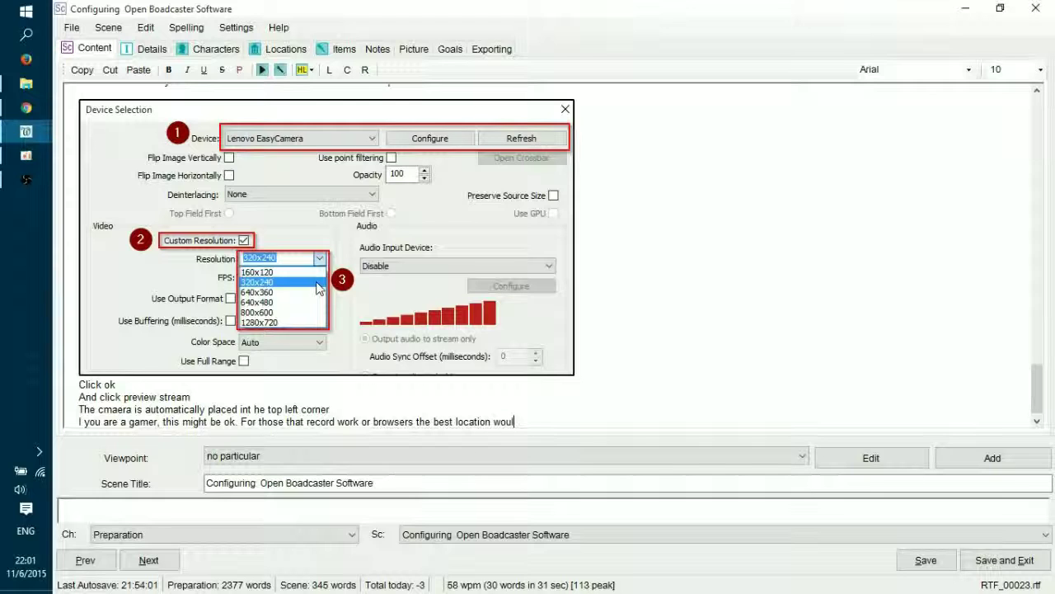
text(d be bottom right)
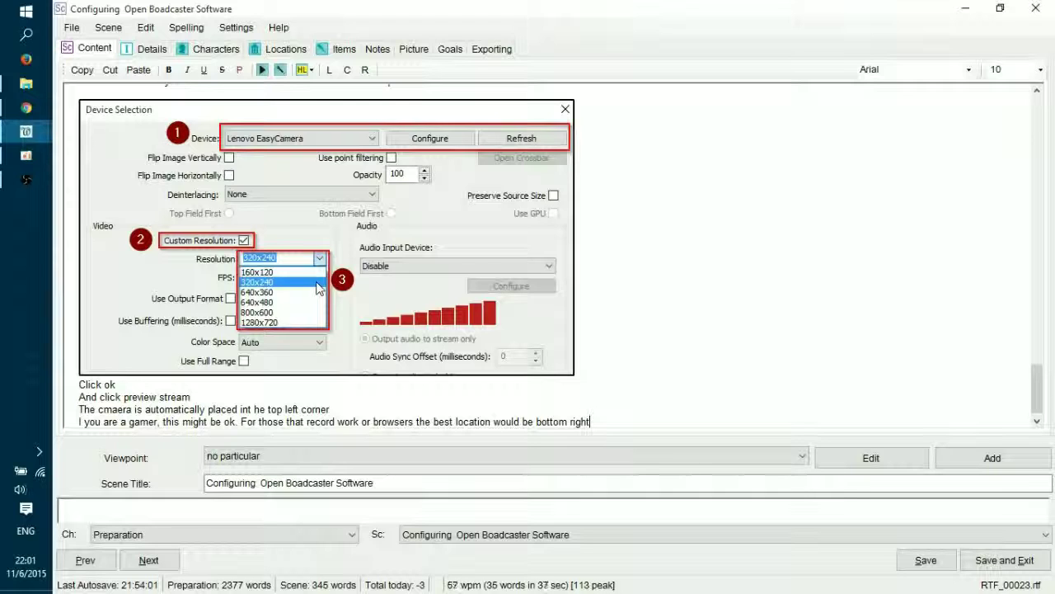
text(se t)
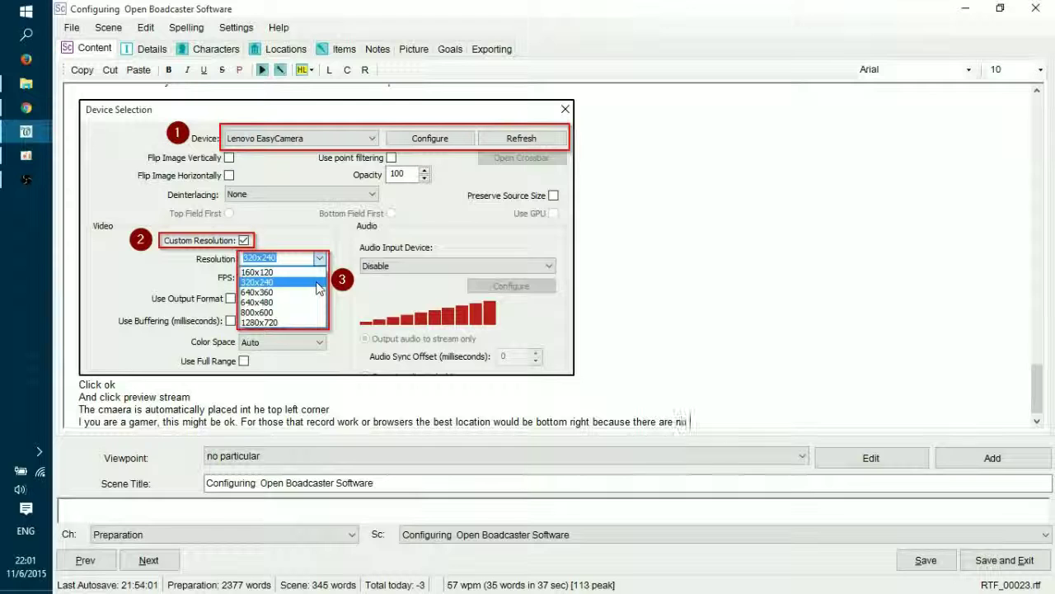
text(here)
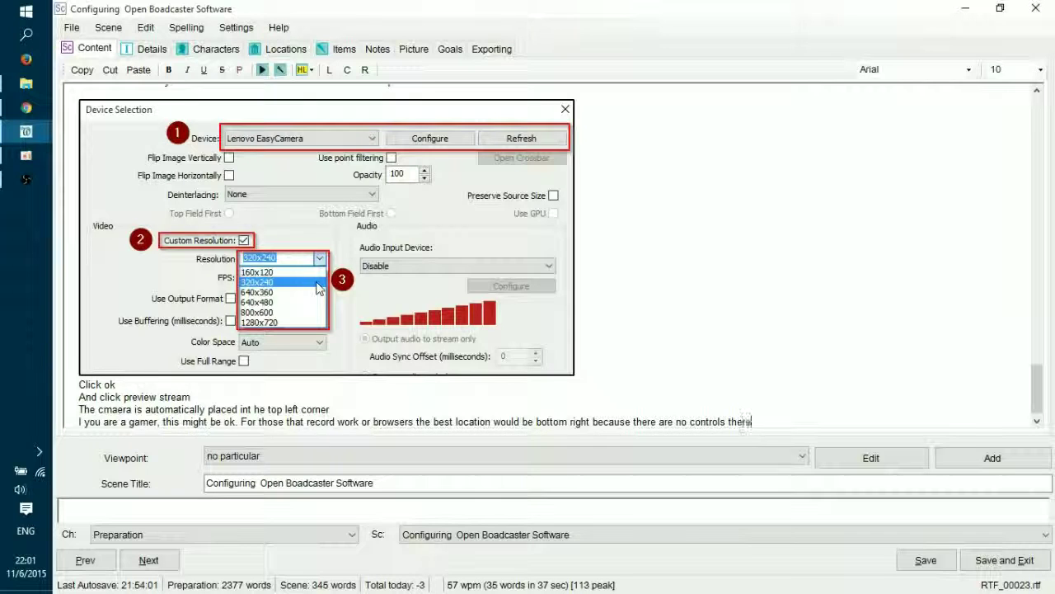
key(Return)
key(ctrl+v)
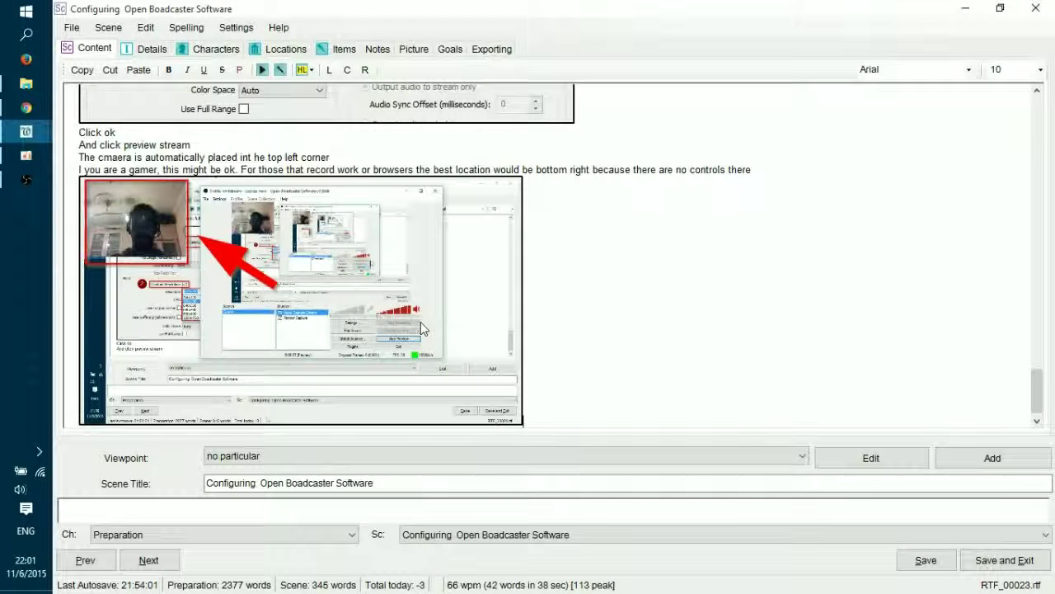
Begin a line with "Stop the s" below the pasted image and switch to Open Broadcaster Software.
key(Return)
text(Stop t)
key(alt+Tab)
text(he s)
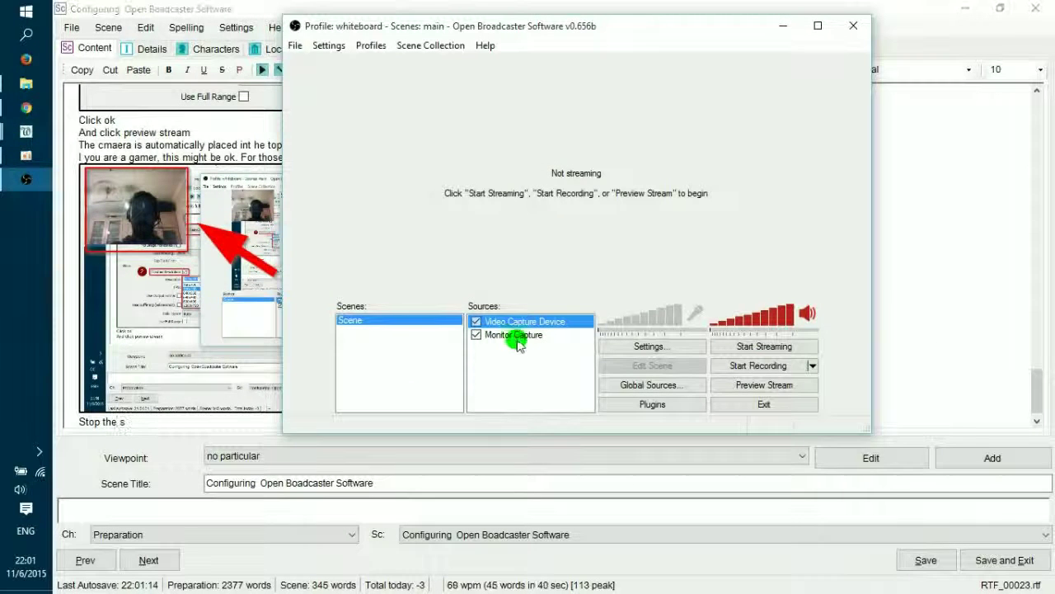
Start the stream preview and move the Video Capture Device source to the right edge.
click(773, 385)
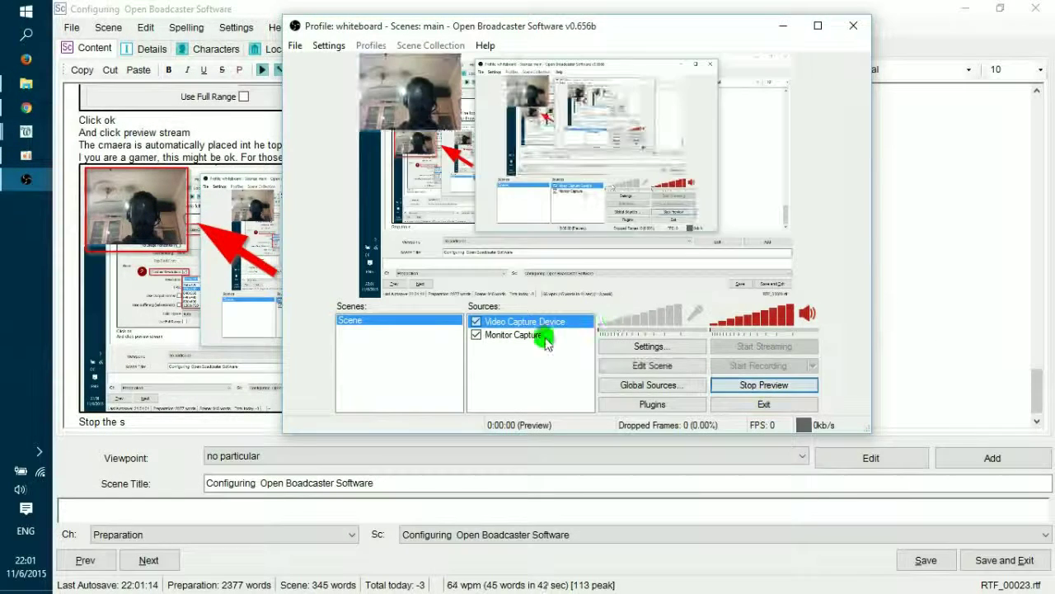
right_click(538, 321)
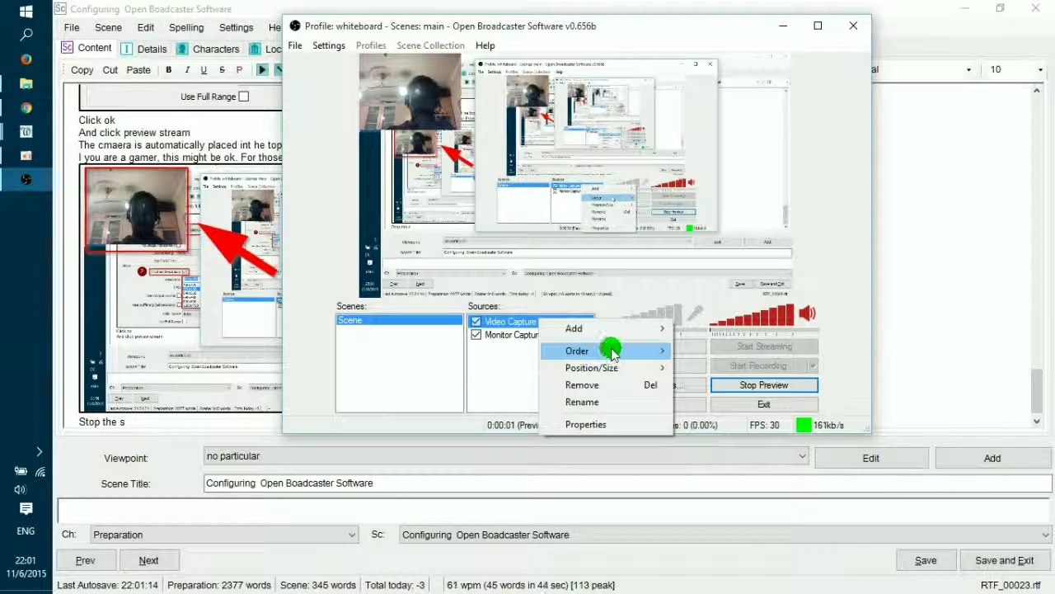
mouse_move(611, 351)
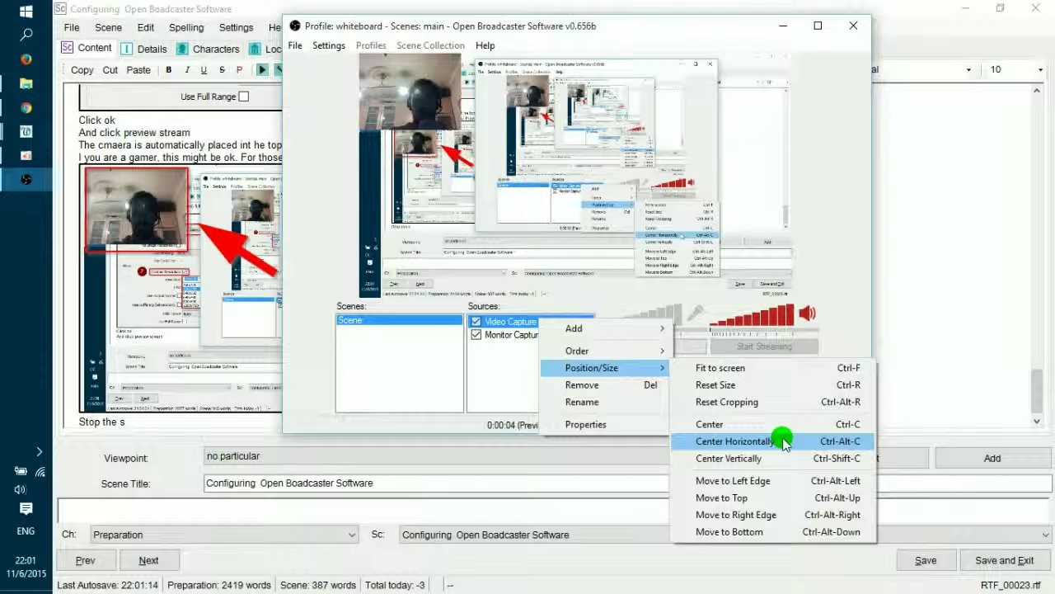
click(777, 515)
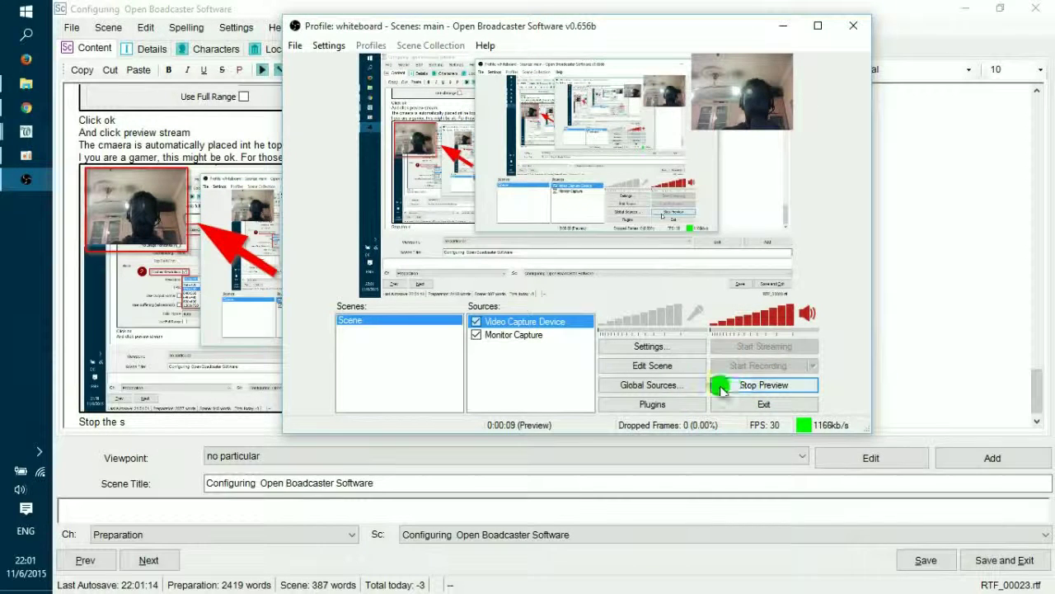
Move the Video Capture Device source back to the left edge of the preview.
right_click(539, 328)
mouse_move(646, 377)
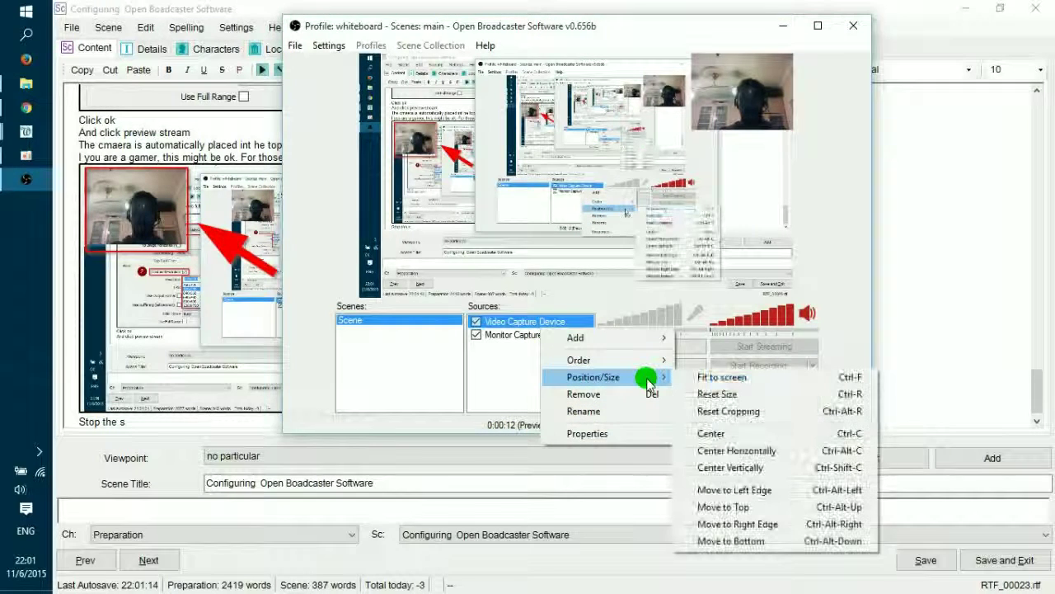
click(742, 490)
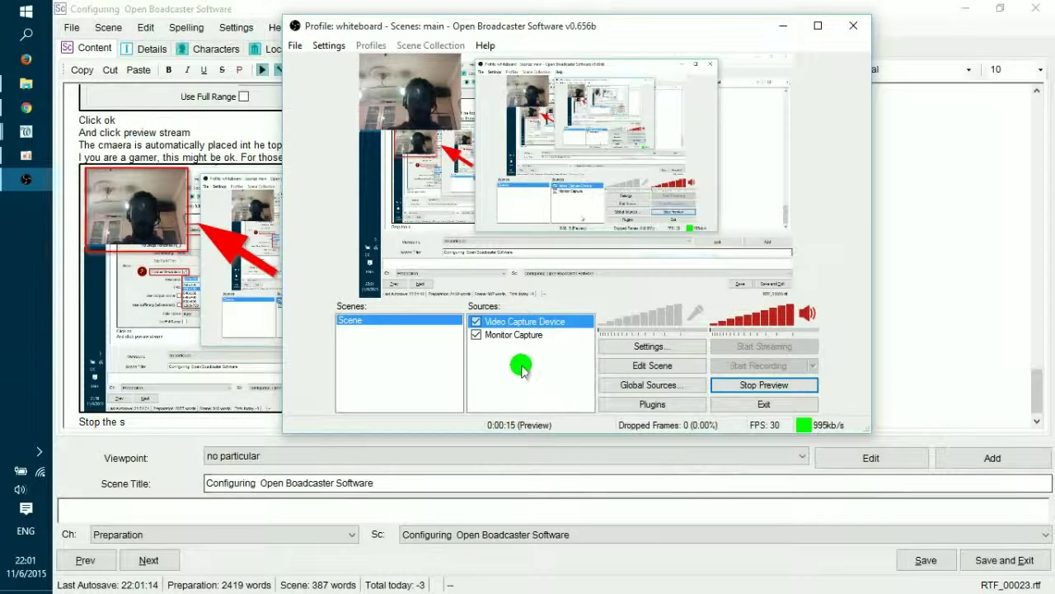
right_click(519, 330)
mouse_move(614, 372)
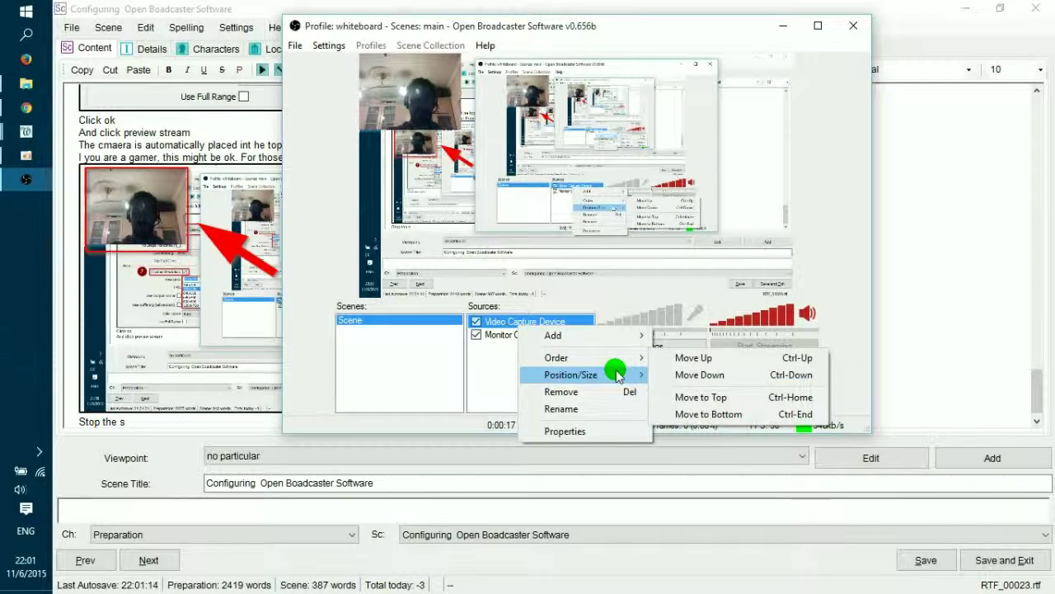
key(Escape)
key(Escape)
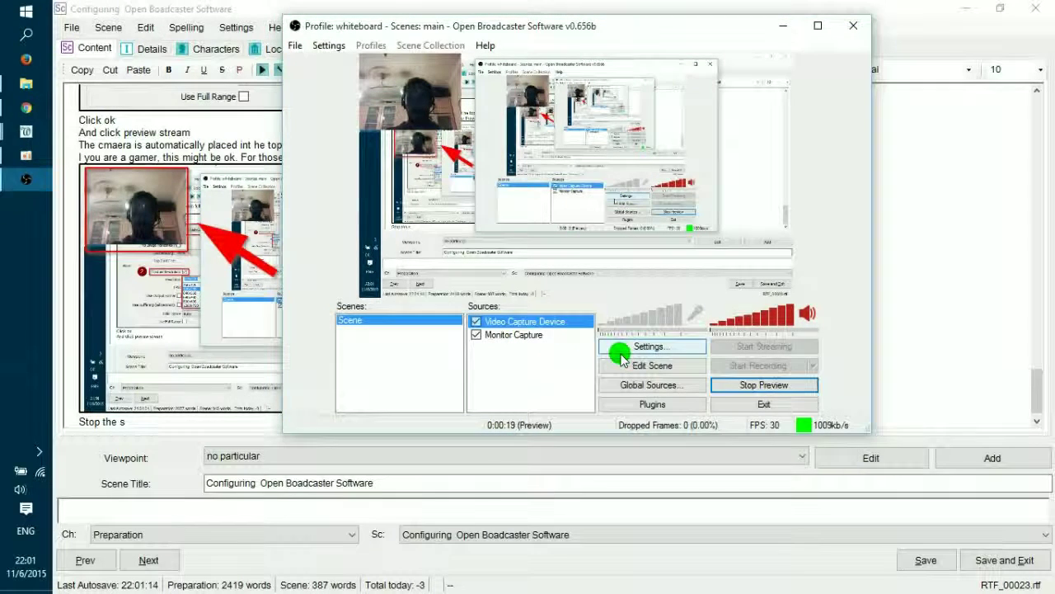
Capture a region screenshot of the Video Capture Device's Position/Size options with Move to Right Edge highlighted, for editing in Greenshot.
right_click(565, 321)
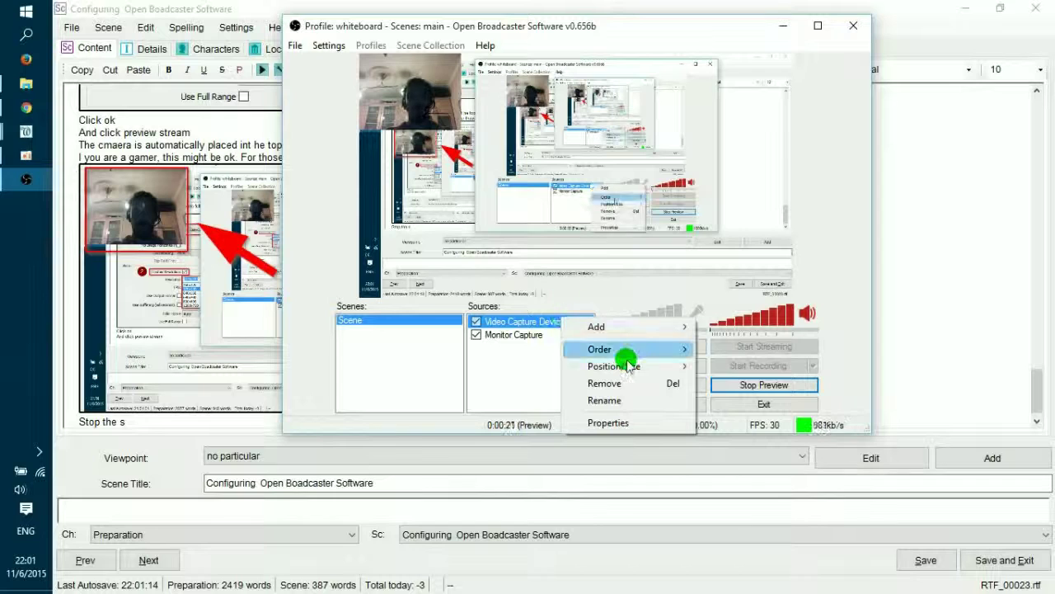
mouse_move(628, 368)
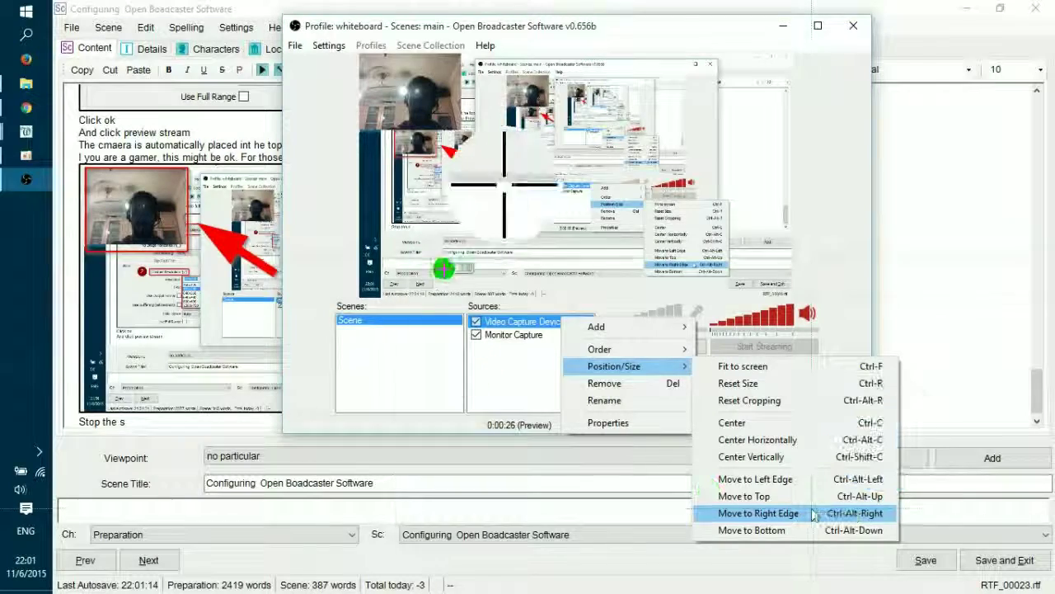
drag(464, 303, 899, 517)
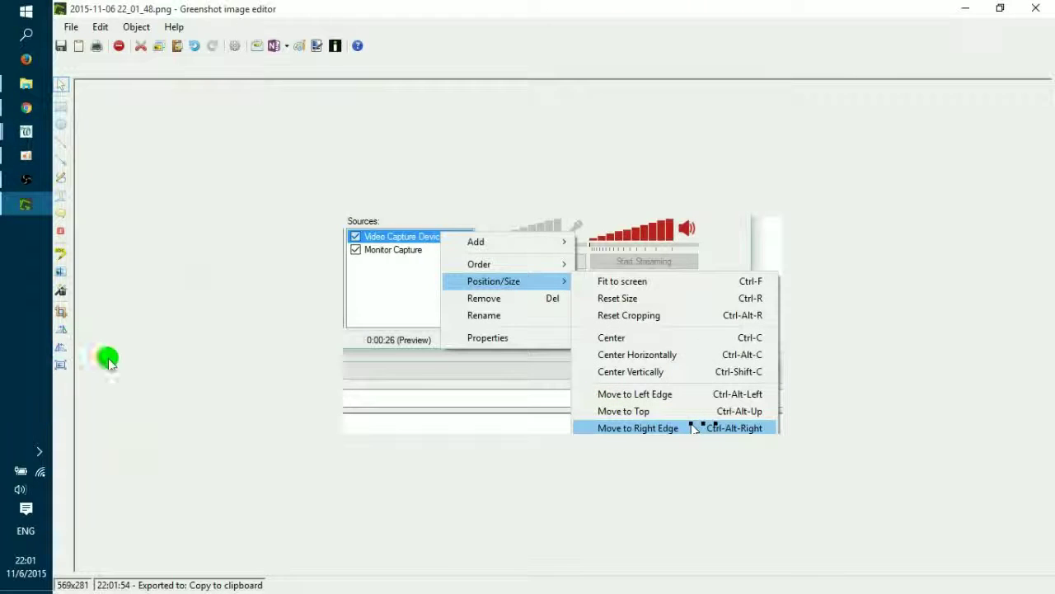
Outline Position/Size, Move to Right Edge and Video Capture Device in the screenshot with red rectangles.
click(60, 108)
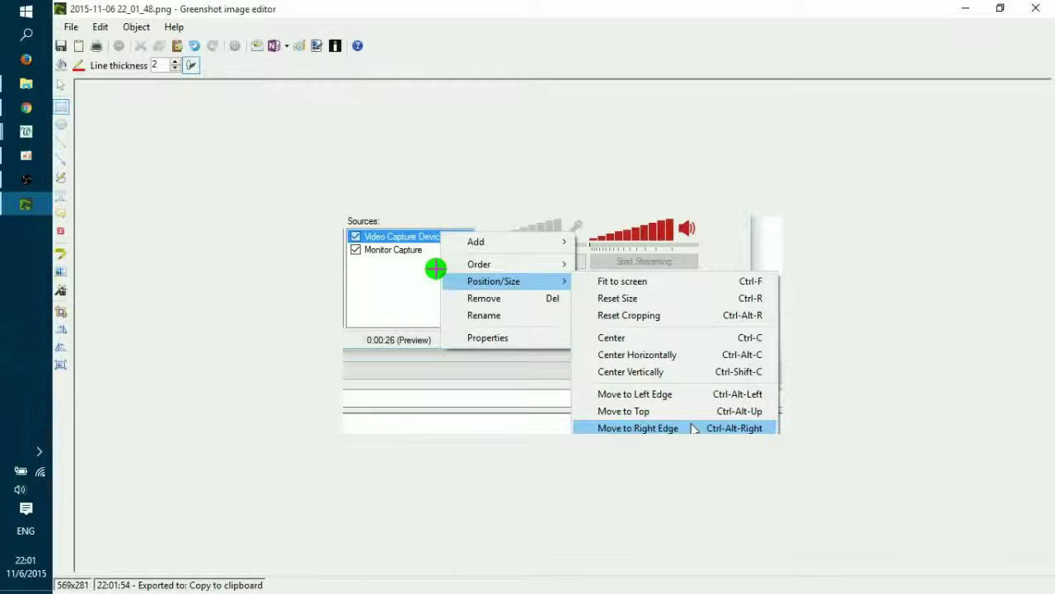
drag(438, 269, 574, 291)
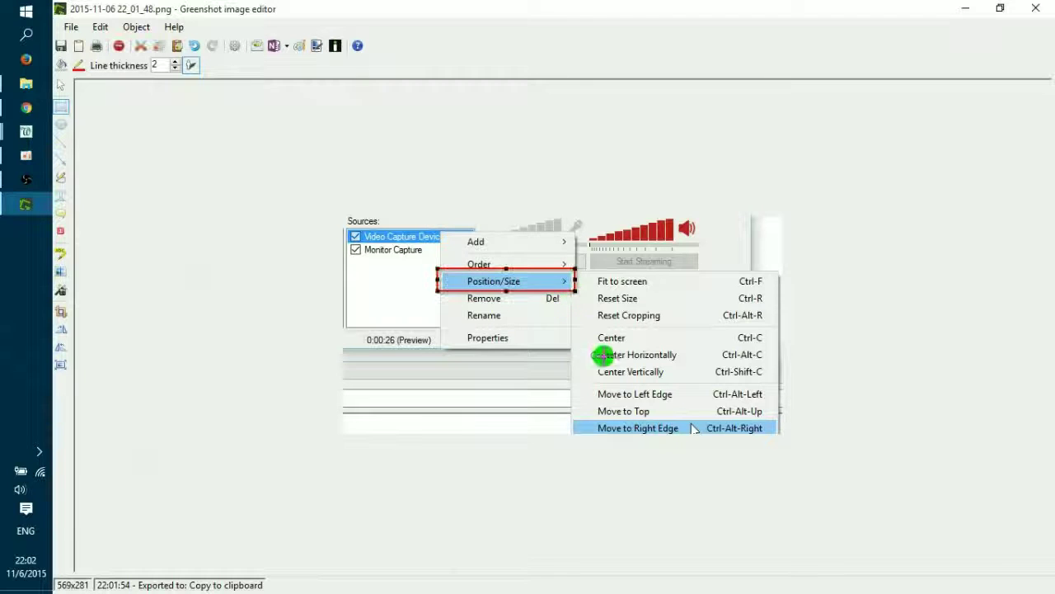
drag(577, 417, 777, 429)
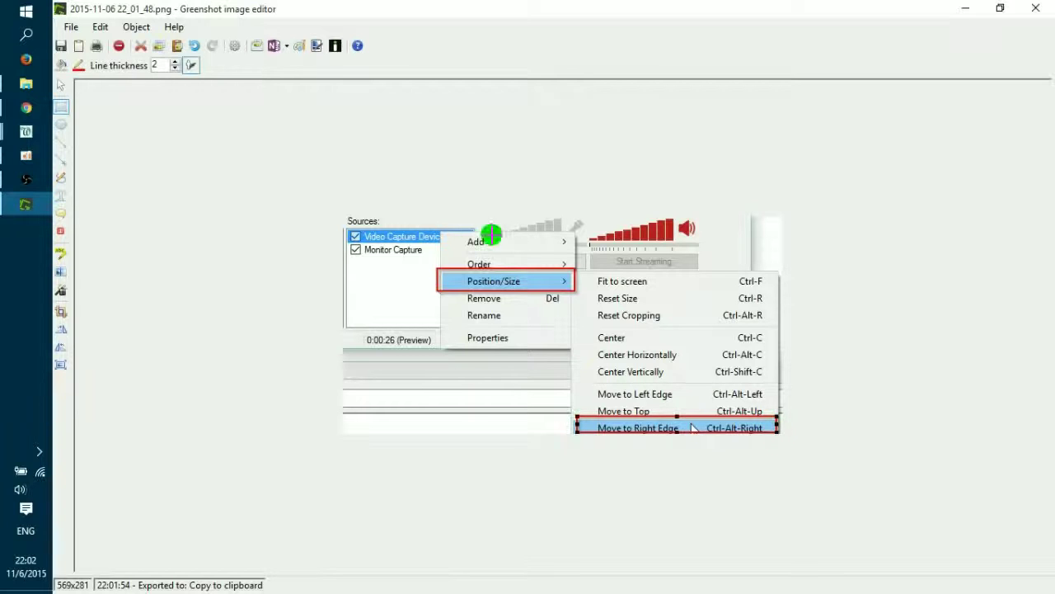
drag(348, 226, 440, 246)
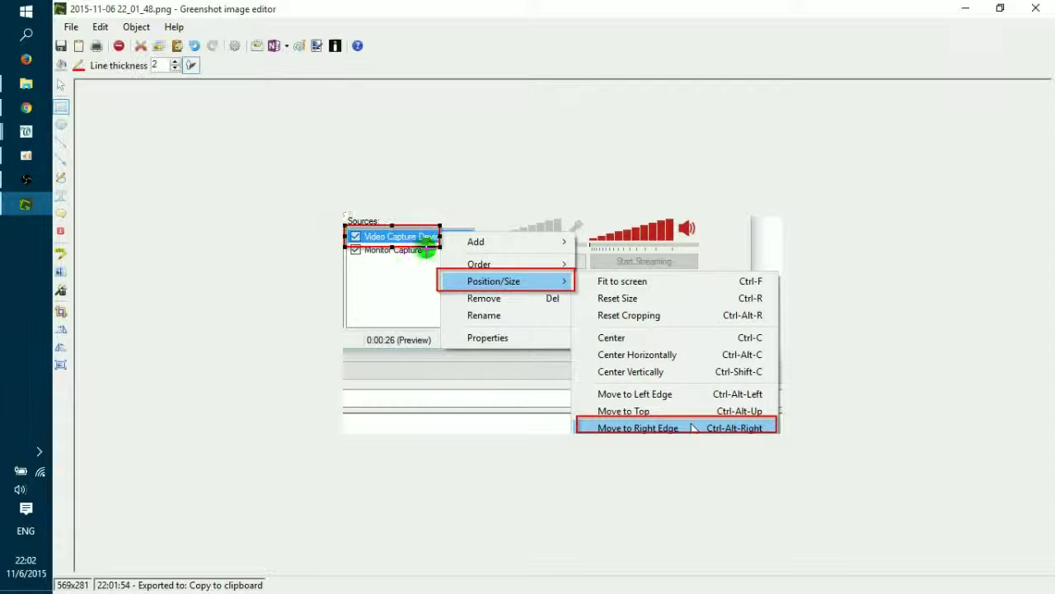
Number Video Capture Device, Position/Size and Move to Right Edge as 1, 2 and 3, and copy the annotated screenshot to the clipboard.
click(60, 231)
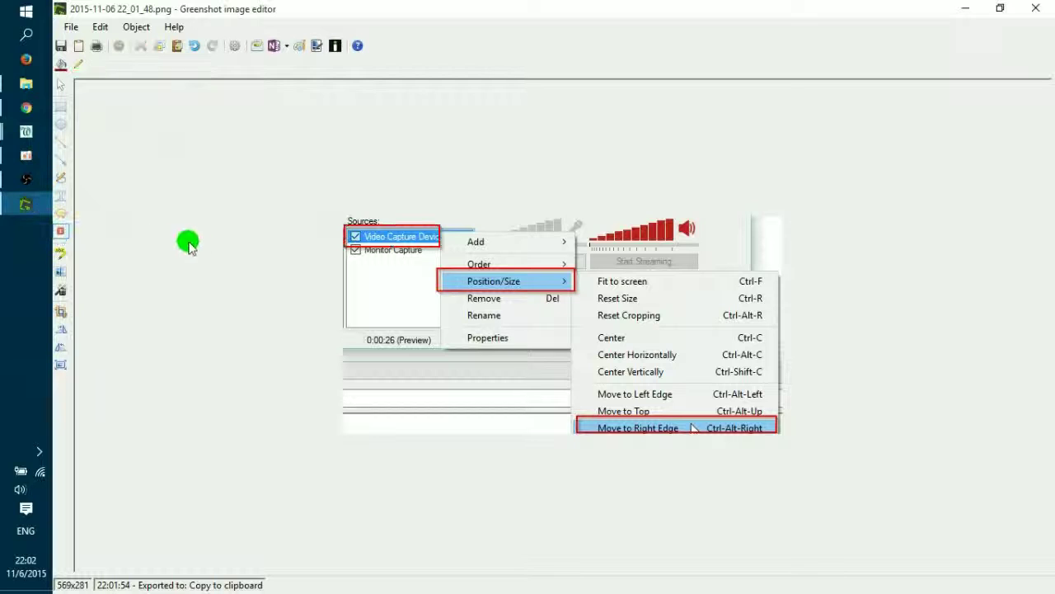
click(451, 236)
click(417, 279)
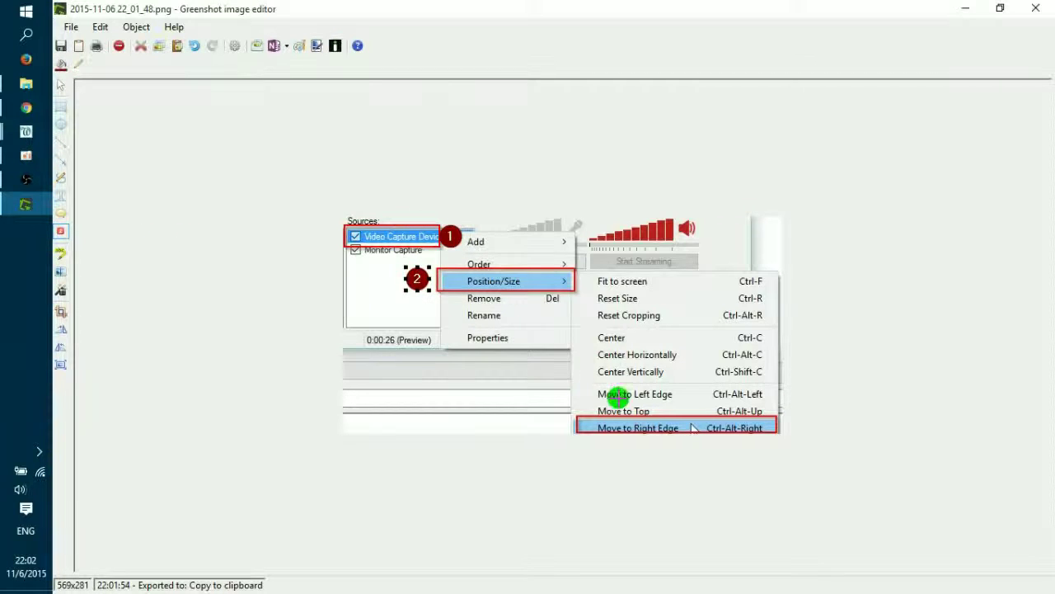
click(584, 404)
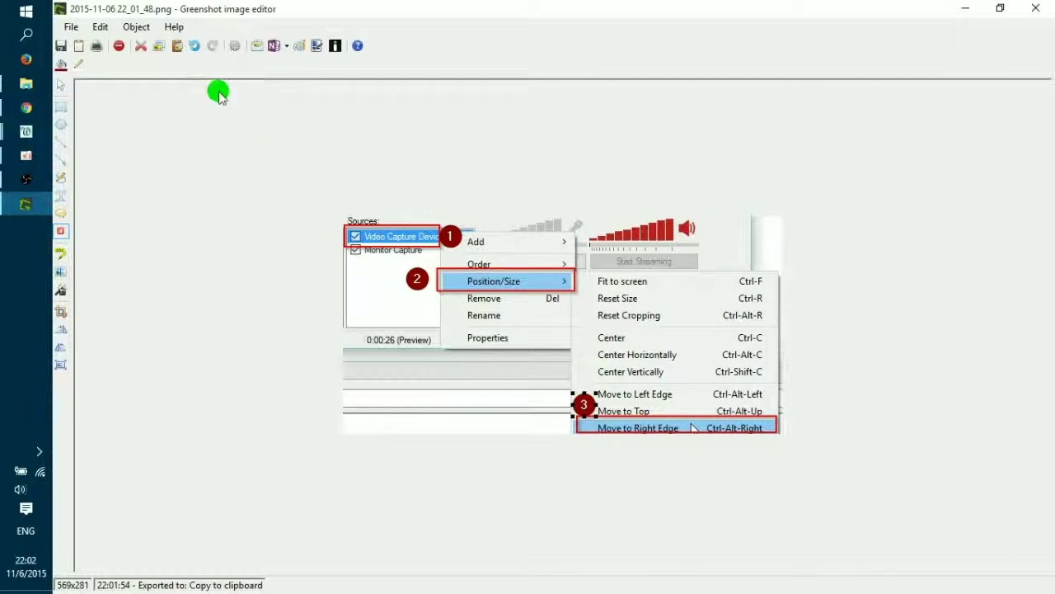
click(78, 45)
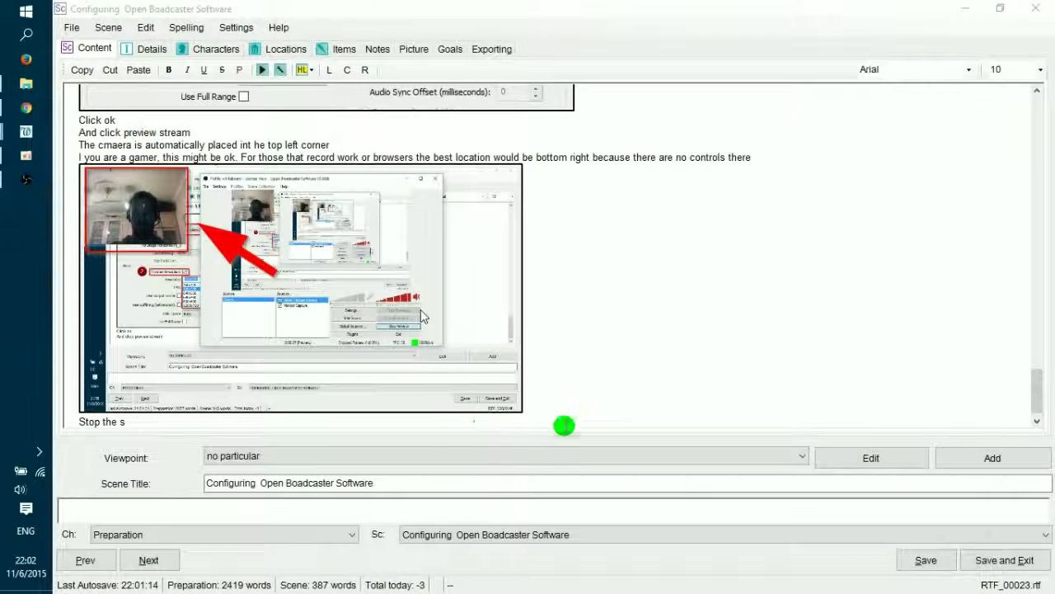
Replace the unfinished last line with "Right click the video capture devide" and paste the annotated Move to Right Edge screenshot below it.
drag(423, 426, 47, 405)
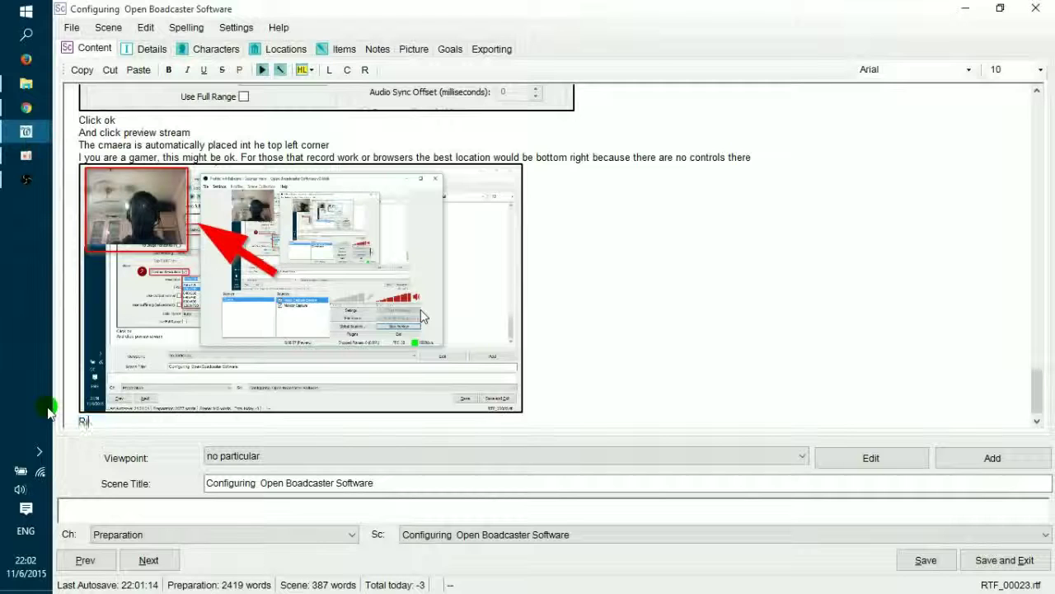
text(Righ)
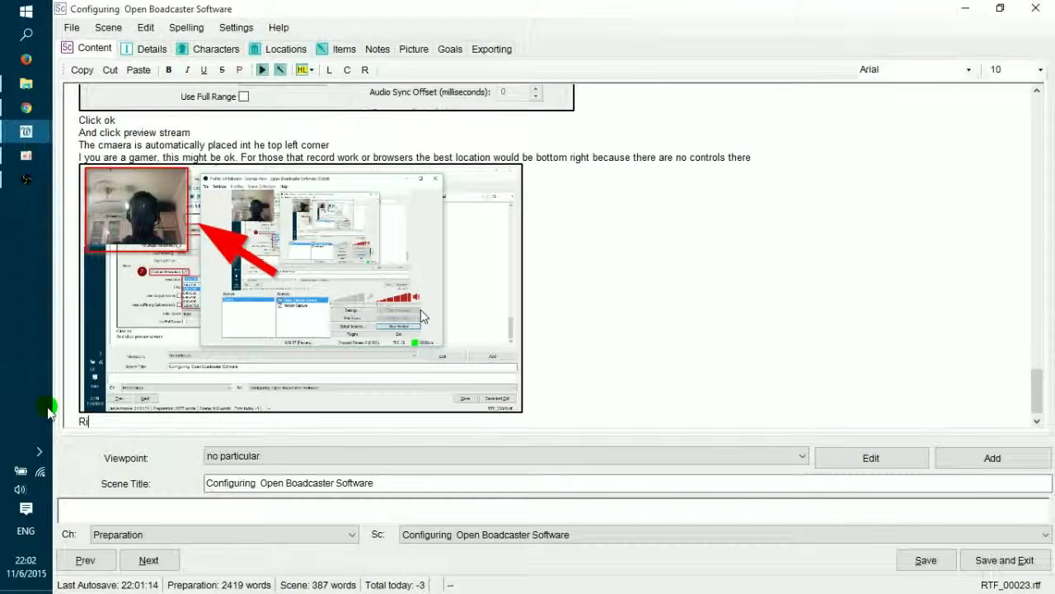
text(t click the w)
text(ideo)
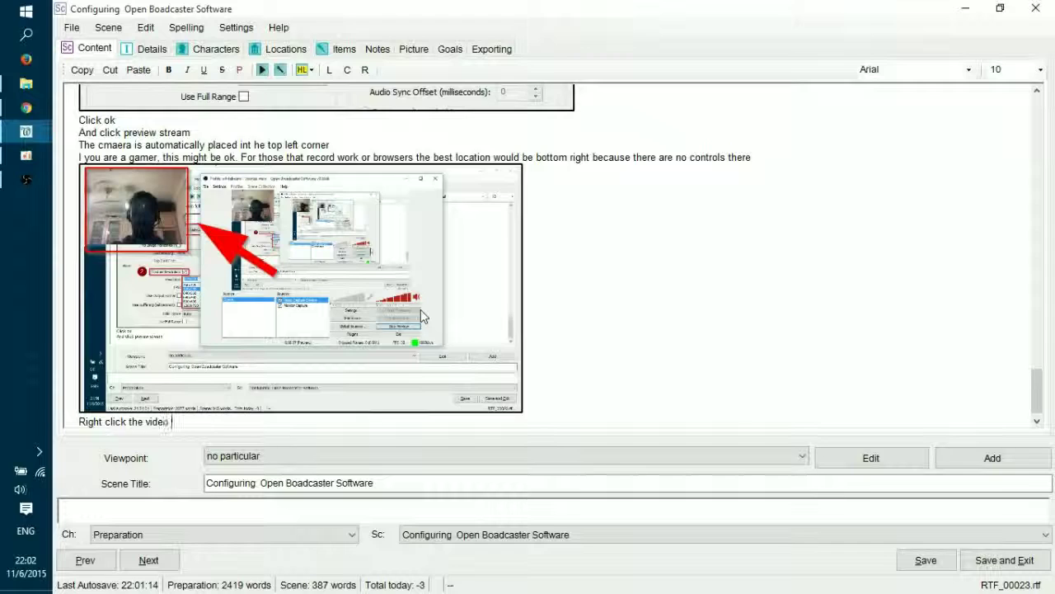
key(Return)
key(ctrl+v)
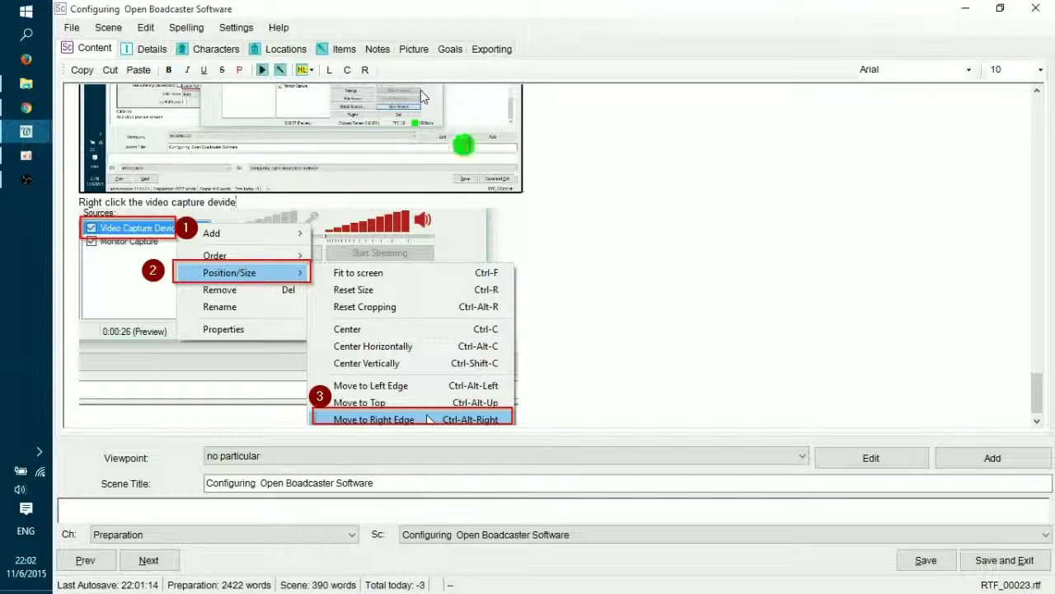
In Open Broadcaster Software, move the Video Capture Device source to the right edge of the preview.
click(29, 178)
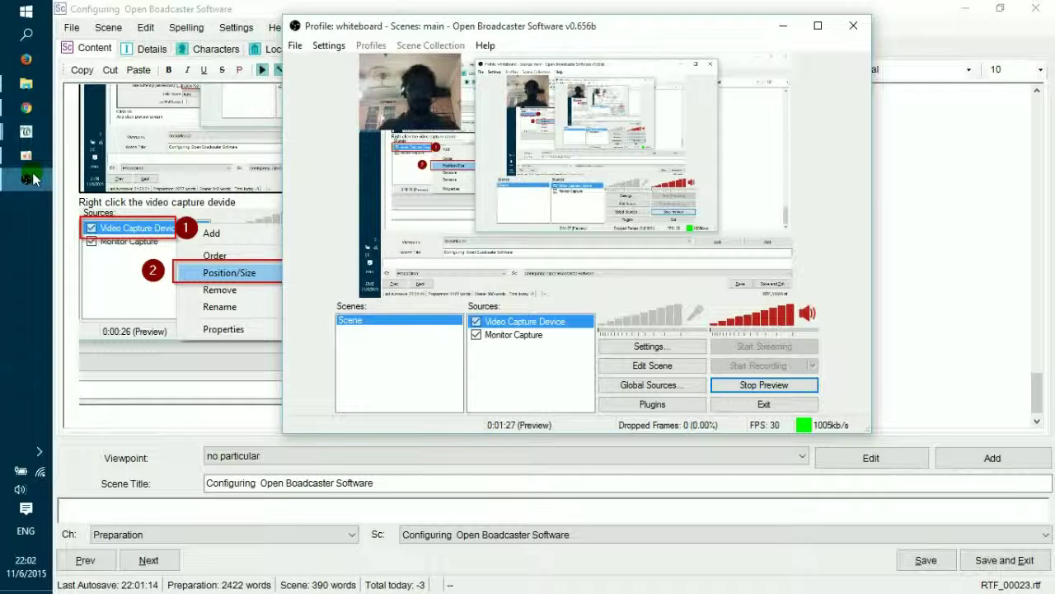
right_click(532, 323)
mouse_move(631, 368)
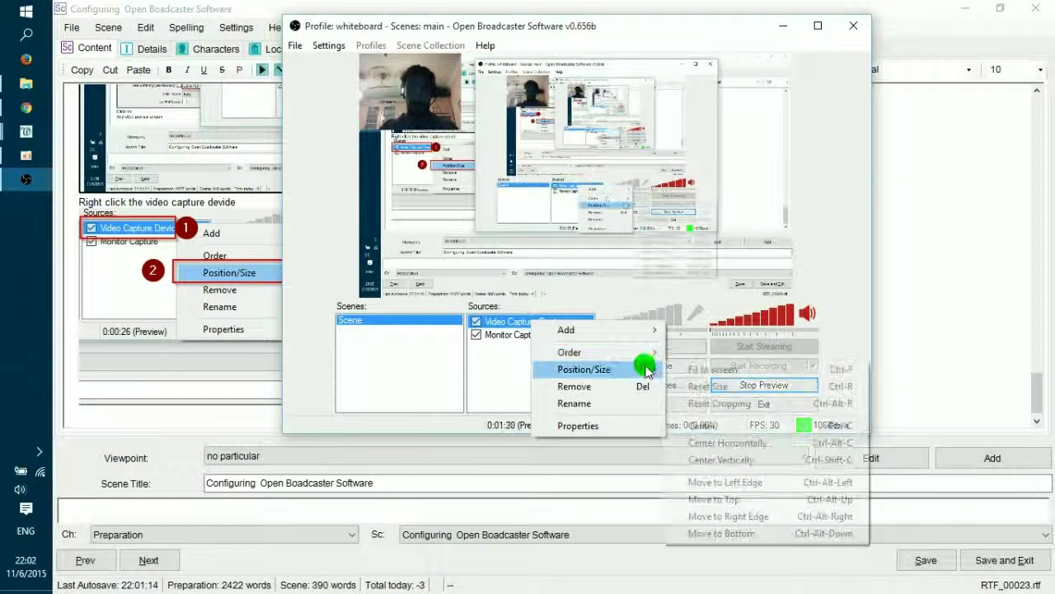
click(771, 516)
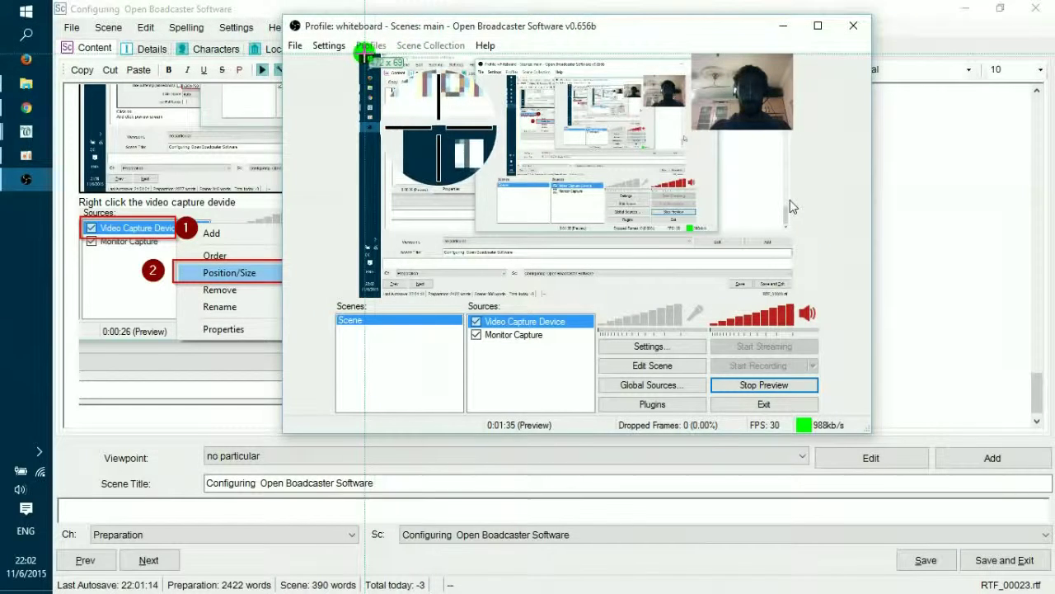
click(790, 200)
mouse_move(782, 189)
mouse_down()
mouse_move(800, 231)
mouse_move(798, 295)
mouse_up()
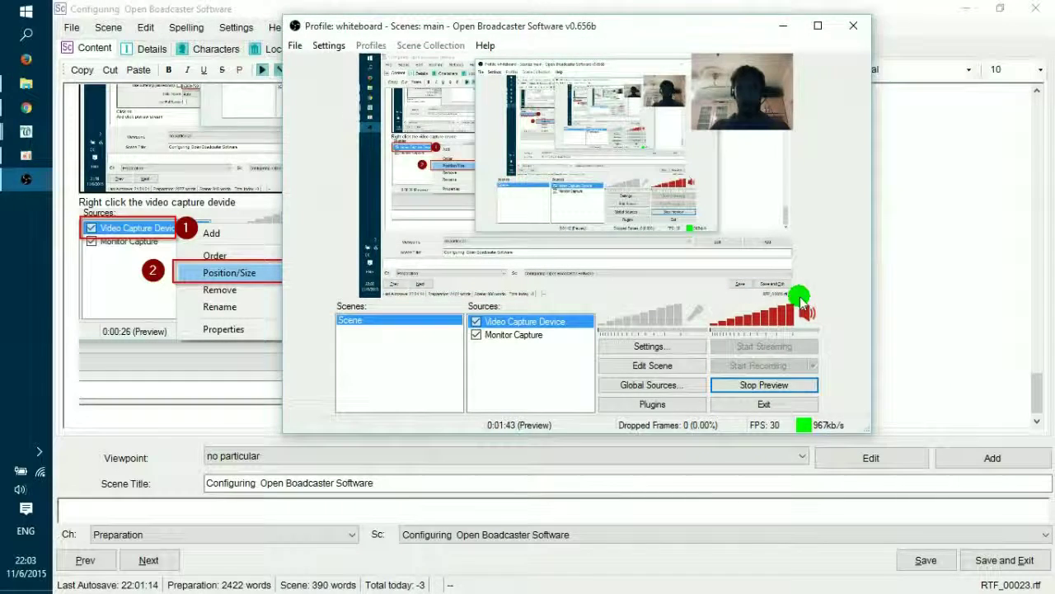
click(1044, 9)
Capture a region screenshot of the preview and the Video Capture Device's Position/Size options with Move to Bottom highlighted, for editing in Greenshot.
right_click(584, 323)
click(701, 371)
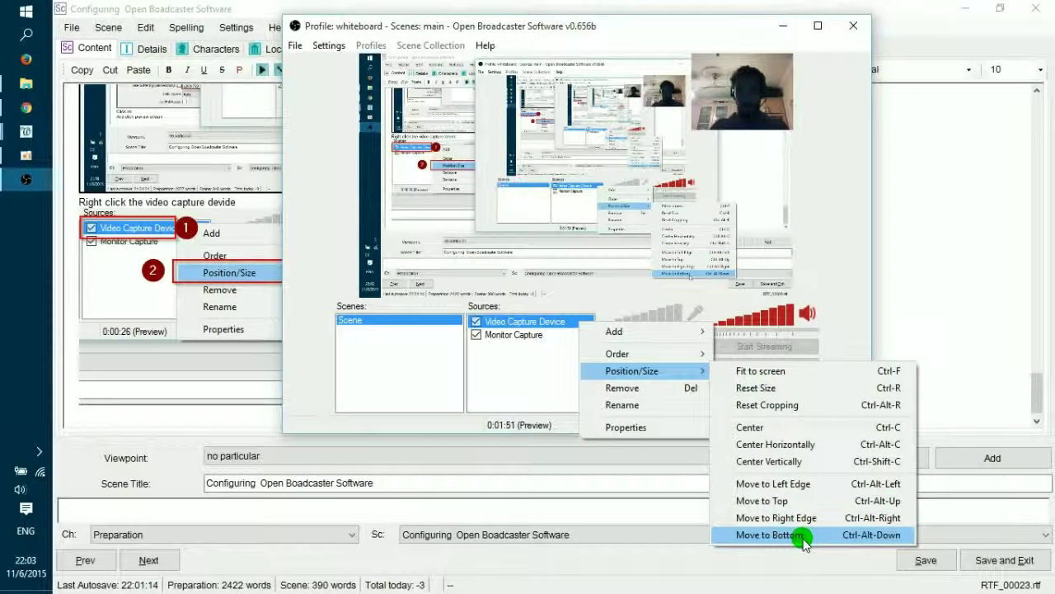
key(Print)
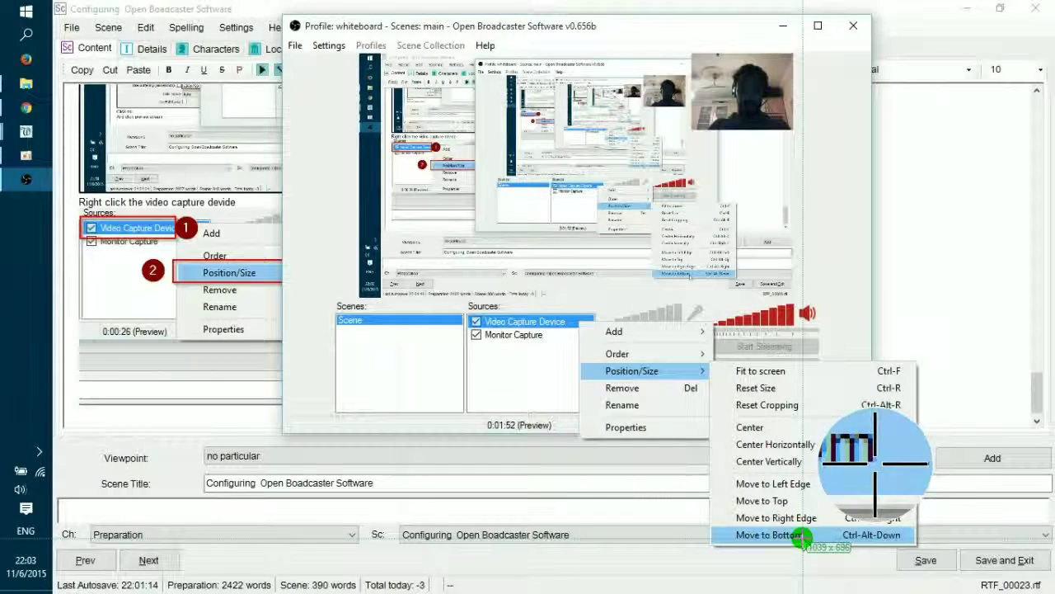
drag(346, 46, 907, 544)
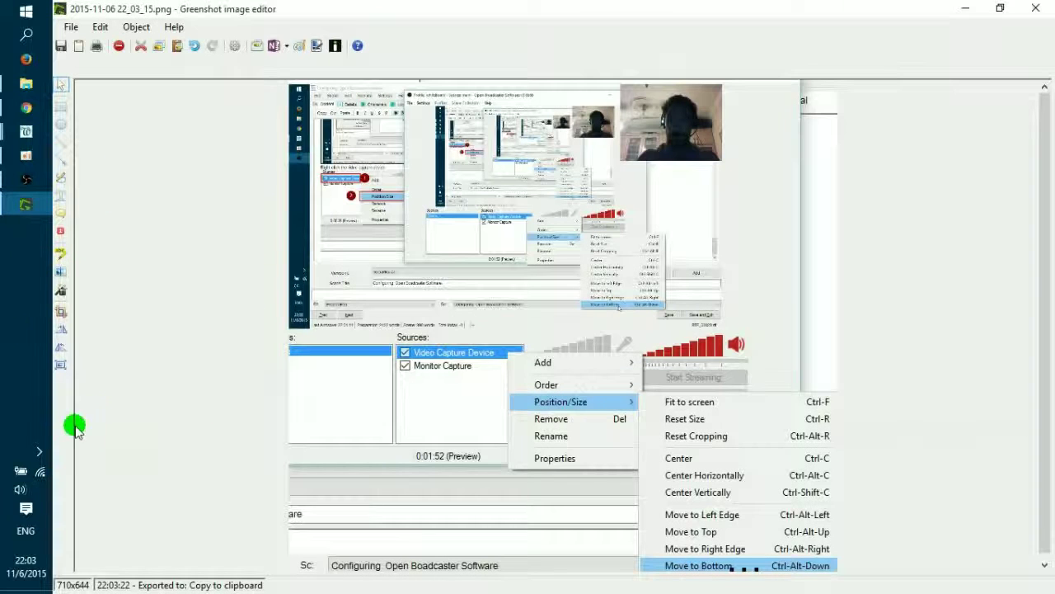
mouse_move(16, 134)
click(69, 187)
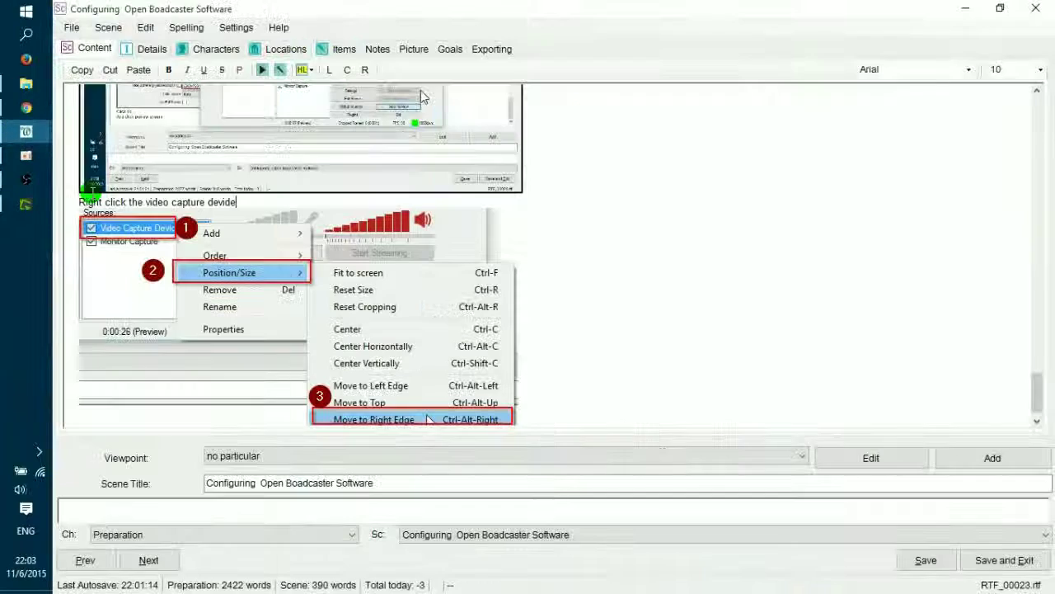
click(27, 176)
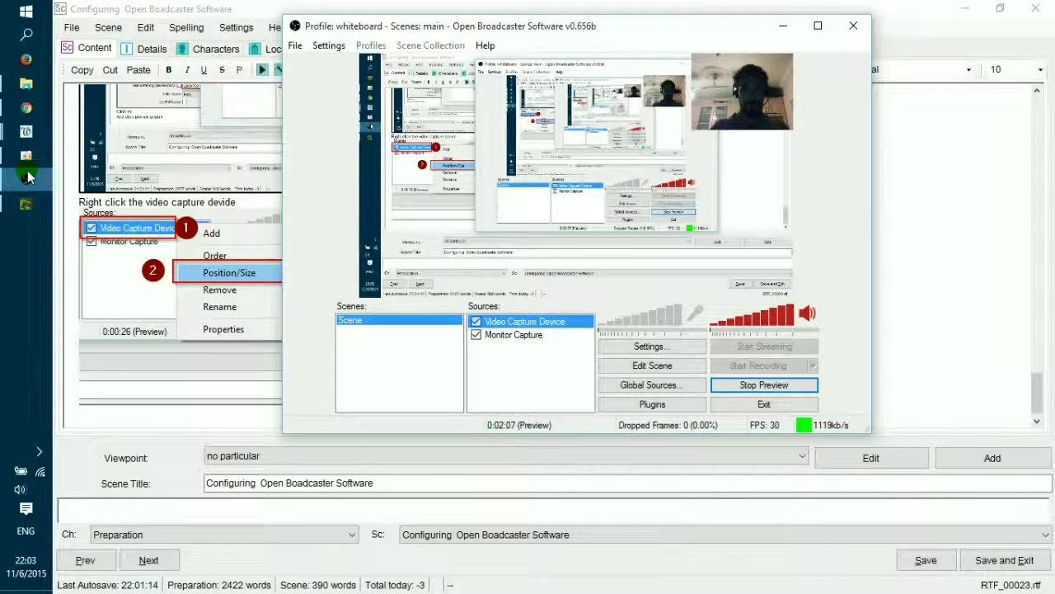
click(27, 177)
In Greenshot, add a border to the screenshot and outline the camera image, Video Capture Device, Position/Size and Move to Bottom with red rectangles.
click(38, 206)
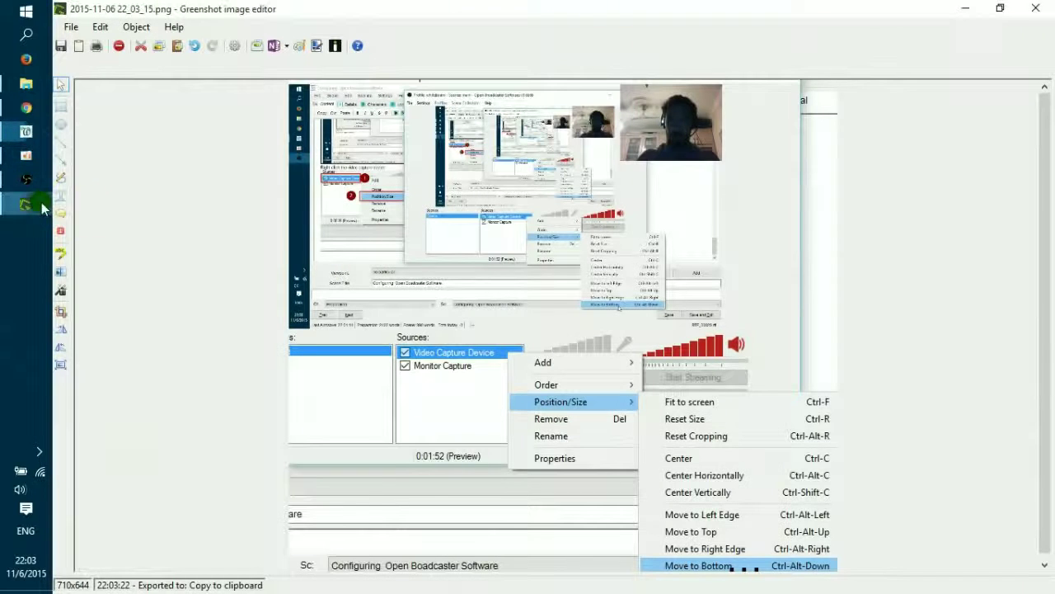
click(60, 290)
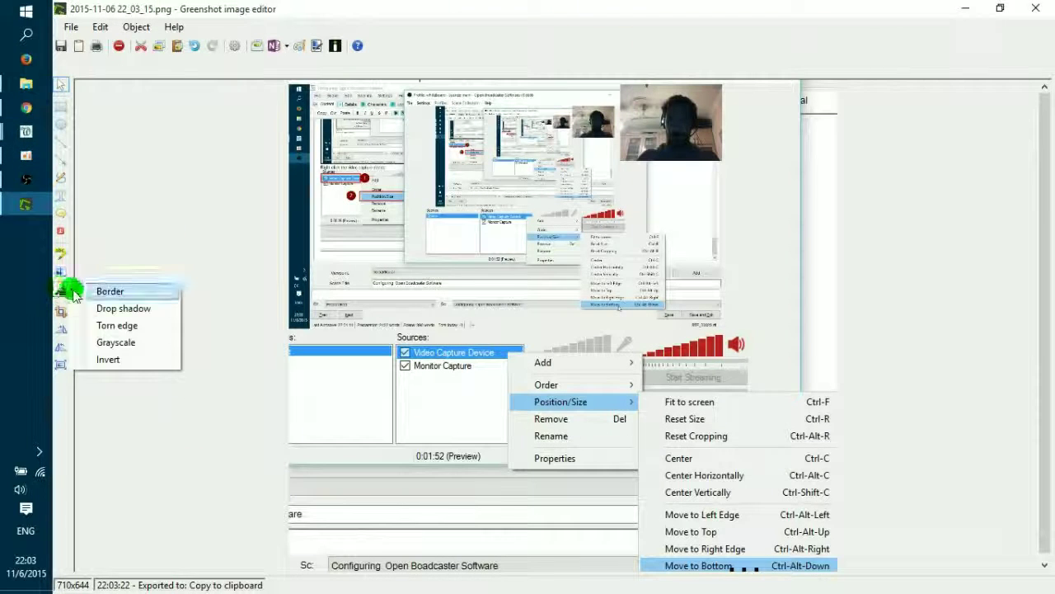
click(107, 290)
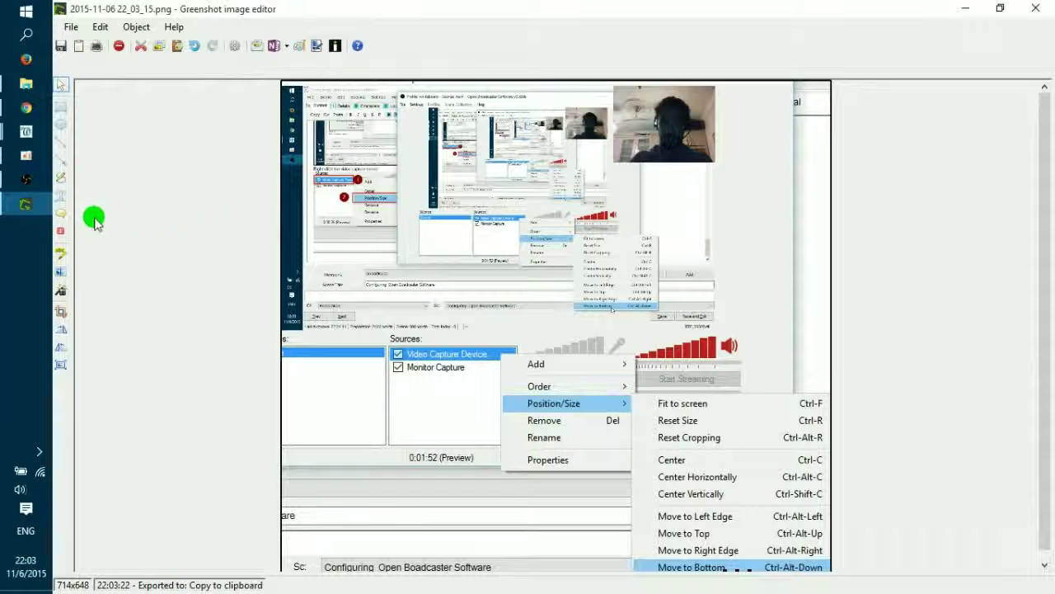
click(59, 108)
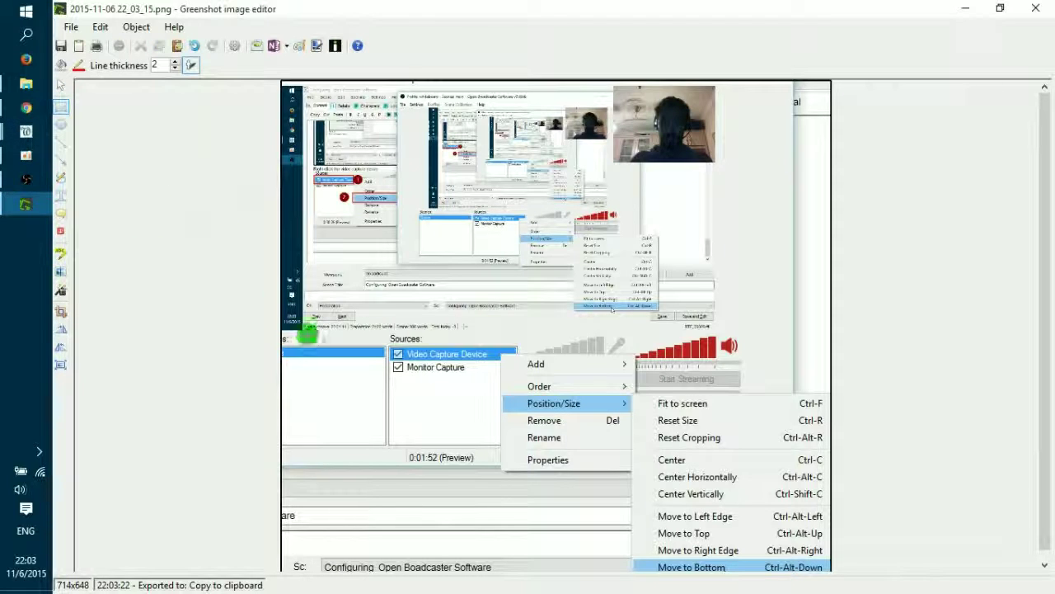
mouse_move(612, 84)
mouse_down()
mouse_move(714, 146)
mouse_move(718, 162)
mouse_up()
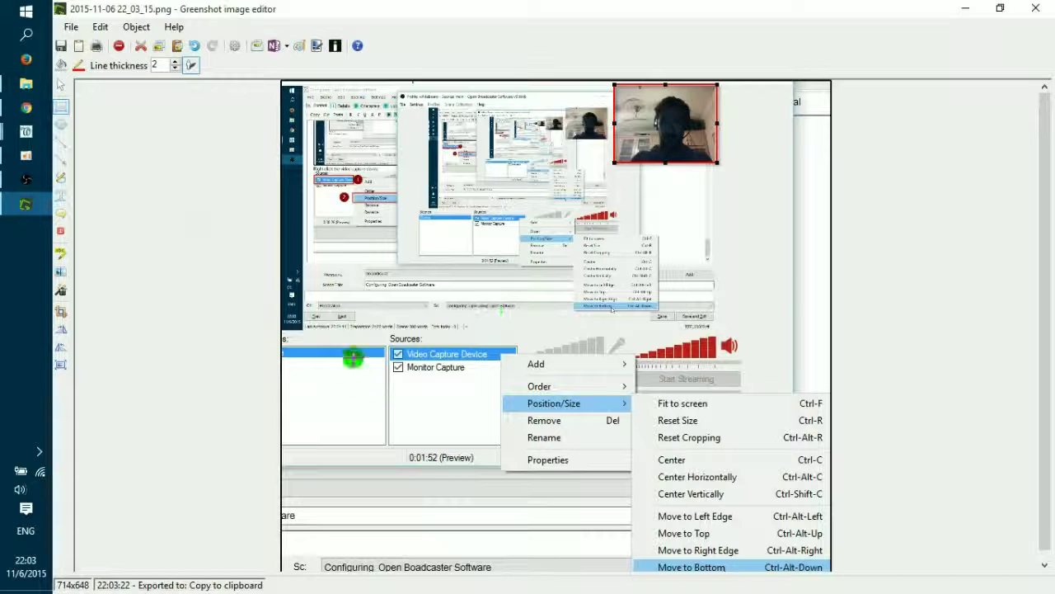
mouse_move(384, 346)
mouse_down()
mouse_move(512, 360)
mouse_move(501, 360)
mouse_move(636, 409)
mouse_up()
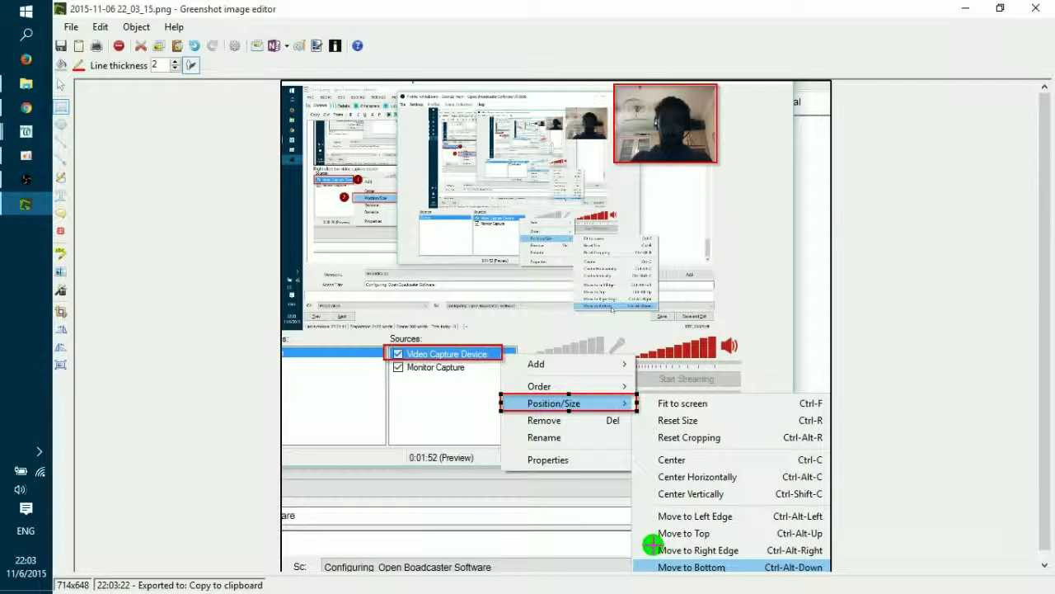
drag(633, 557, 827, 579)
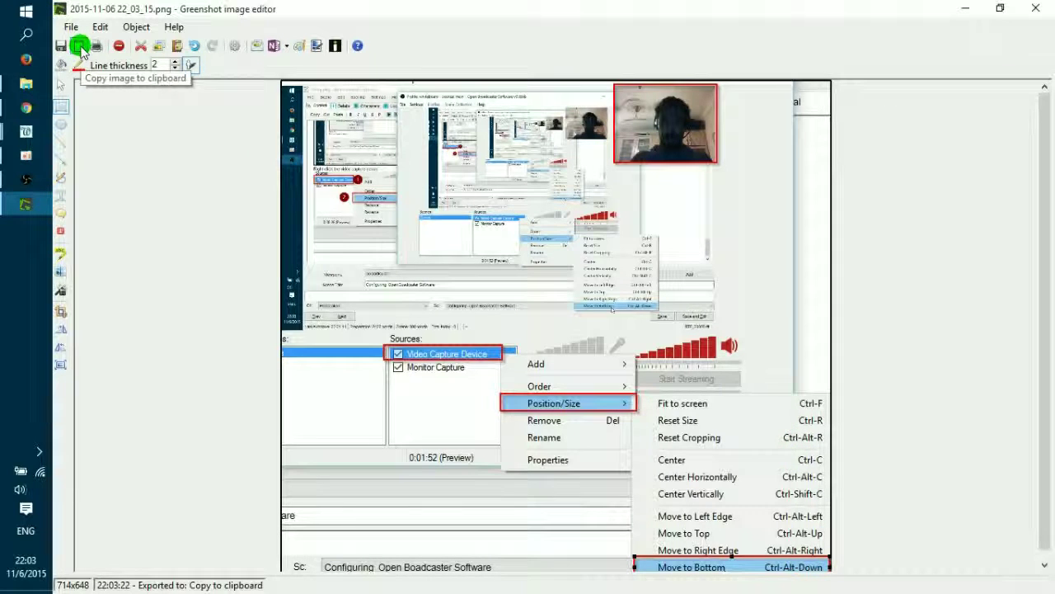
Number Video Capture Device, Position/Size and Move to Bottom as 1, 2 and 3, then copy the image to the clipboard and close the editor.
click(62, 233)
click(369, 354)
click(483, 401)
click(652, 542)
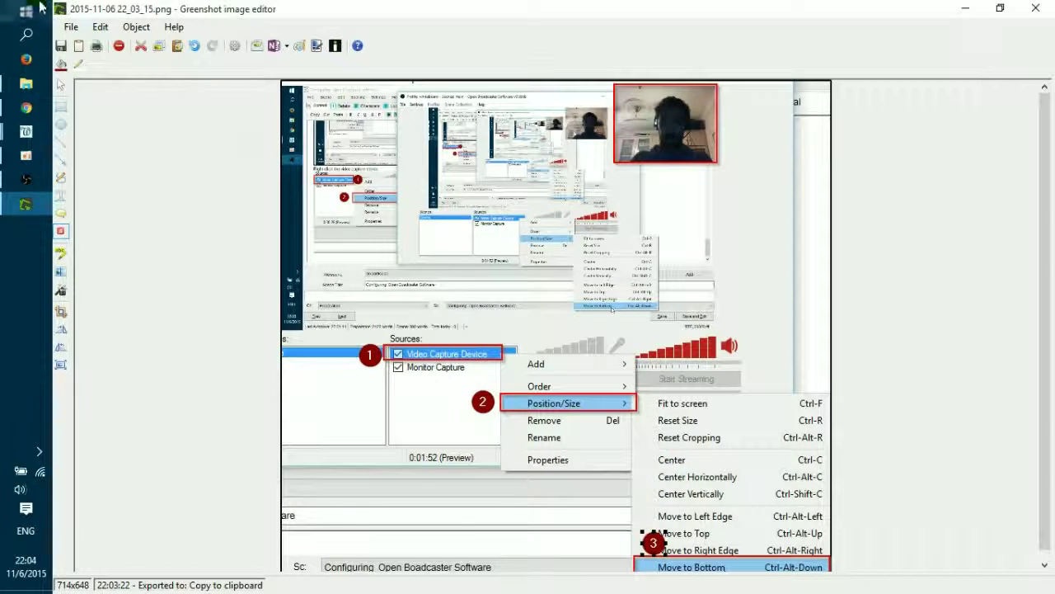
click(78, 46)
click(1044, 10)
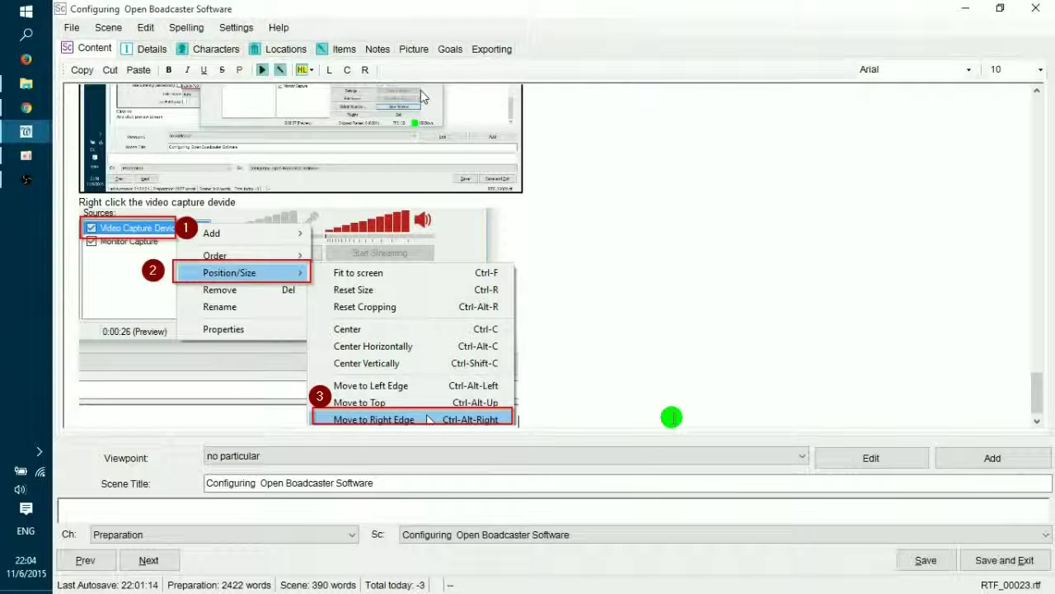
Paste the annotated Move to Bottom screenshot on a new line at the end of the guide, continuing past any application errors.
key(Return)
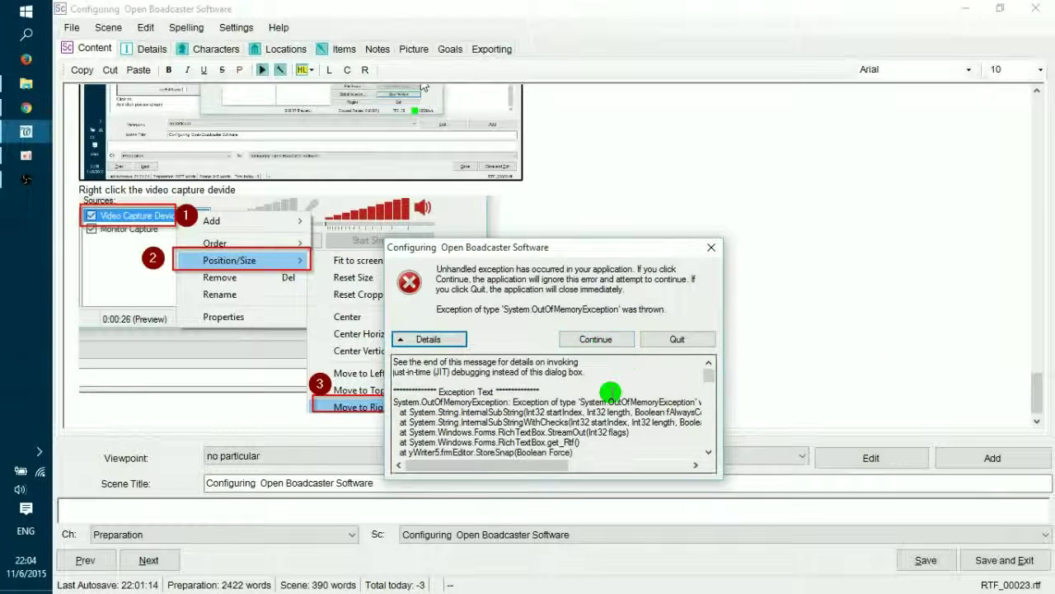
click(598, 341)
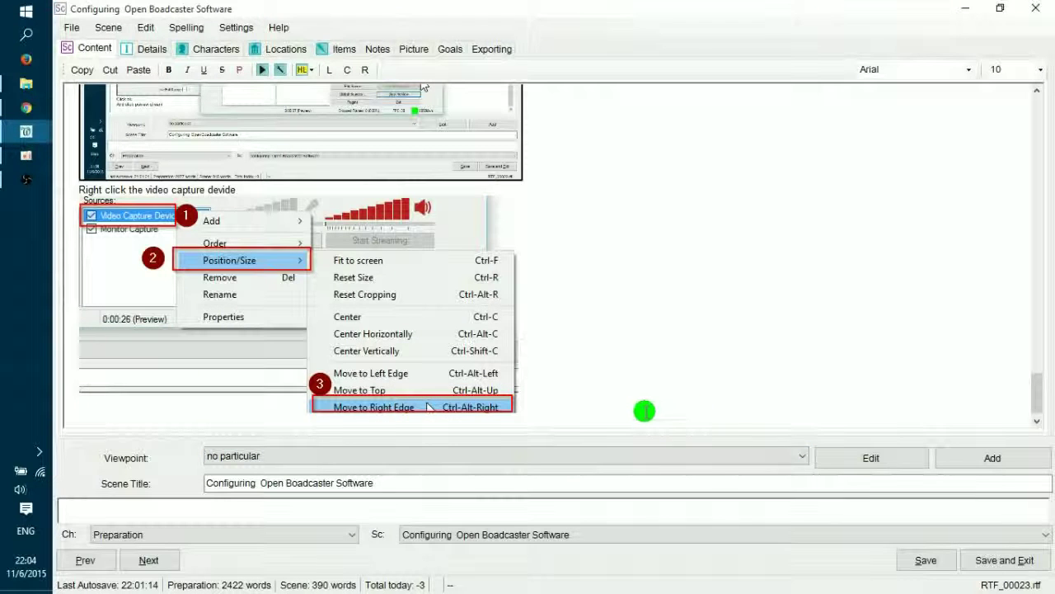
key(ctrl+v)
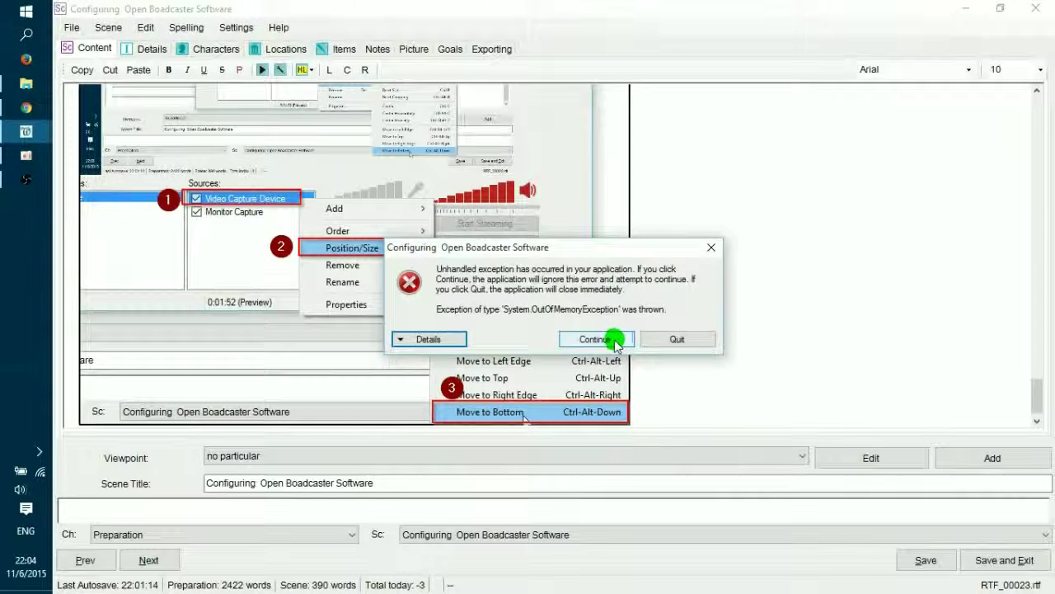
click(602, 340)
scroll(662, 346, up, 10)
scroll(931, 362, down, 10)
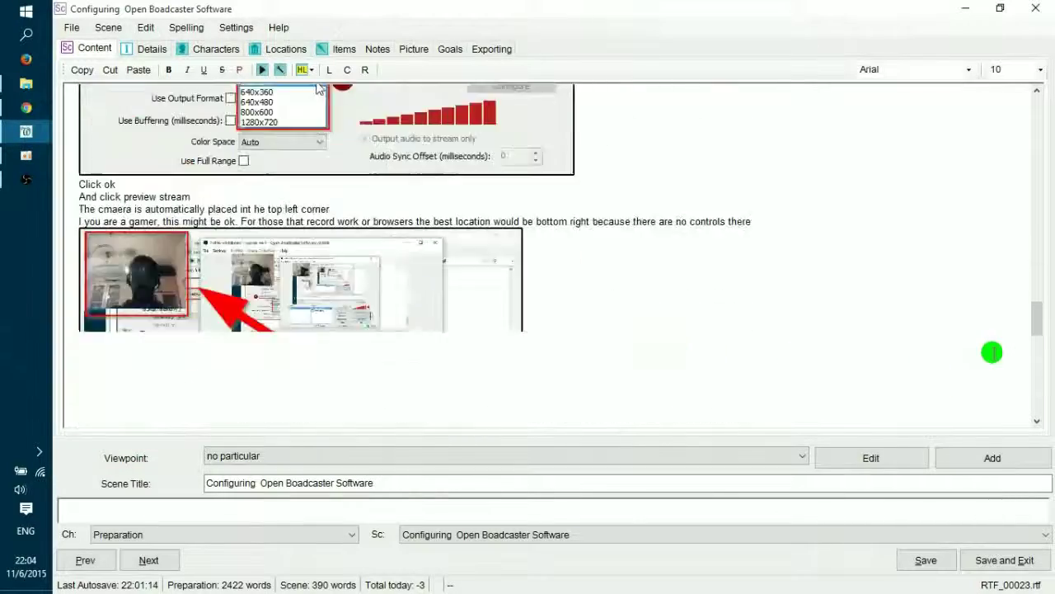
scroll(1040, 394, down, 4)
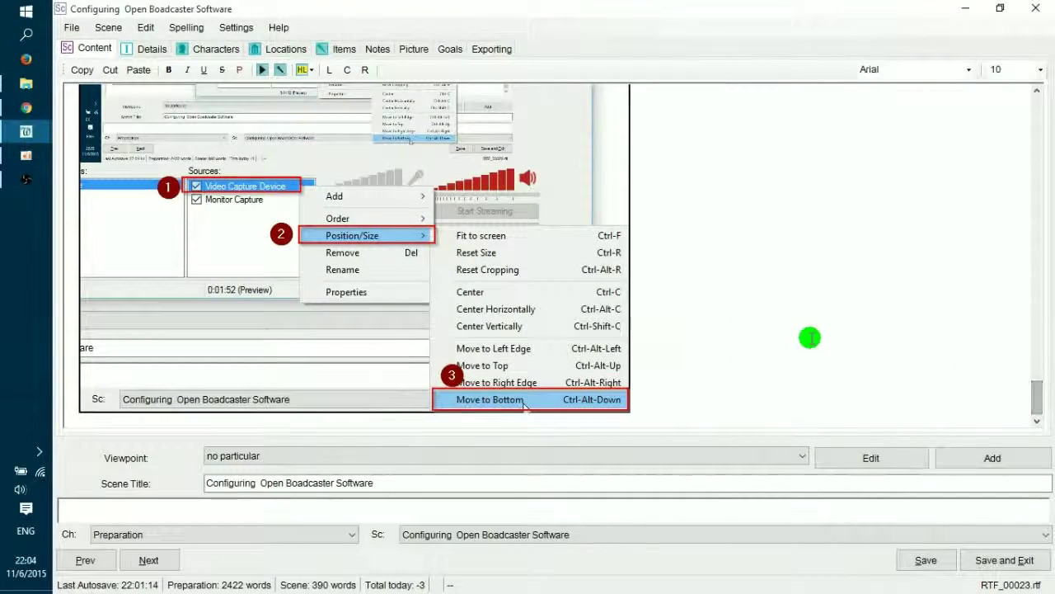
In Open Broadcaster Software, move the Video Capture Device source to the bottom of the preview.
click(26, 179)
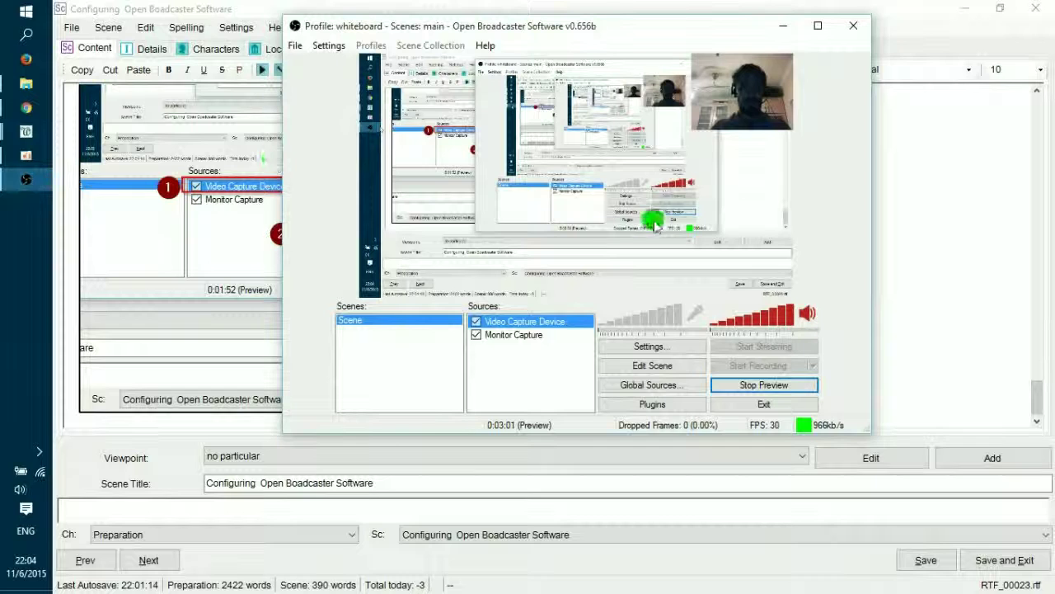
right_click(537, 321)
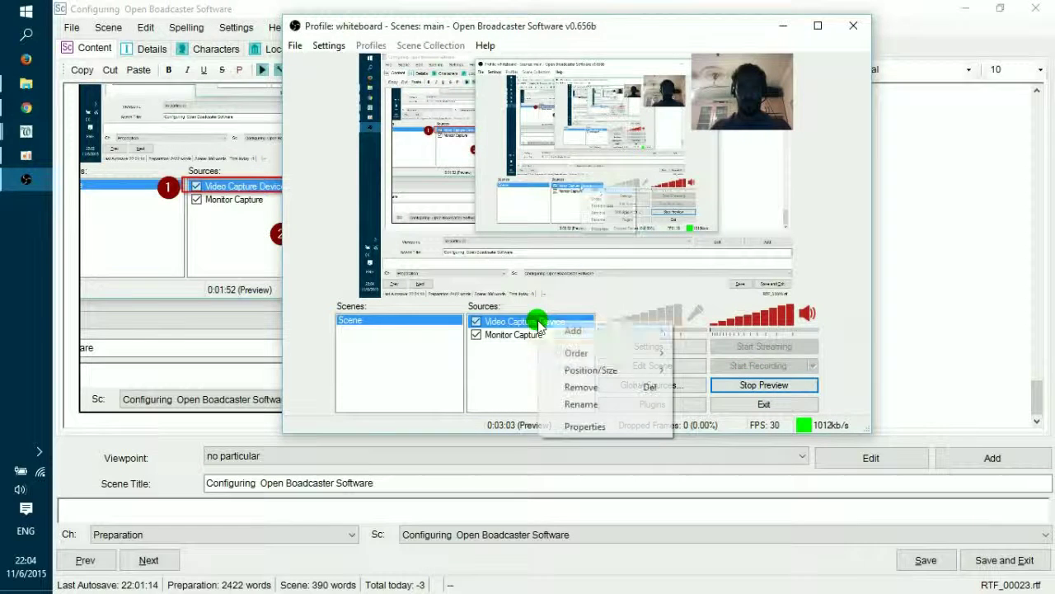
mouse_move(629, 367)
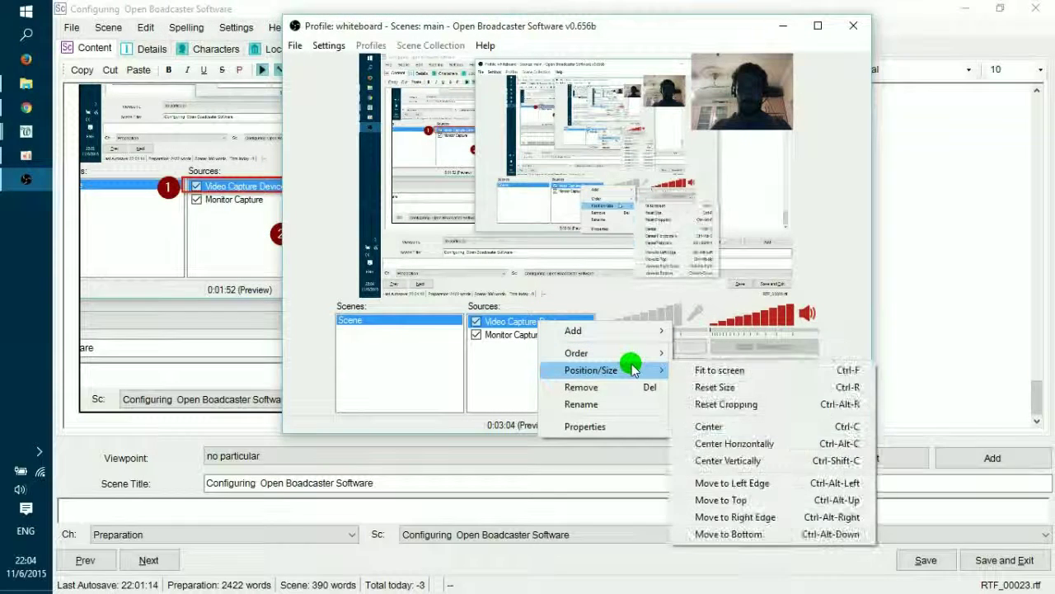
click(779, 533)
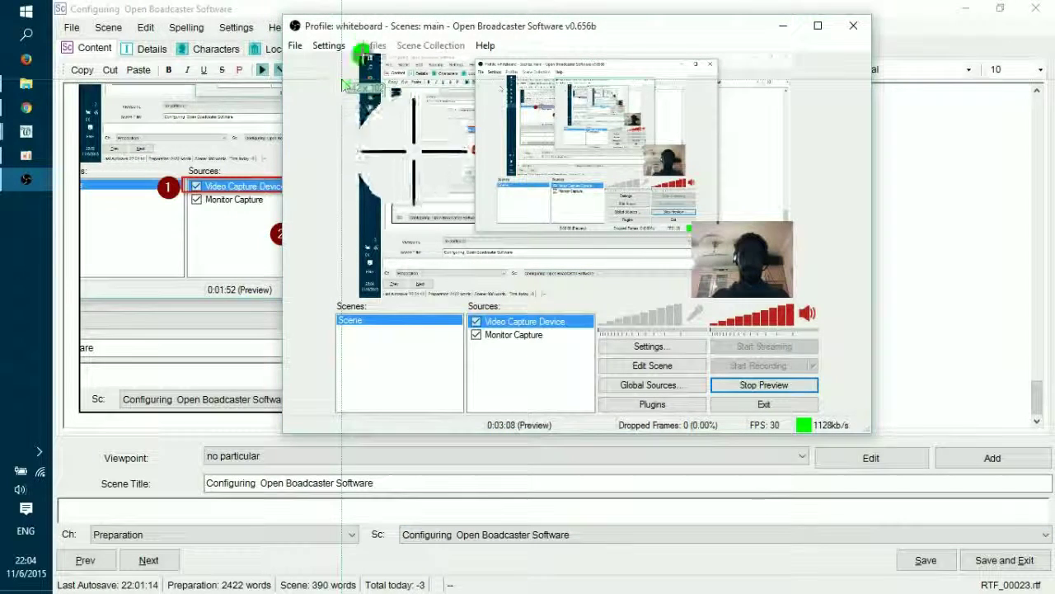
Capture the preview area as a region screenshot in Greenshot, and add a border and a red rectangle around the camera image.
drag(360, 52, 799, 297)
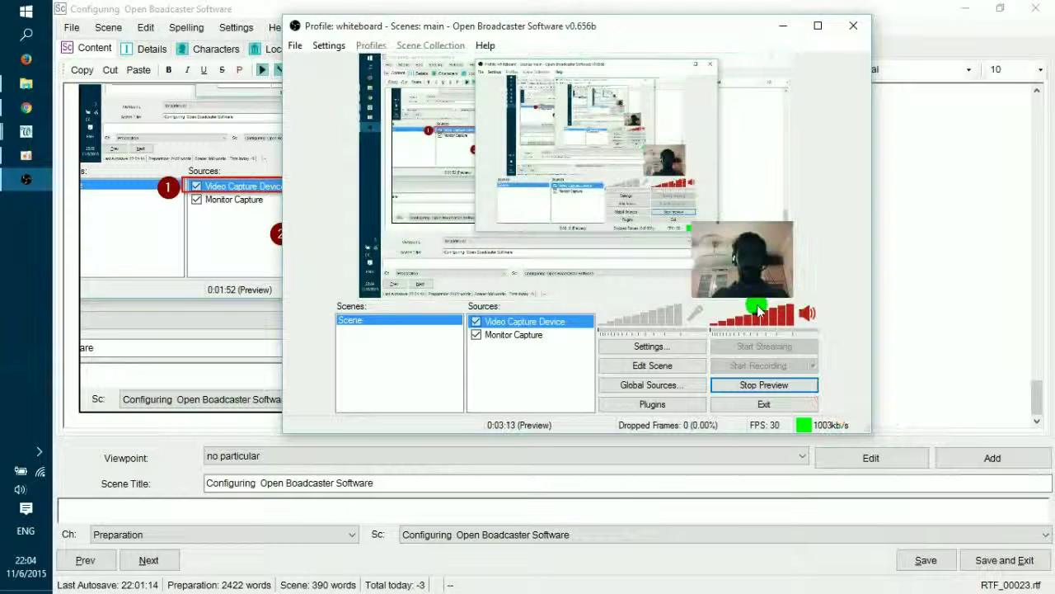
click(86, 327)
click(99, 287)
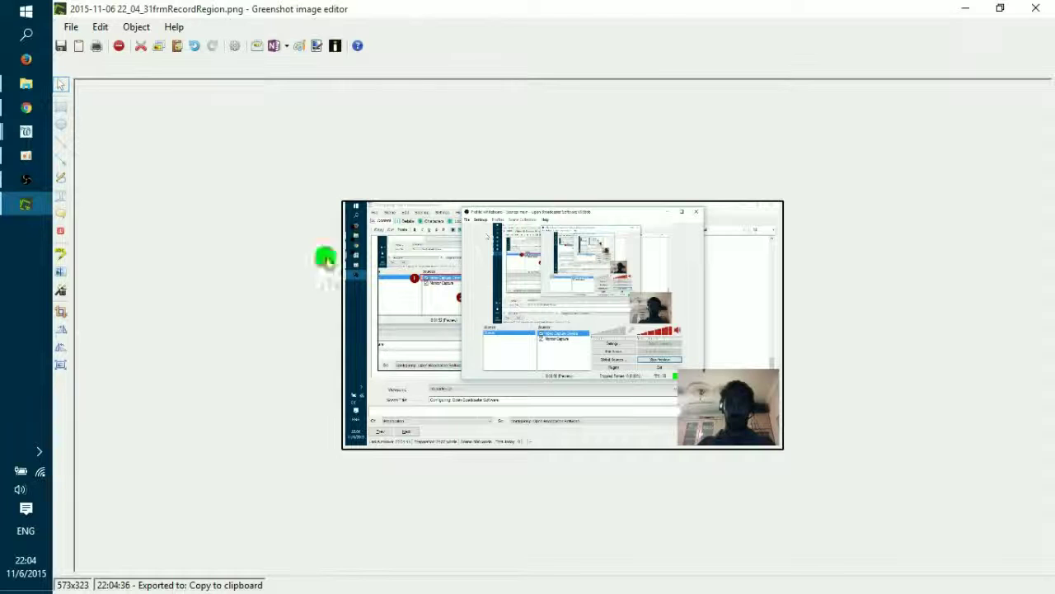
click(60, 105)
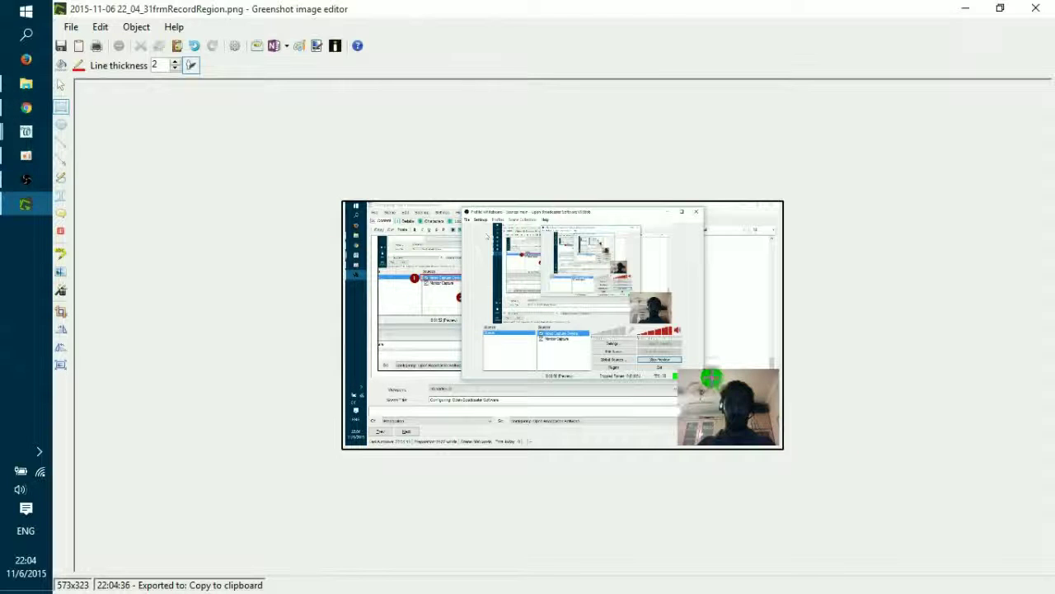
drag(673, 363, 781, 445)
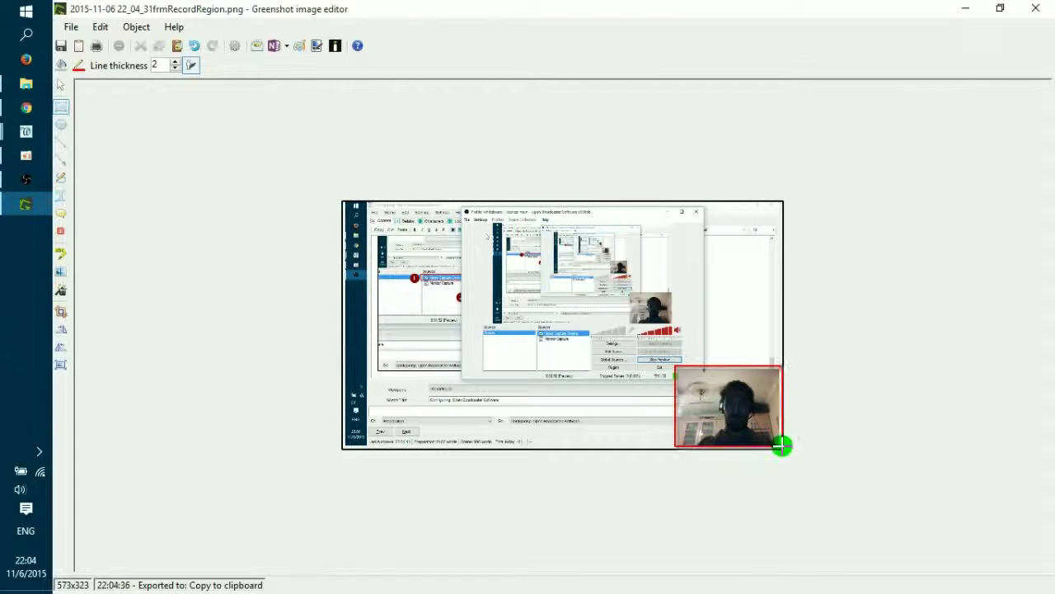
Close the image editor, paste the annotated preview screenshot at the end of the guide past any application errors, and save the scene.
click(1040, 7)
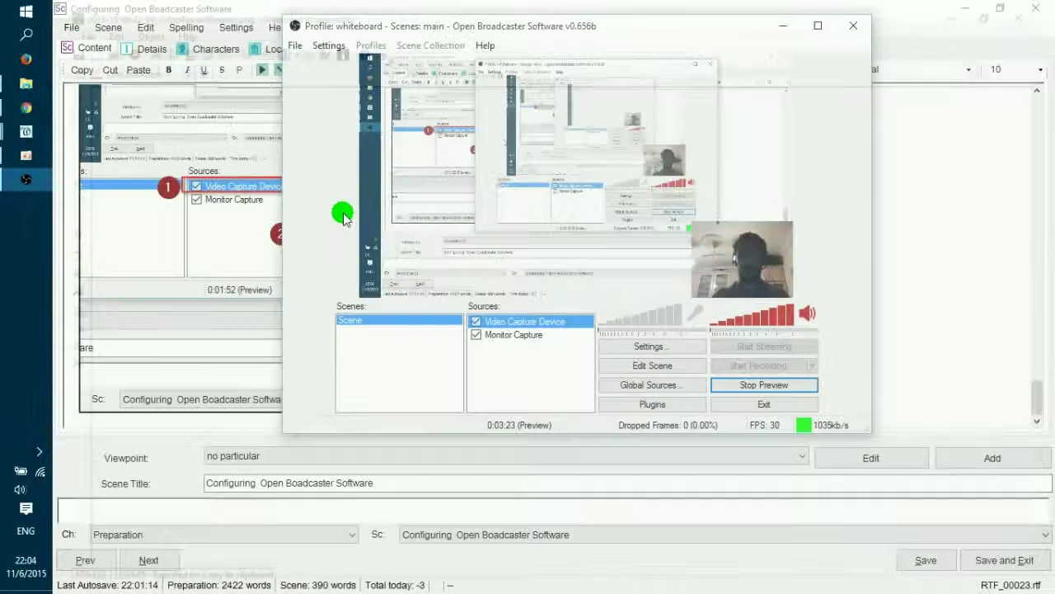
click(929, 374)
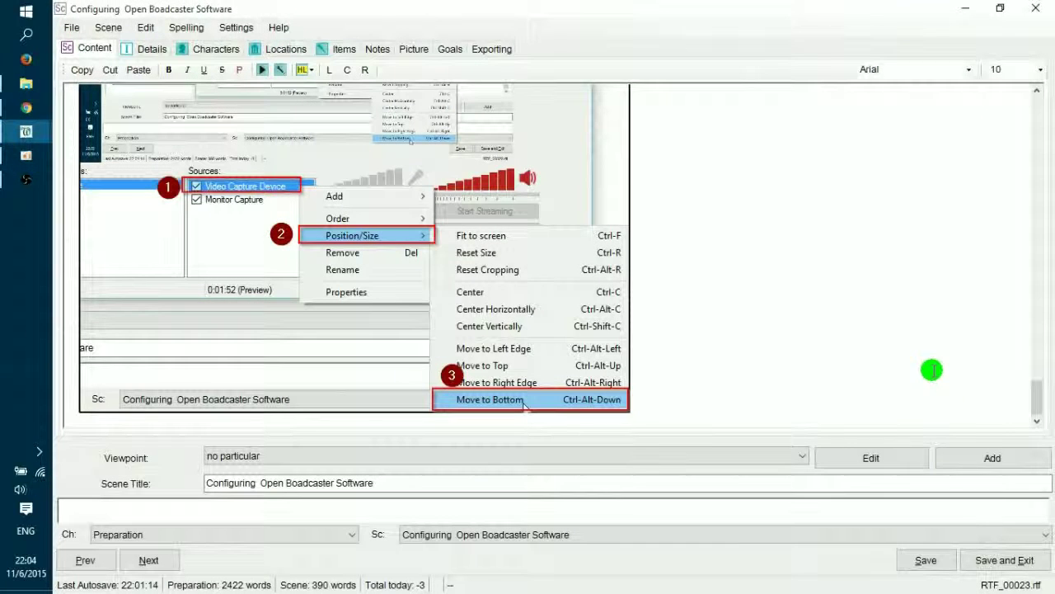
click(891, 370)
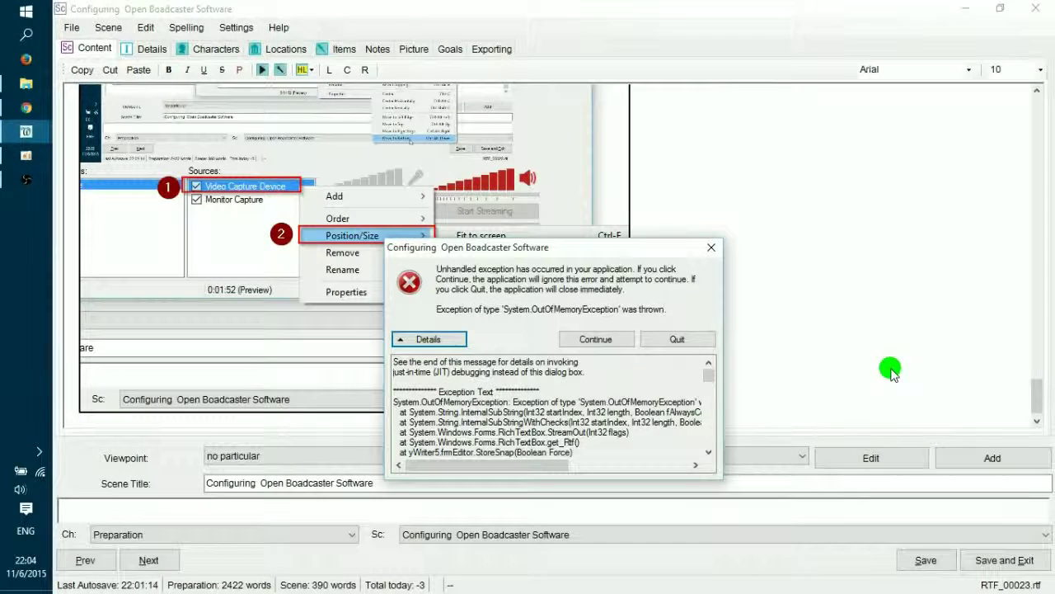
click(611, 339)
scroll(723, 362, up, 1)
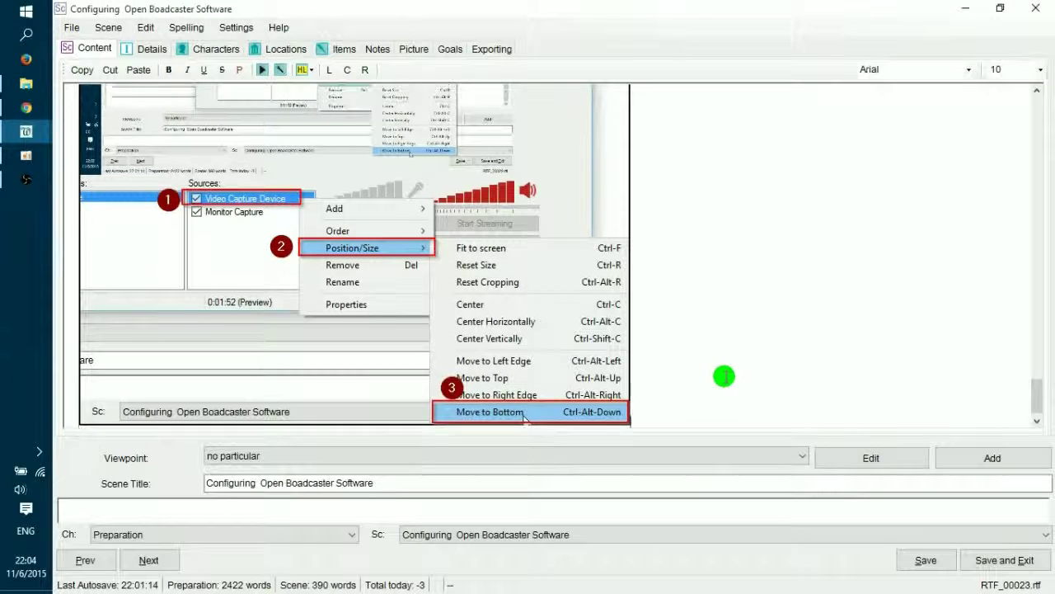
scroll(737, 385, down, 2)
scroll(738, 385, up, 1)
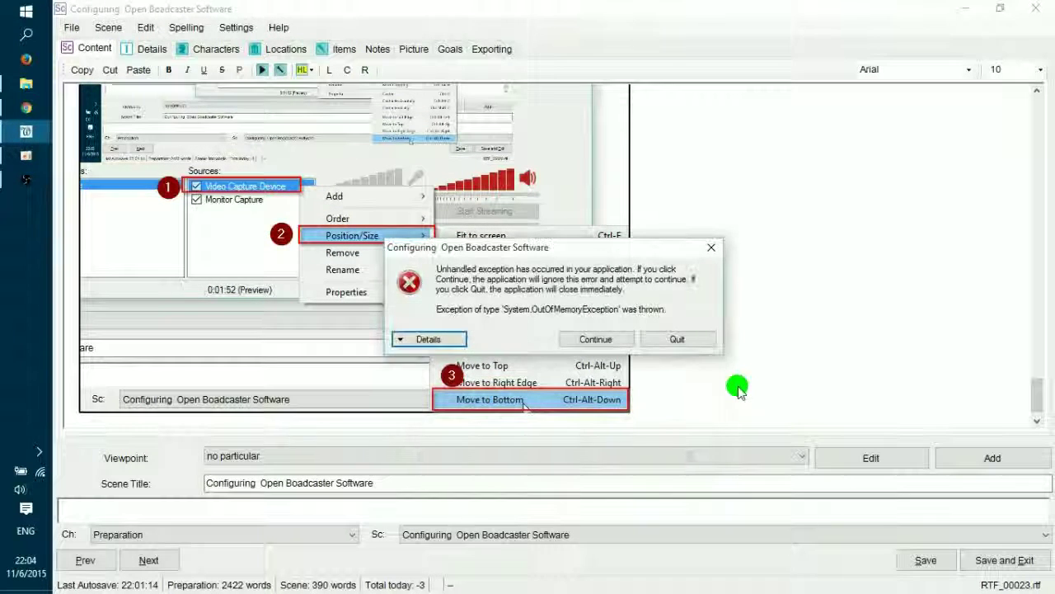
click(615, 340)
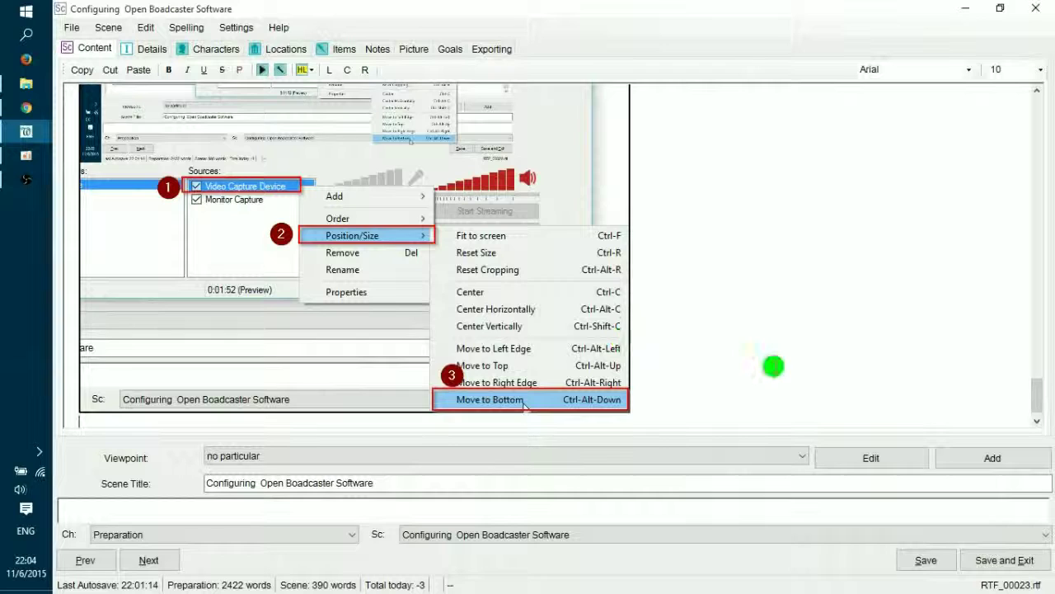
key(ctrl+v)
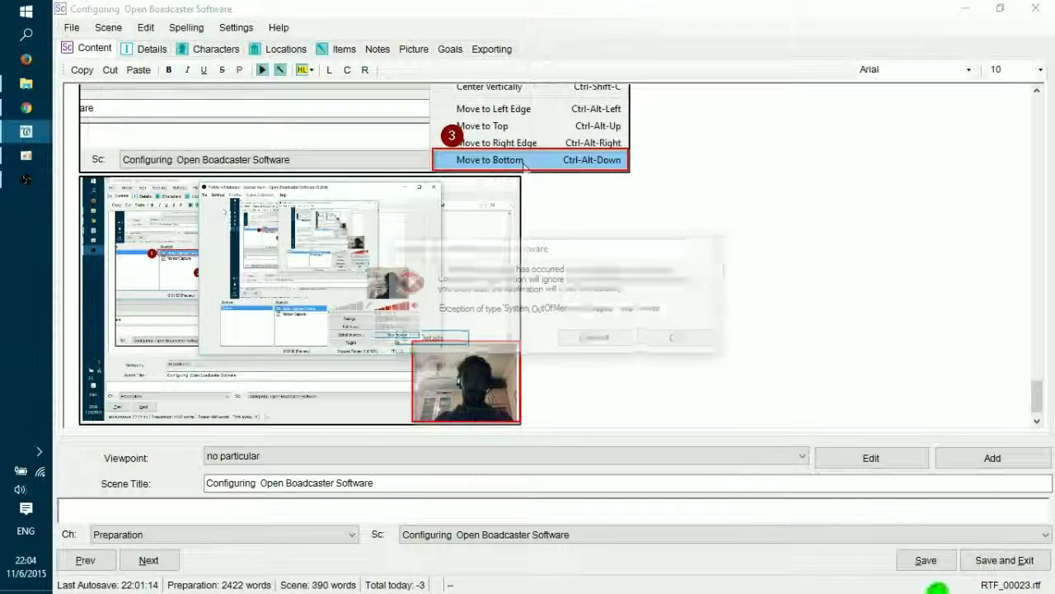
click(607, 340)
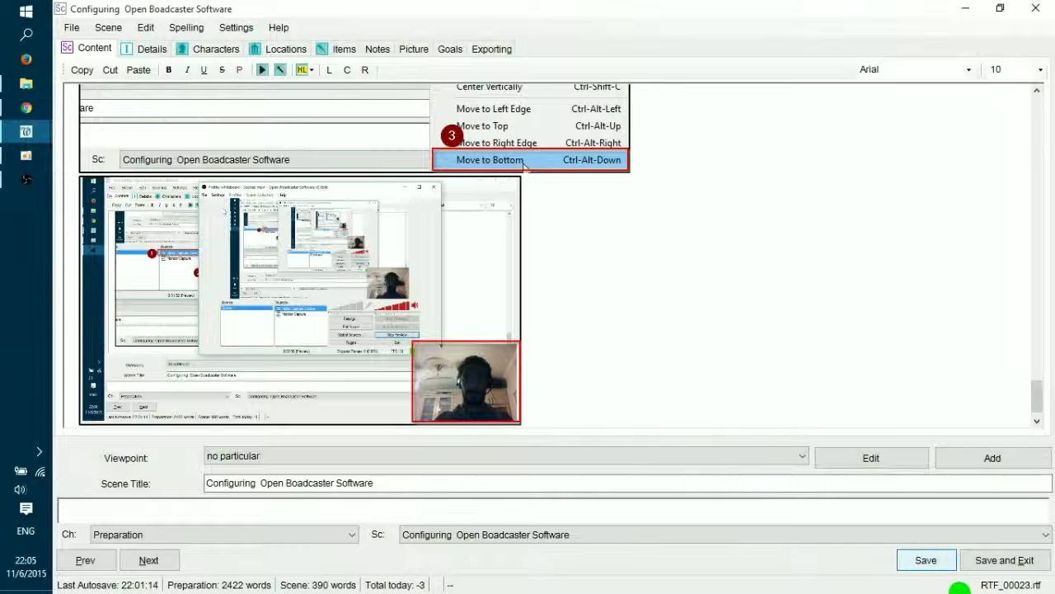
click(927, 561)
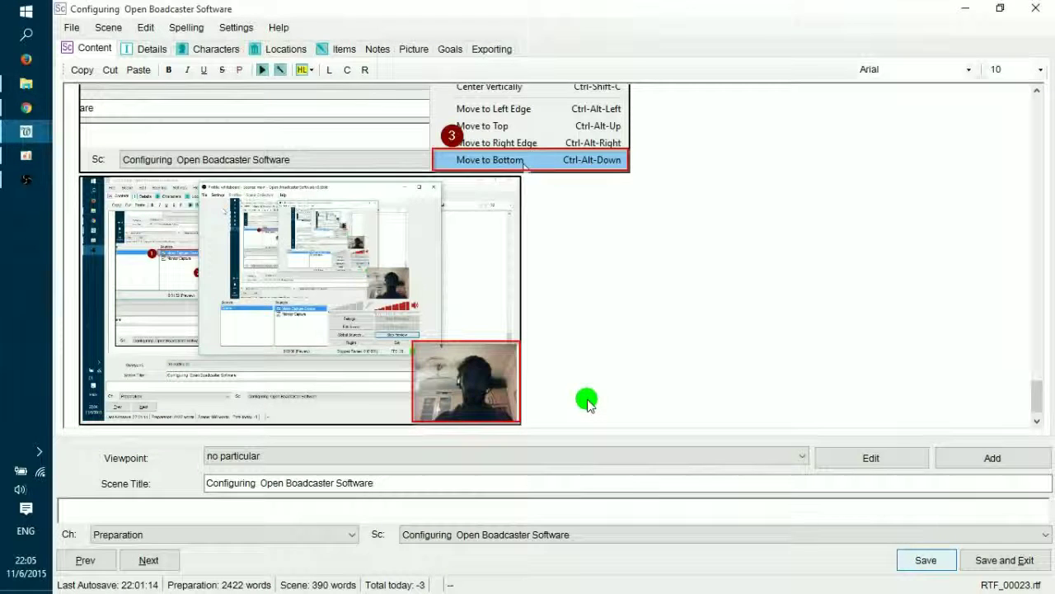
Insert a blank line between the Move to Bottom screenshot and the preview screenshot, continuing past the application error.
click(555, 251)
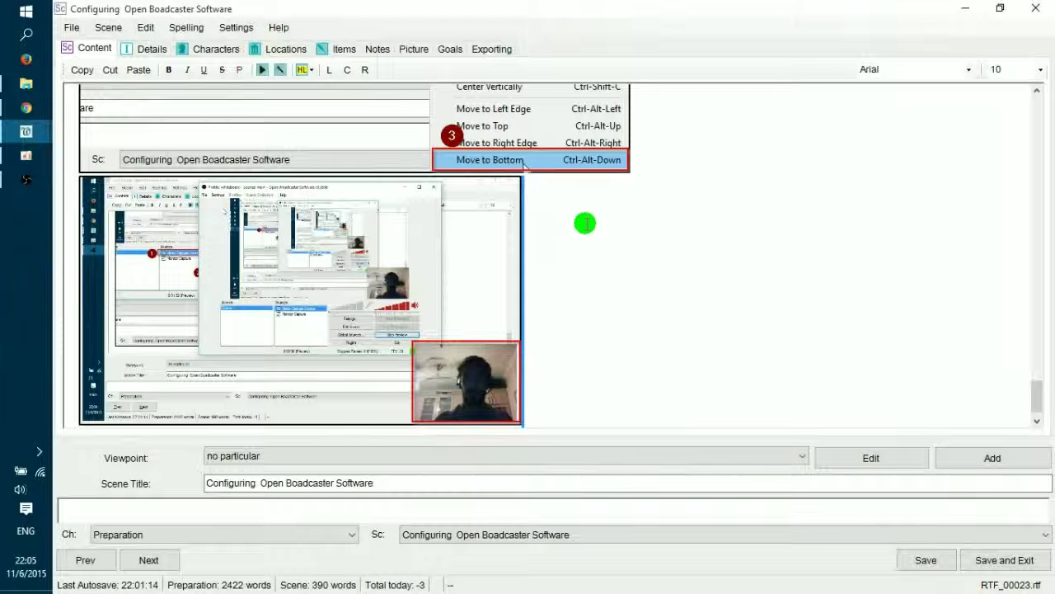
scroll(657, 142, up, 3)
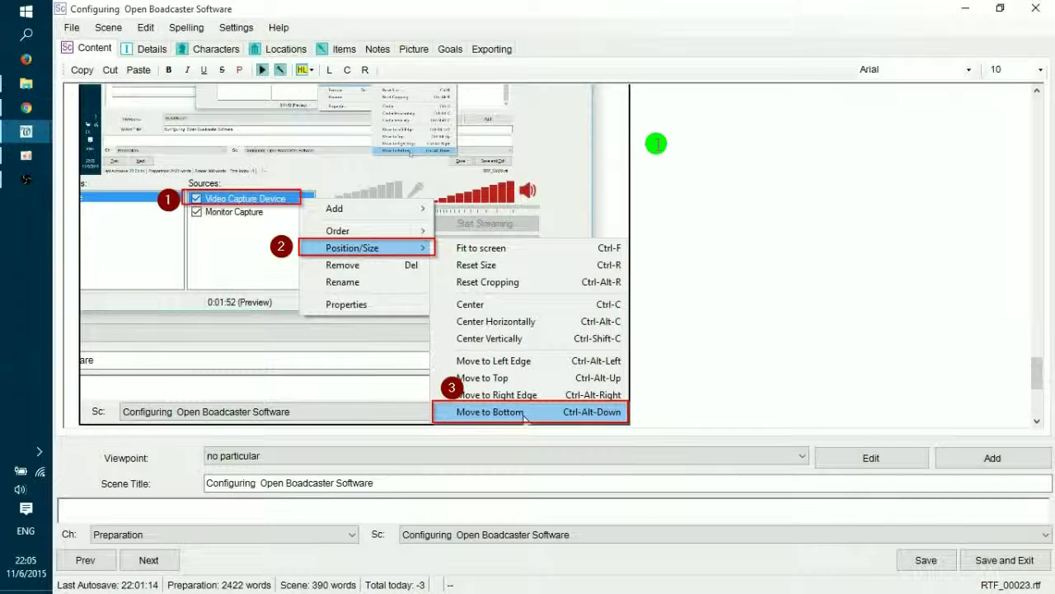
scroll(657, 144, down, 1)
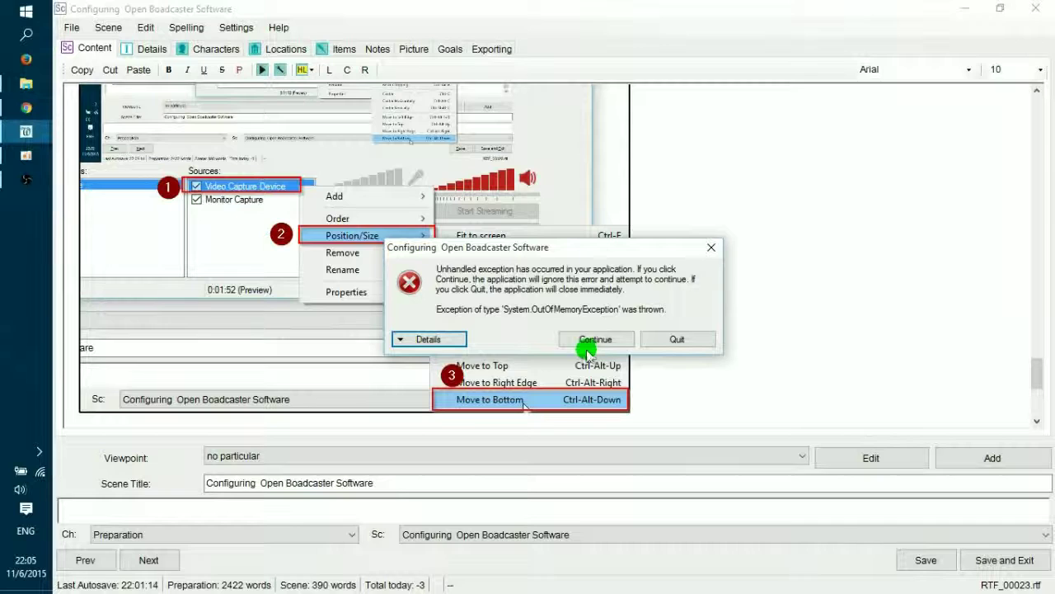
click(587, 345)
mouse_move(1040, 379)
mouse_down()
mouse_move(1037, 412)
mouse_move(1036, 392)
mouse_up()
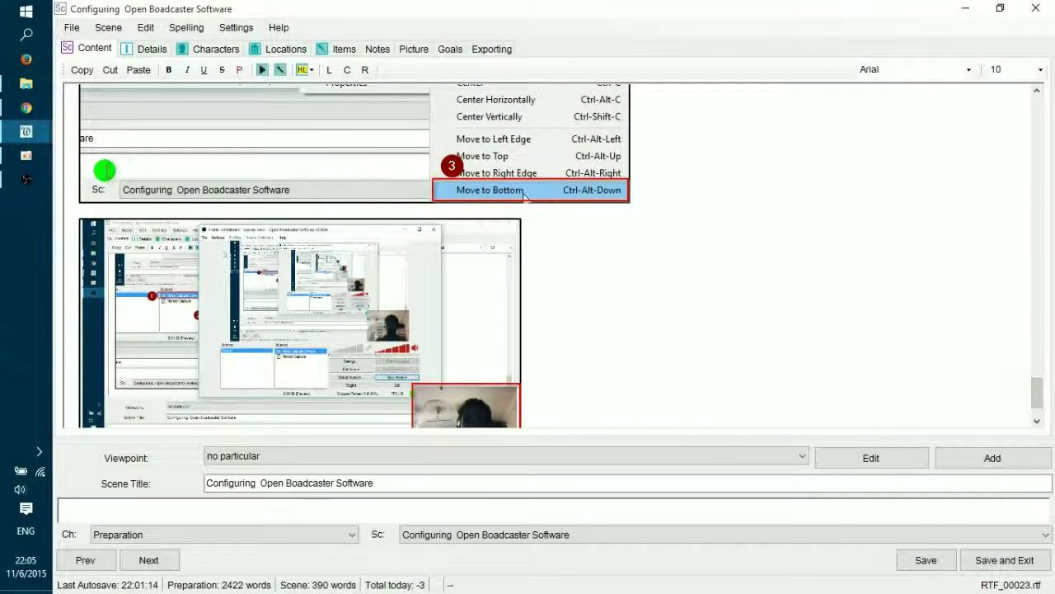
Switch to Open Broadcaster Software, capture the Sources list as a region screenshot in Greenshot, and add a border.
click(26, 179)
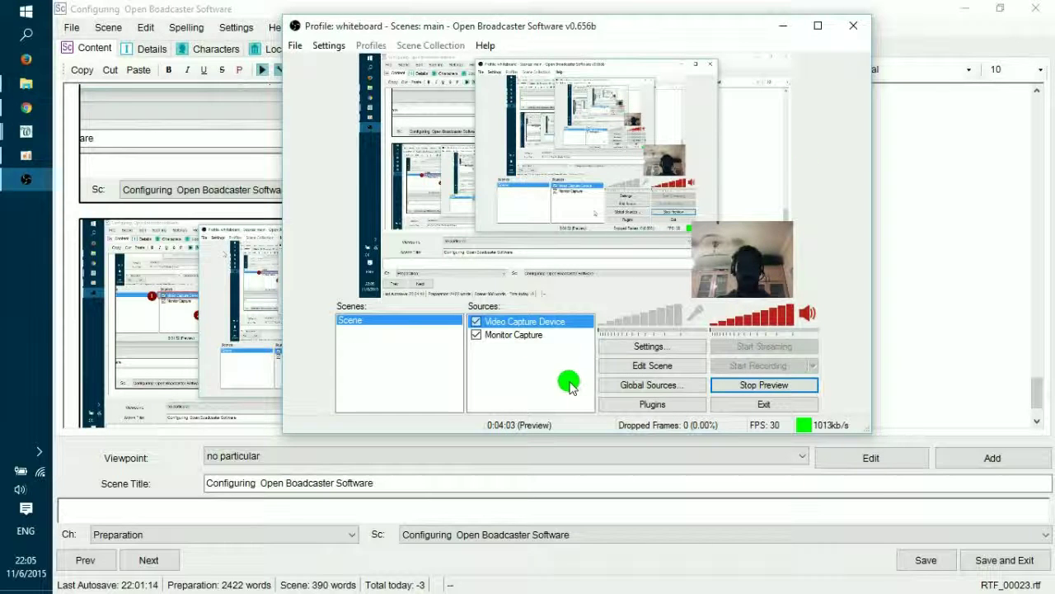
key(Print)
drag(452, 291, 592, 340)
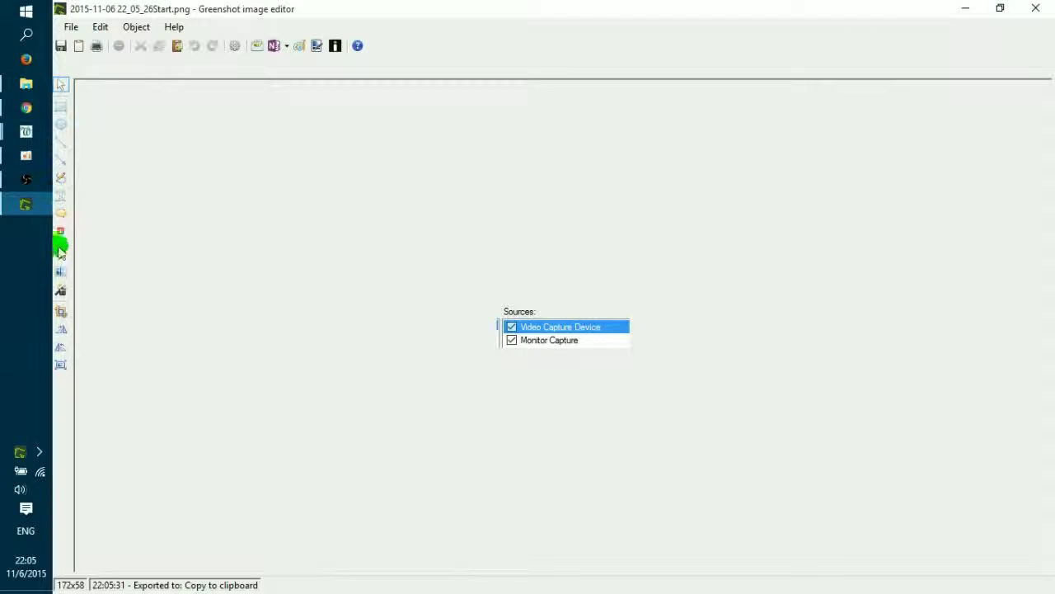
click(63, 290)
click(83, 289)
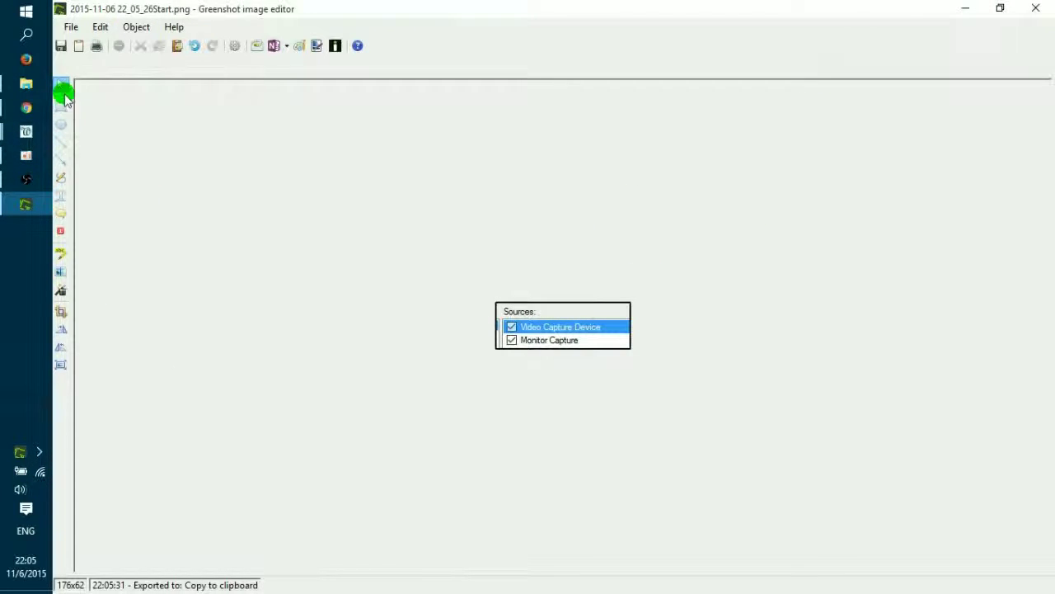
Draw a red arrow pointing at the Video Capture Device checkbox, then copy the image to the clipboard and close the editor.
click(63, 162)
drag(577, 327, 524, 326)
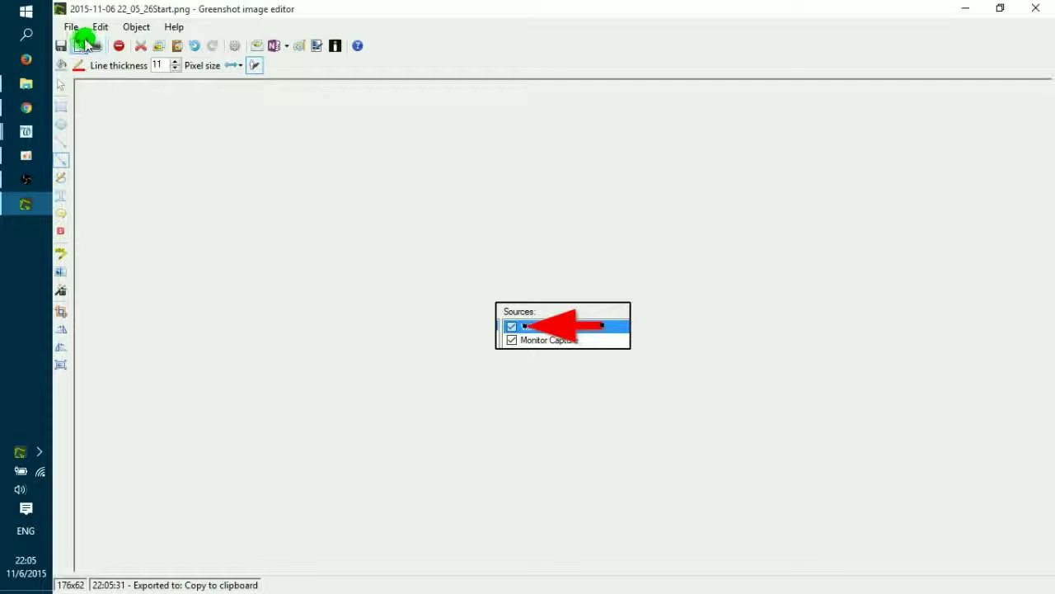
click(1036, 8)
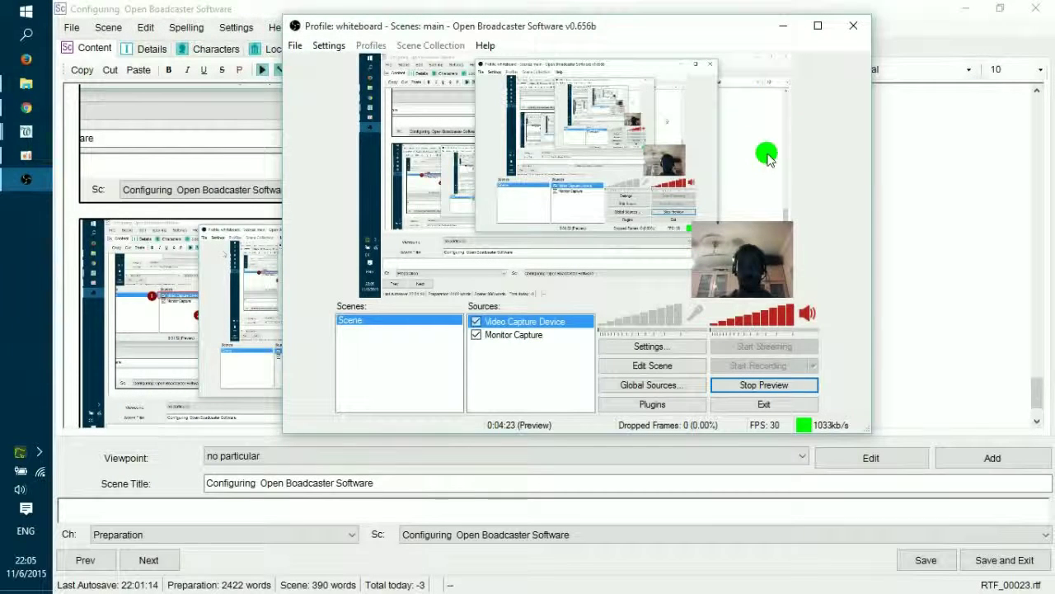
Stop the preview stream and paste the annotated Sources screenshot on a new line at the end of the guide, continuing past any application errors.
click(746, 387)
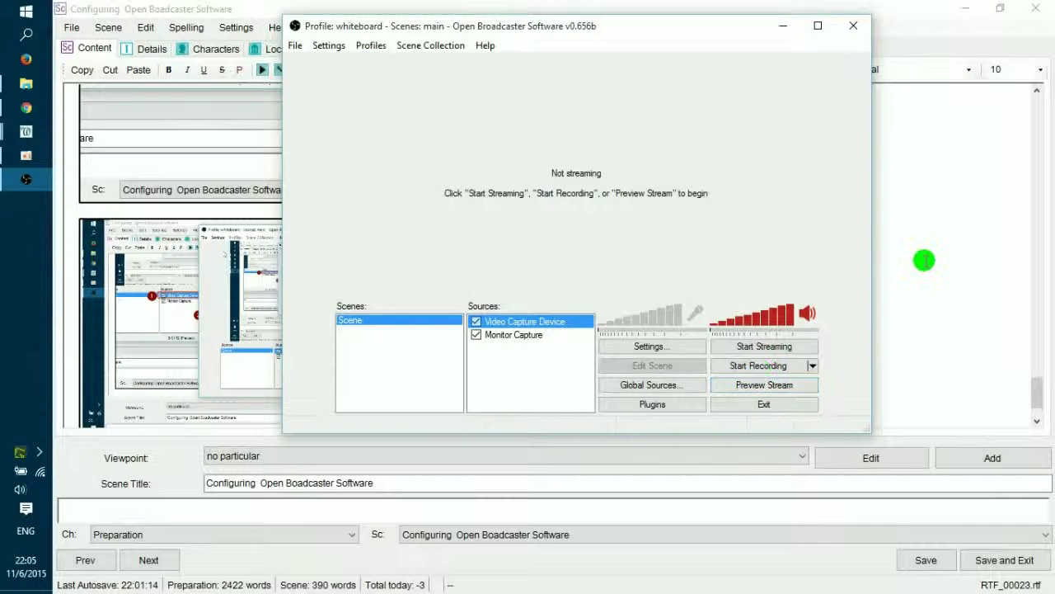
click(924, 261)
scroll(888, 393, down, 2)
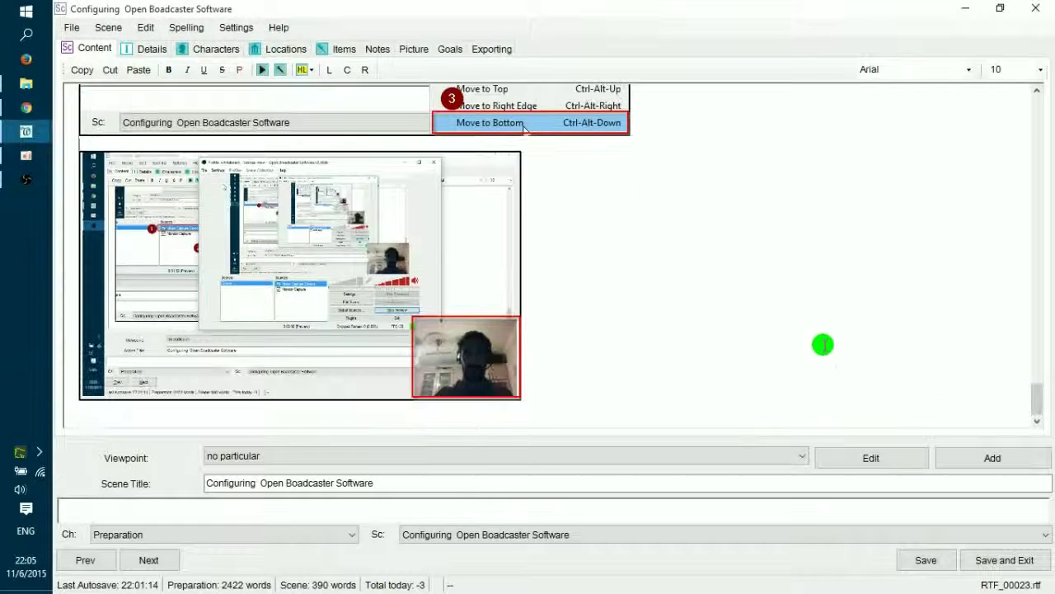
click(695, 371)
click(608, 338)
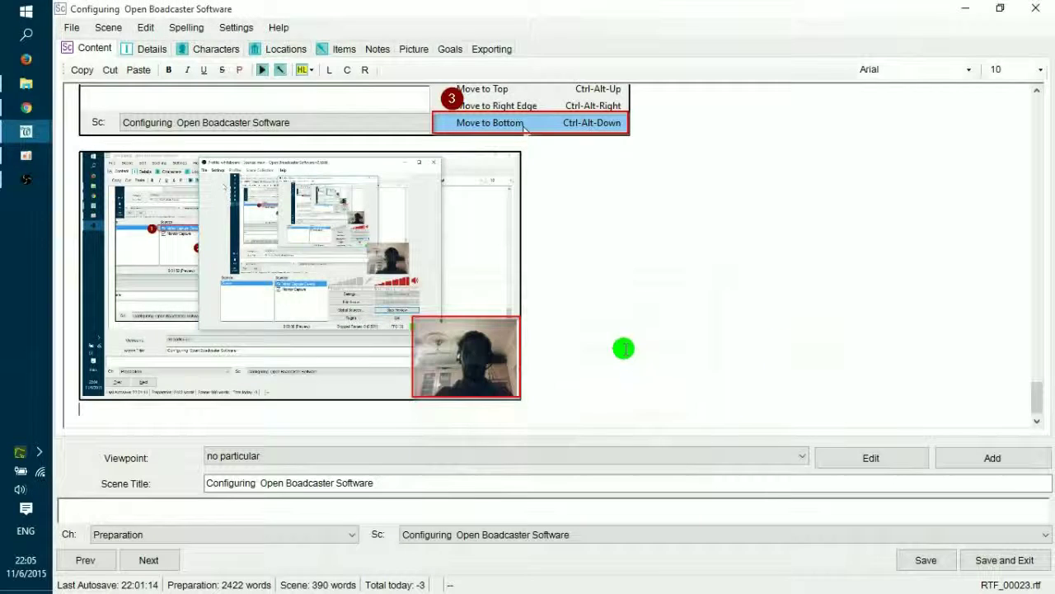
click(625, 357)
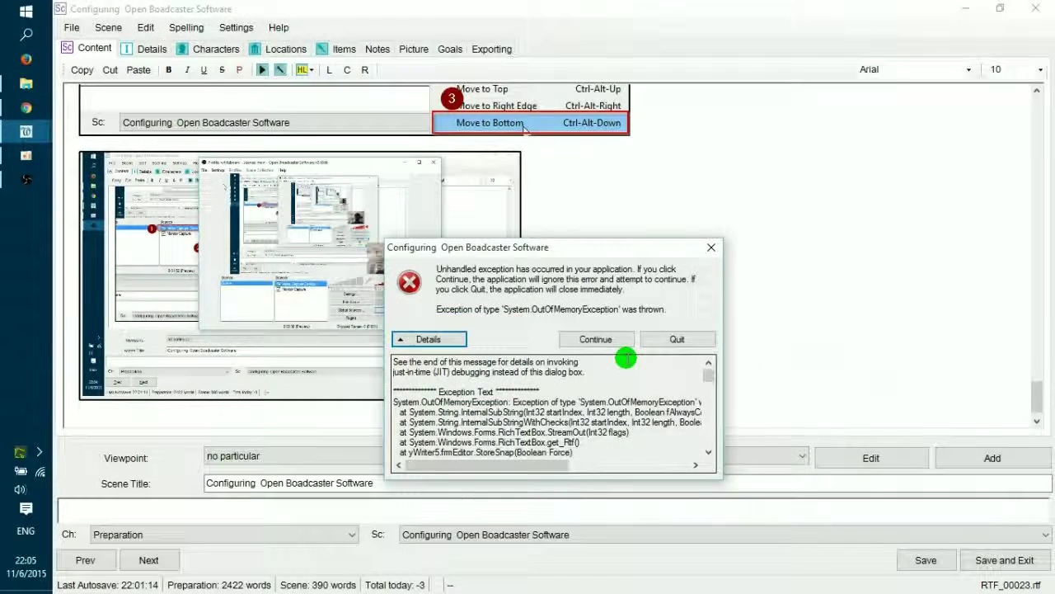
click(607, 341)
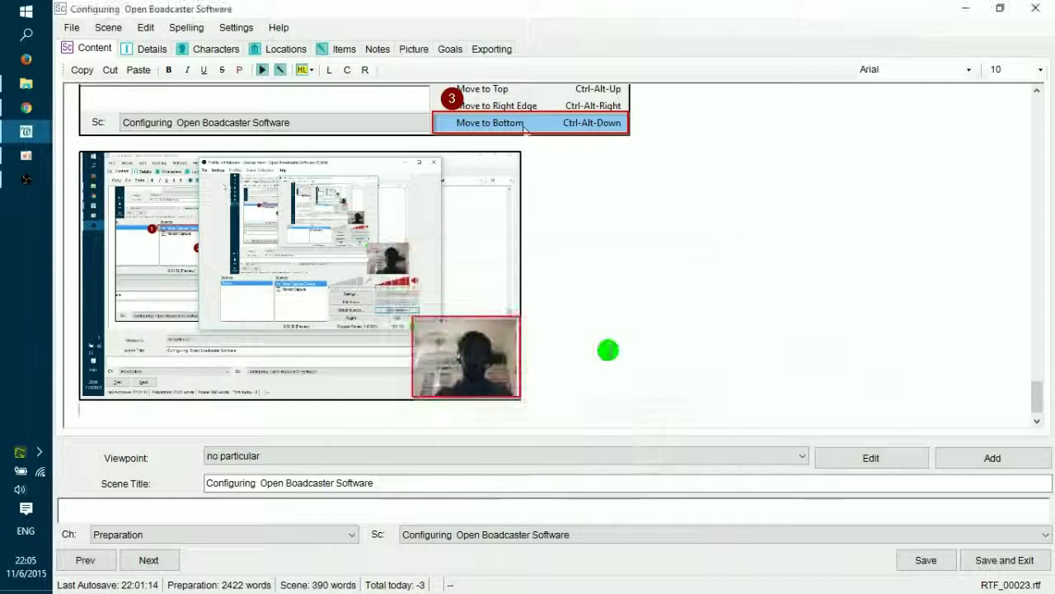
click(595, 391)
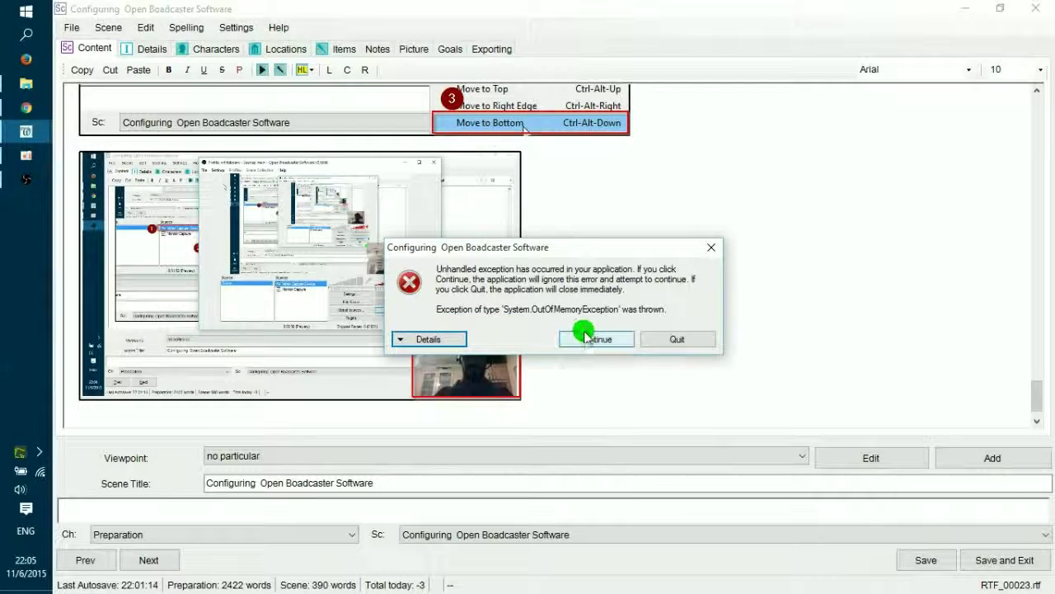
click(585, 336)
scroll(583, 328, down, 1)
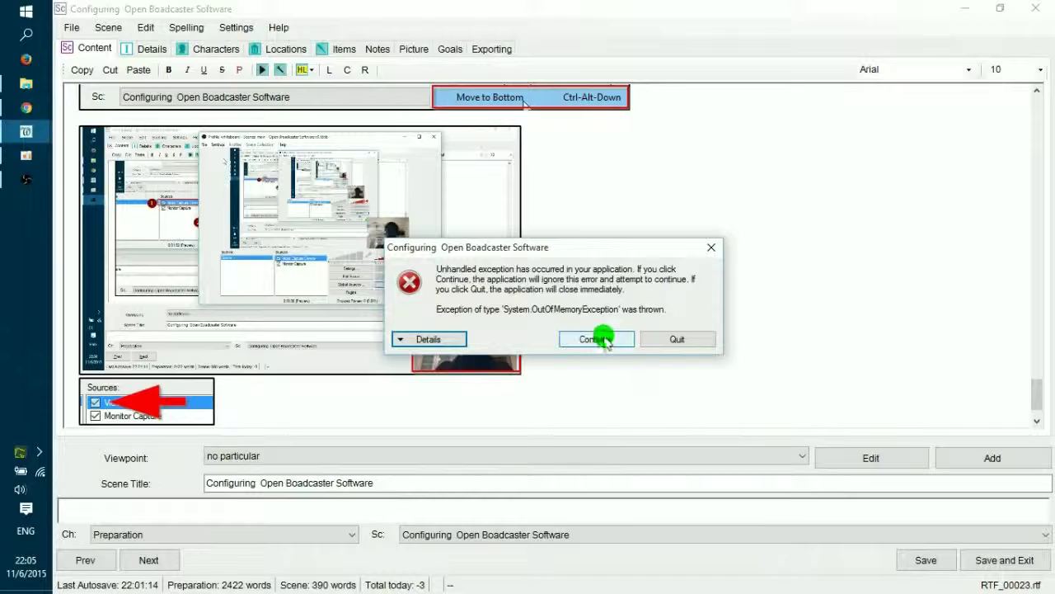
click(595, 338)
Insert a # marker on the line below the Move to Right Edge screenshot, continuing past any application errors.
scroll(627, 280, up, 10)
scroll(650, 285, down, 6)
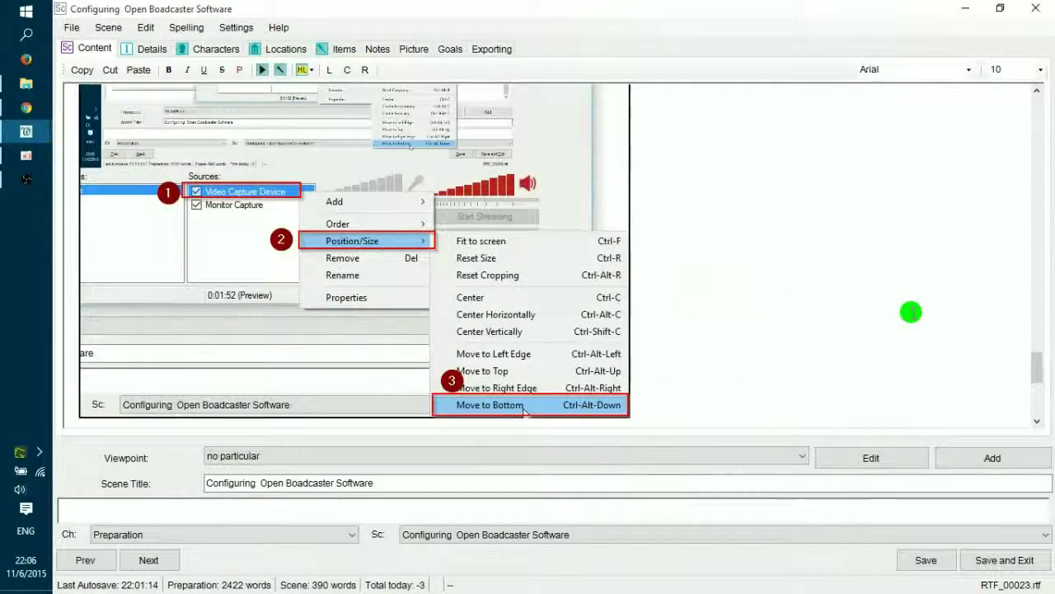
drag(1035, 369, 1035, 333)
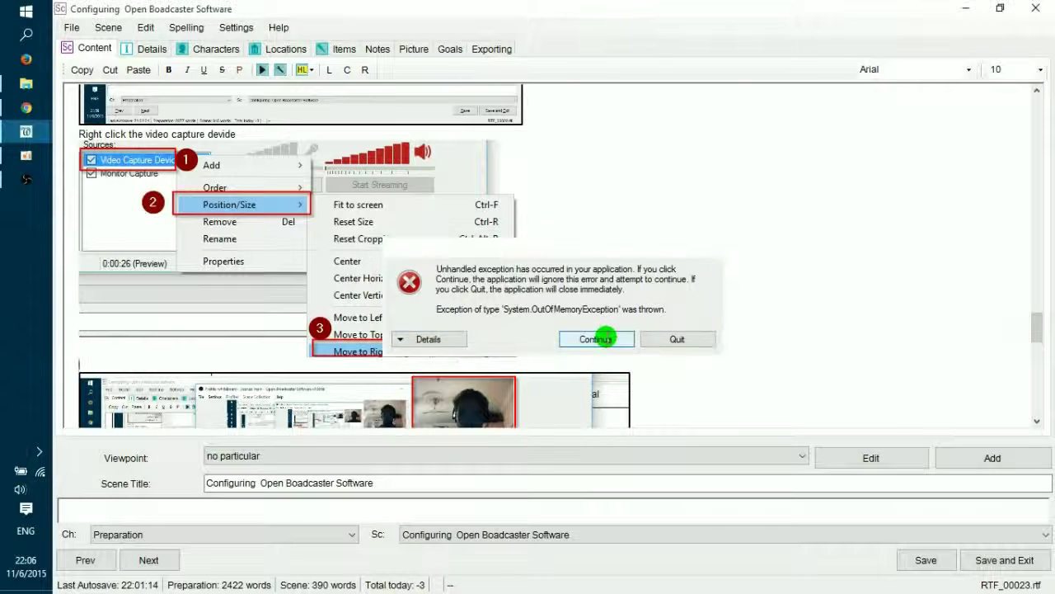
click(608, 334)
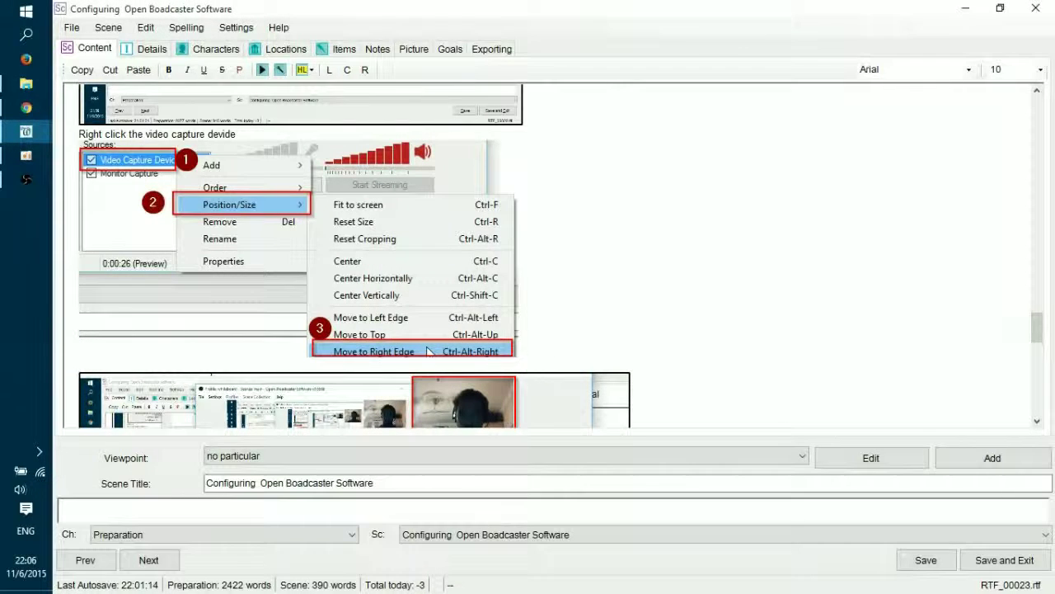
click(597, 337)
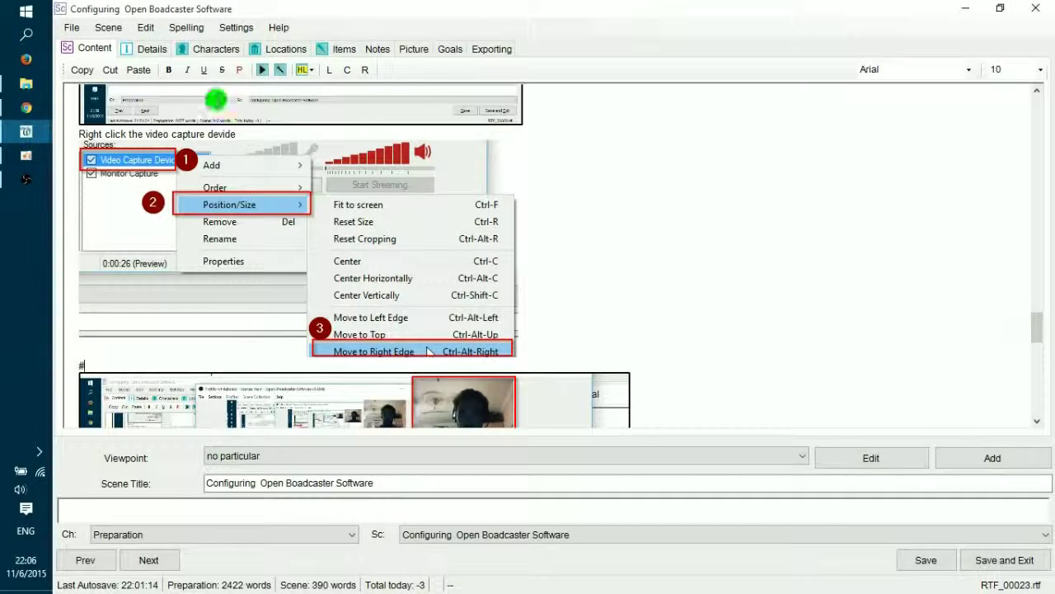
Split the scene on the # marker, then save and close the shortened Configuring Open Boadcaster Software scene.
click(104, 31)
click(161, 137)
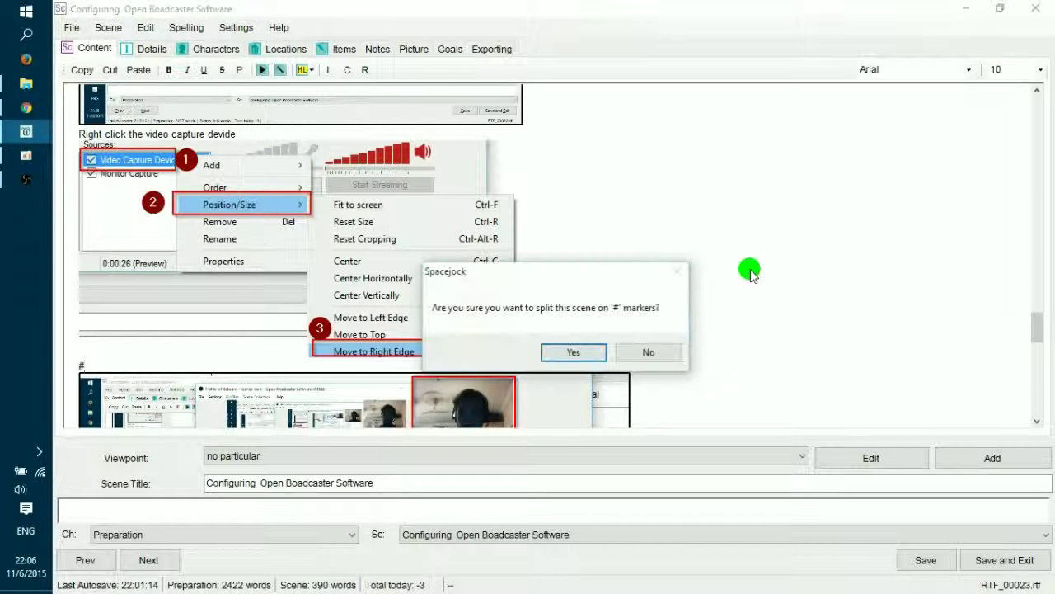
click(576, 350)
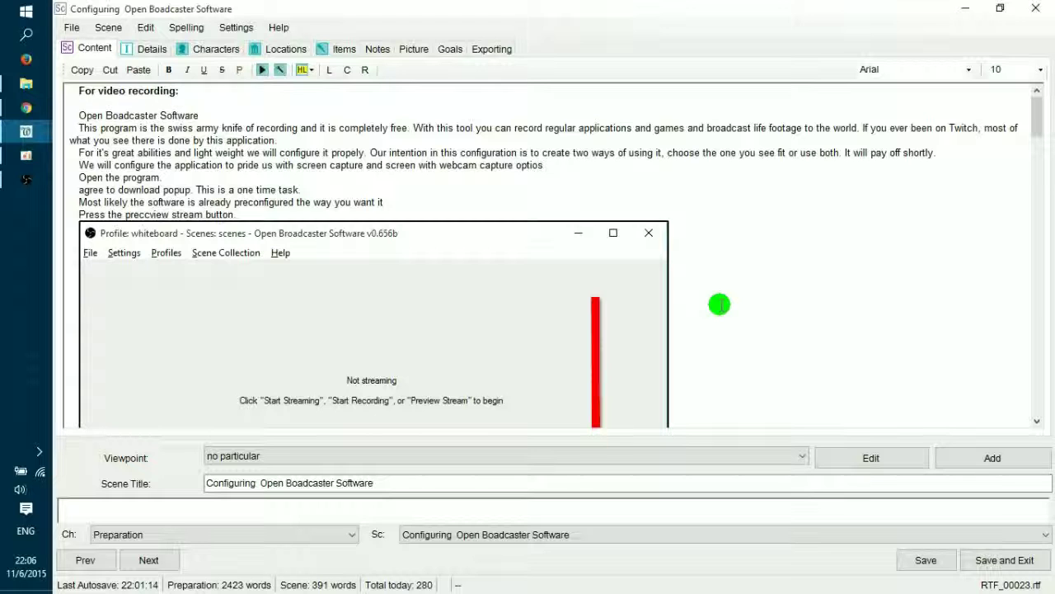
drag(1047, 117, 1038, 398)
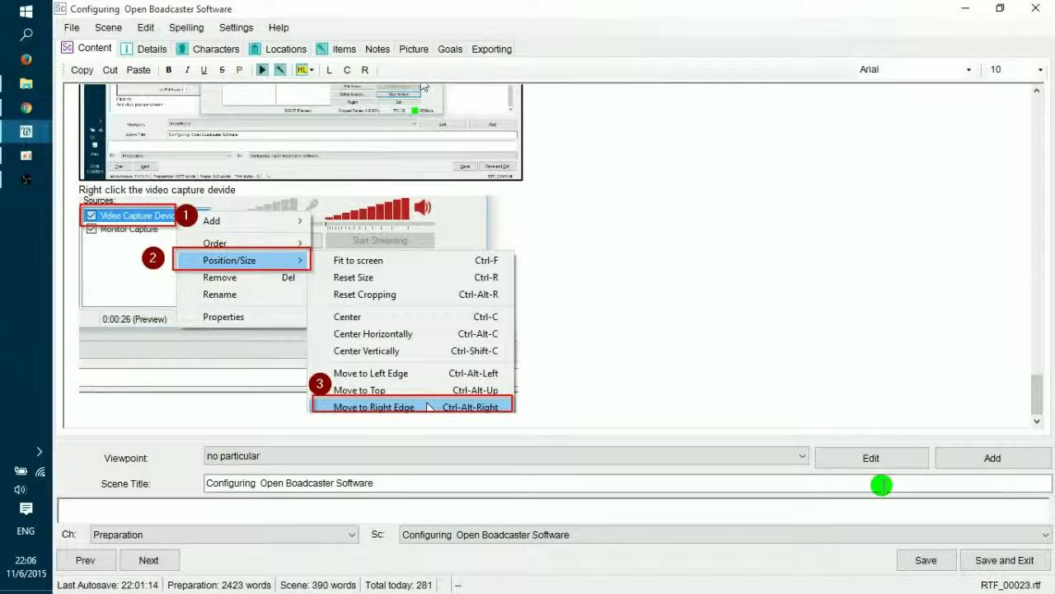
click(986, 562)
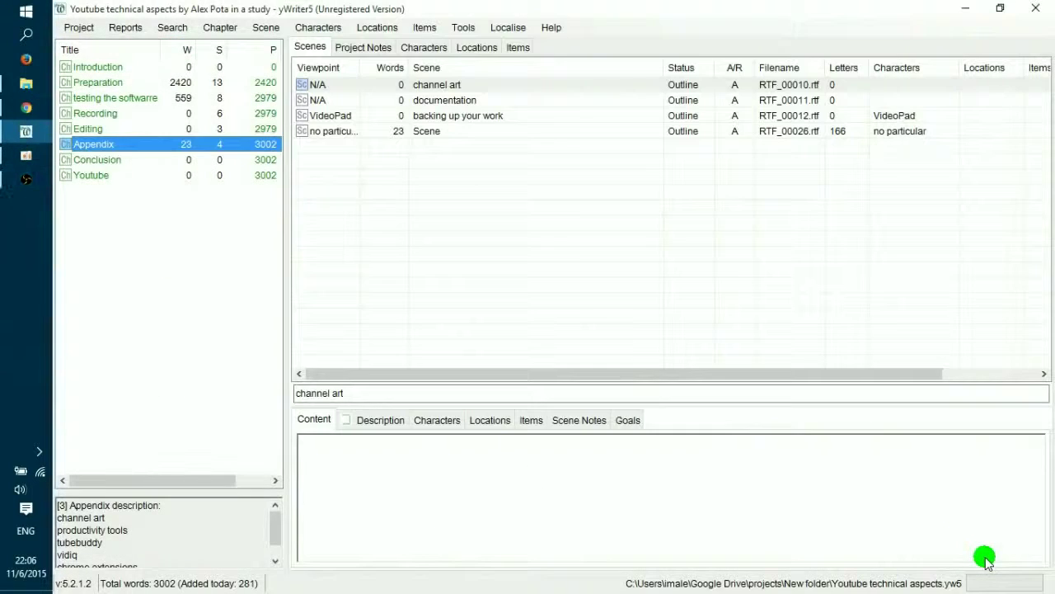
Copy the title of the Configuring Open Boadcaster Software scene in the Preparation chapter.
click(130, 81)
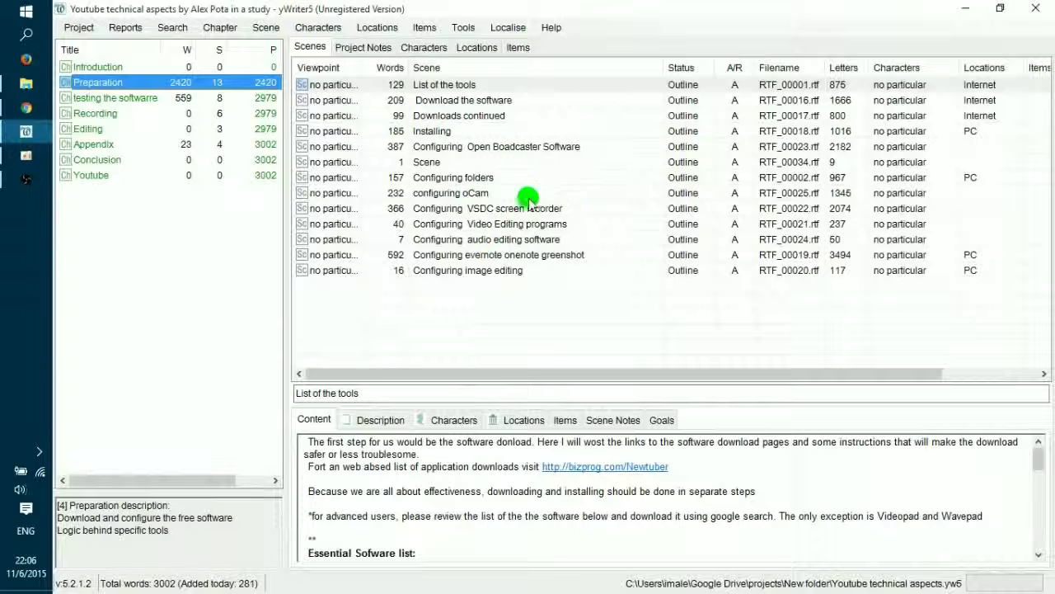
click(446, 161)
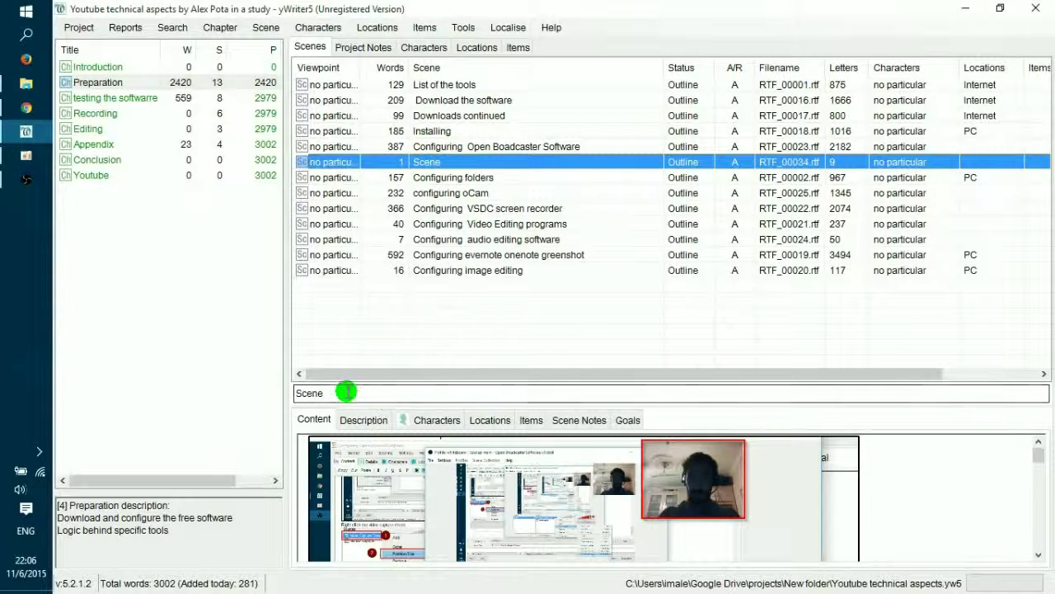
drag(346, 391, 242, 400)
click(539, 147)
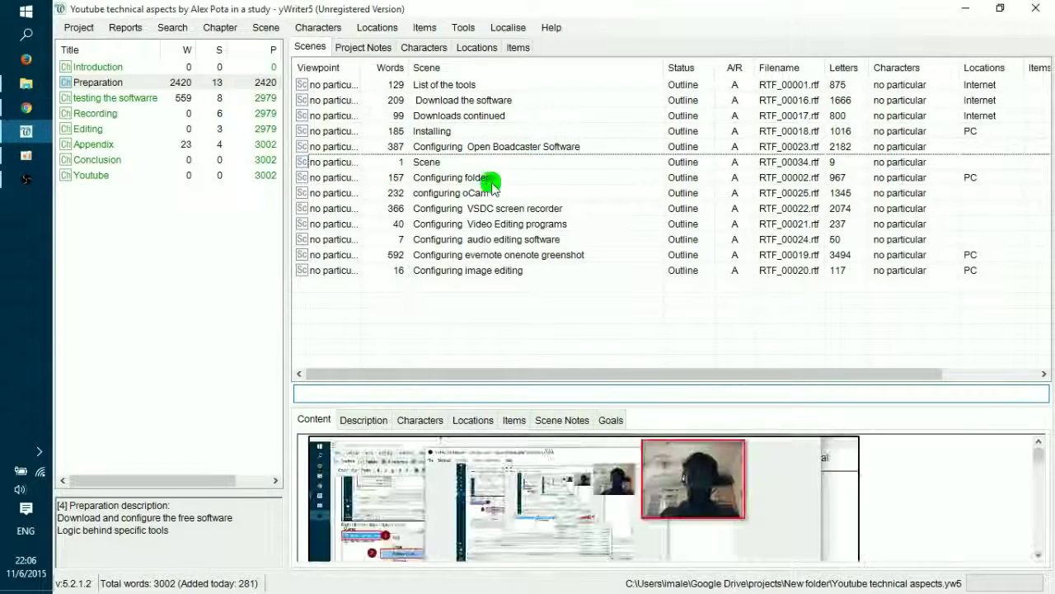
drag(481, 396, 247, 371)
key(ctrl+c)
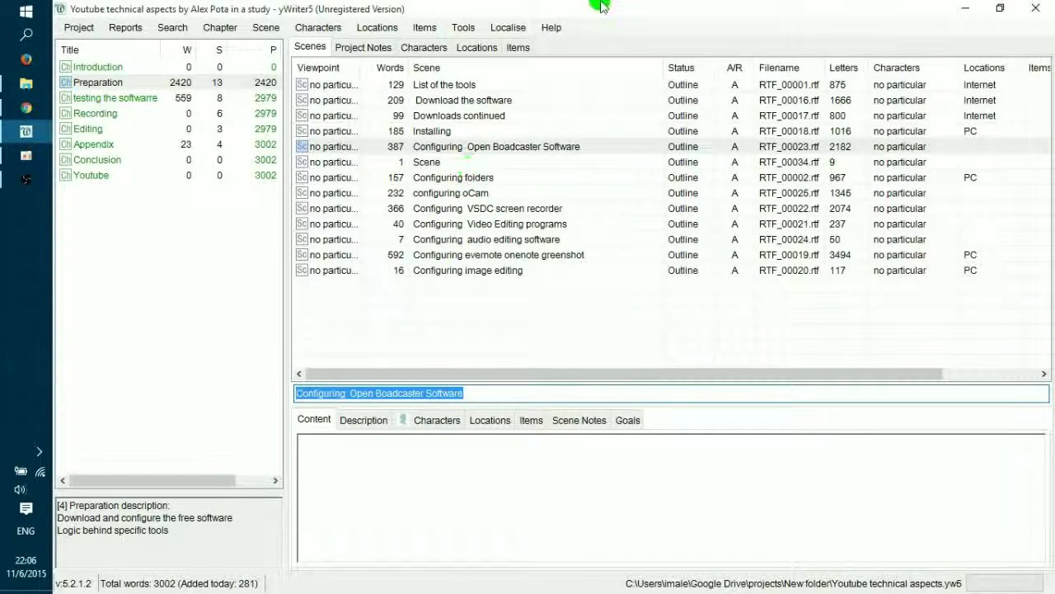
Rename the split-off scene titled Scene as Configuring Open Boadcaster Software #2, reusing the copied title.
click(419, 162)
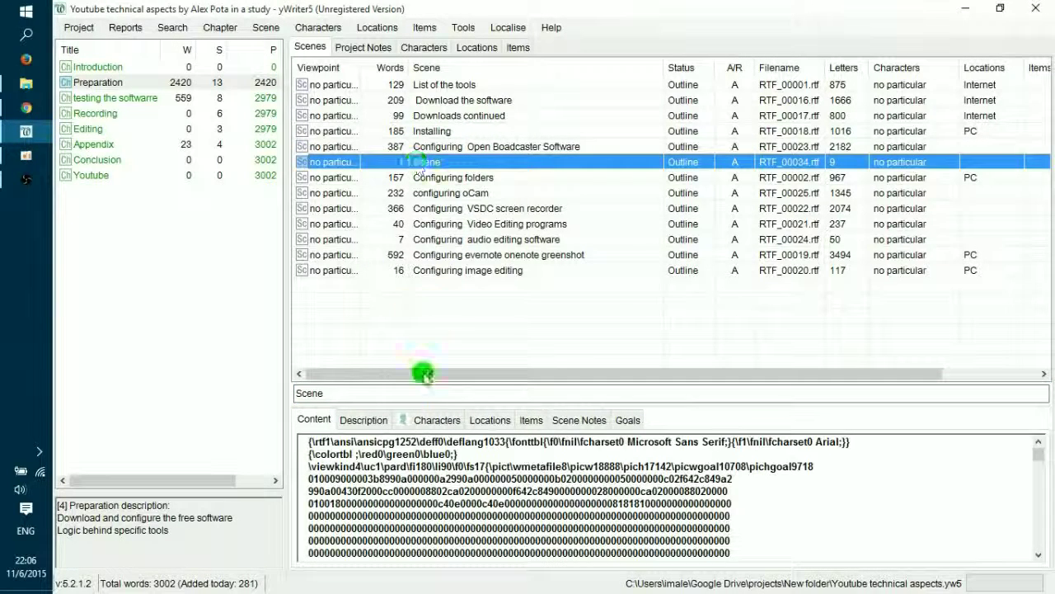
double_click(370, 388)
key(ctrl+v)
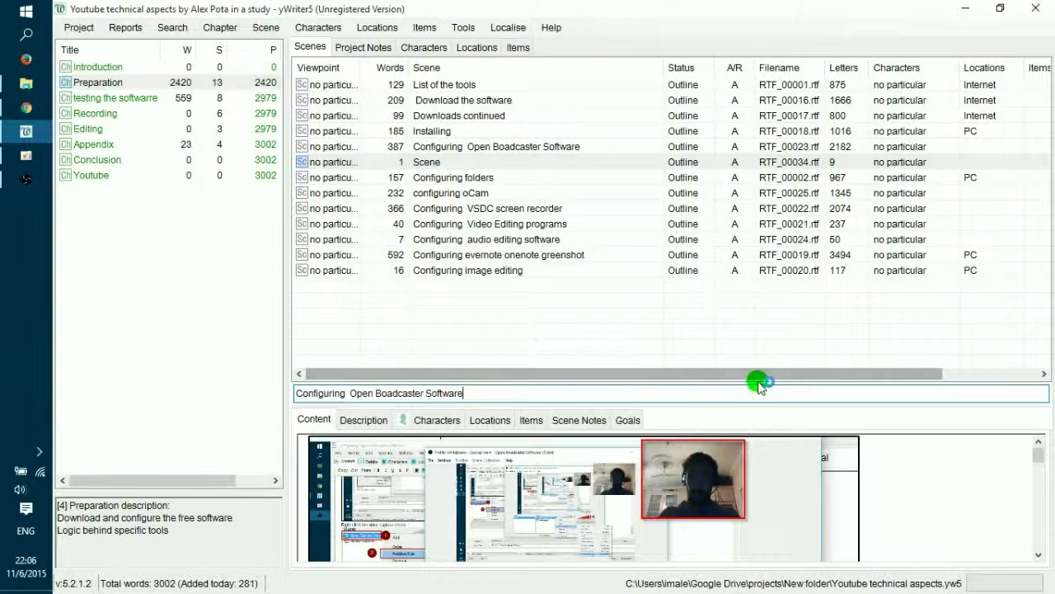
text(#2,)
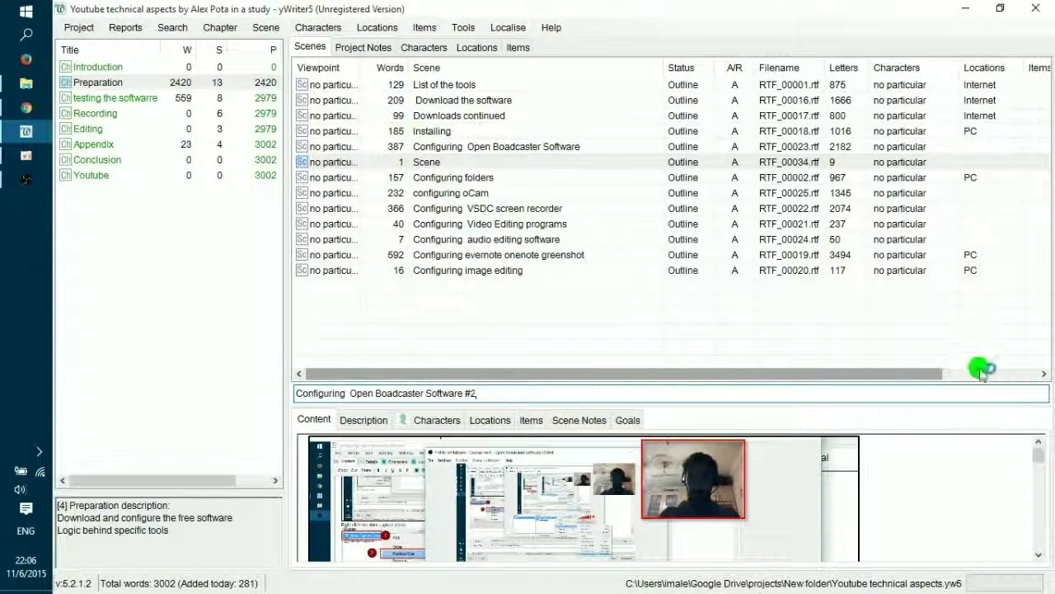
key(BackSpace)
key(Return)
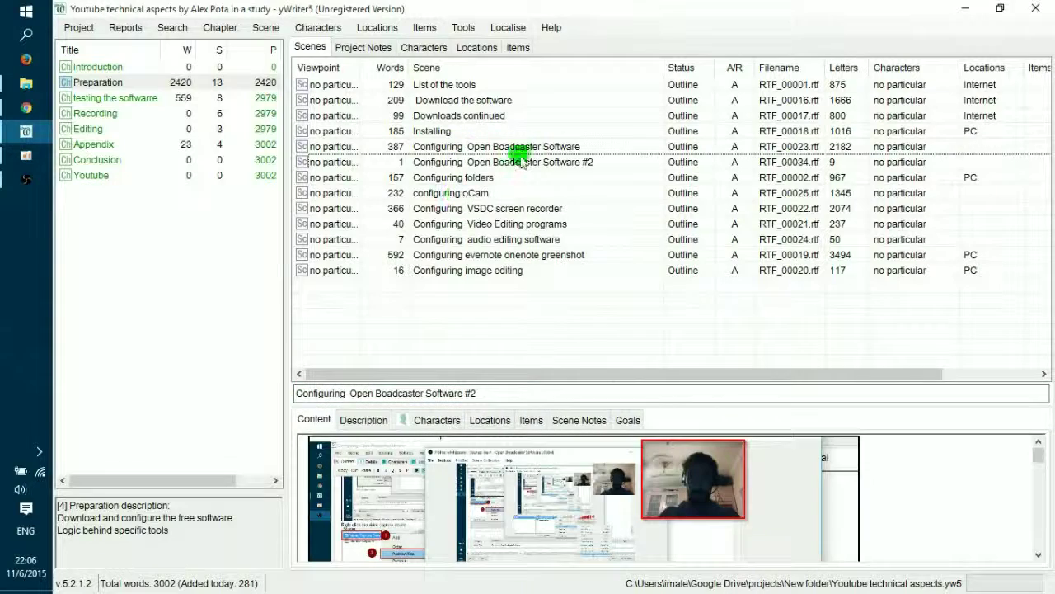
Open the Configuring Open Boadcaster Software #2 scene for editing, continuing past any application errors.
click(529, 163)
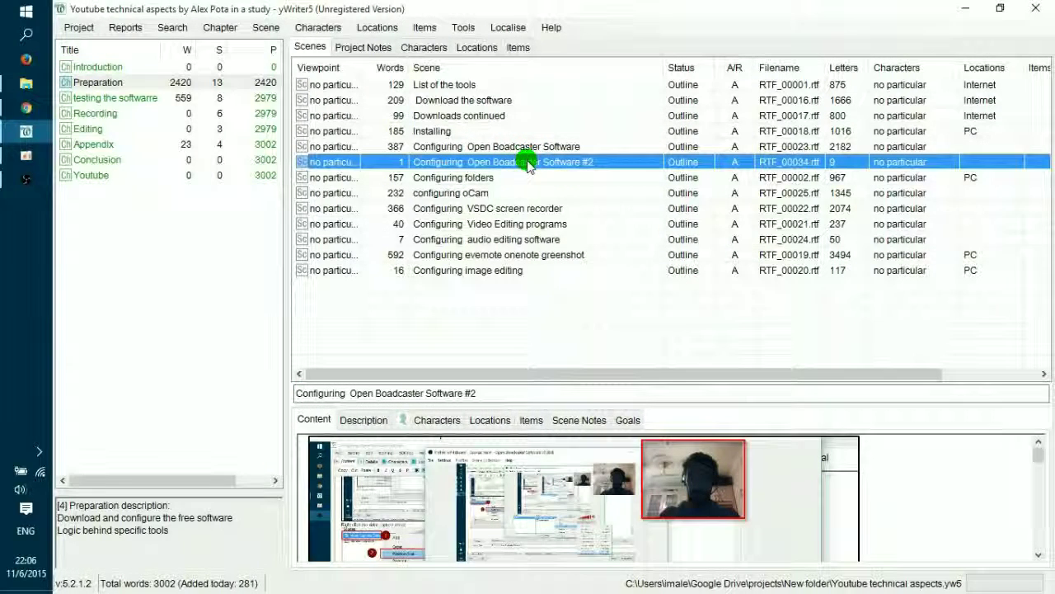
double_click(532, 163)
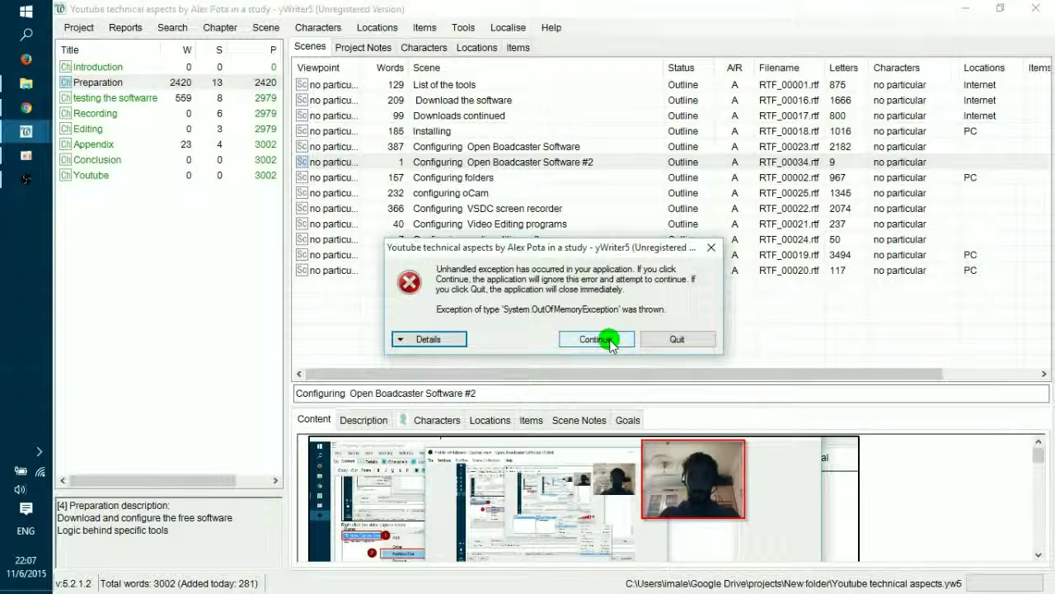
click(398, 342)
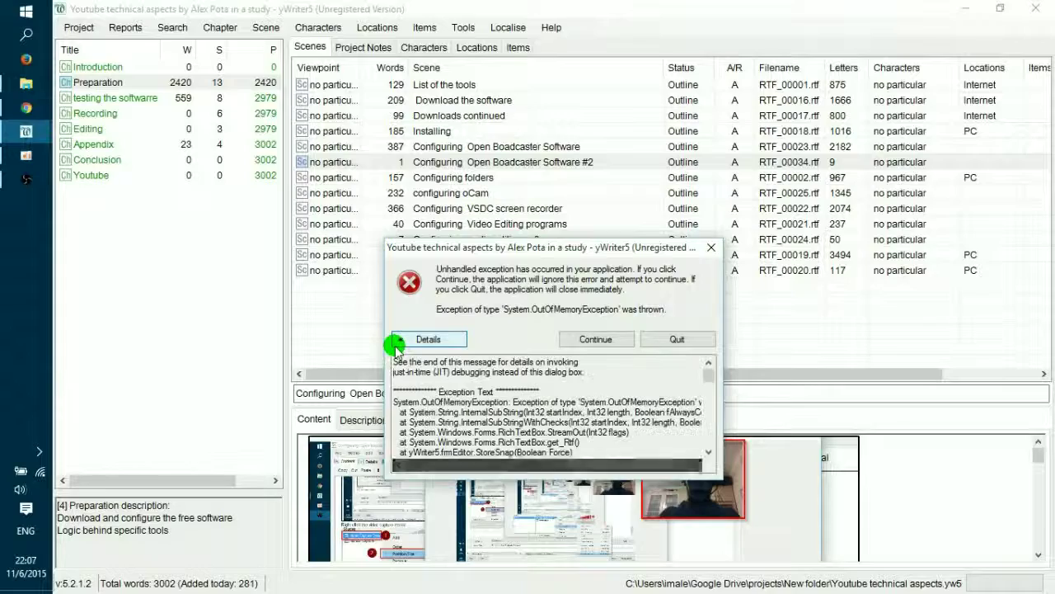
click(399, 341)
click(574, 339)
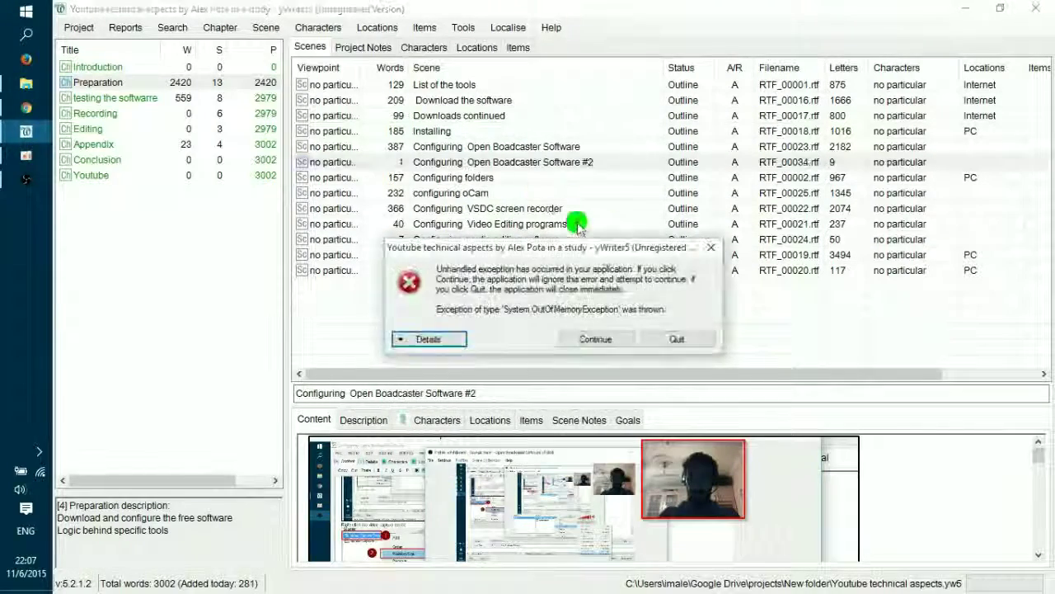
click(581, 340)
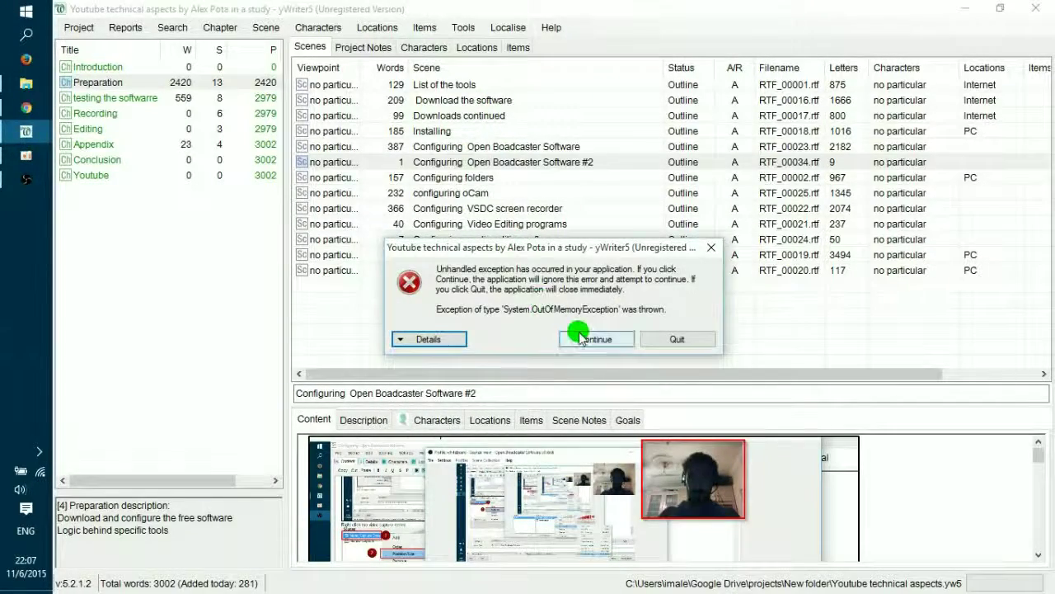
click(579, 337)
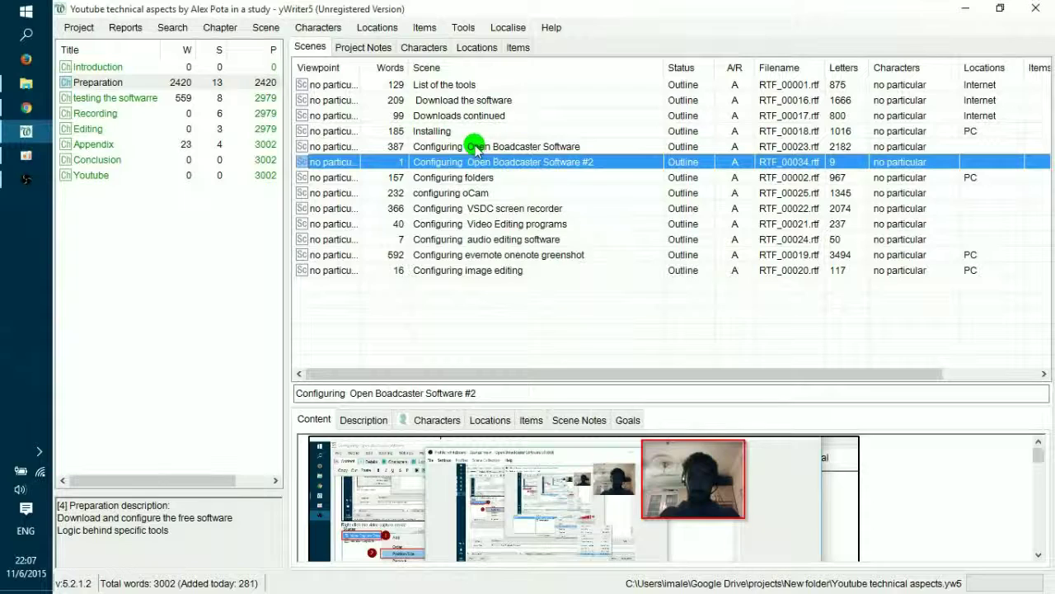
key(Return)
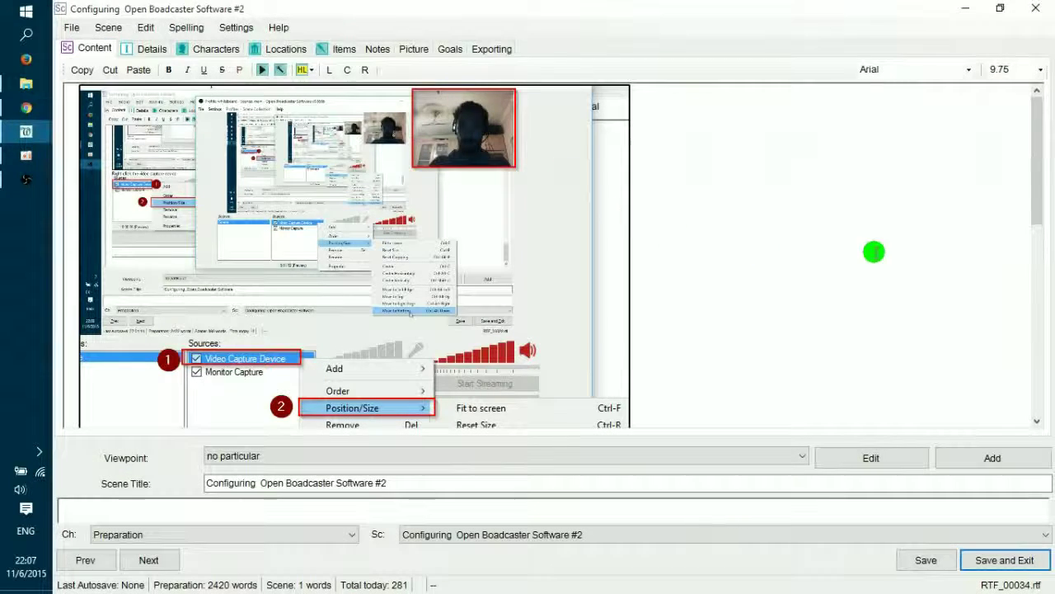
Look through the screenshots in the new scene, from the Move to Bottom image to the annotated Sources image.
drag(1025, 180, 1047, 99)
click(76, 89)
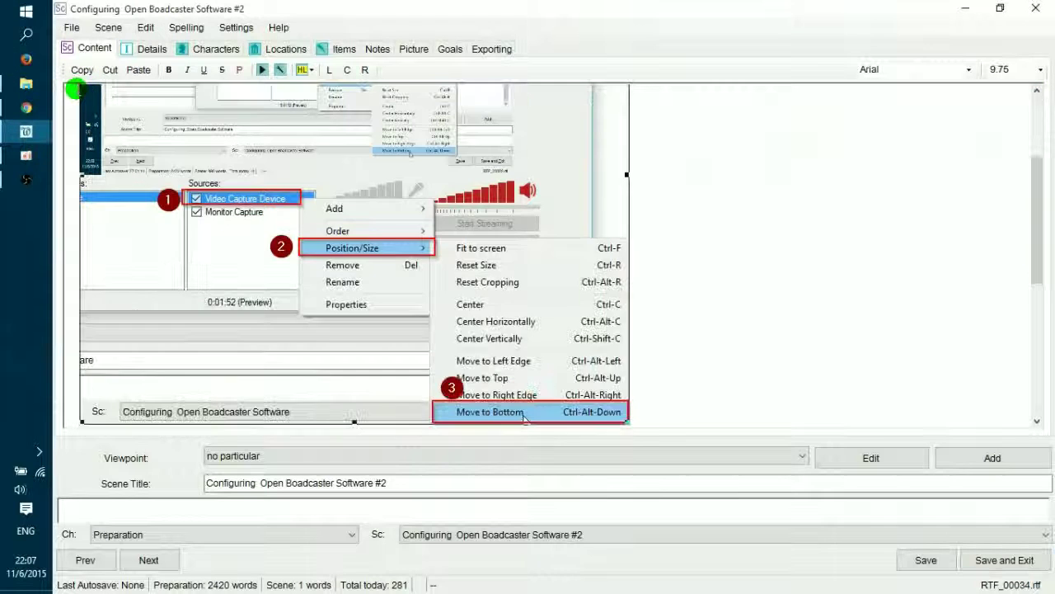
scroll(879, 160, up, 4)
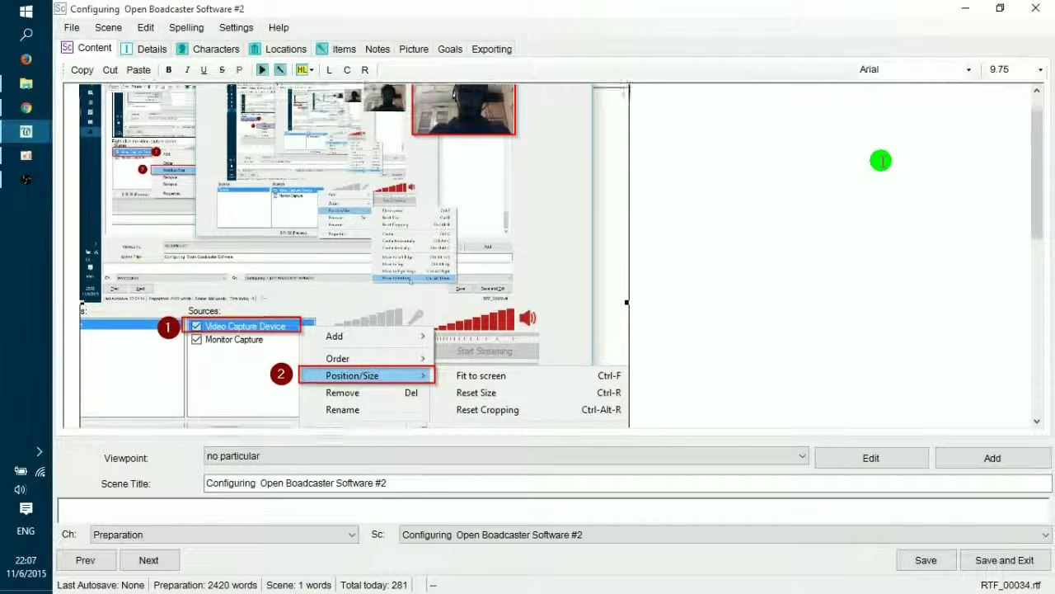
key(ctrl+Home)
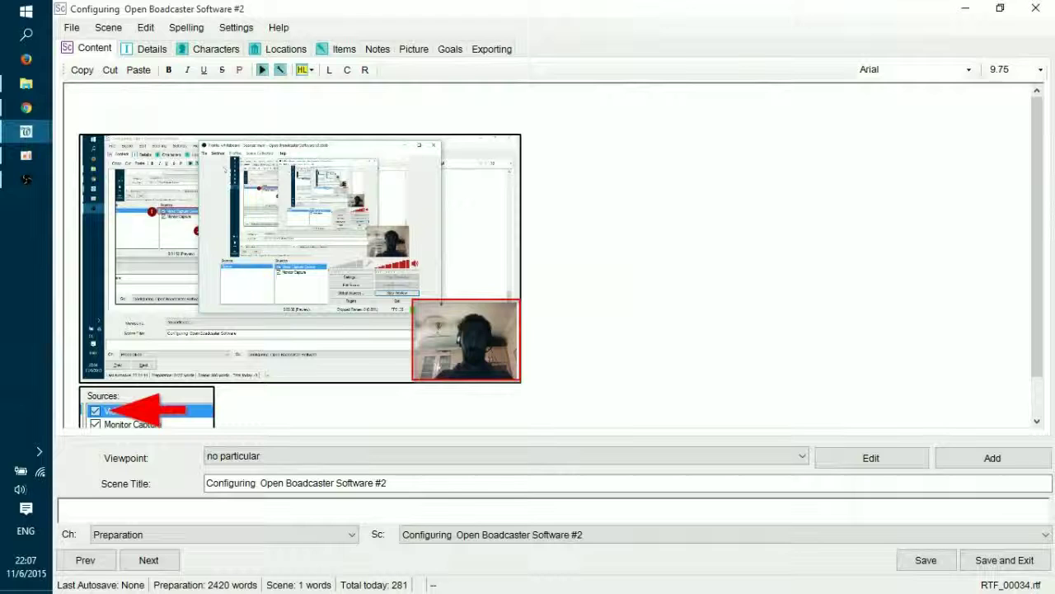
key(Down)
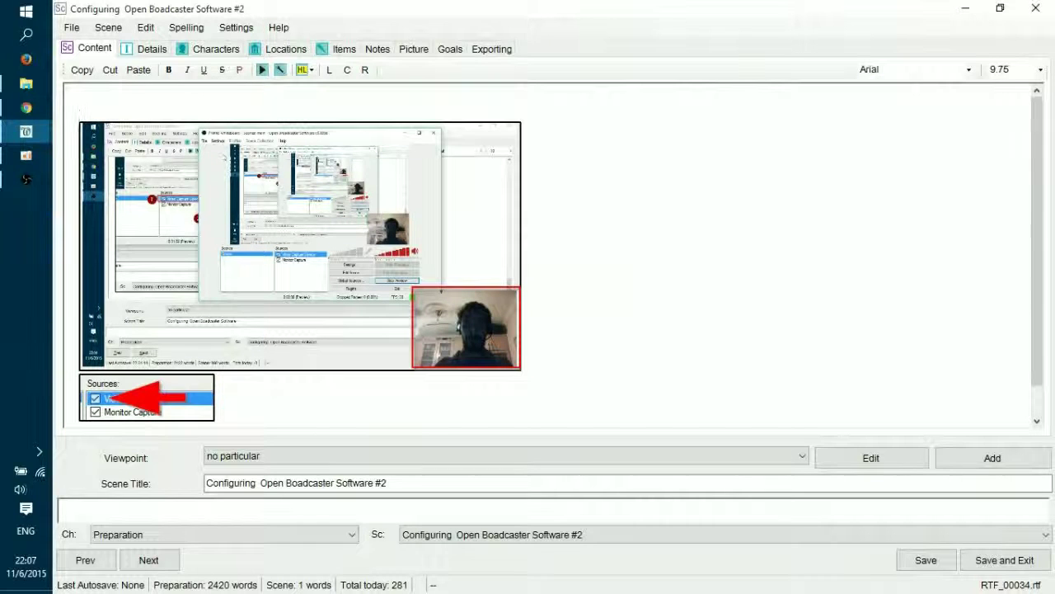
click(181, 105)
scroll(660, 160, down, 1)
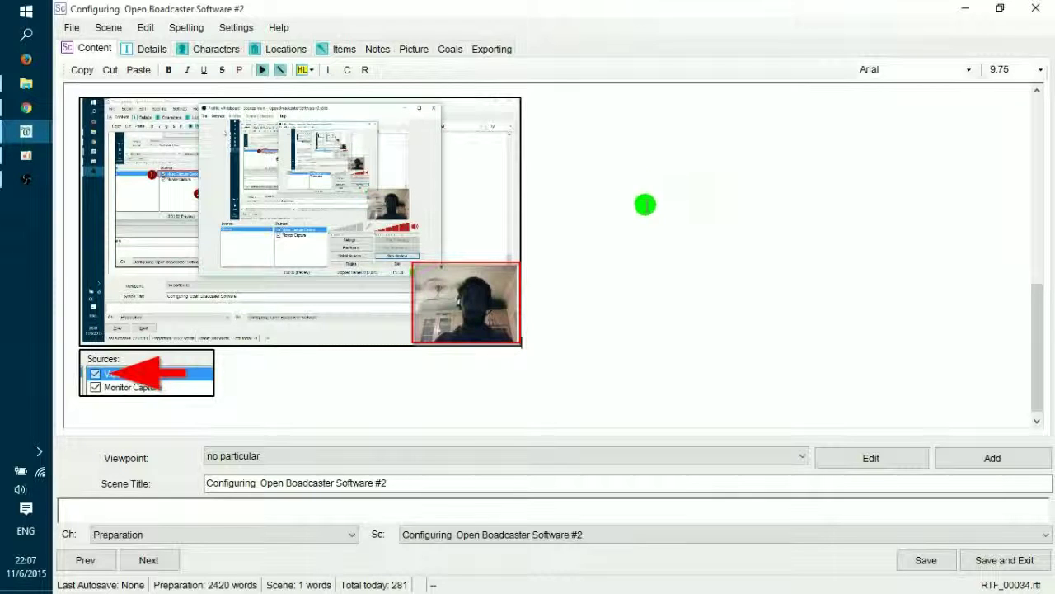
drag(1038, 293, 988, 92)
scroll(71, 96, down, 3)
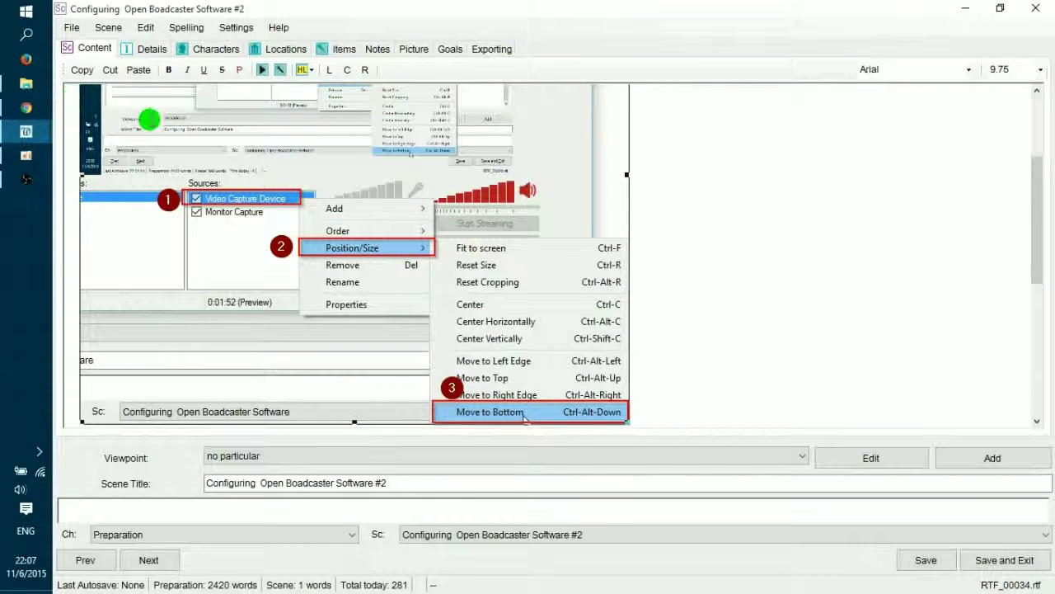
scroll(149, 119, up, 3)
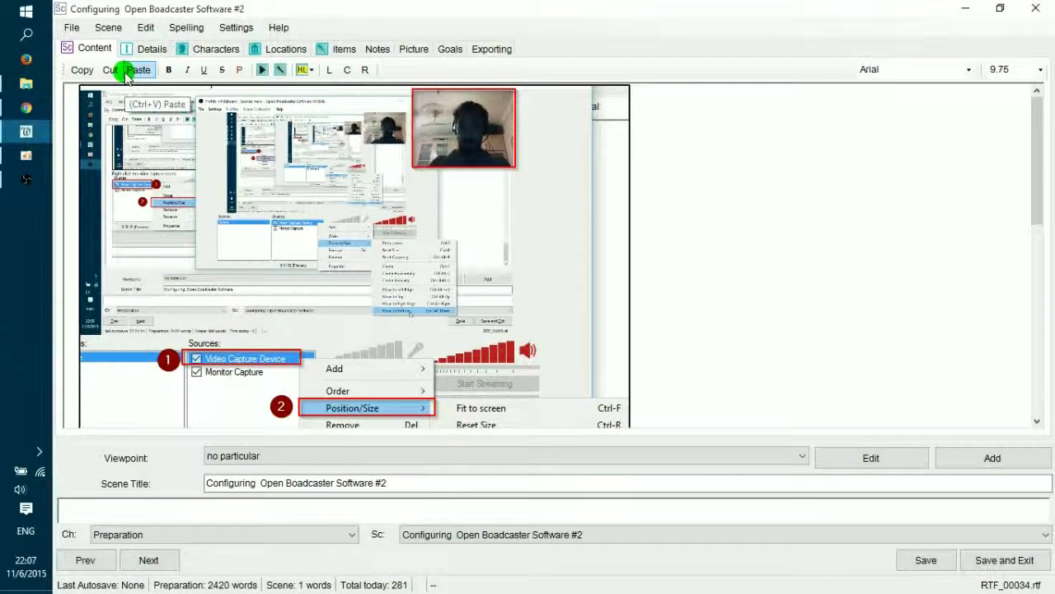
scroll(524, 412, down, 3)
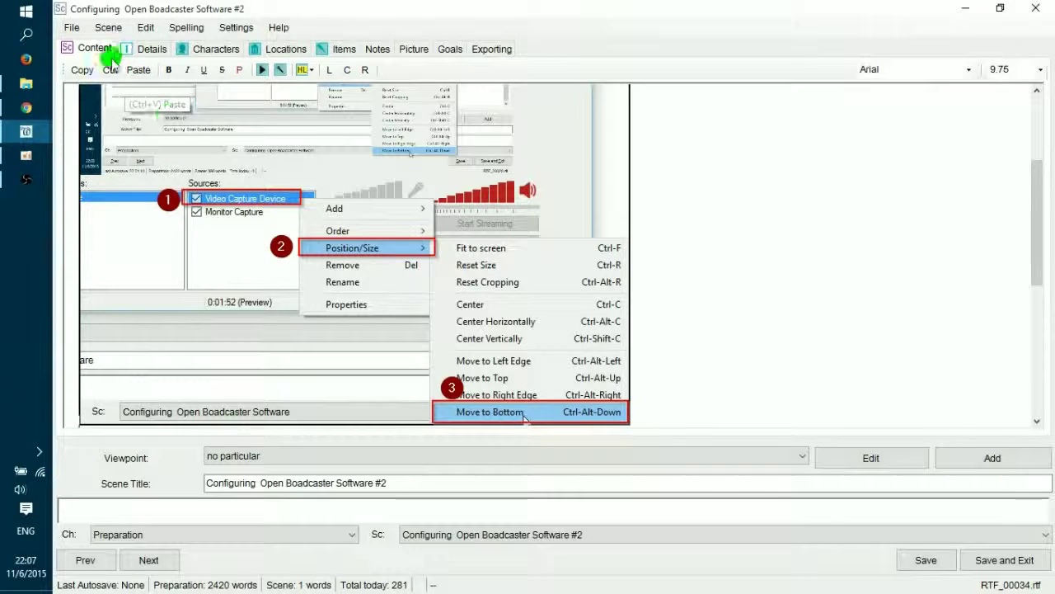
Write "The webcam is at the top right" on a line above the Move to Bottom screenshot.
scroll(212, 163, up, 3)
scroll(212, 163, up, 1)
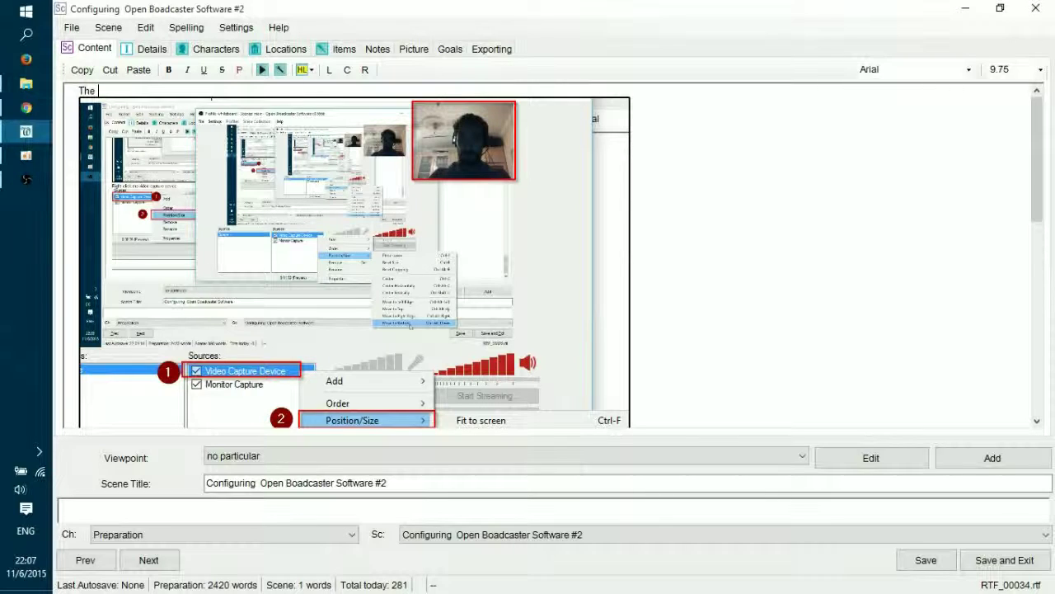
text(is at the top righ)
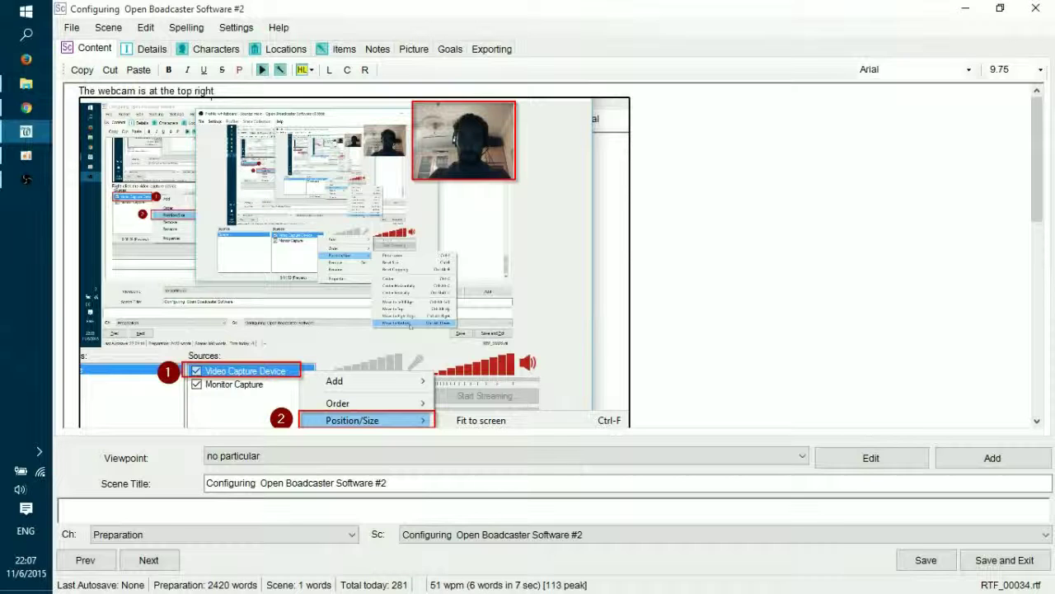
text(t)
Add the line "ricght click again and navigate to move to bottom" under the top right sentence, followed by a line break.
key(Return)
text(Cli)
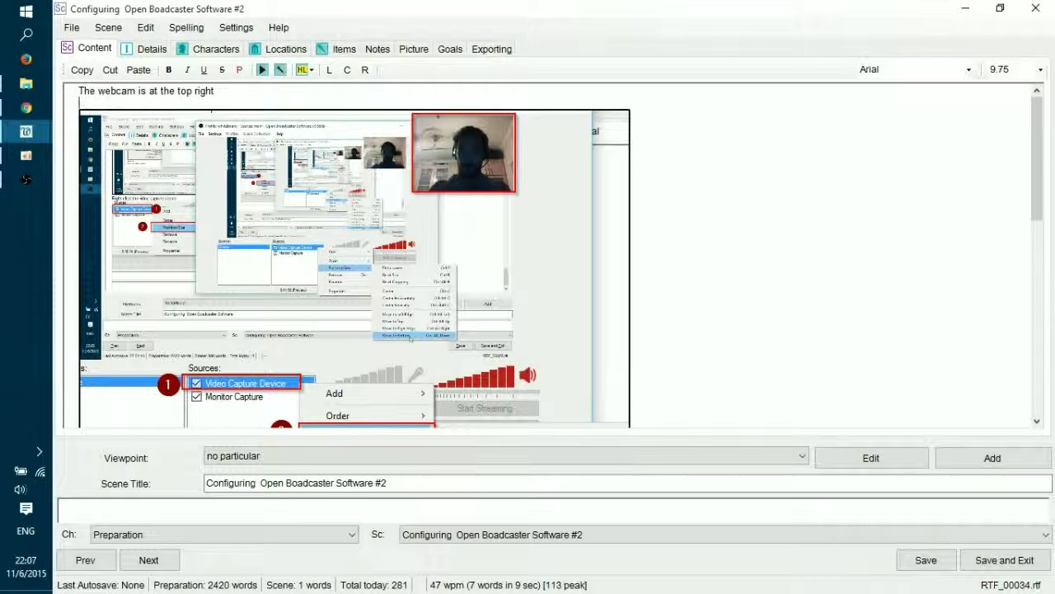
key(BackSpace)
key(BackSpace)
key(BackSpace)
text(ricght click agai)
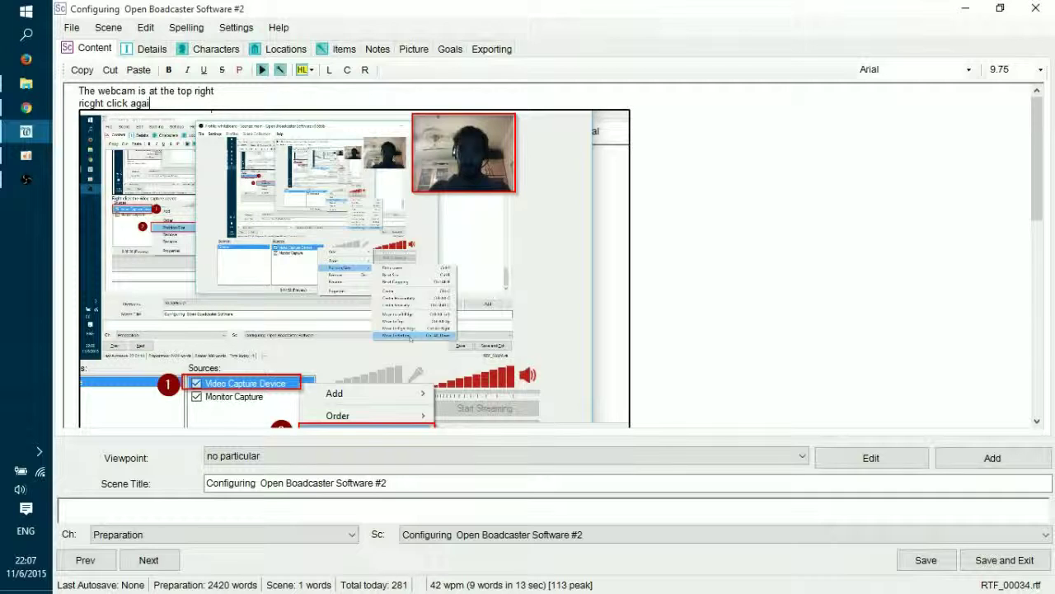
text(n and navigate to)
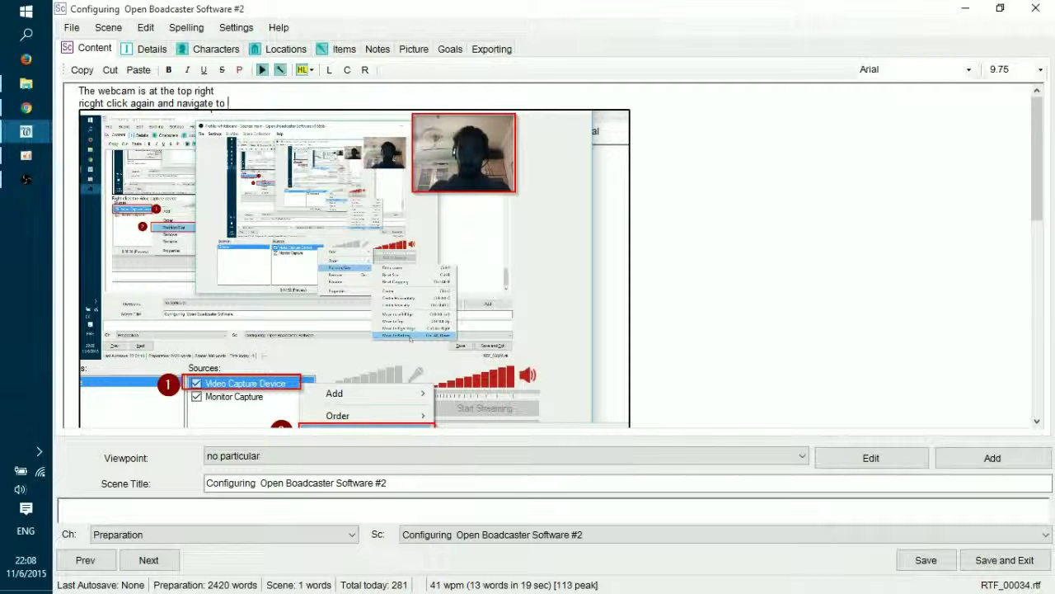
drag(1042, 177, 1036, 96)
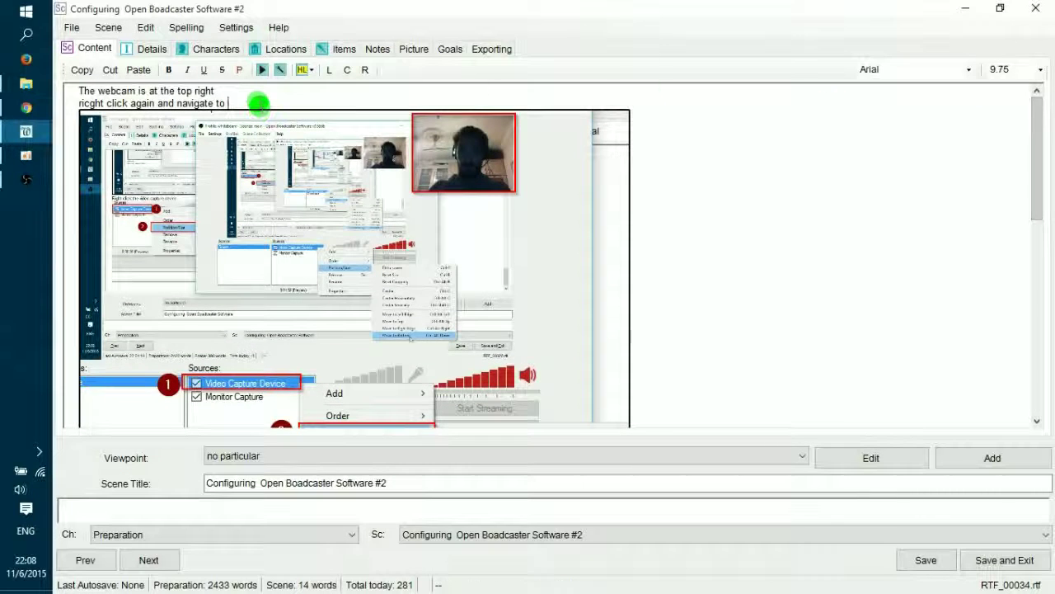
text(o bottom)
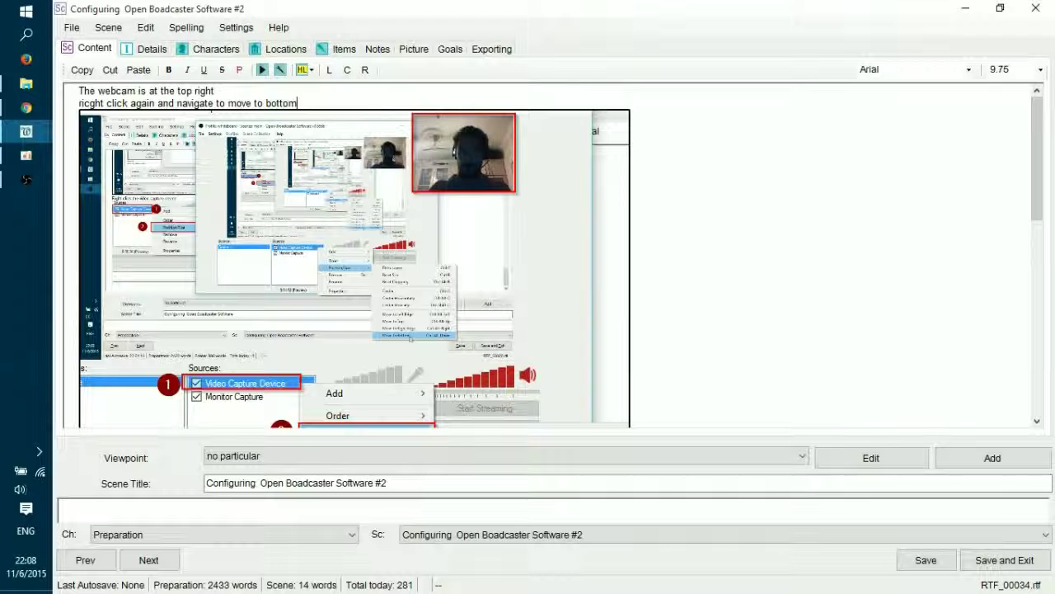
key(Return)
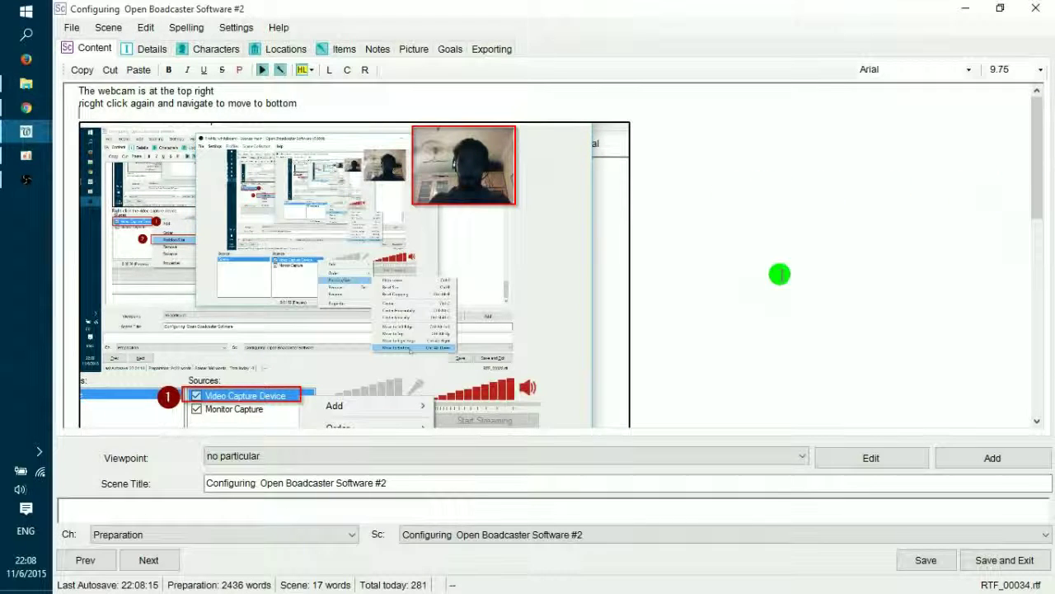
Write "The webcam is in the right position now!" directly below the Move to Bottom screenshot.
scroll(780, 274, down, 5)
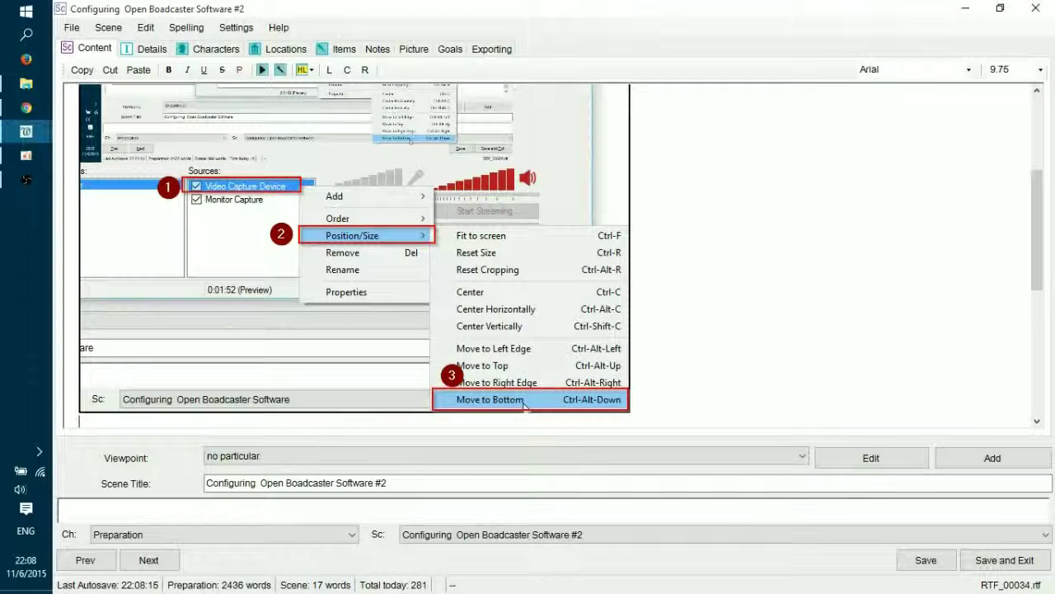
text(he web)
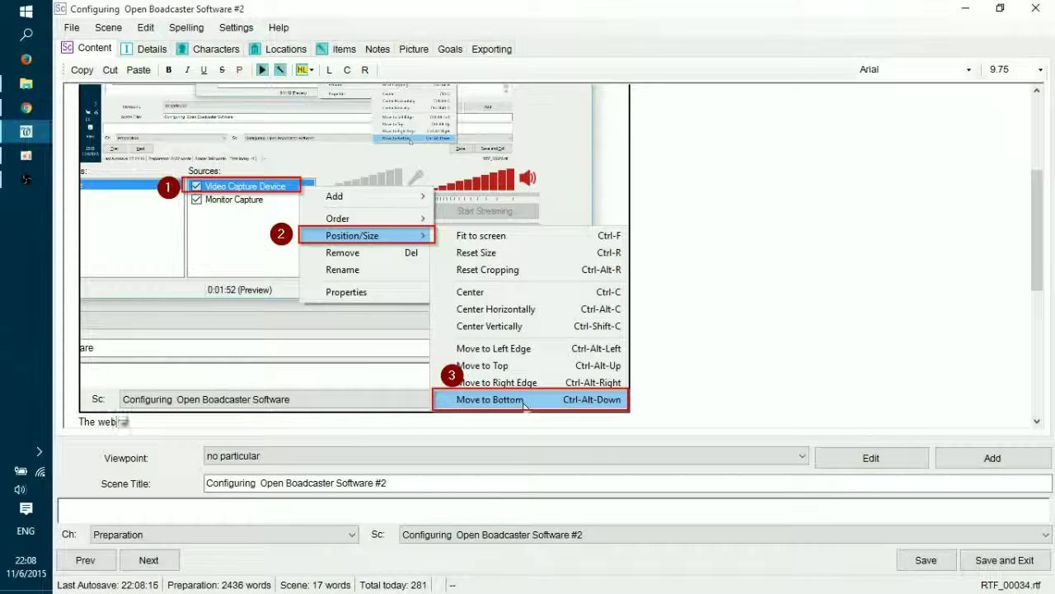
text(cam is in the rig)
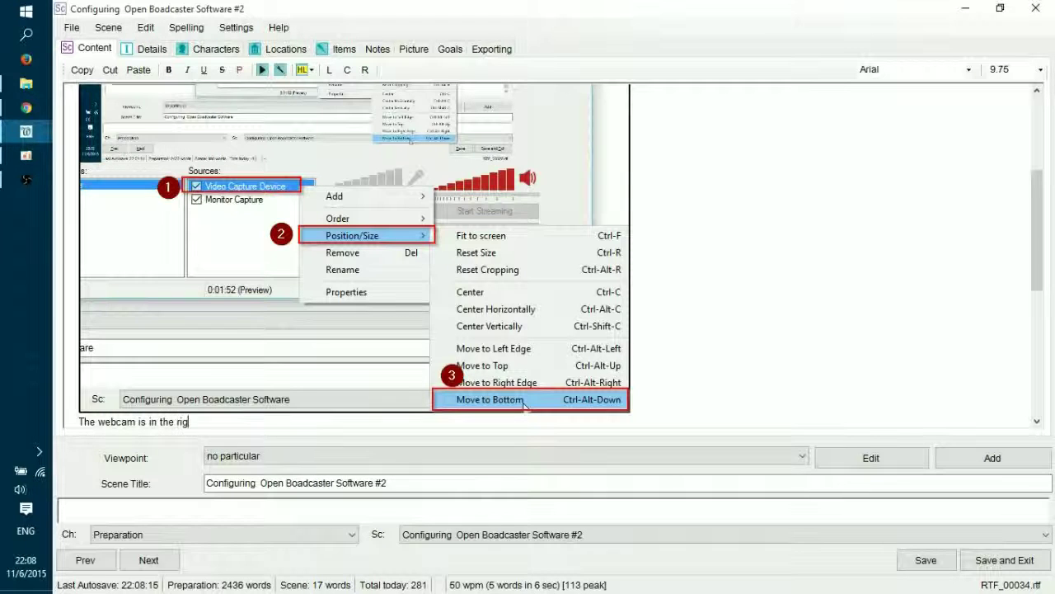
text(ht position now!)
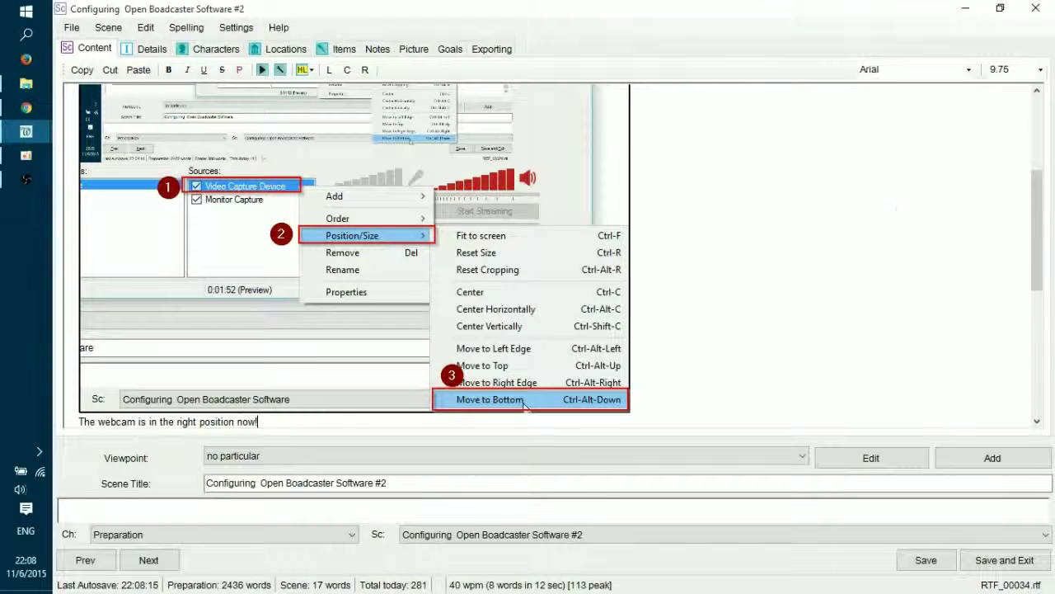
Start a line between the webcam position screenshot and the Sources image with "In the future, when you record, you can uncheck the video".
scroll(907, 284, down, 5)
click(665, 283)
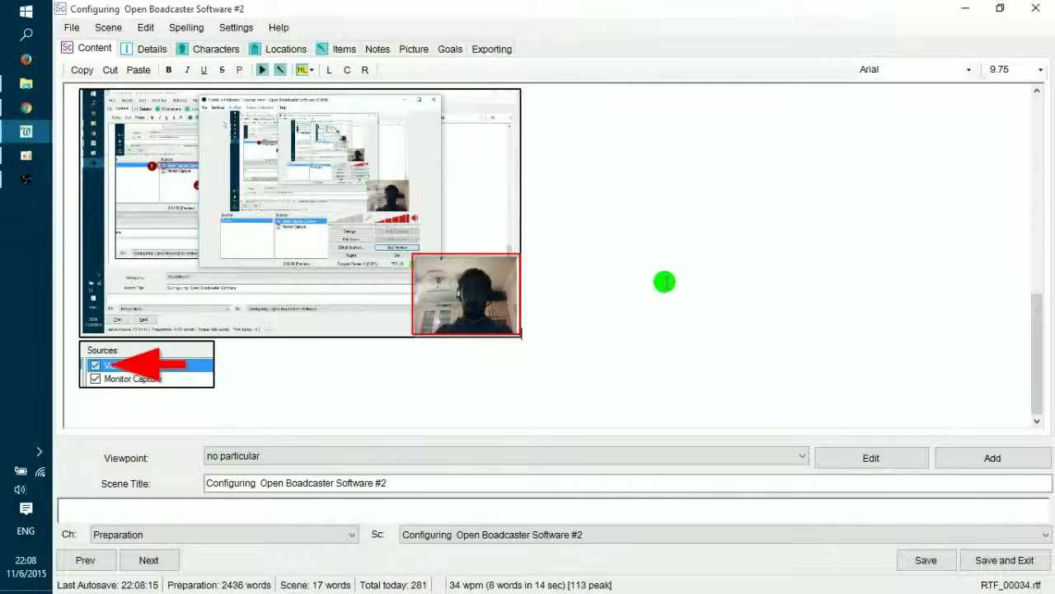
key(Return)
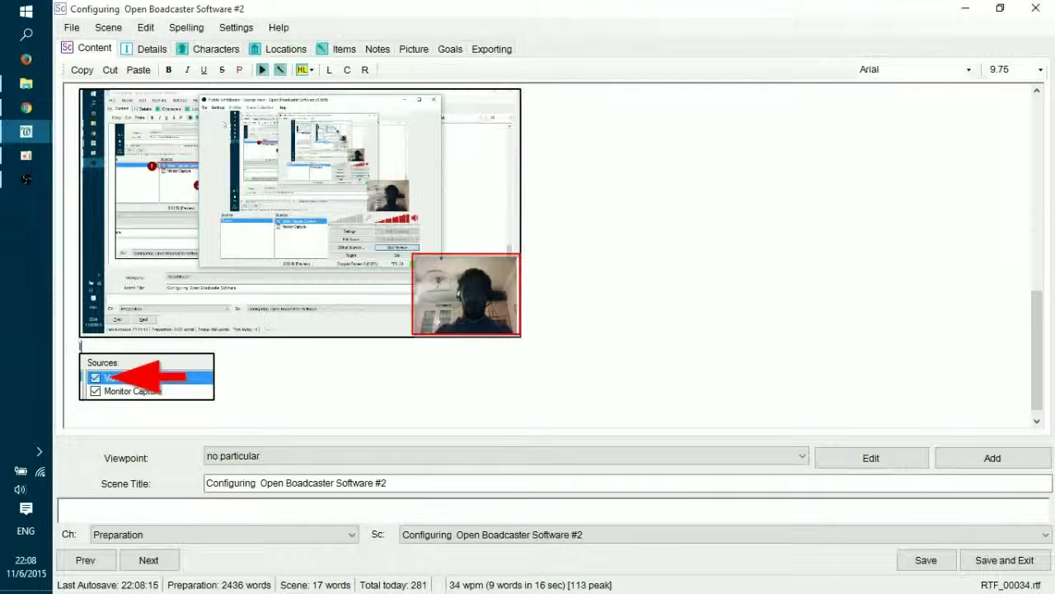
text(In the future, when you re)
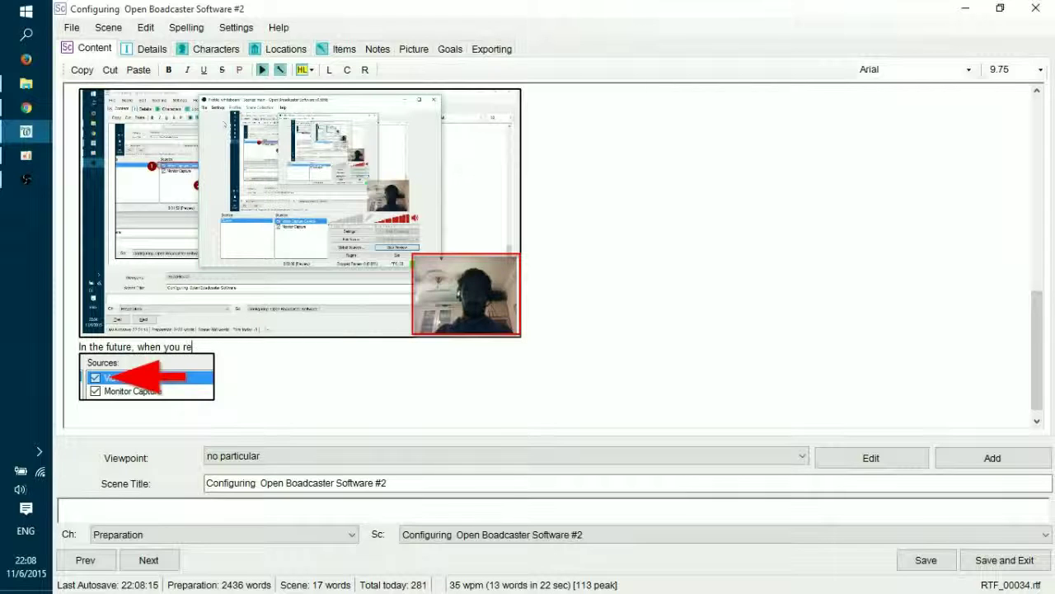
text(cord, you can uncheck)
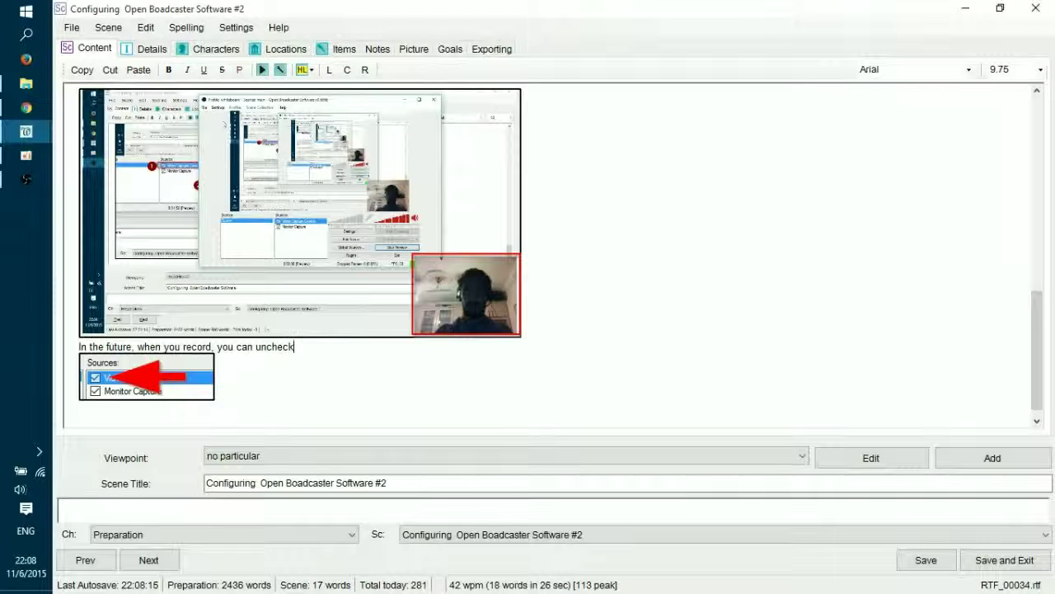
text( the wideo)
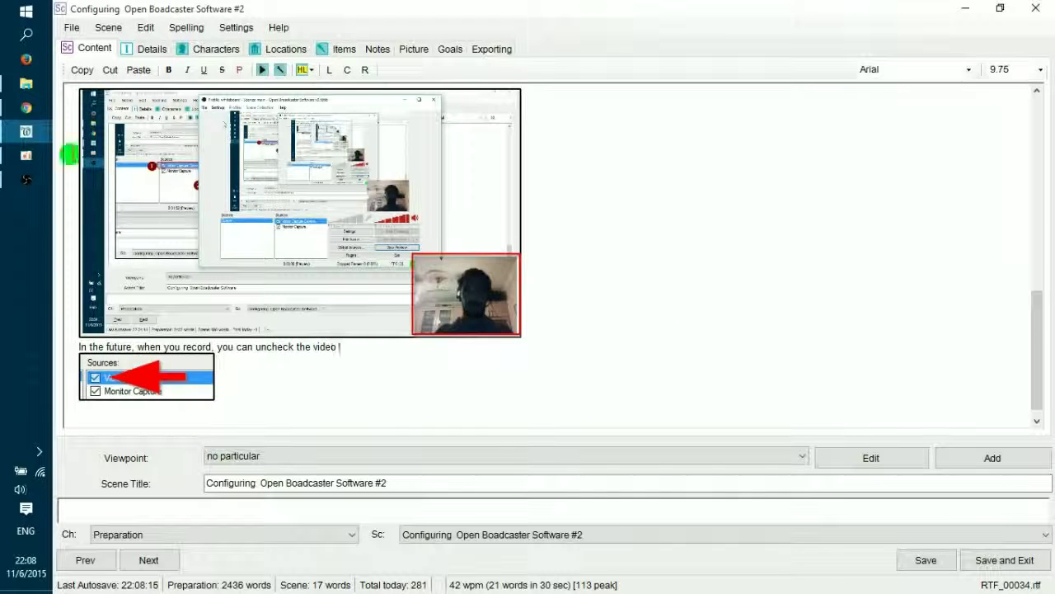
click(23, 179)
click(23, 179)
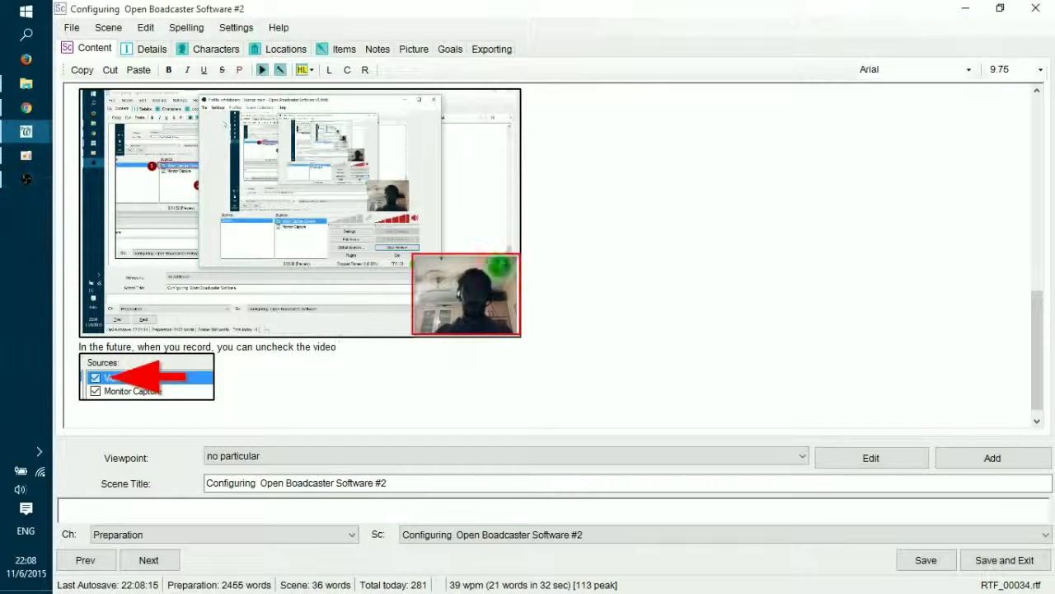
Continue the sentence above the Sources image with "capture devidce and the recording will not have teh webcam in it".
text(capture device)
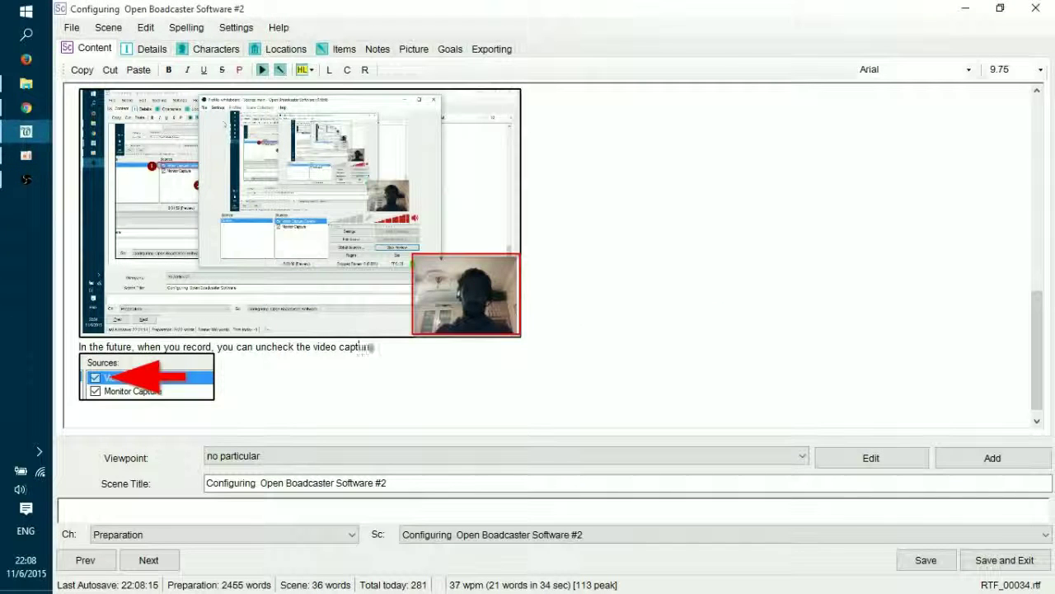
key(BackSpace)
text(e and the )
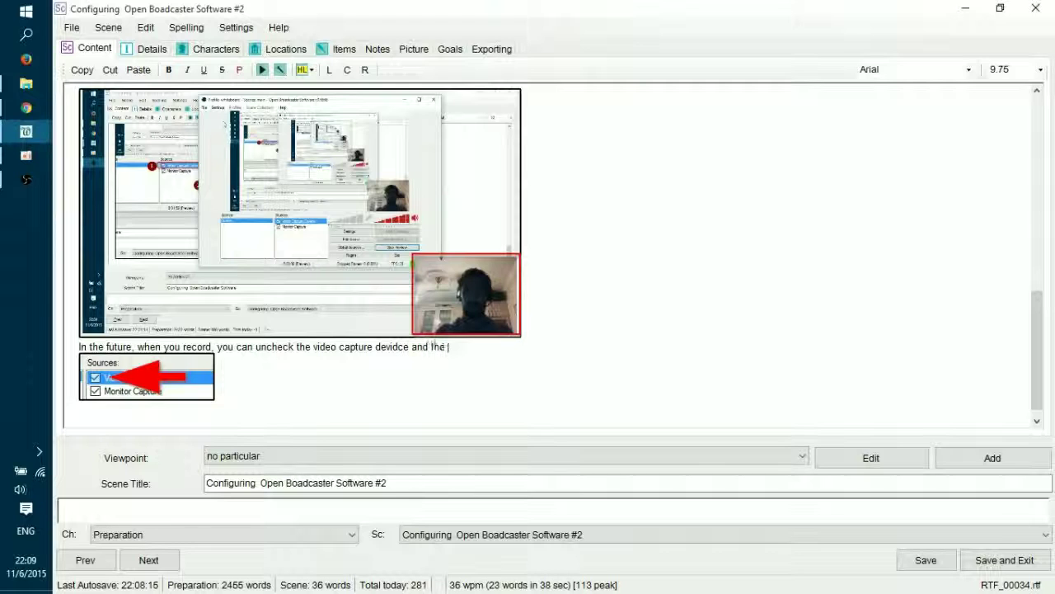
text(recolding will not )
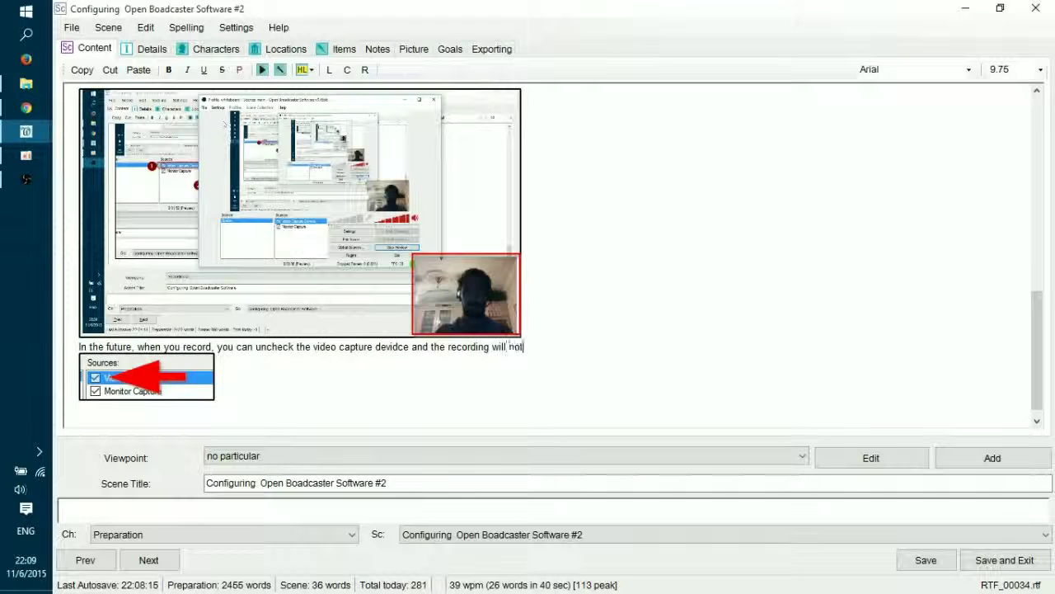
text(have teh webcam in it)
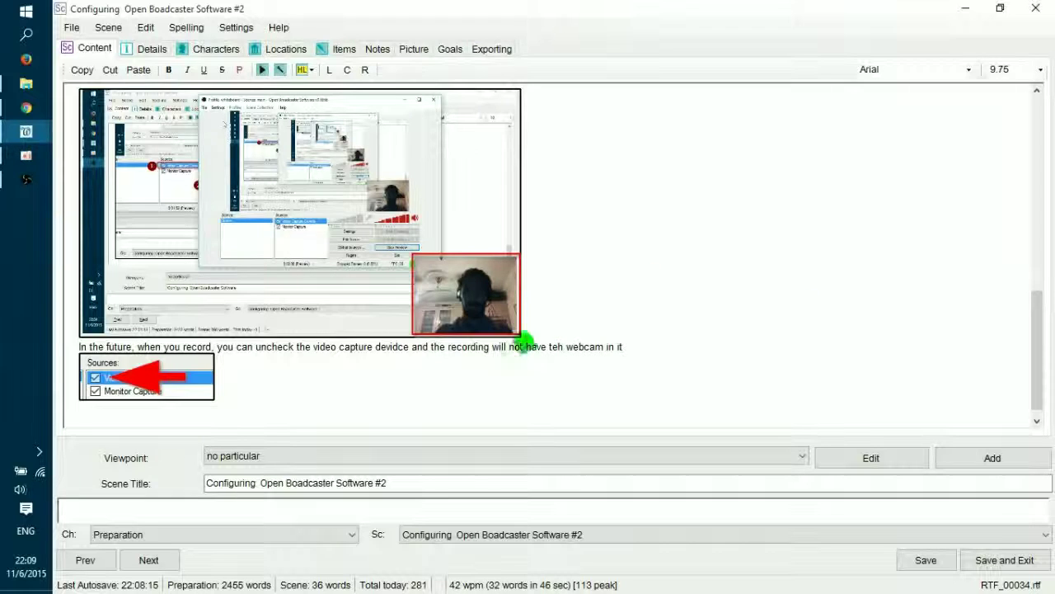
Write "If you would like to capture only the web cam full size" on a line below the Sources image.
key(ctrl+End)
text(If you w)
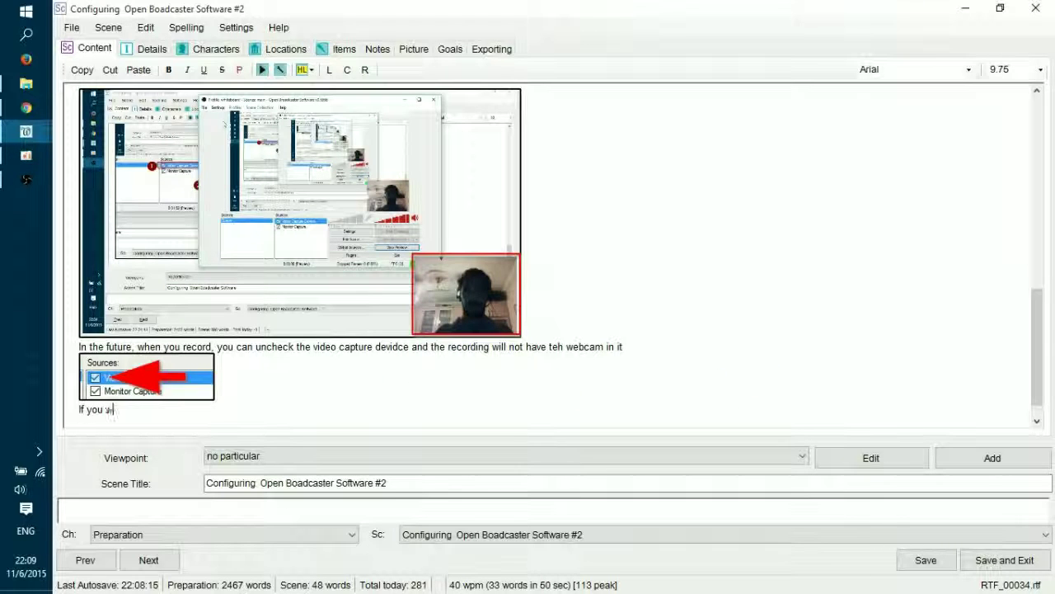
text(ould like )
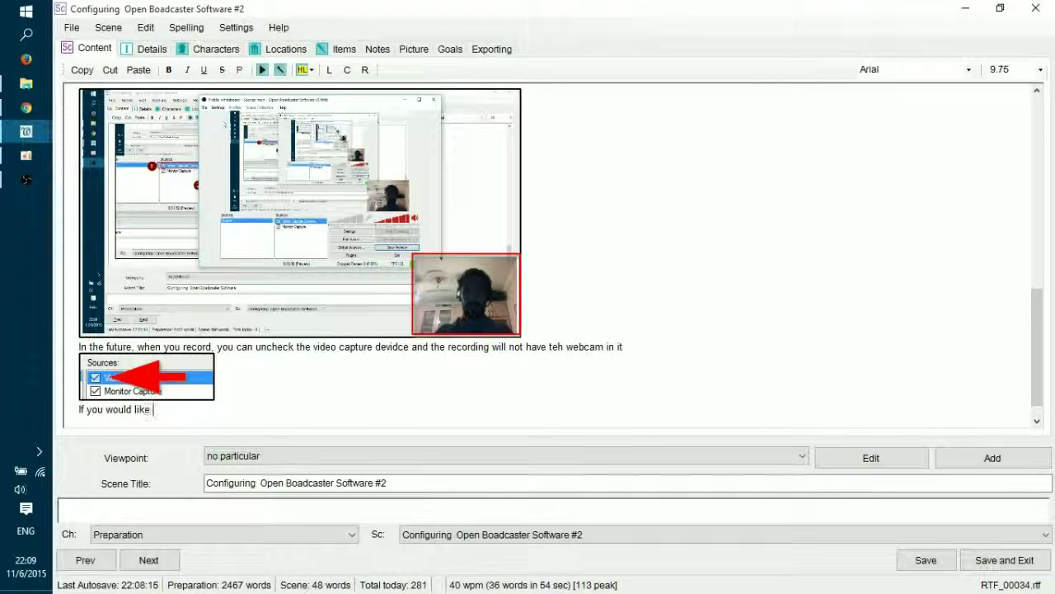
text(to capture only the web cam)
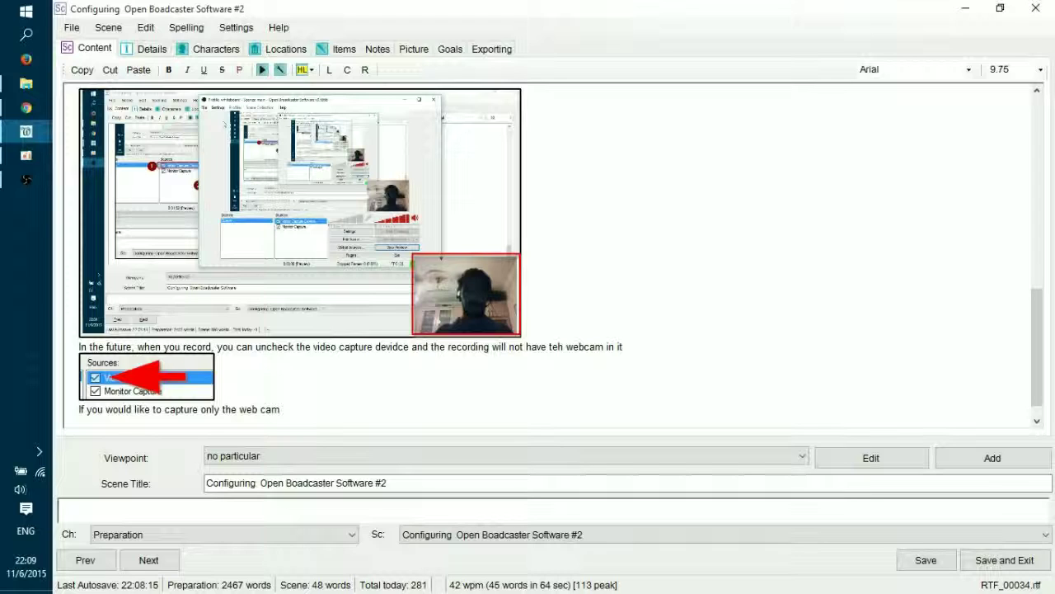
text(full size )
Add the line "Create a new scene collection,name it webcam" under the full size webcam sentence, followed by a line break.
text(Create a new)
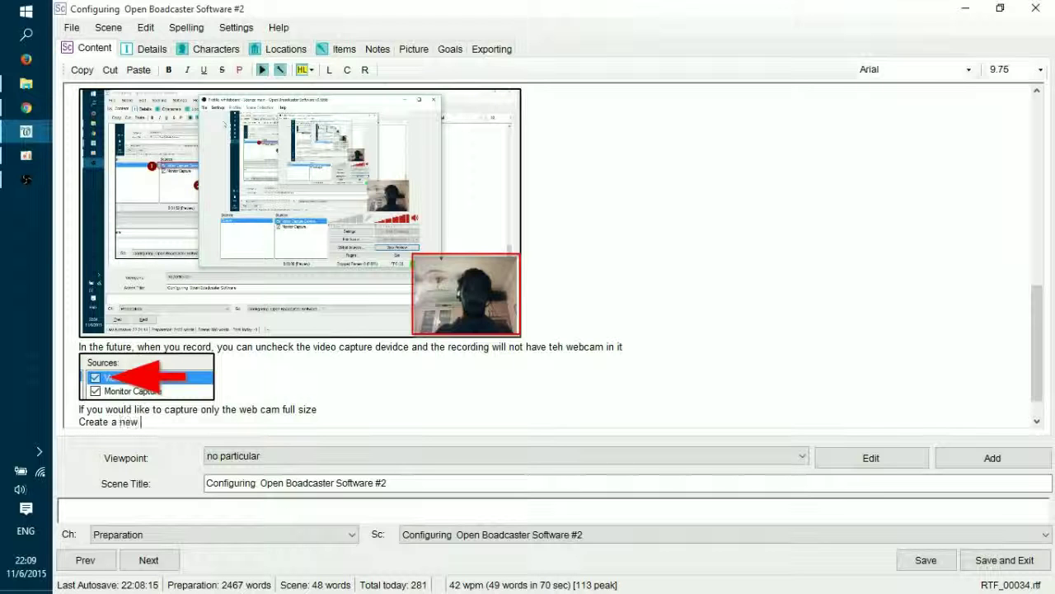
key(alt+Tab)
key(alt+Tab)
text(scenecollection)
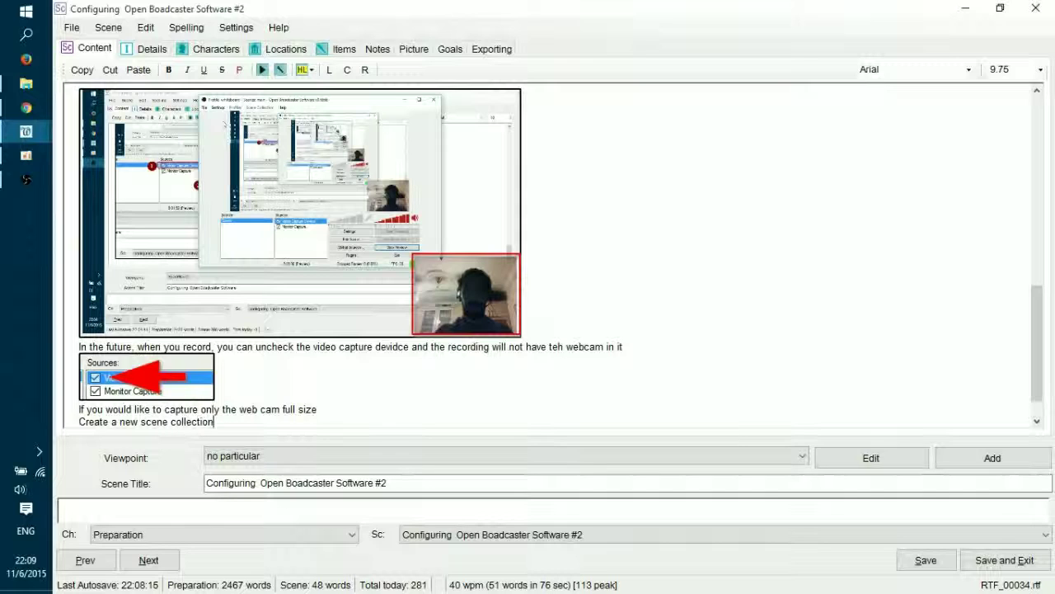
text( name it webcam)
key(Return)
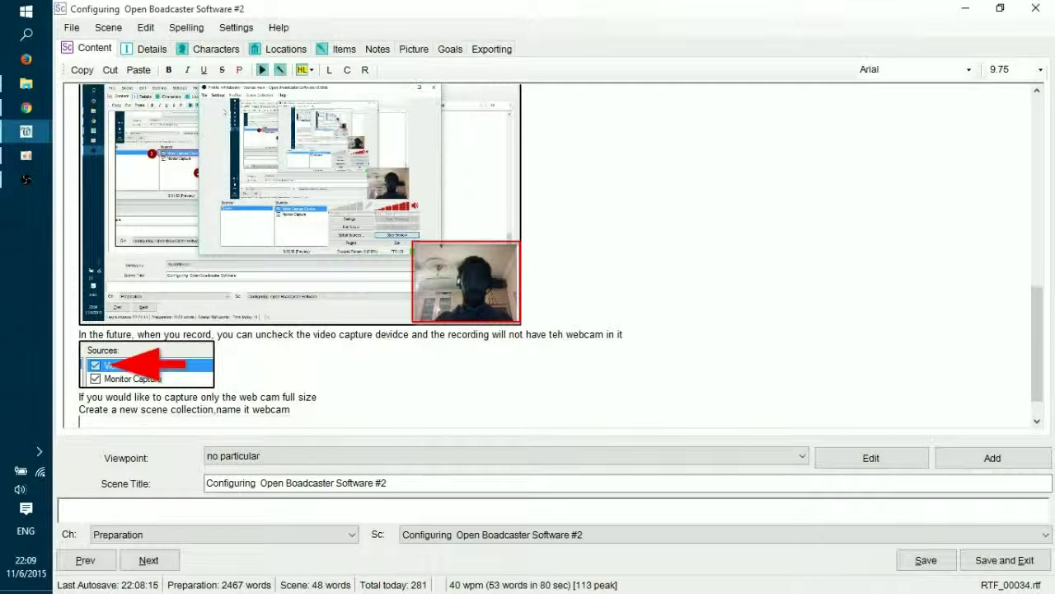
Append the note "(repeat the steps {Steps})" to the end of the scene collection line.
click(294, 409)
text((repeat)
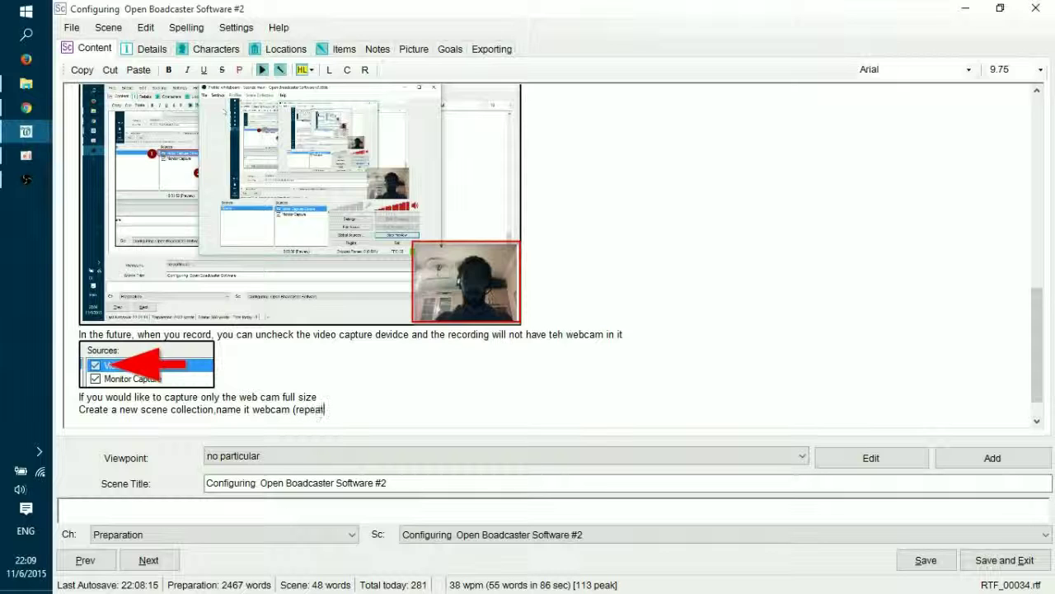
text( the steps above))
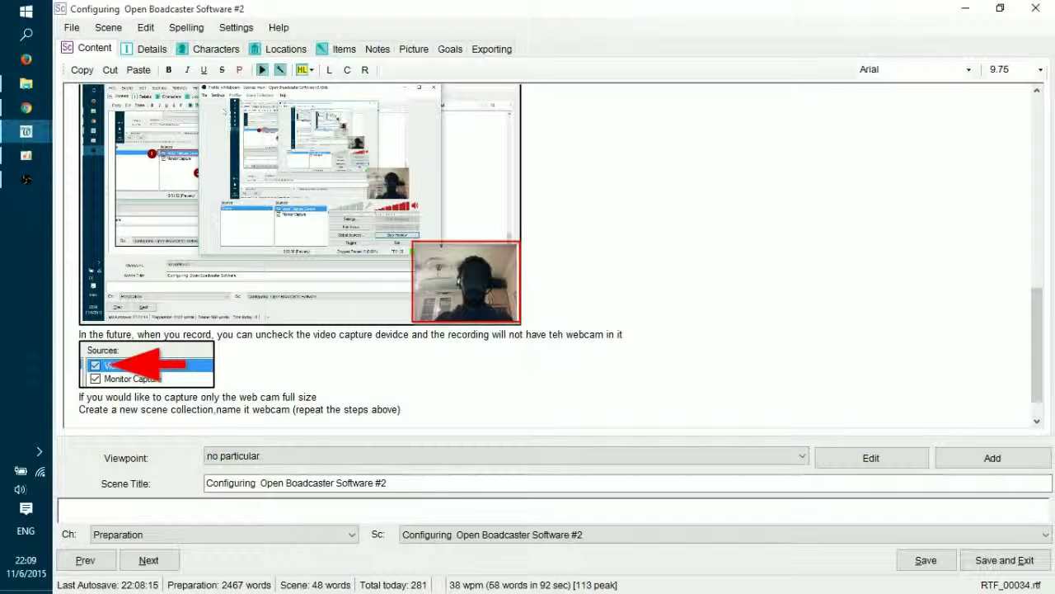
click(394, 409)
key(BackSpace)
key(BackSpace)
key(BackSpace)
key(BackSpace)
key(BackSpace)
text((Steps))
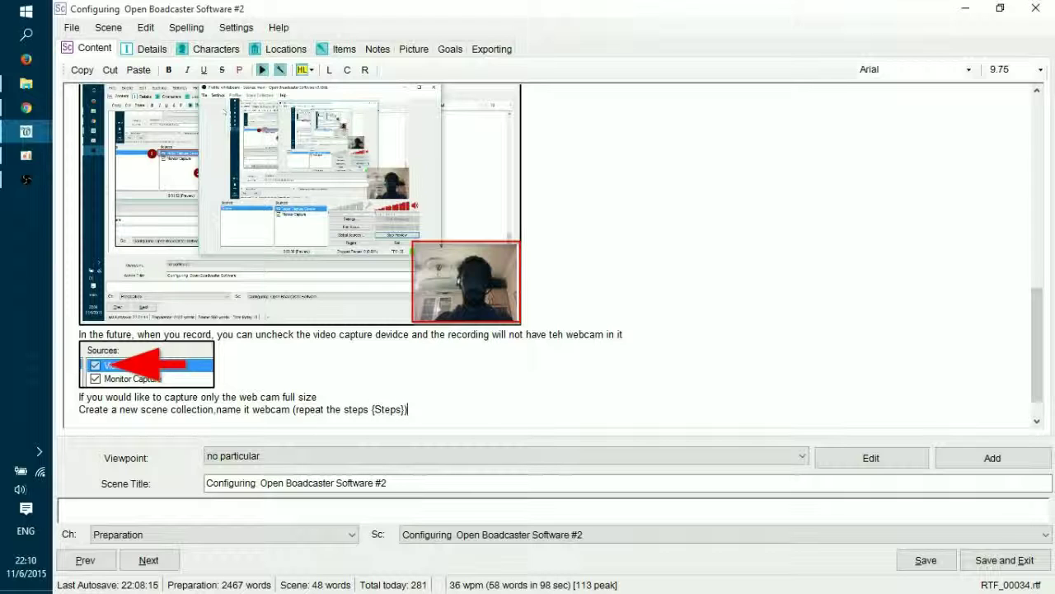
Add the line "Add only the video capture device and leave it at all defaults" at the end of the scene.
key(End)
key(Return)
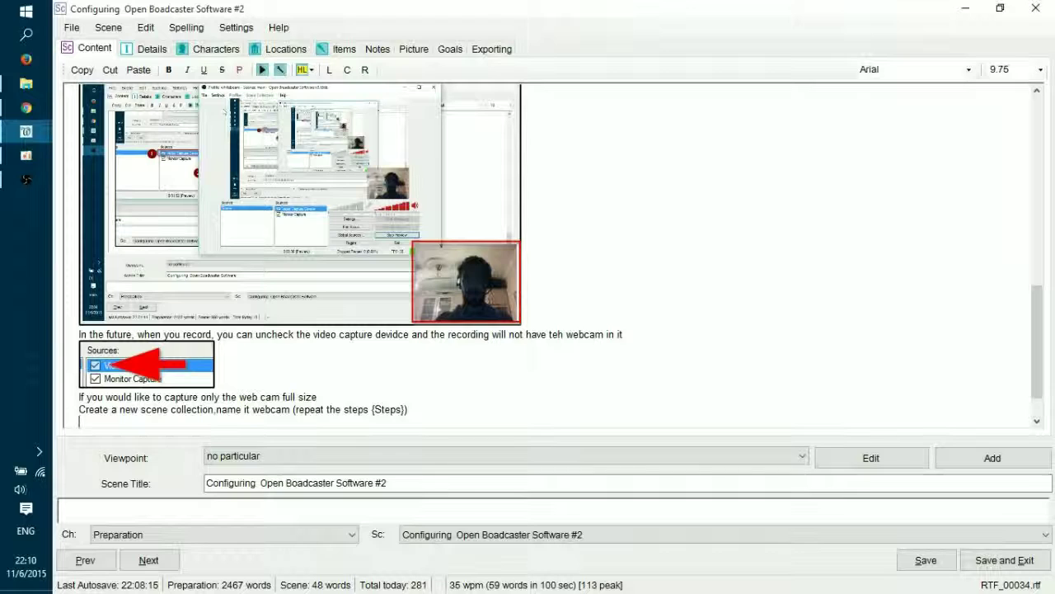
text(Add)
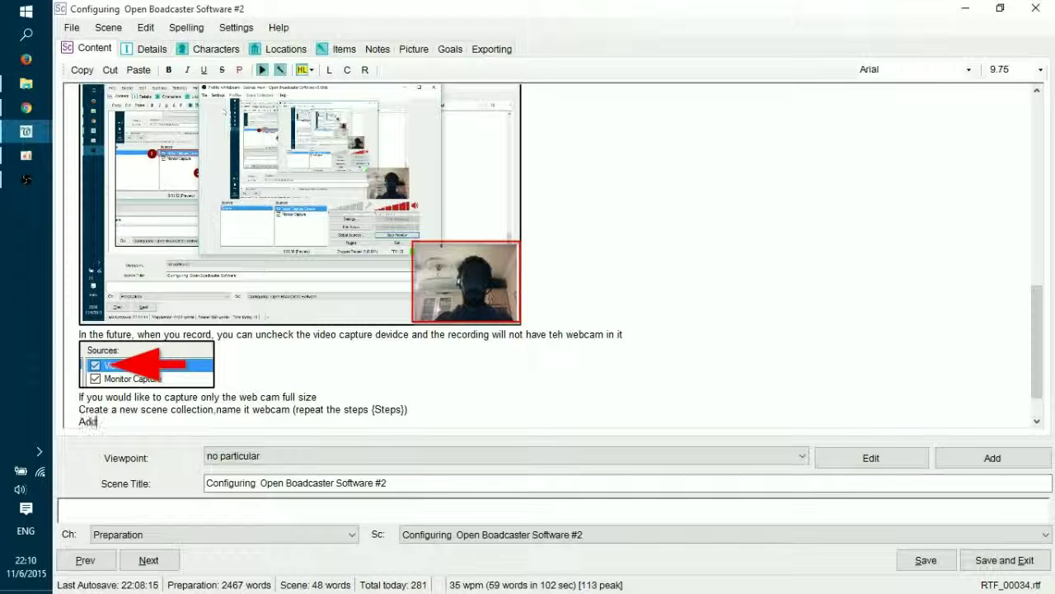
text( only the vi)
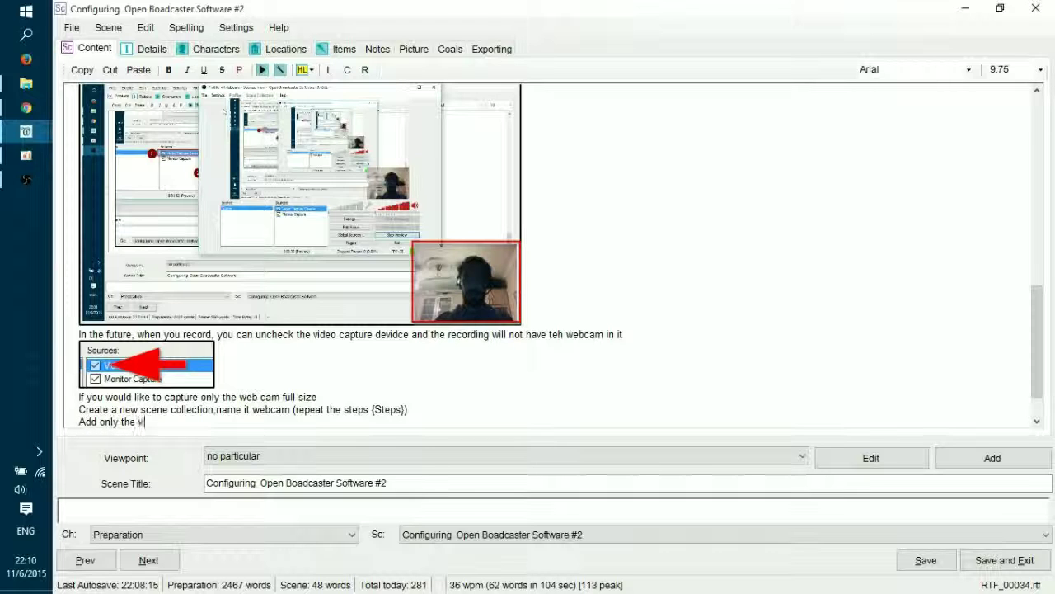
text(deo capture)
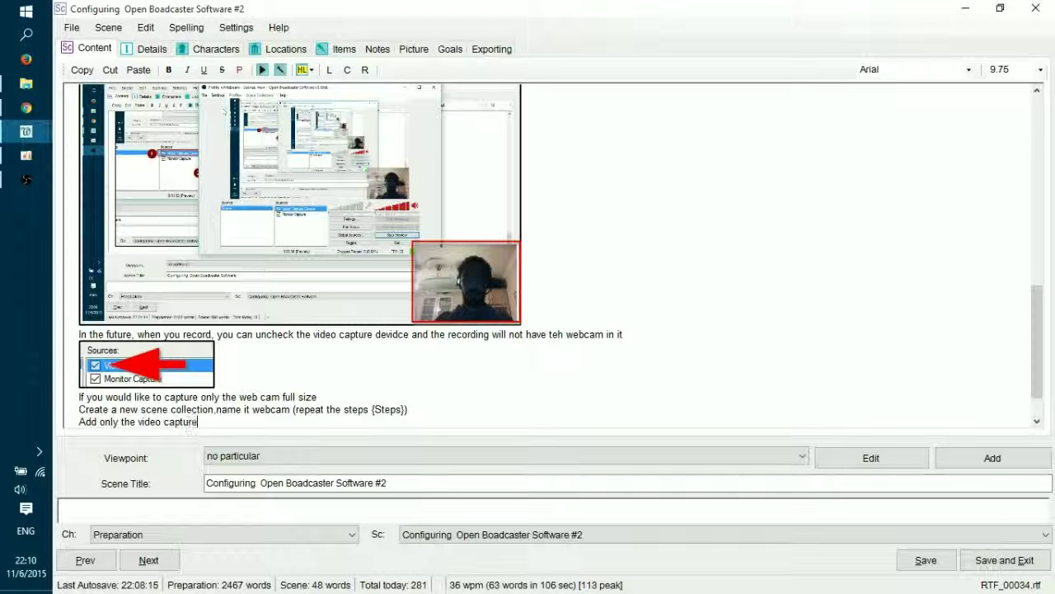
text( devic)
key(BackSpace)
text(vice and leave it at all defaults)
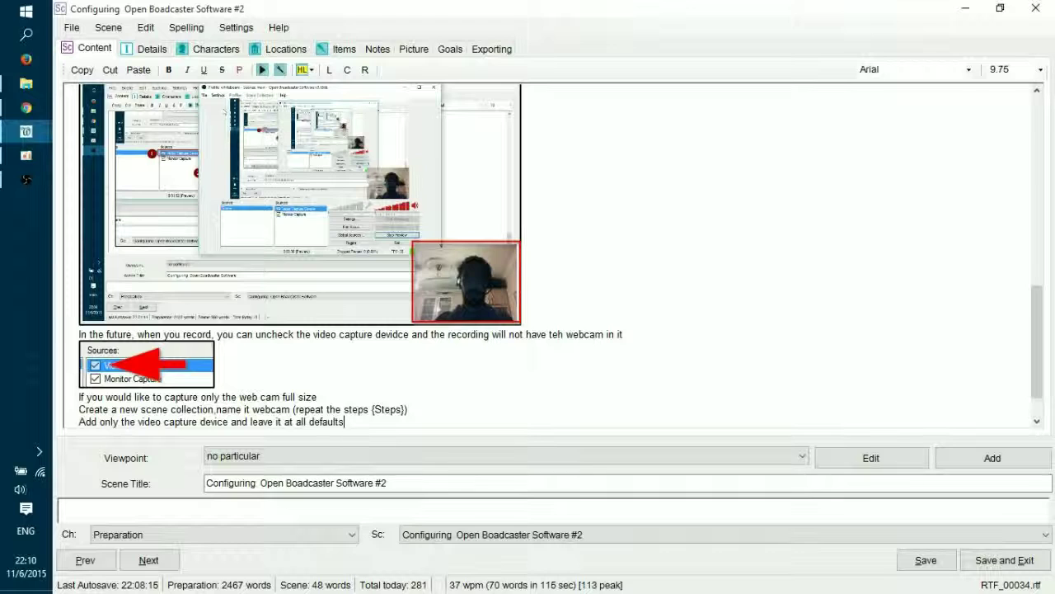
Save and close the scene, and move the "Configuring audio editing software" scene above "Configuring Video Editing programs" in the Preparation chapter.
click(975, 561)
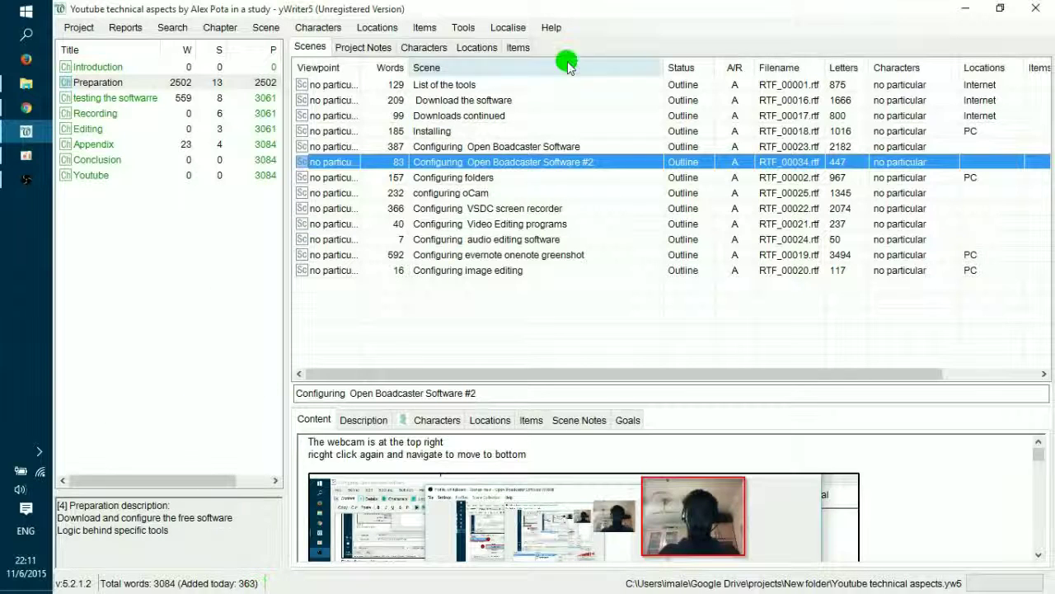
mouse_move(483, 238)
mouse_down()
mouse_move(485, 225)
mouse_move(487, 235)
mouse_up()
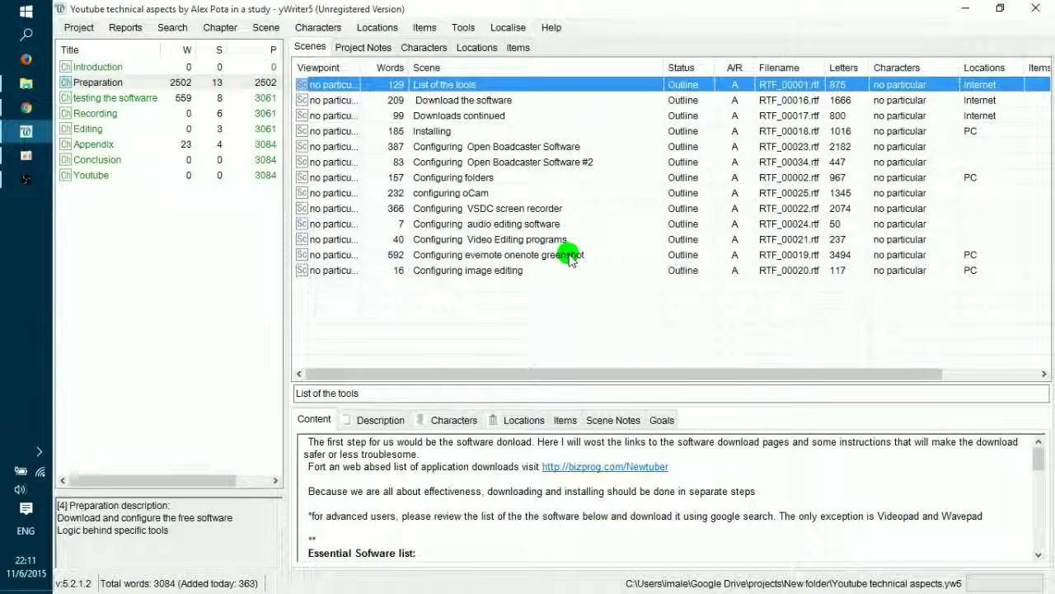